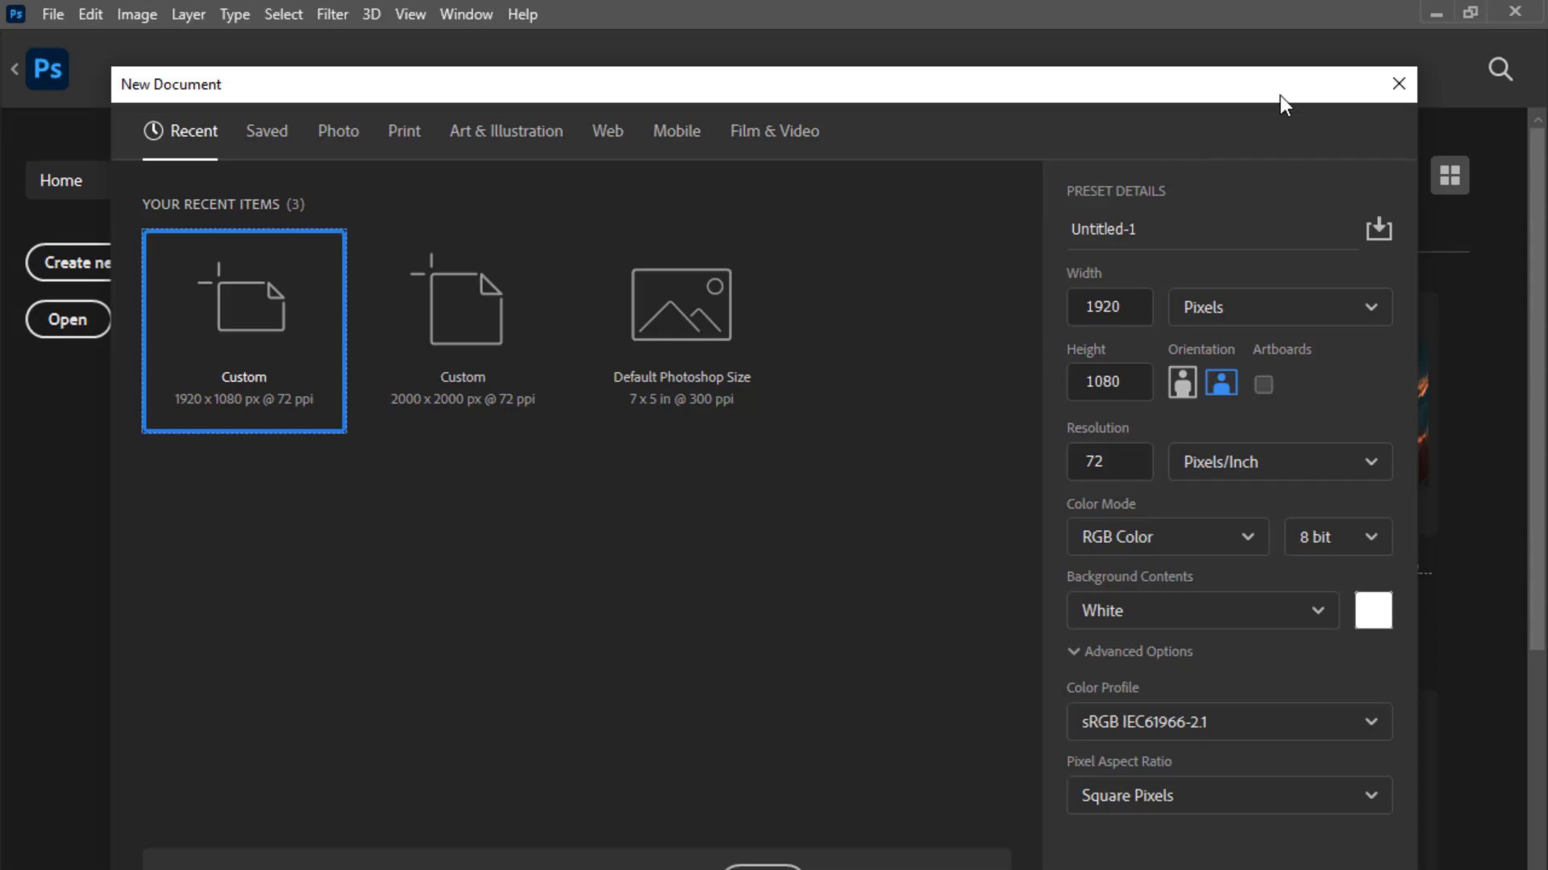
- Move the 1920×1080, 72 ppi, white-background new-document settings out of the way
{"action": "left_click_drag", "start_coordinate": [1280, 95], "coordinate": [458, 90]}
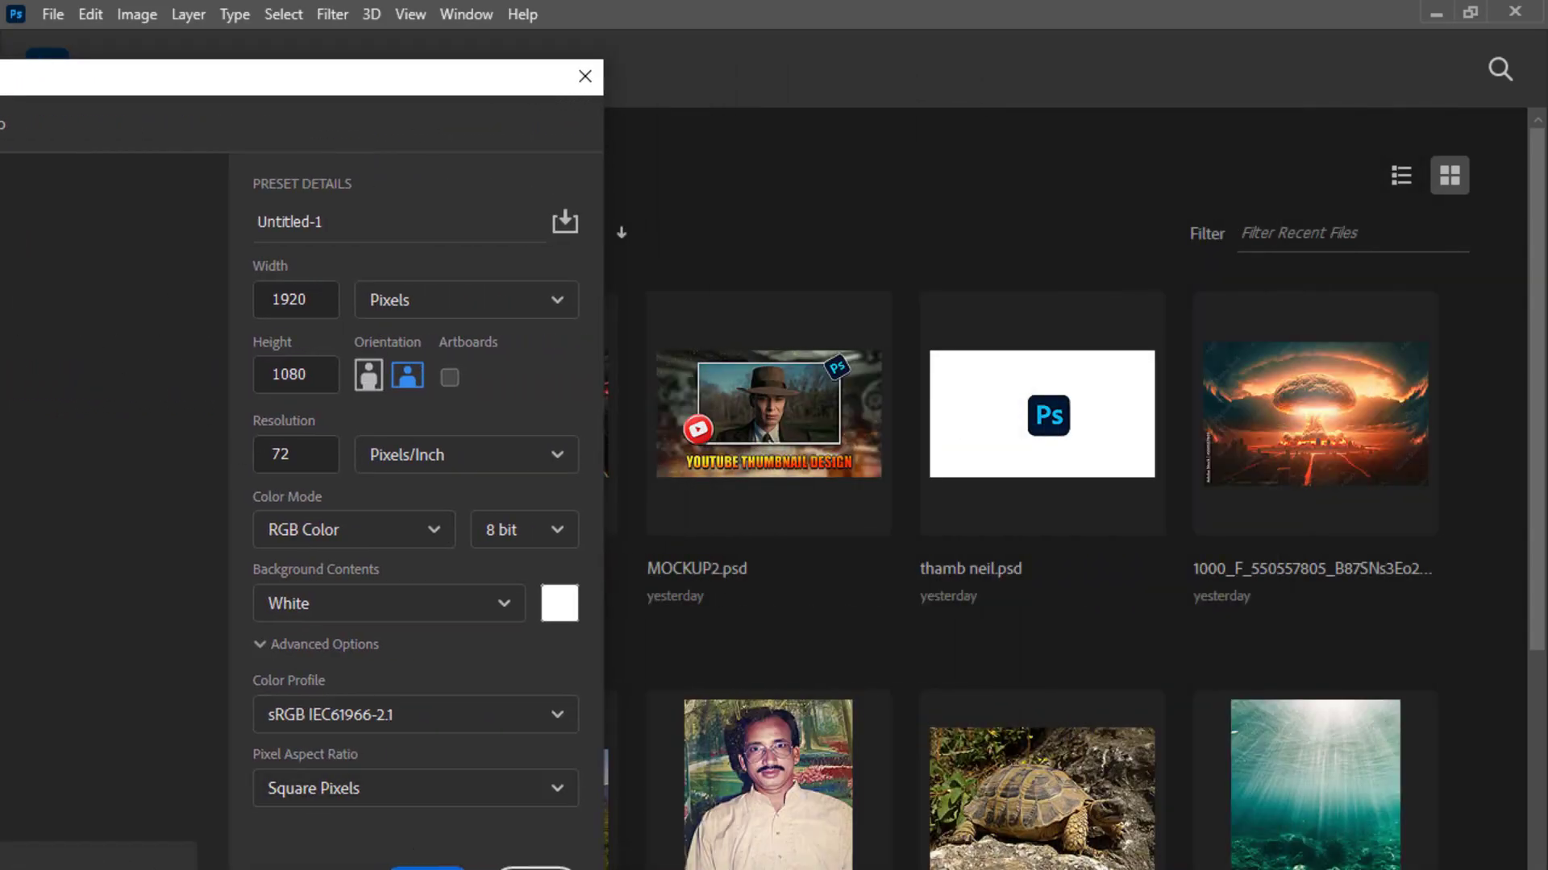
- Create the blank white 1920×1080 document and dismiss the locked Background layer warning
{"action": "left_click", "coordinate": [427, 868]}
{"action": "left_click", "coordinate": [433, 801]}
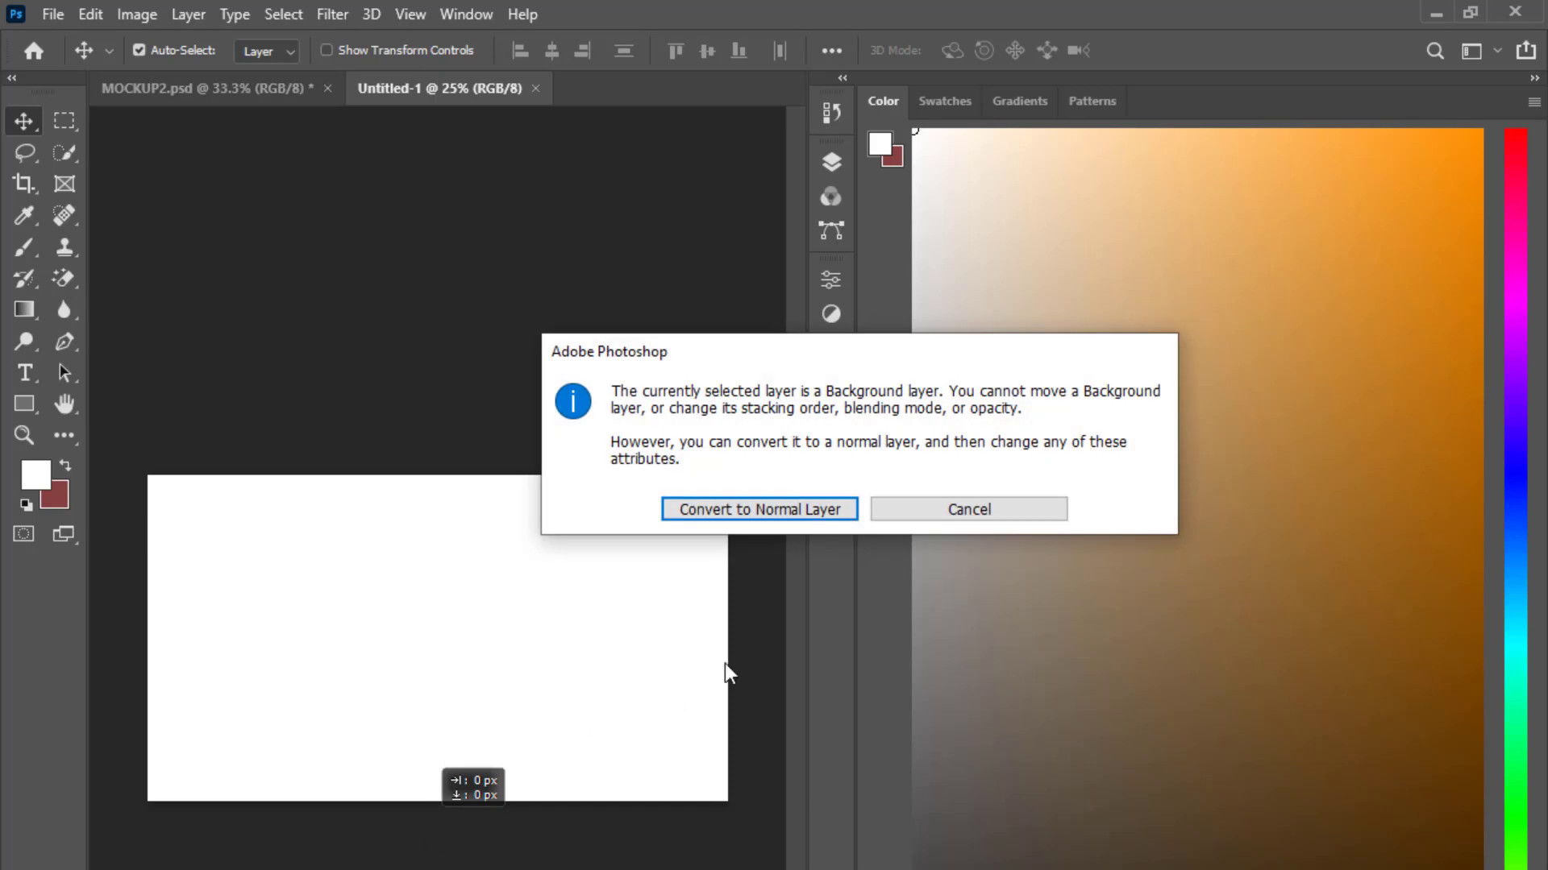
{"action": "left_click", "coordinate": [966, 511]}
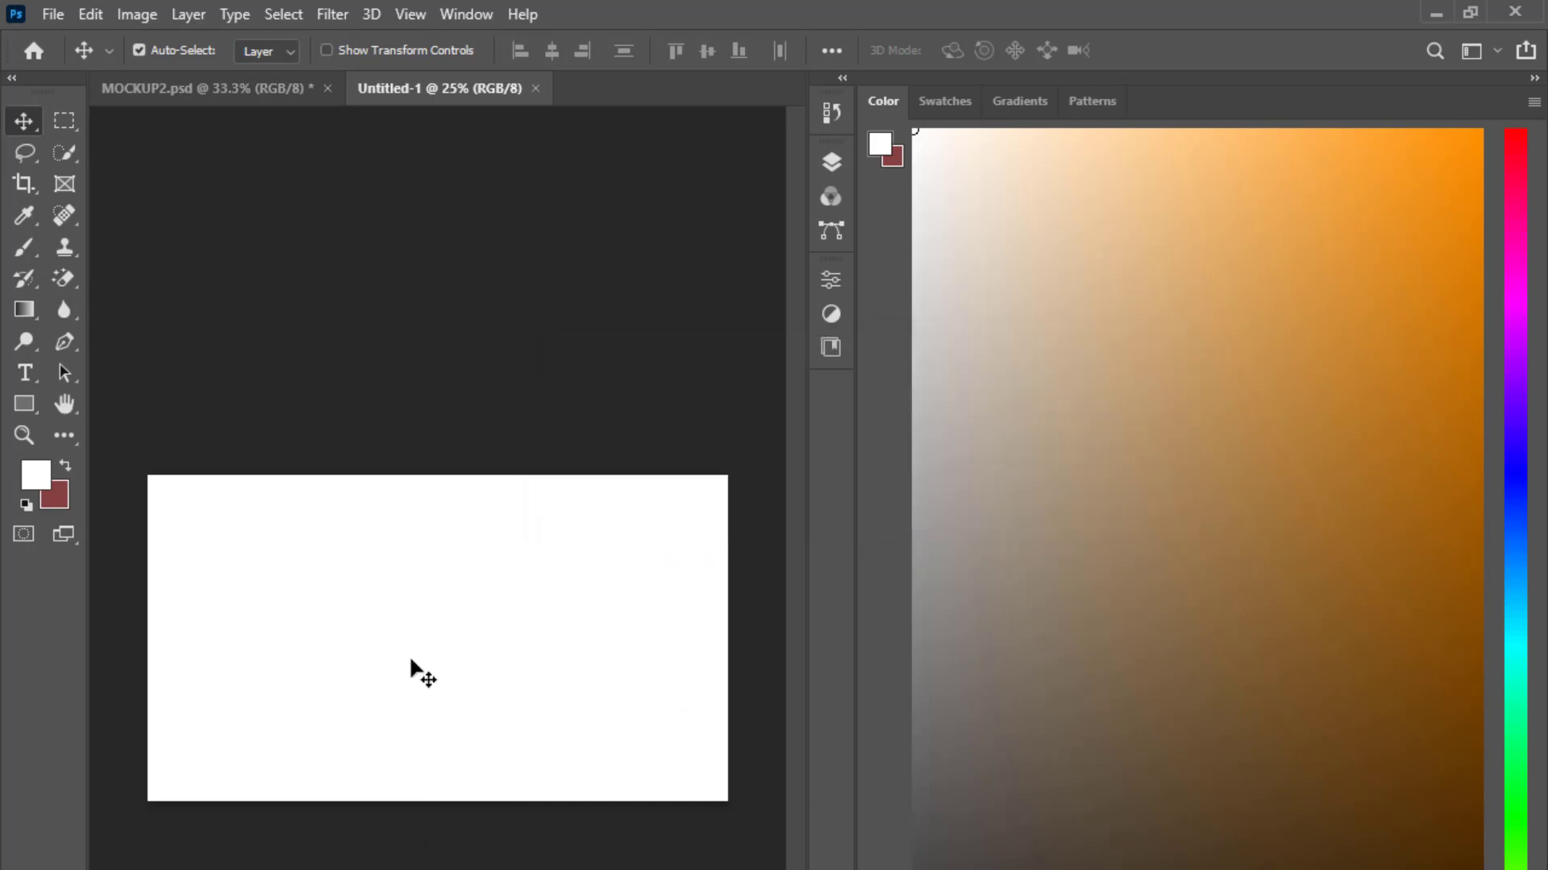
- Pan and zoom out to the whole canvas, then switch to the thumbnail image folder
{"action": "scroll", "coordinate": [410, 660], "scroll_direction": "up", "scroll_amount": 1}
{"action": "left_click_drag", "start_coordinate": [283, 632], "coordinate": [304, 417]}
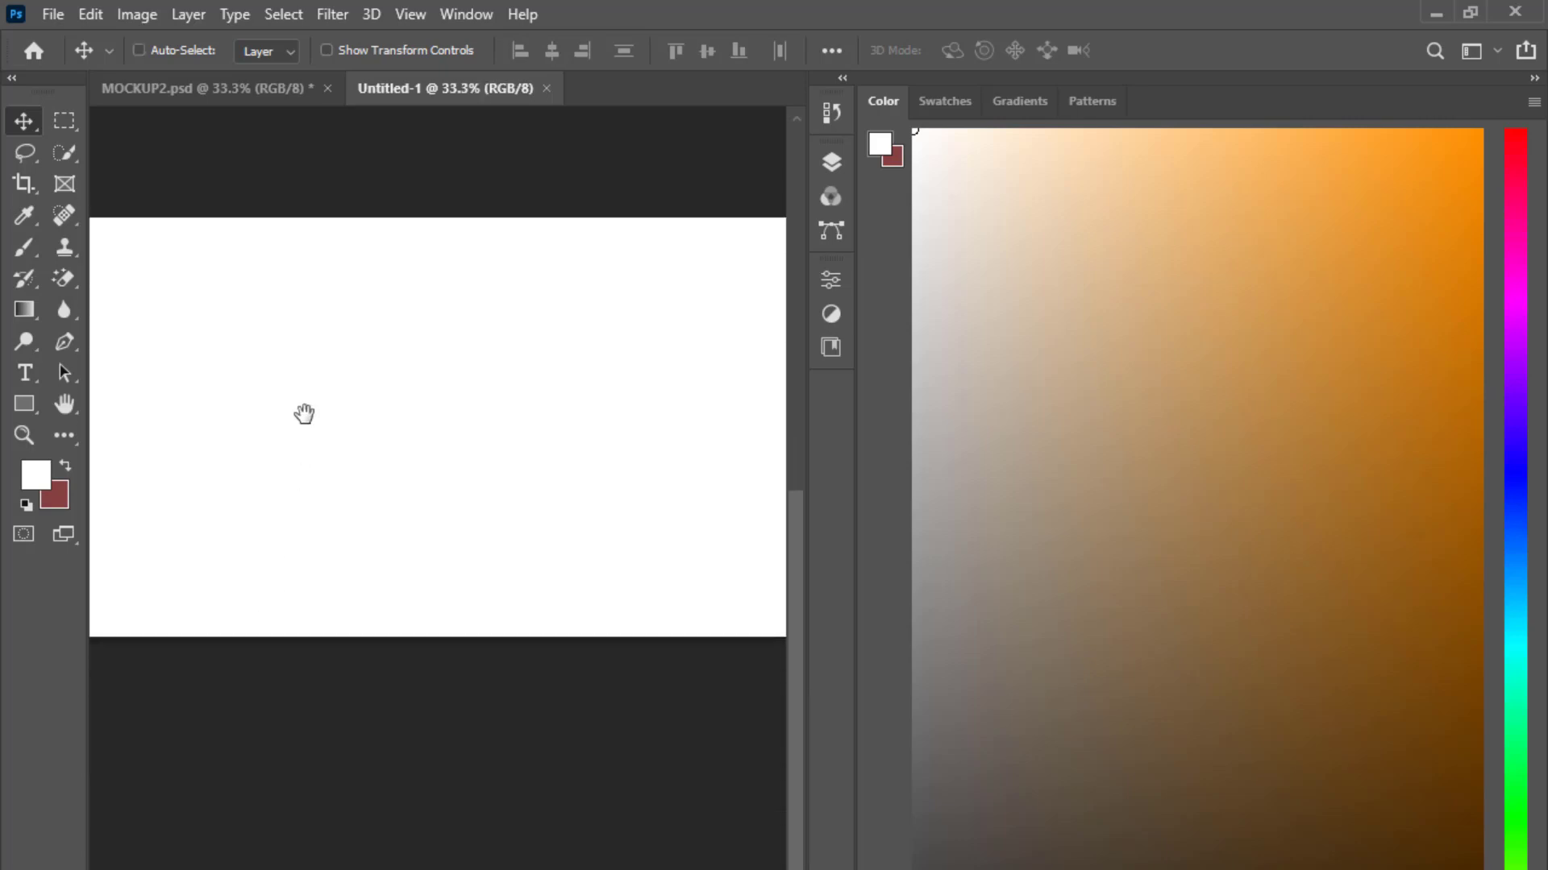
{"action": "key", "text": "ctrl+minus"}
{"action": "key", "text": "alt+Tab"}
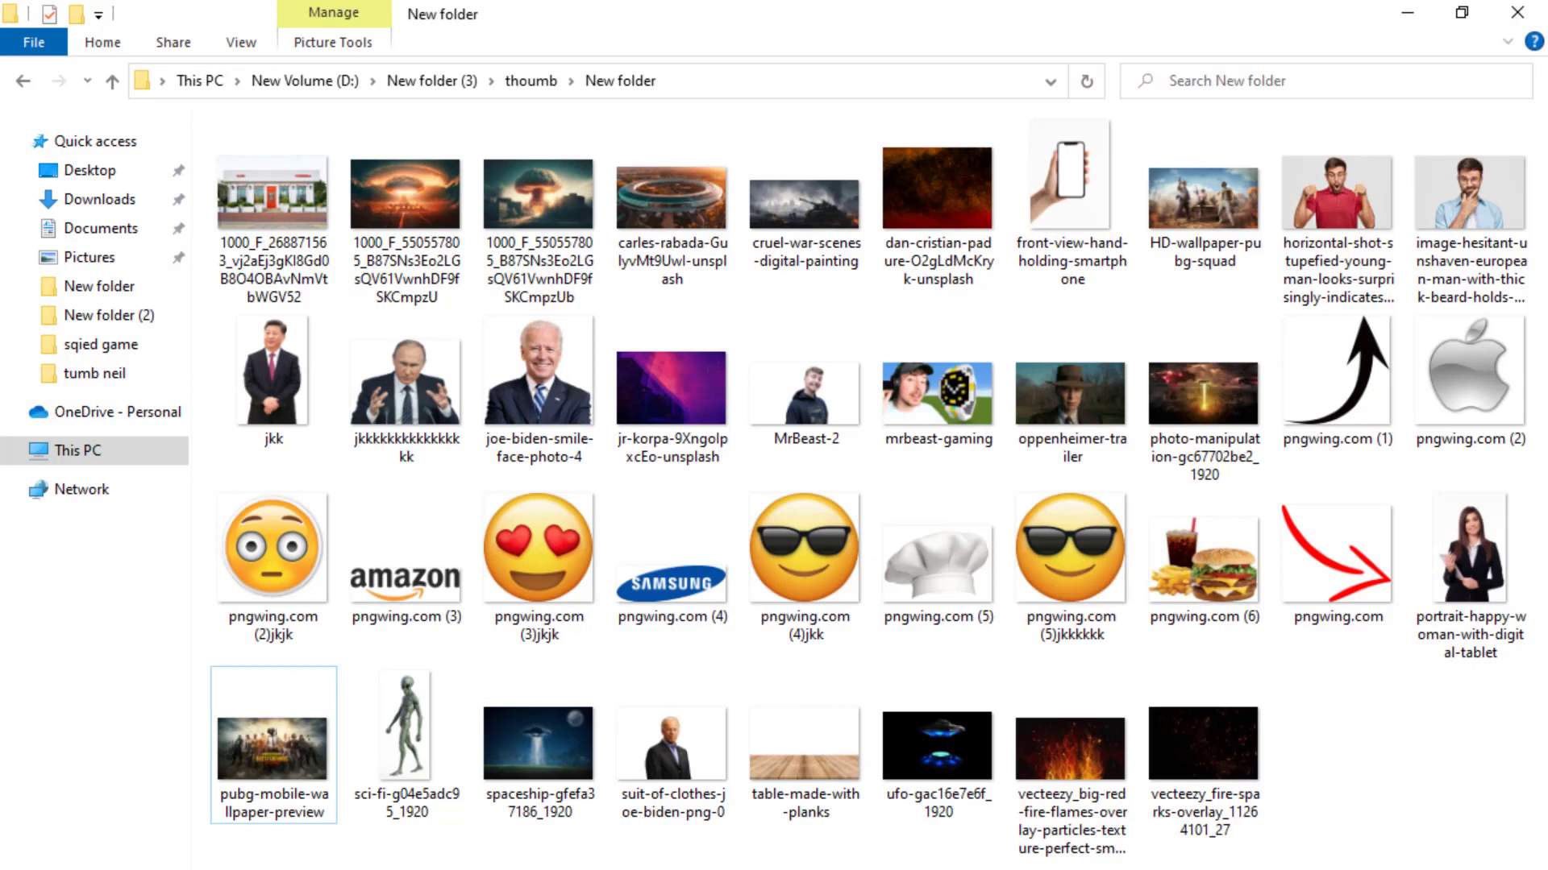
- Place the café storefront photo and stretch it to fill the whole canvas
{"action": "left_click", "coordinate": [320, 230]}
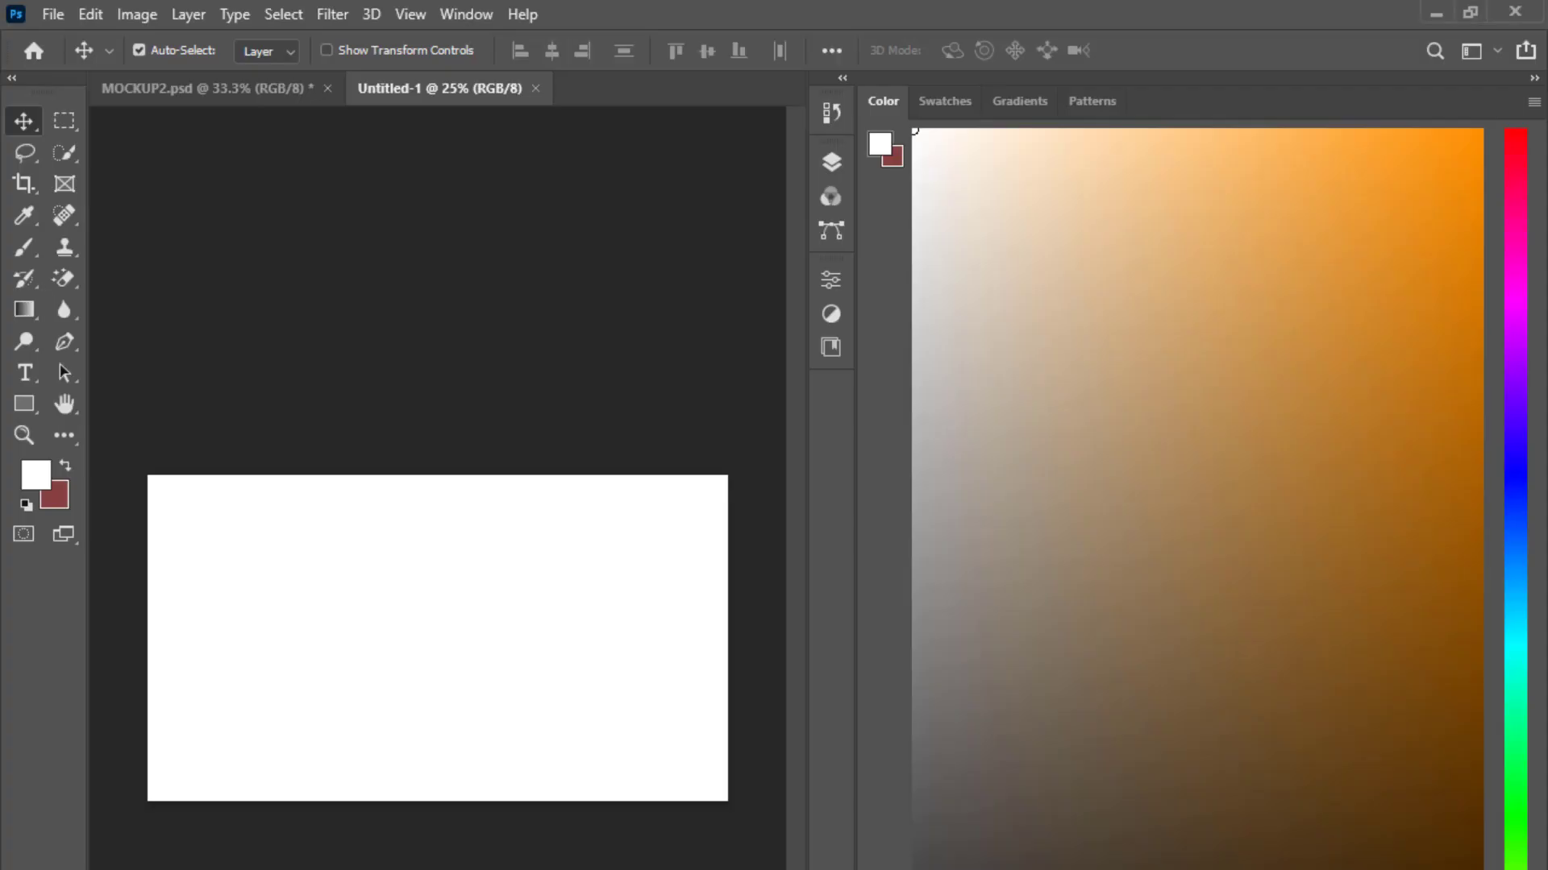
{"action": "left_click_drag", "start_coordinate": [273, 209], "coordinate": [529, 791]}
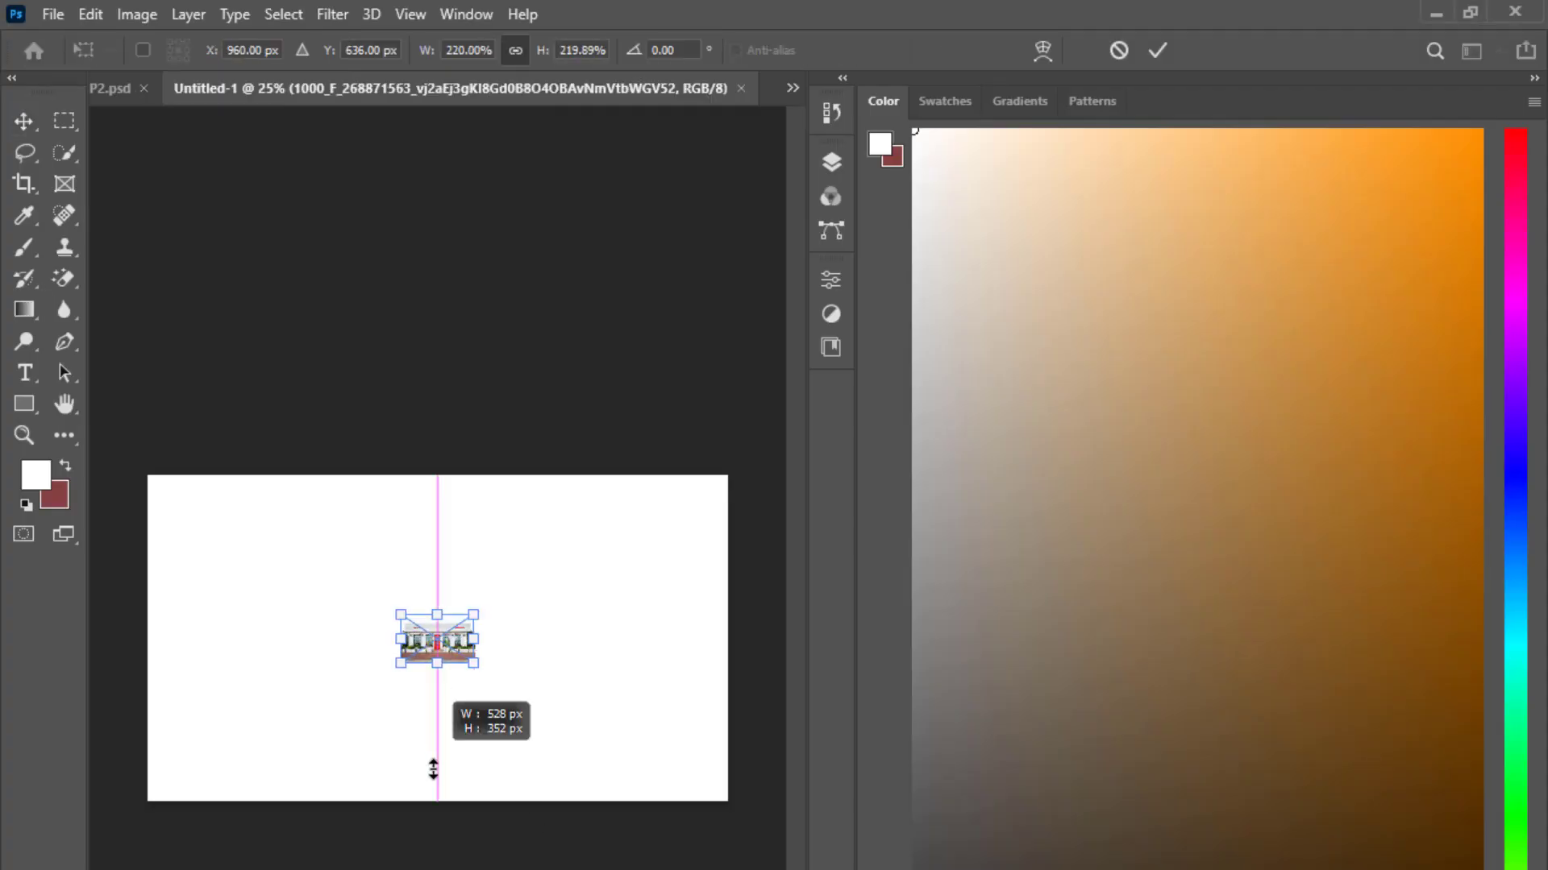
{"action": "left_click_drag", "start_coordinate": [452, 738], "coordinate": [449, 724]}
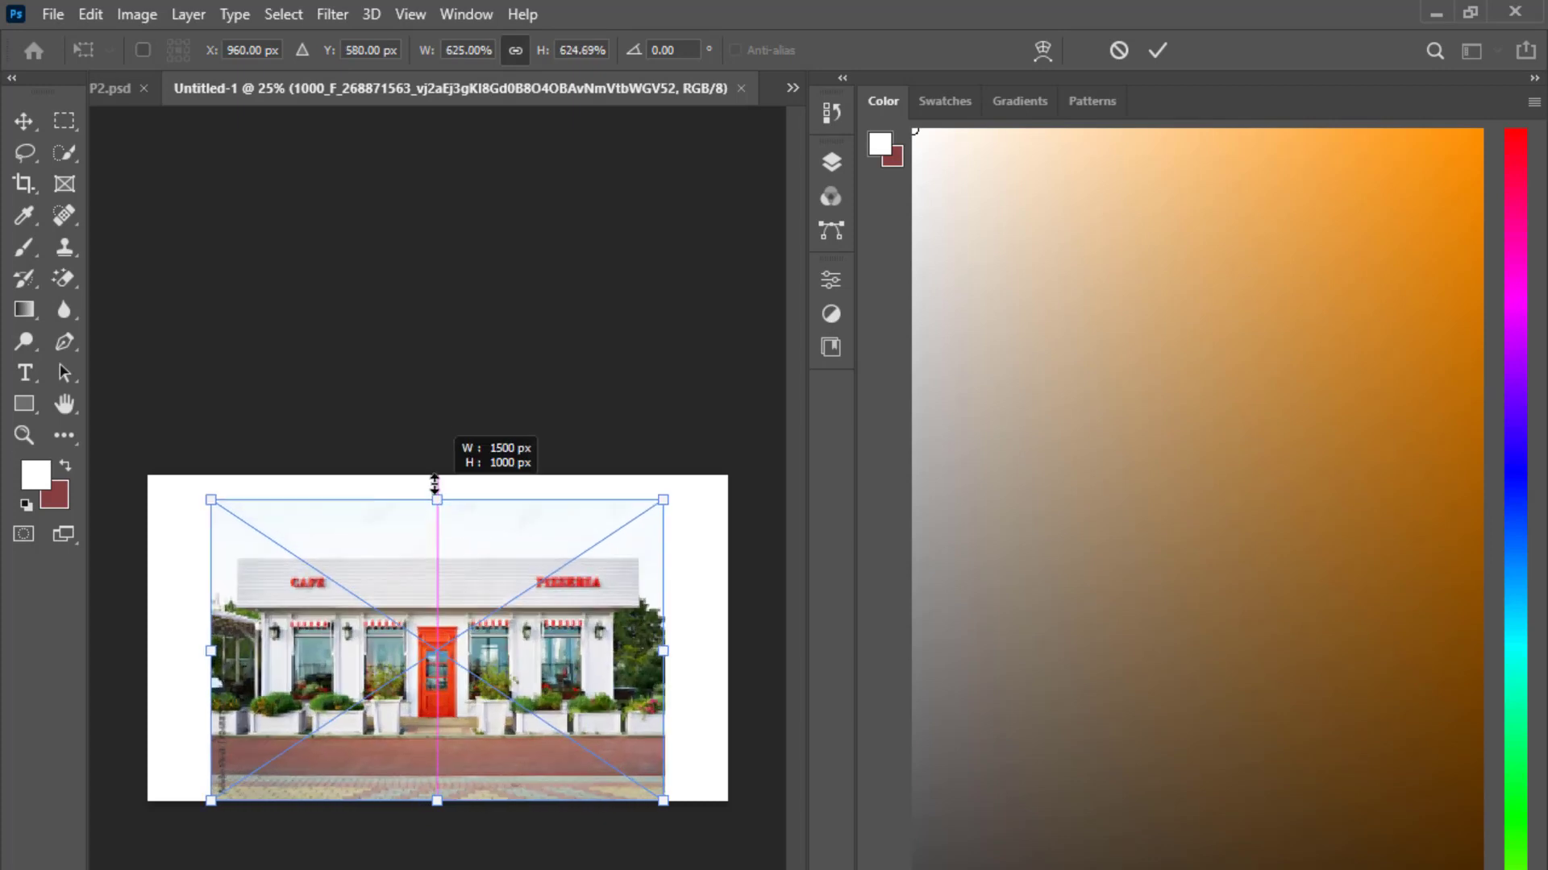
{"action": "left_click_drag", "start_coordinate": [437, 599], "coordinate": [437, 475]}
{"action": "left_click_drag", "start_coordinate": [192, 639], "coordinate": [147, 637]}
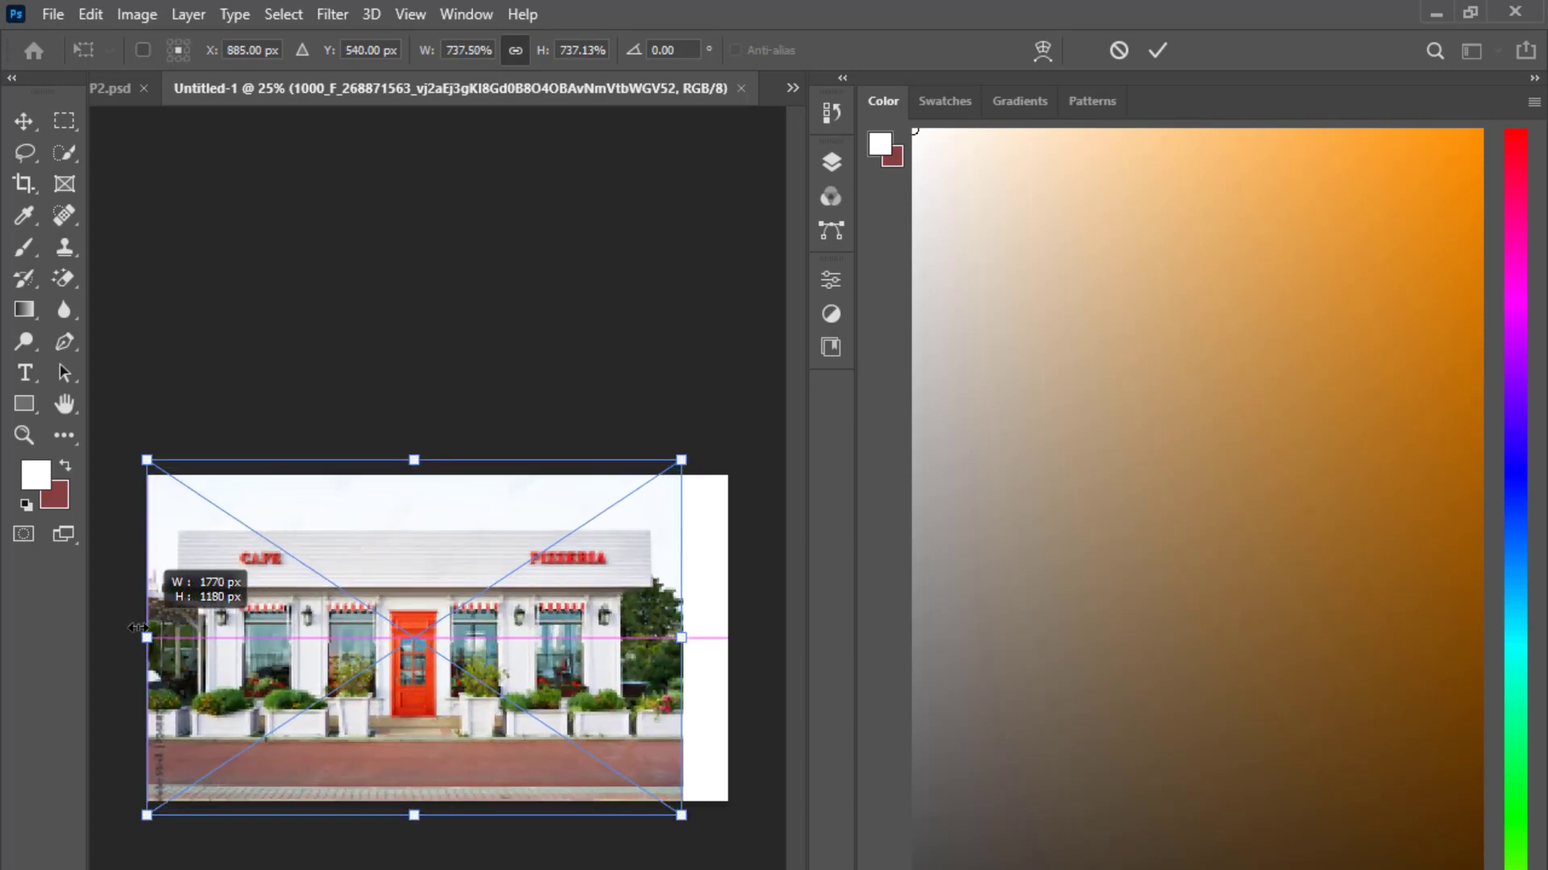
{"action": "left_click_drag", "start_coordinate": [691, 650], "coordinate": [736, 650]}
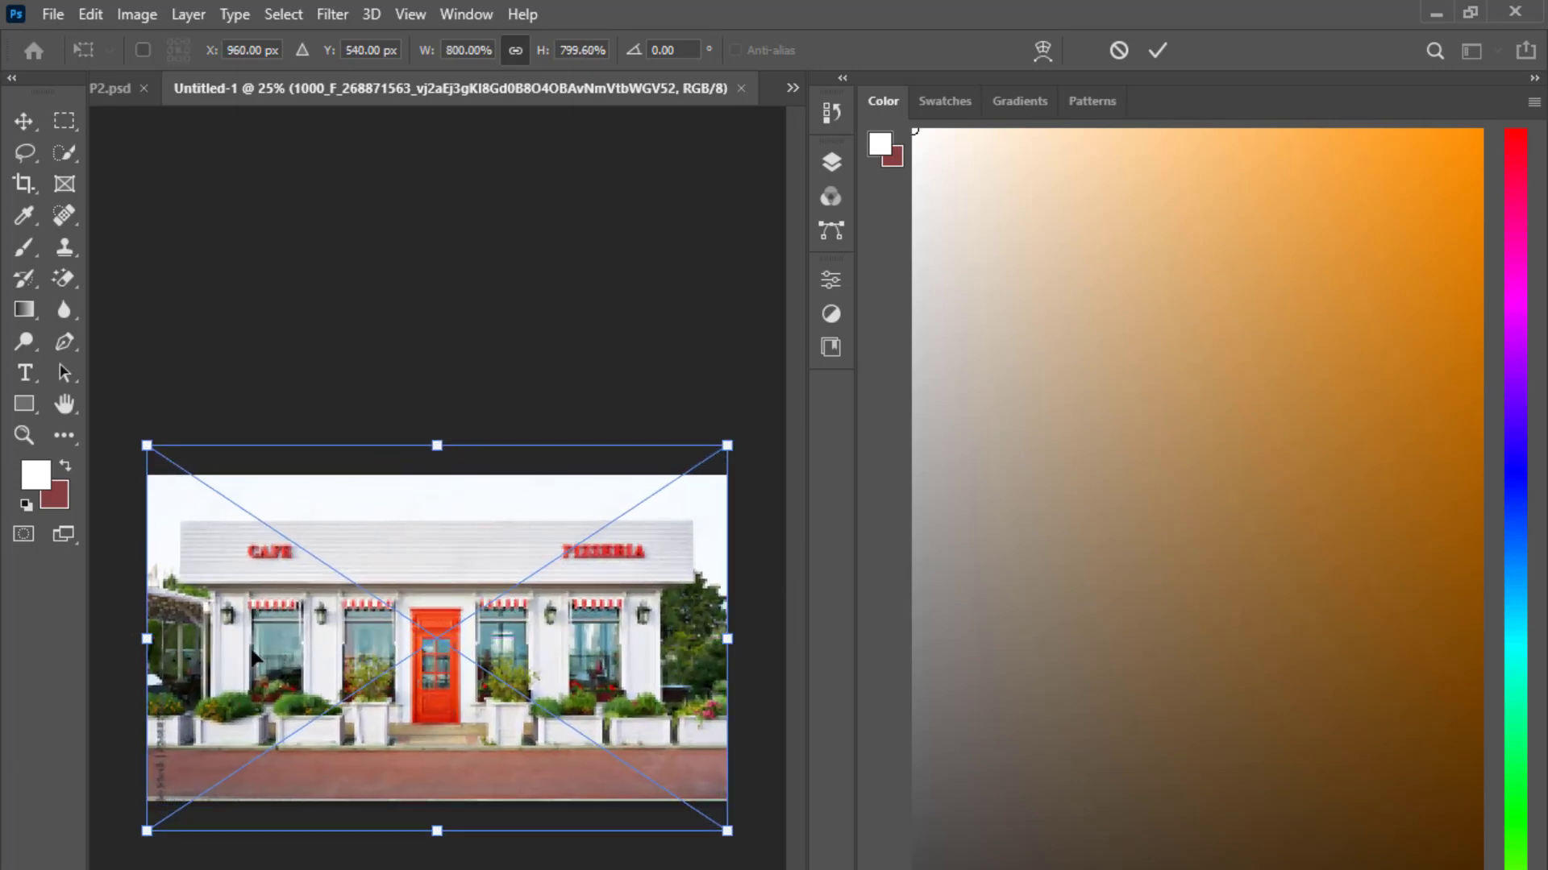
{"action": "left_click", "coordinate": [25, 123]}
{"action": "left_click_drag", "start_coordinate": [412, 649], "coordinate": [413, 659]}
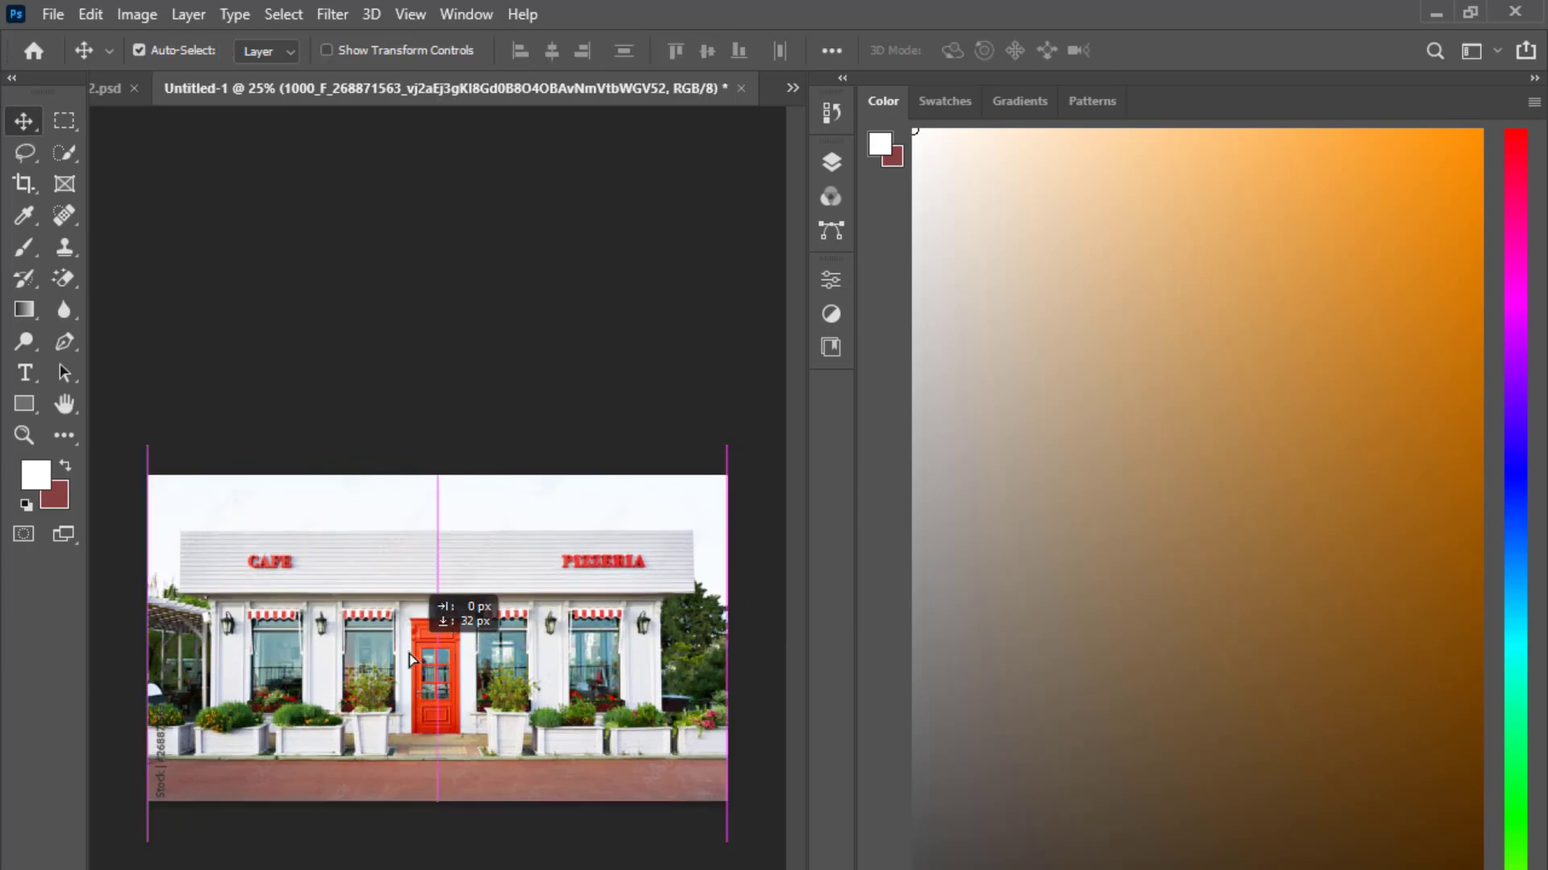
- Rasterize the café layer and delete the watermark strip at its lower left
{"action": "left_click", "coordinate": [62, 123]}
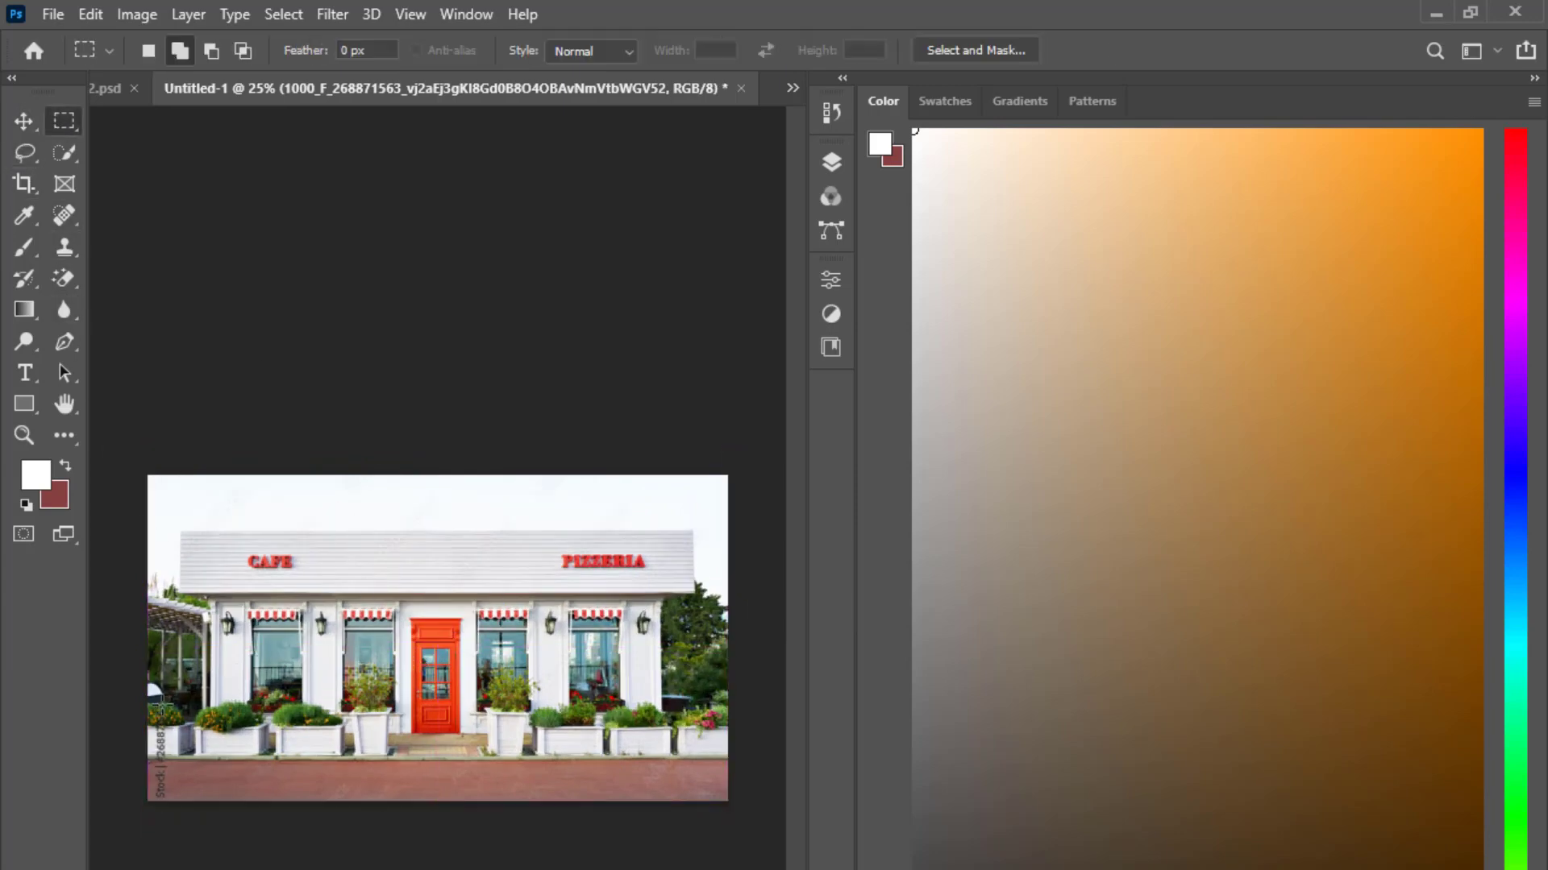
{"action": "left_click_drag", "start_coordinate": [150, 696], "coordinate": [170, 802]}
{"action": "key", "text": "Delete"}
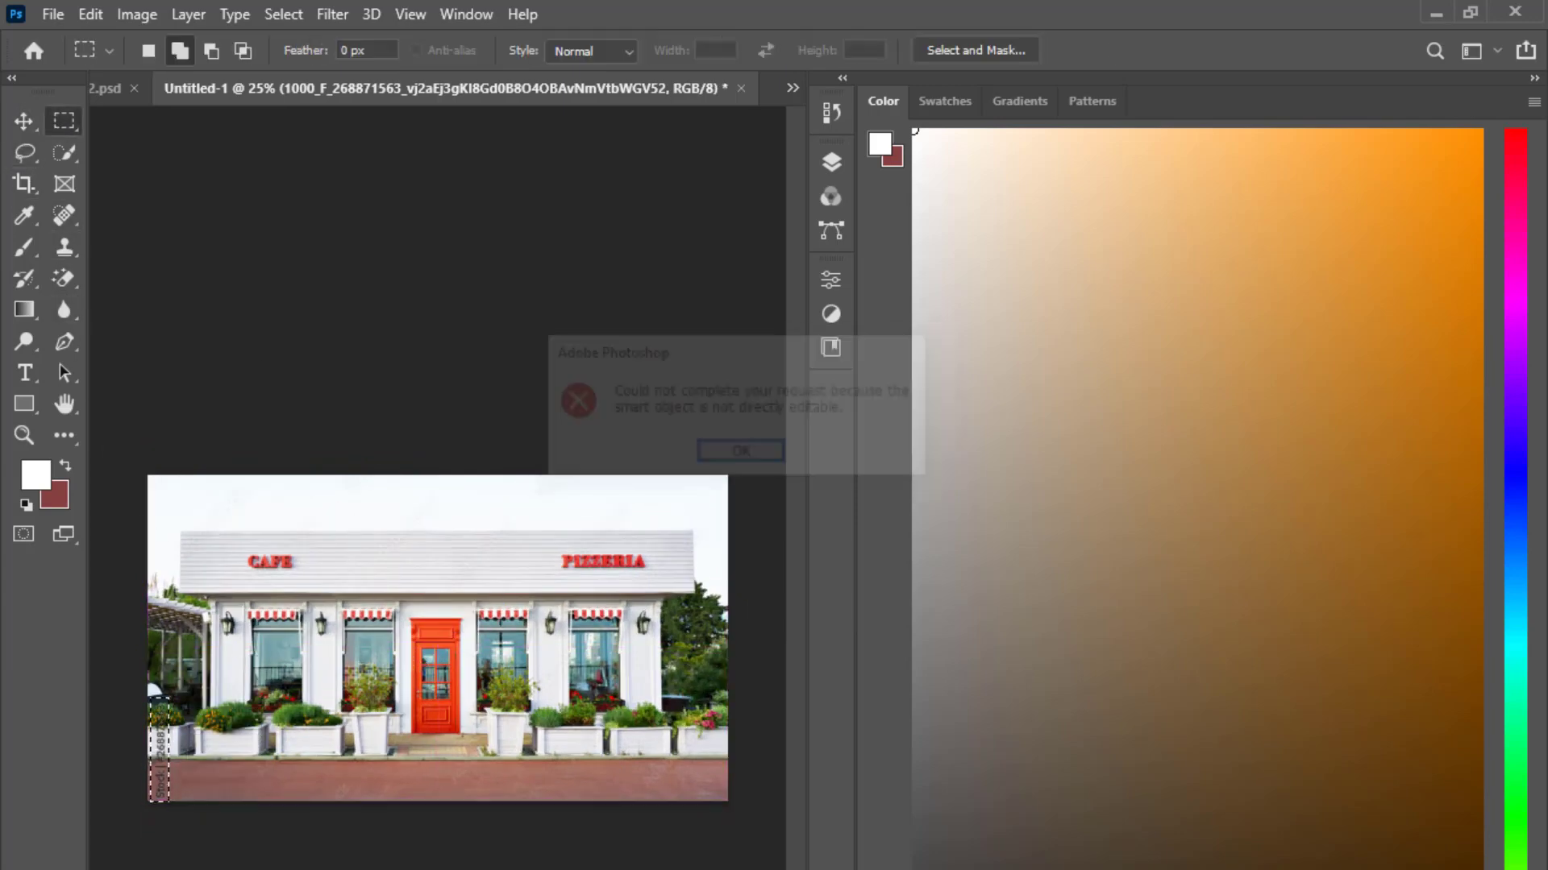
{"action": "key", "text": "Return"}
{"action": "left_click", "coordinate": [831, 161]}
{"action": "right_click", "coordinate": [604, 297]}
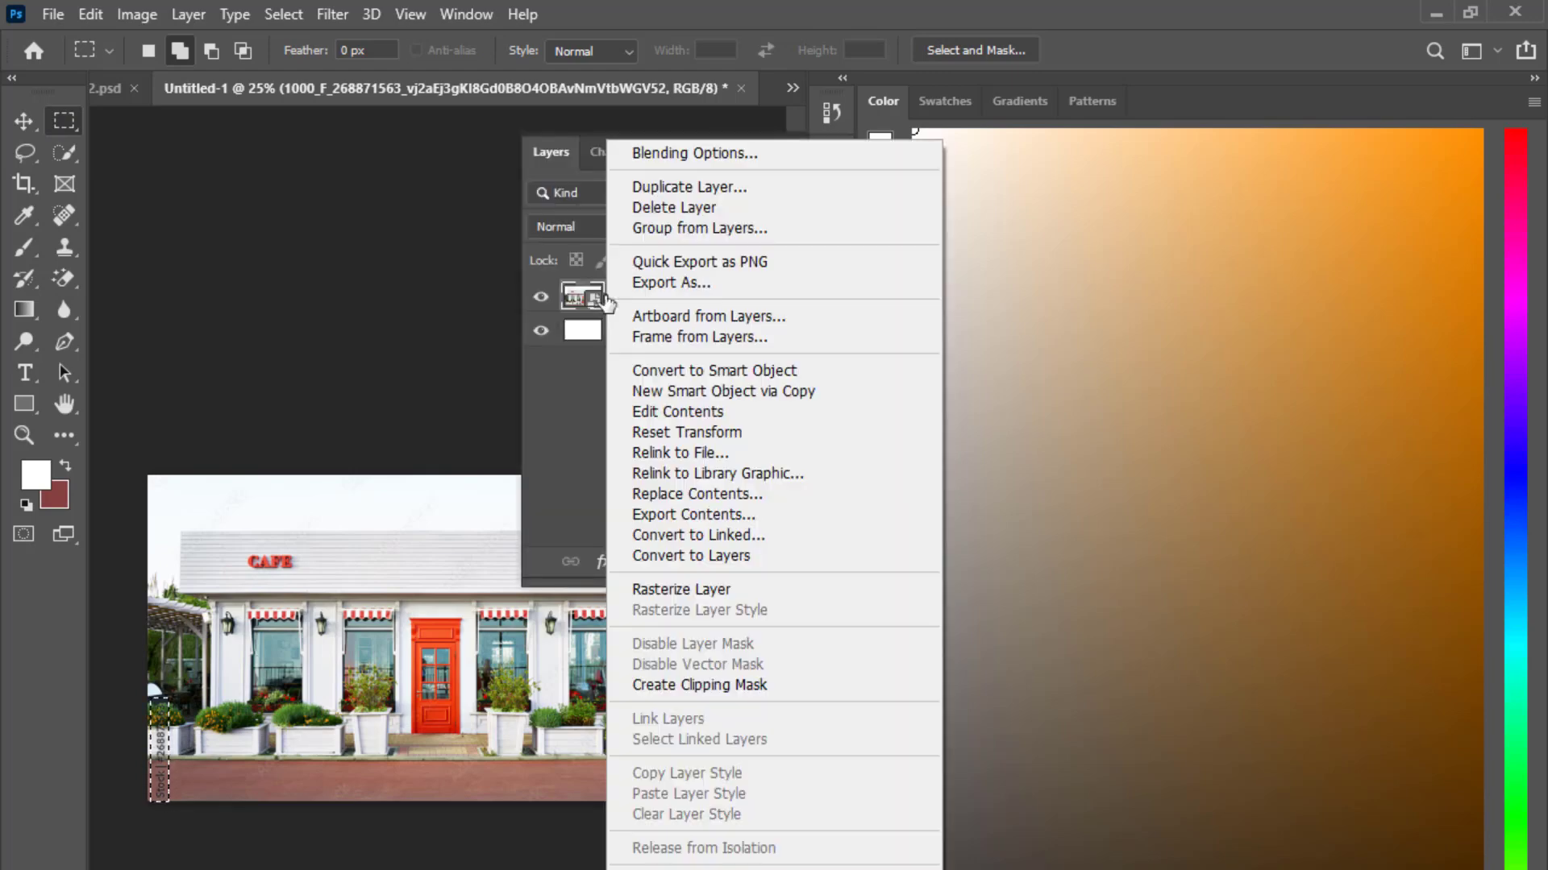
{"action": "left_click", "coordinate": [653, 589]}
{"action": "key", "text": "Delete"}
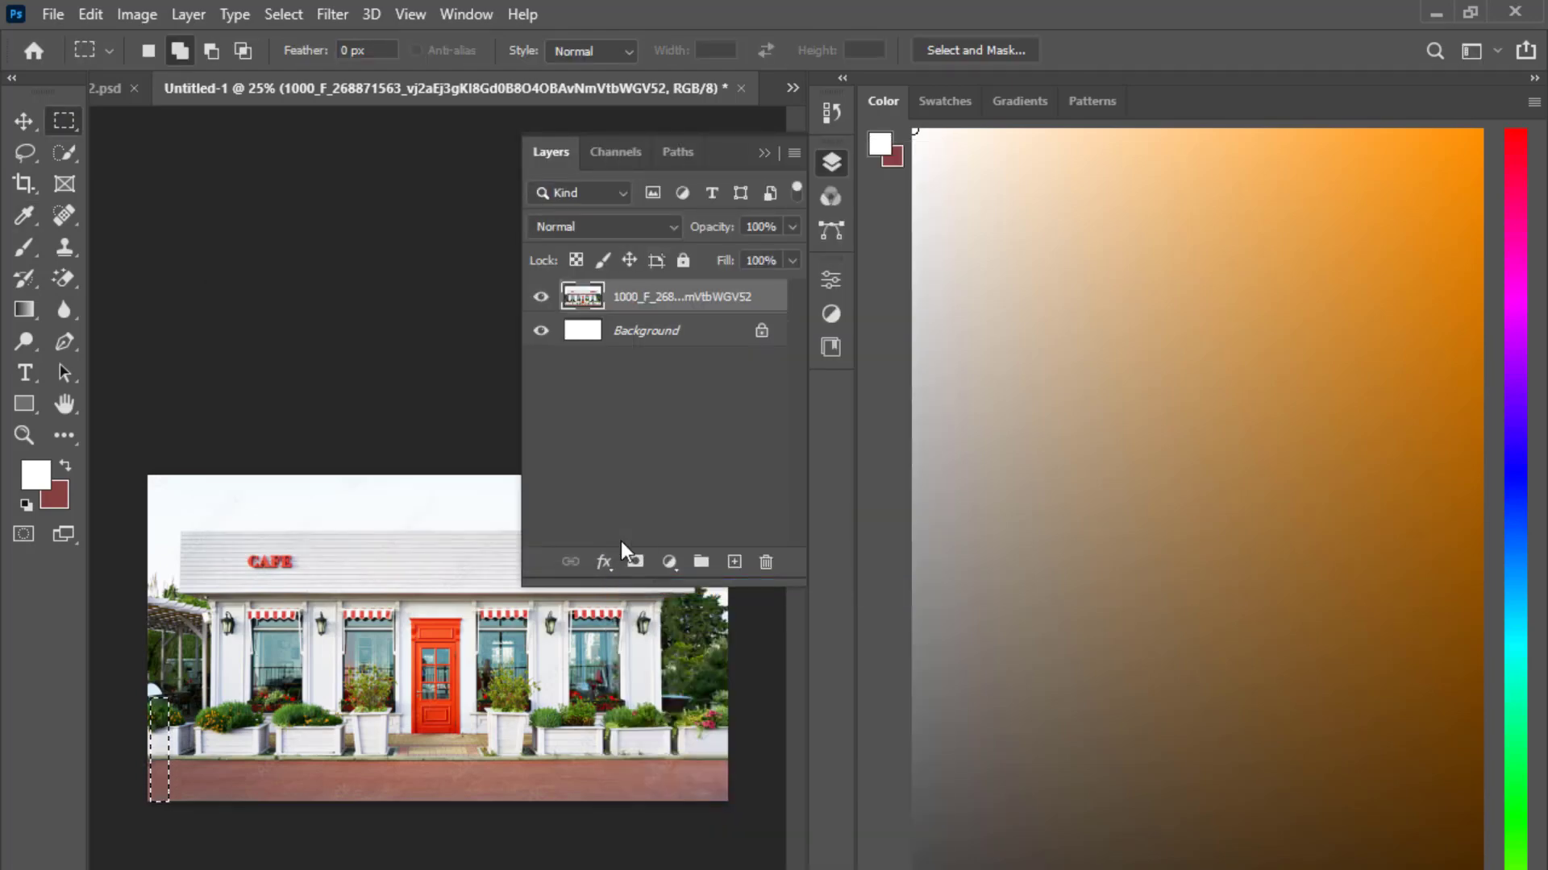
{"action": "left_click", "coordinate": [186, 133]}
{"action": "key", "text": "v"}
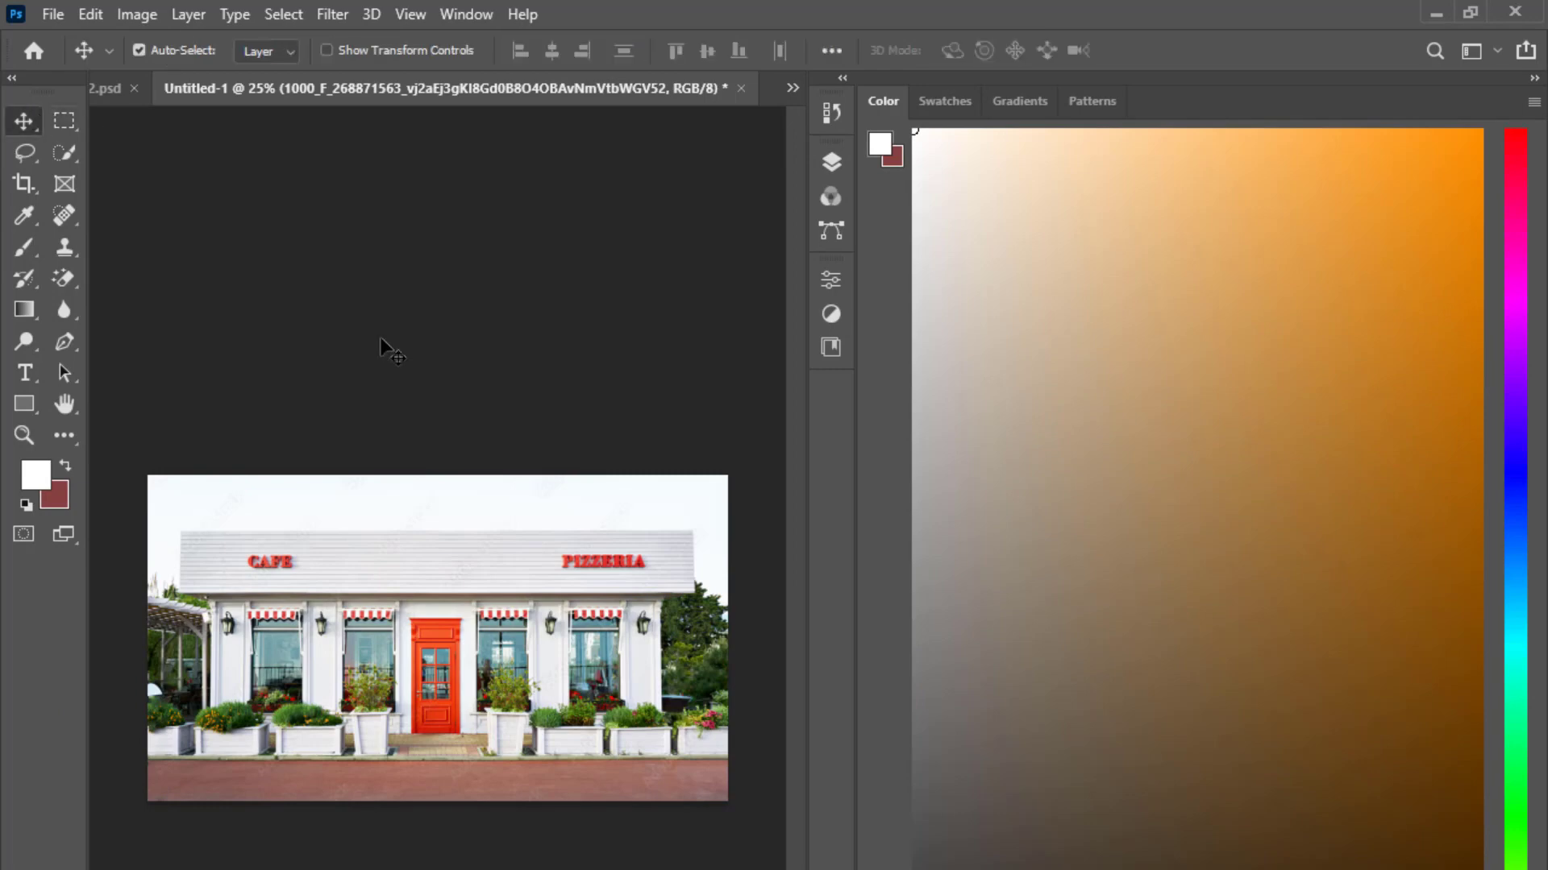
{"action": "key", "text": "ctrl+plus"}
{"action": "scroll", "coordinate": [501, 372], "scroll_direction": "down", "scroll_amount": 3}
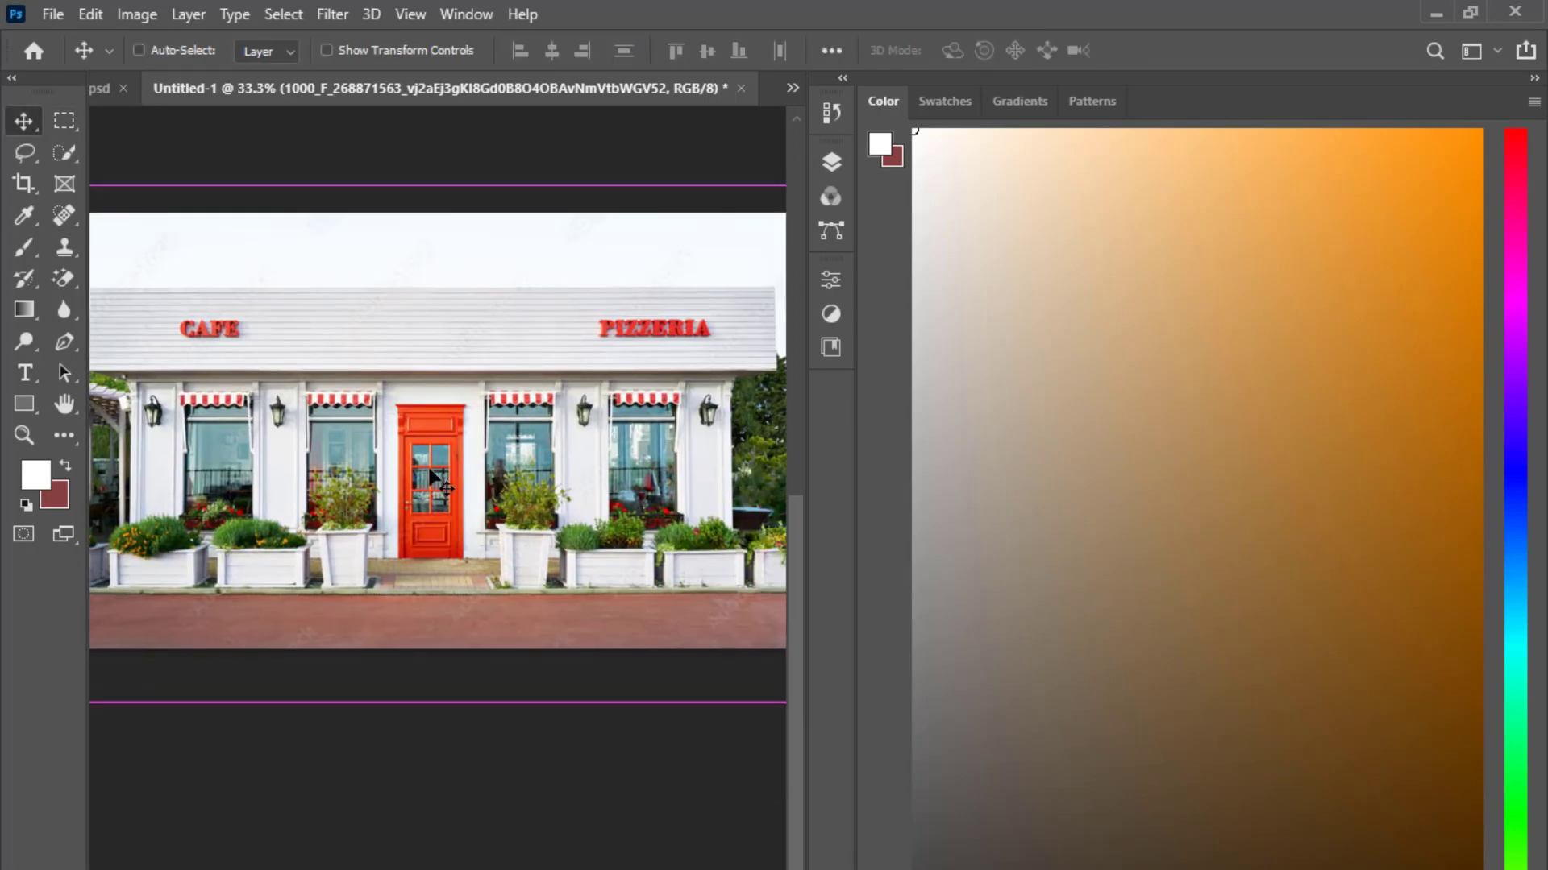
{"action": "key", "text": "ctrl+minus"}
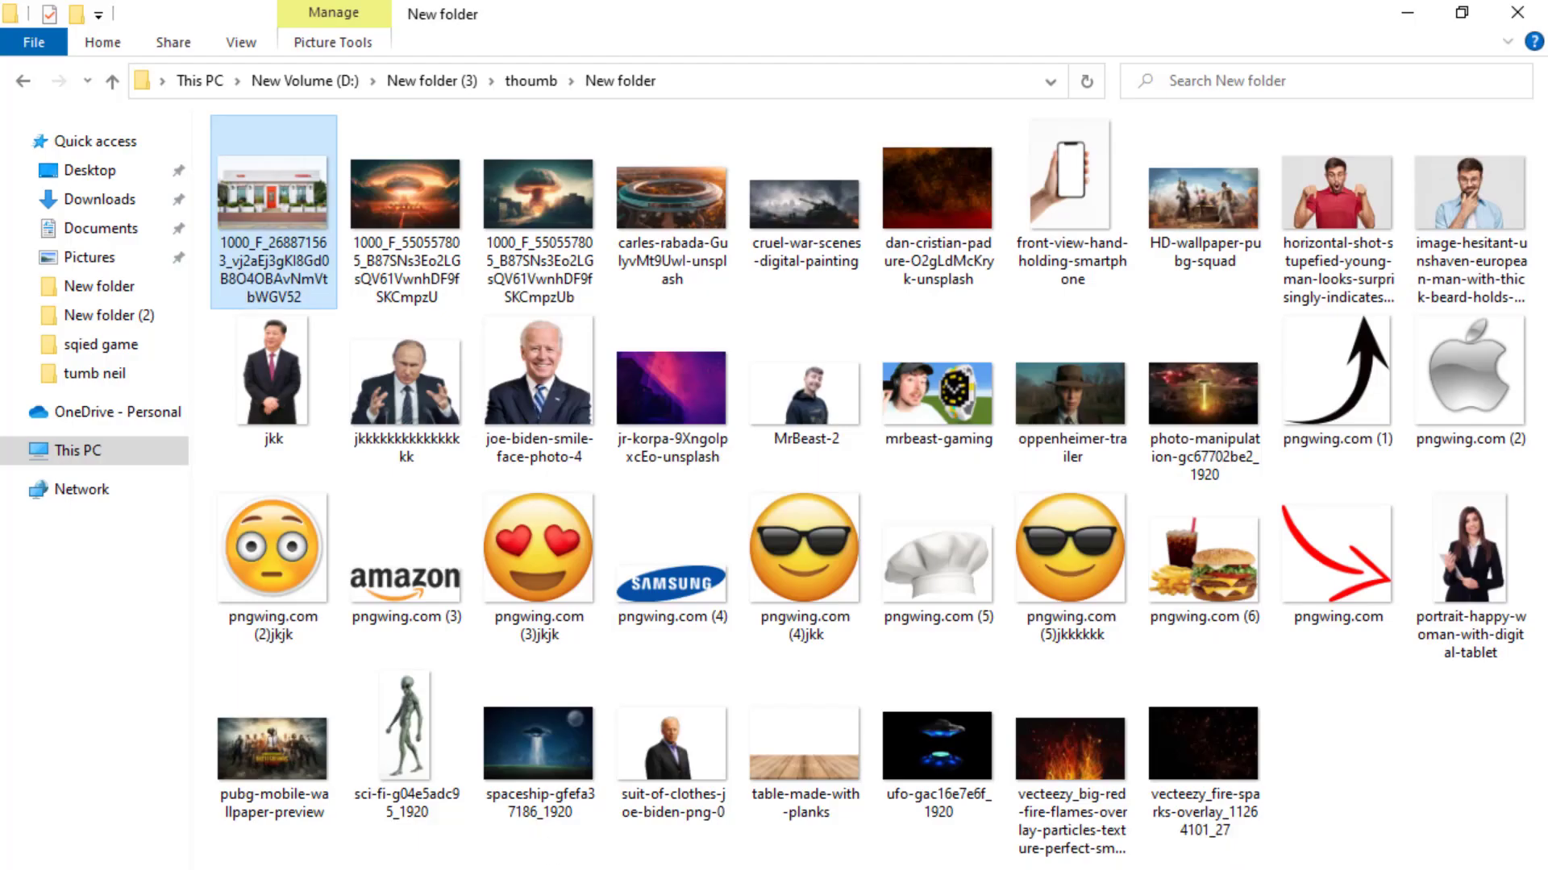
- Place the table-made-with-planks image and stretch it across the full canvas
{"action": "left_click", "coordinate": [804, 750]}
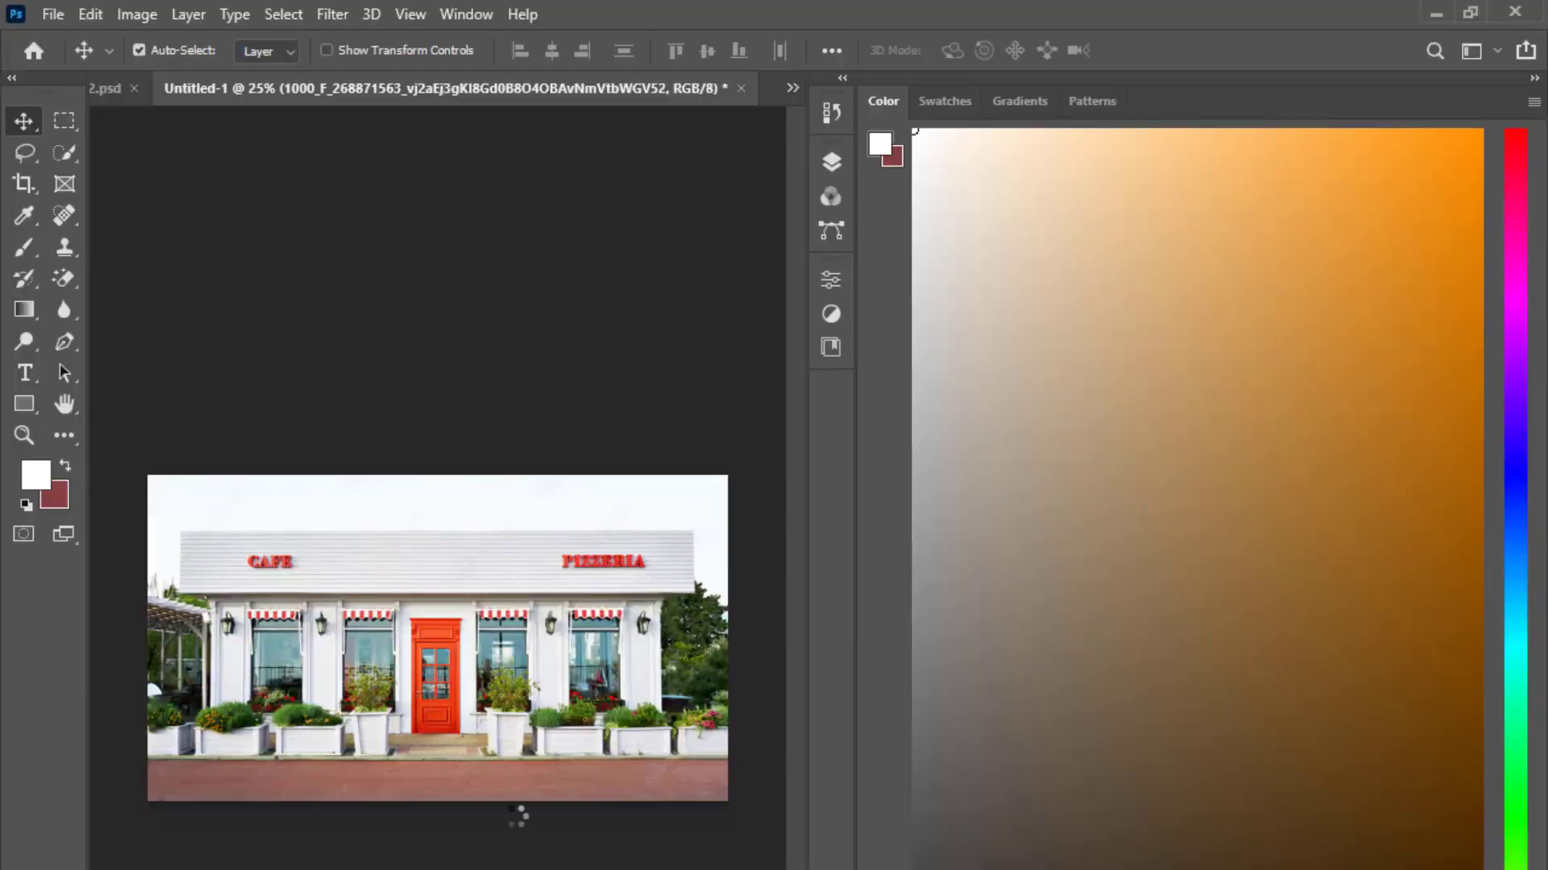
{"action": "left_click_drag", "start_coordinate": [804, 749], "coordinate": [437, 814]}
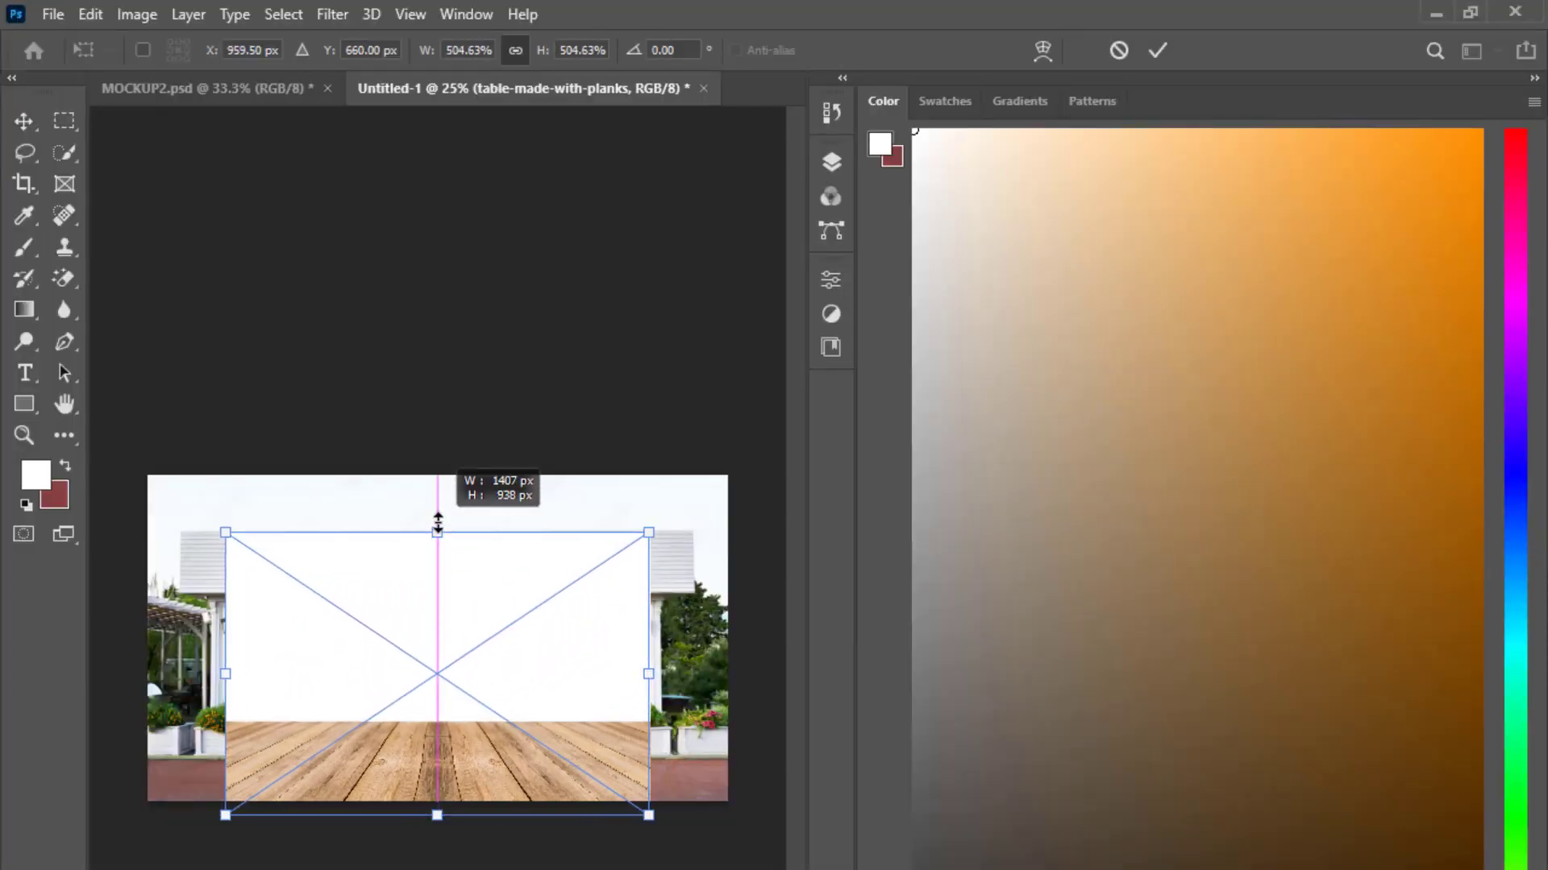
{"action": "left_click_drag", "start_coordinate": [437, 564], "coordinate": [435, 511]}
{"action": "left_click_drag", "start_coordinate": [435, 657], "coordinate": [435, 621]}
{"action": "left_click_drag", "start_coordinate": [434, 774], "coordinate": [435, 801]}
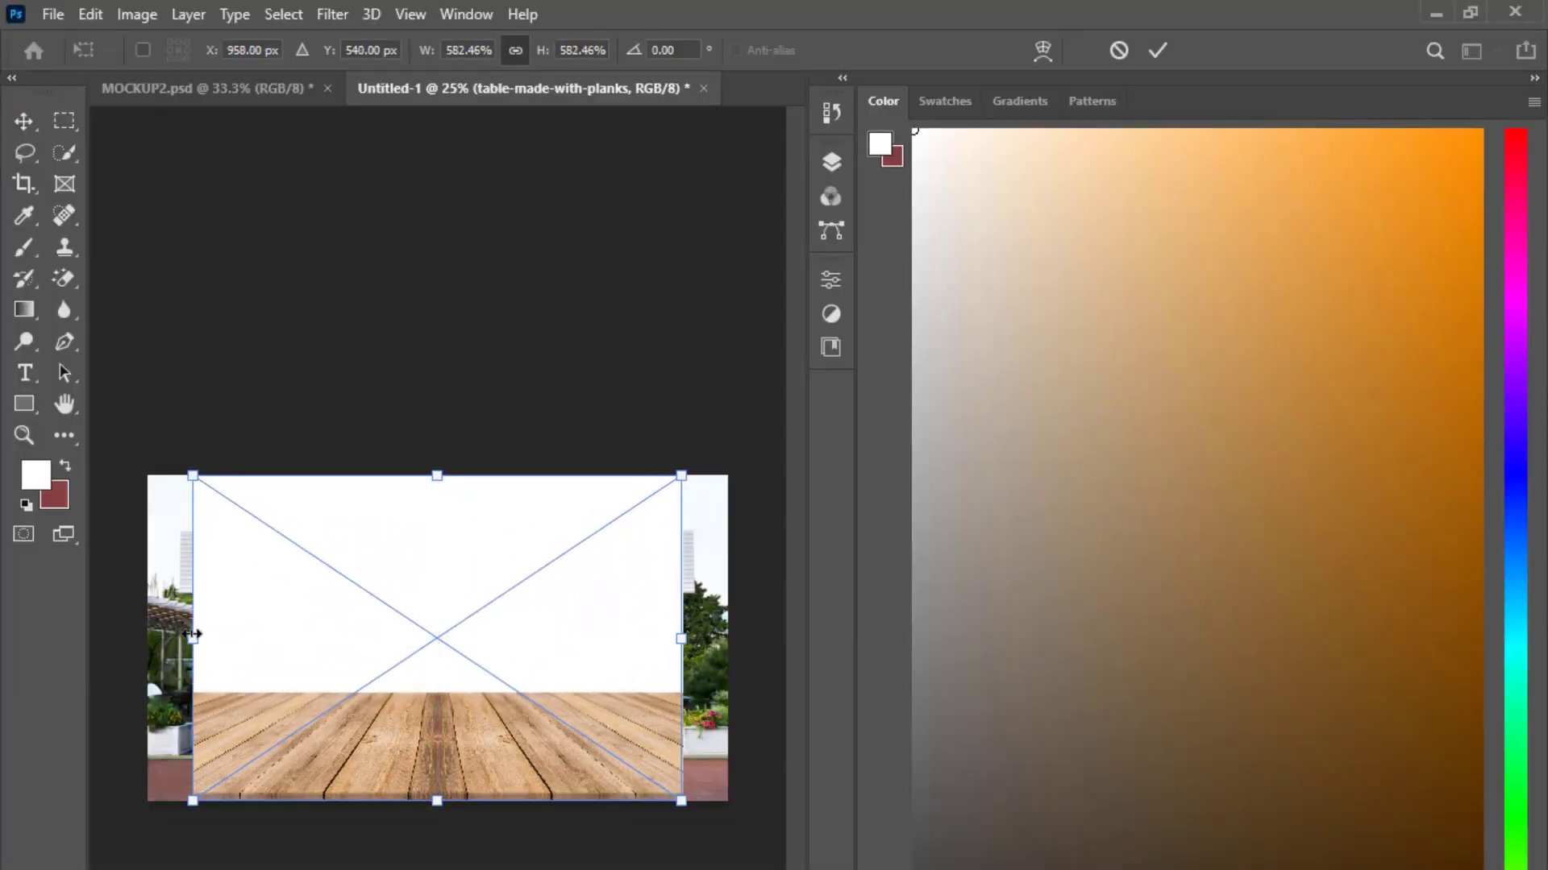
{"action": "left_click_drag", "start_coordinate": [197, 639], "coordinate": [147, 636]}
{"action": "left_click_drag", "start_coordinate": [681, 638], "coordinate": [727, 622]}
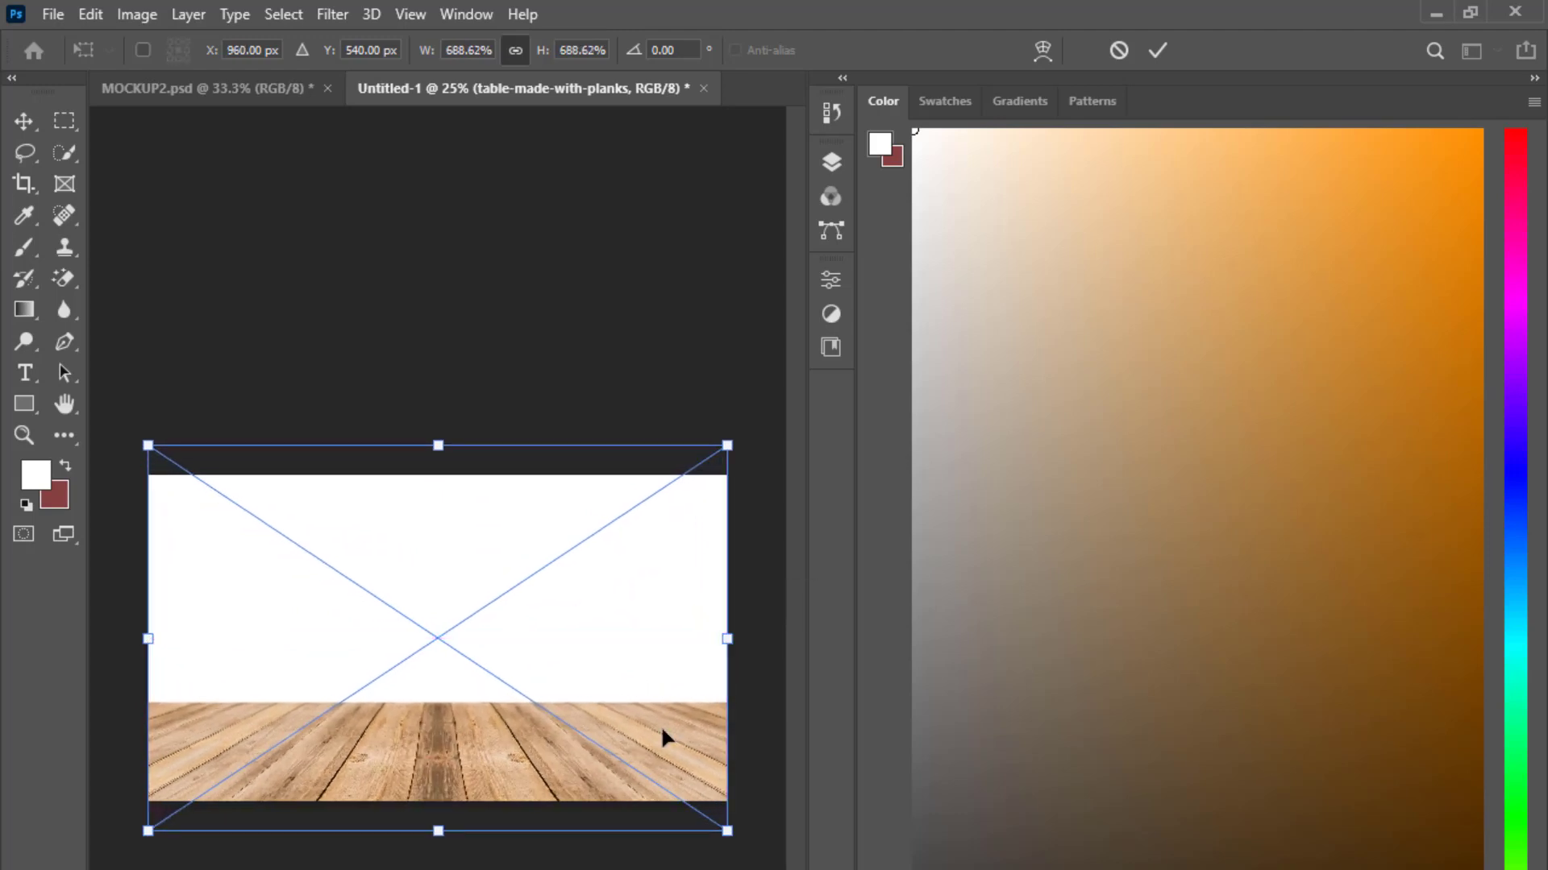
{"action": "mouse_move", "coordinate": [660, 723]}
{"action": "left_mouse_down"}
{"action": "mouse_move", "coordinate": [658, 708]}
{"action": "mouse_move", "coordinate": [656, 725]}
{"action": "left_mouse_up"}
{"action": "left_click", "coordinate": [21, 120]}
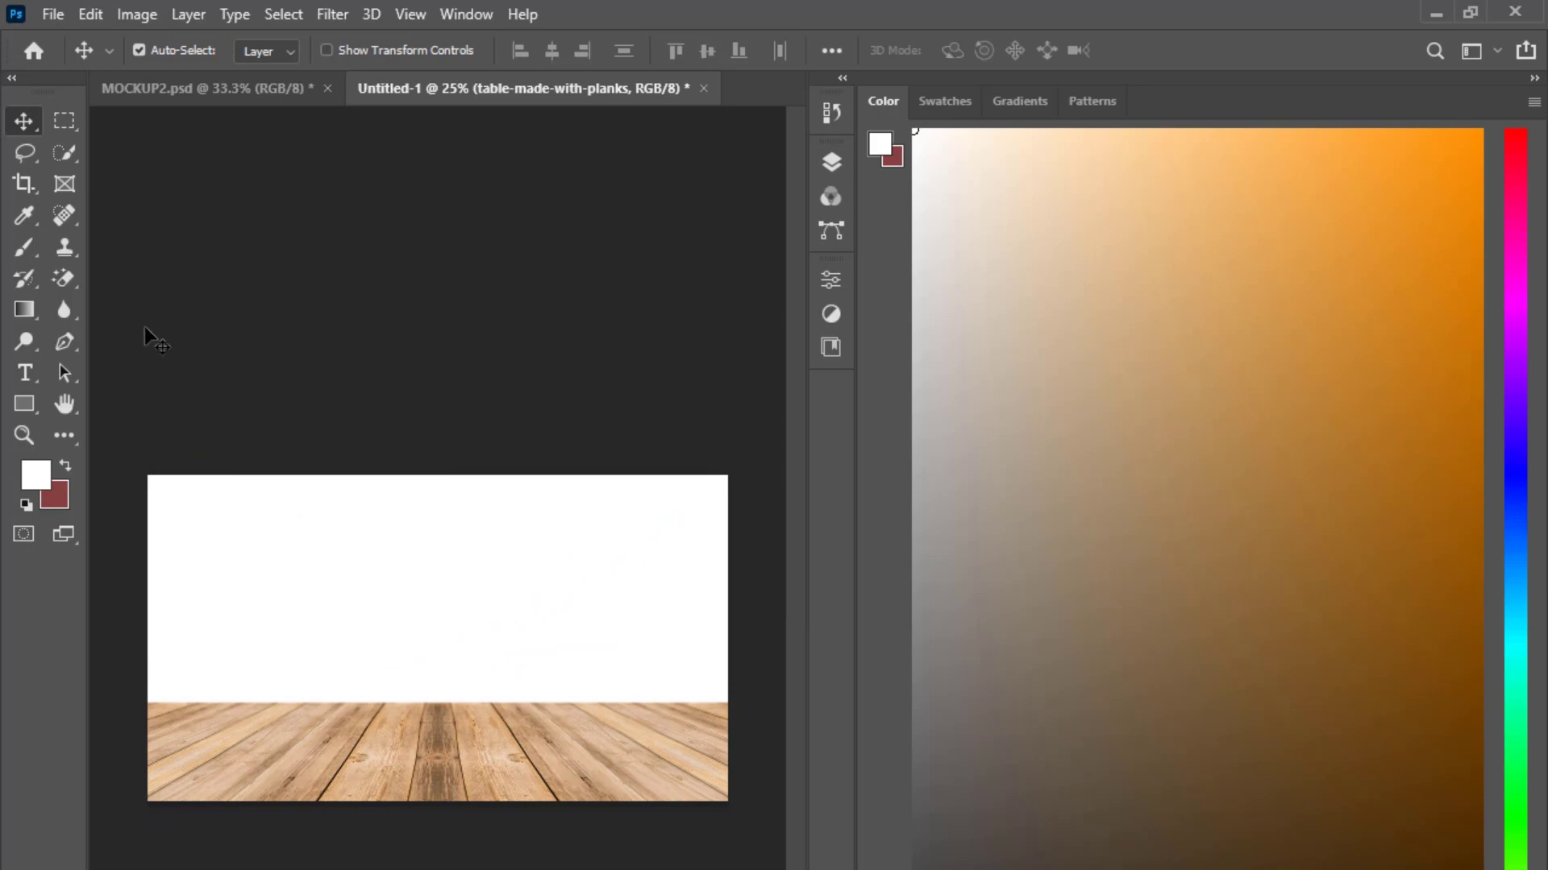
- Mask the plank layer to the bottom strip so only the wooden floor shows
{"action": "key", "text": "m"}
{"action": "left_click_drag", "start_coordinate": [138, 701], "coordinate": [735, 834]}
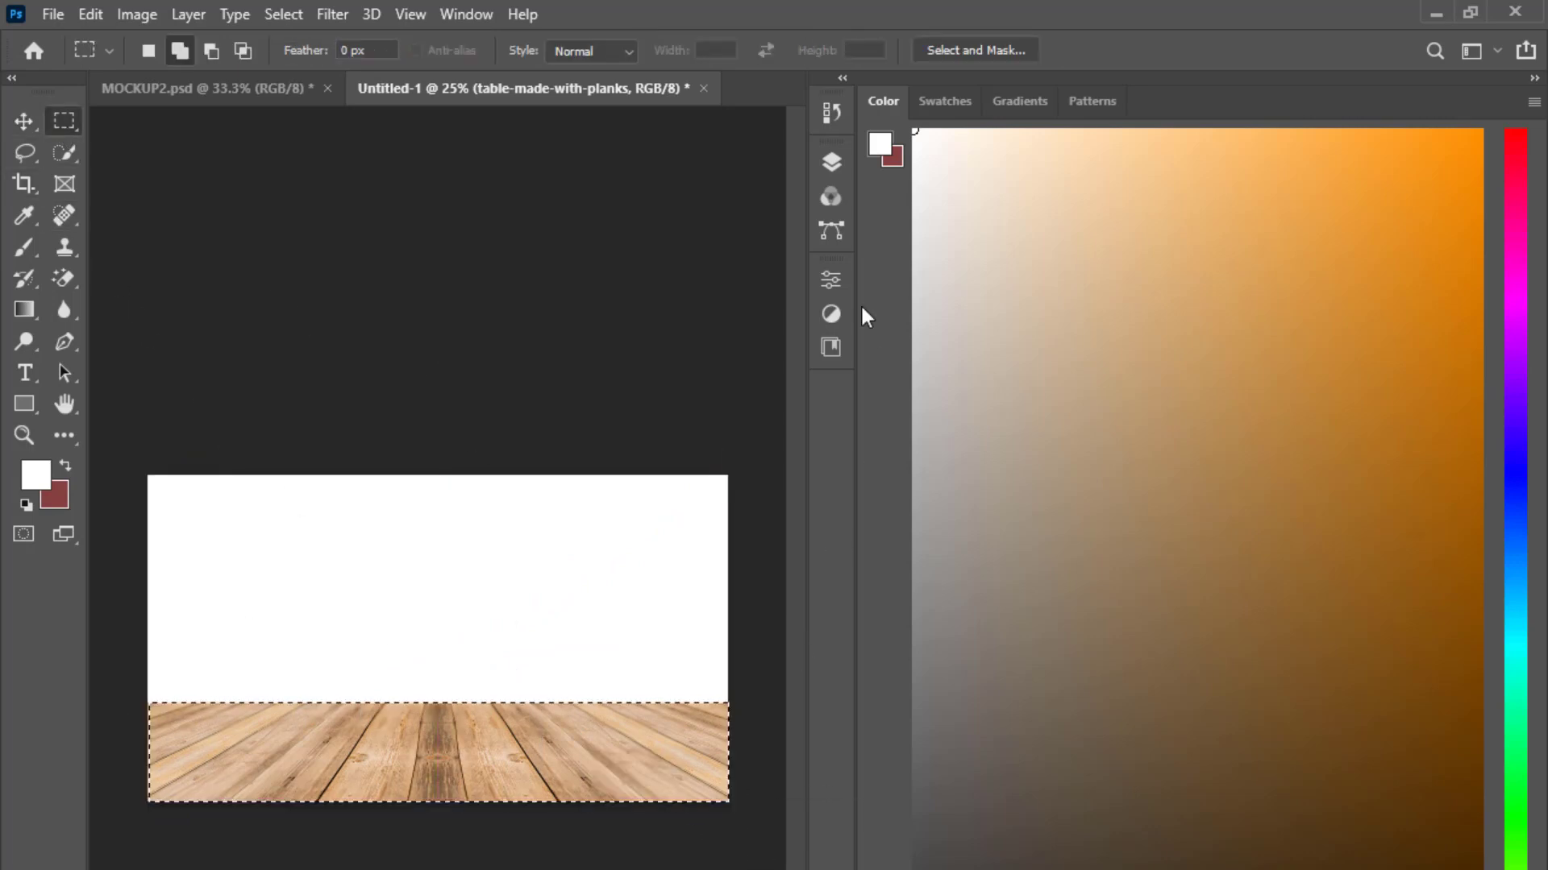
{"action": "left_click", "coordinate": [831, 161]}
{"action": "left_click", "coordinate": [634, 562]}
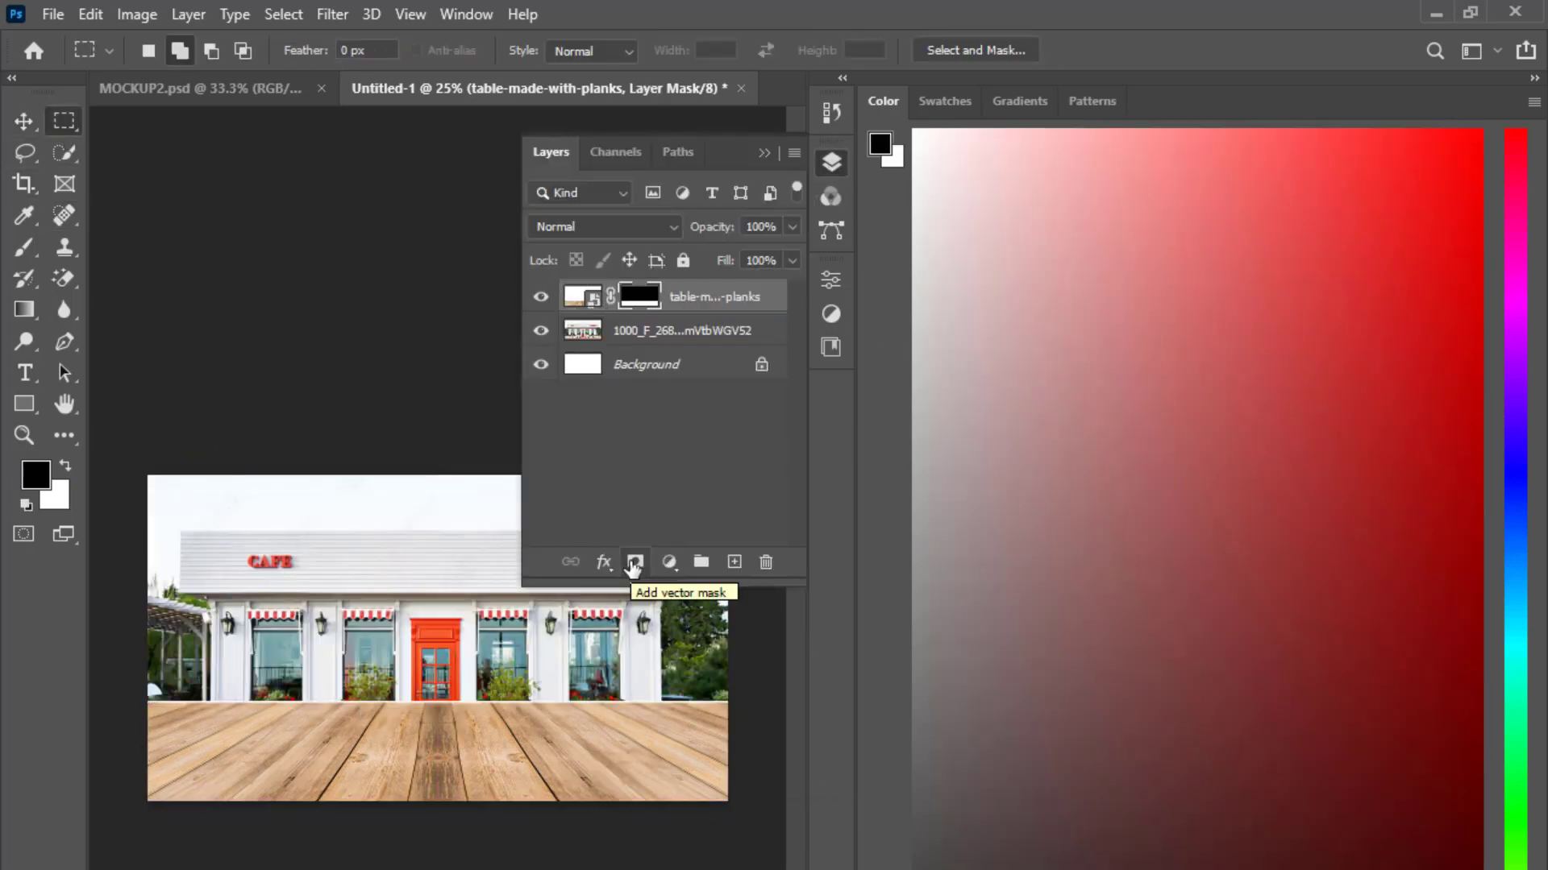
{"action": "key", "text": "ctrl+z"}
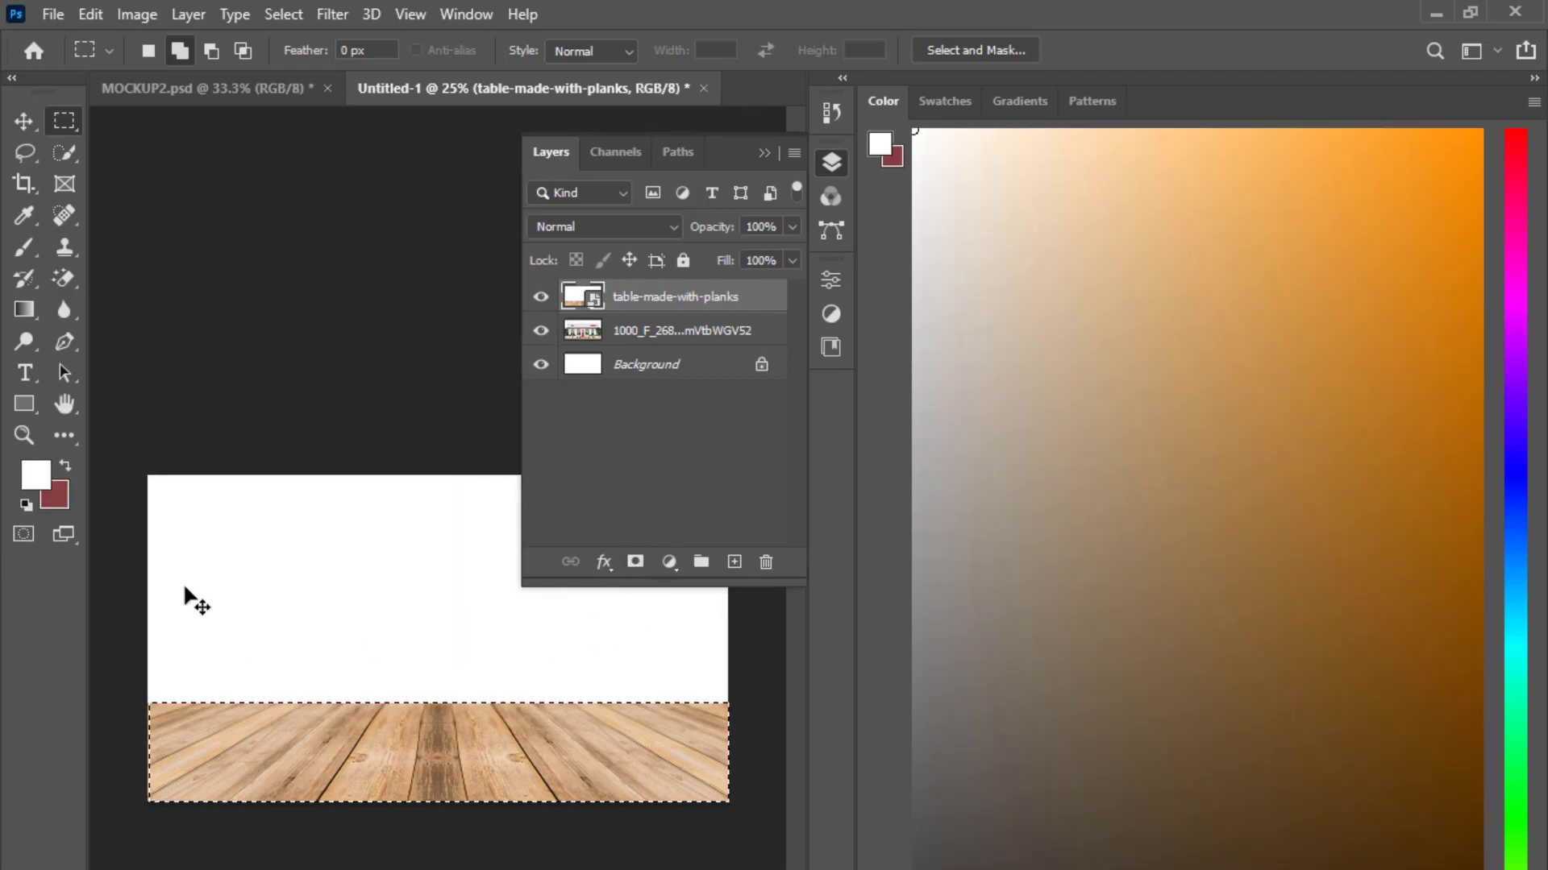
{"action": "left_click", "coordinate": [140, 711]}
{"action": "left_click_drag", "start_coordinate": [133, 707], "coordinate": [729, 804]}
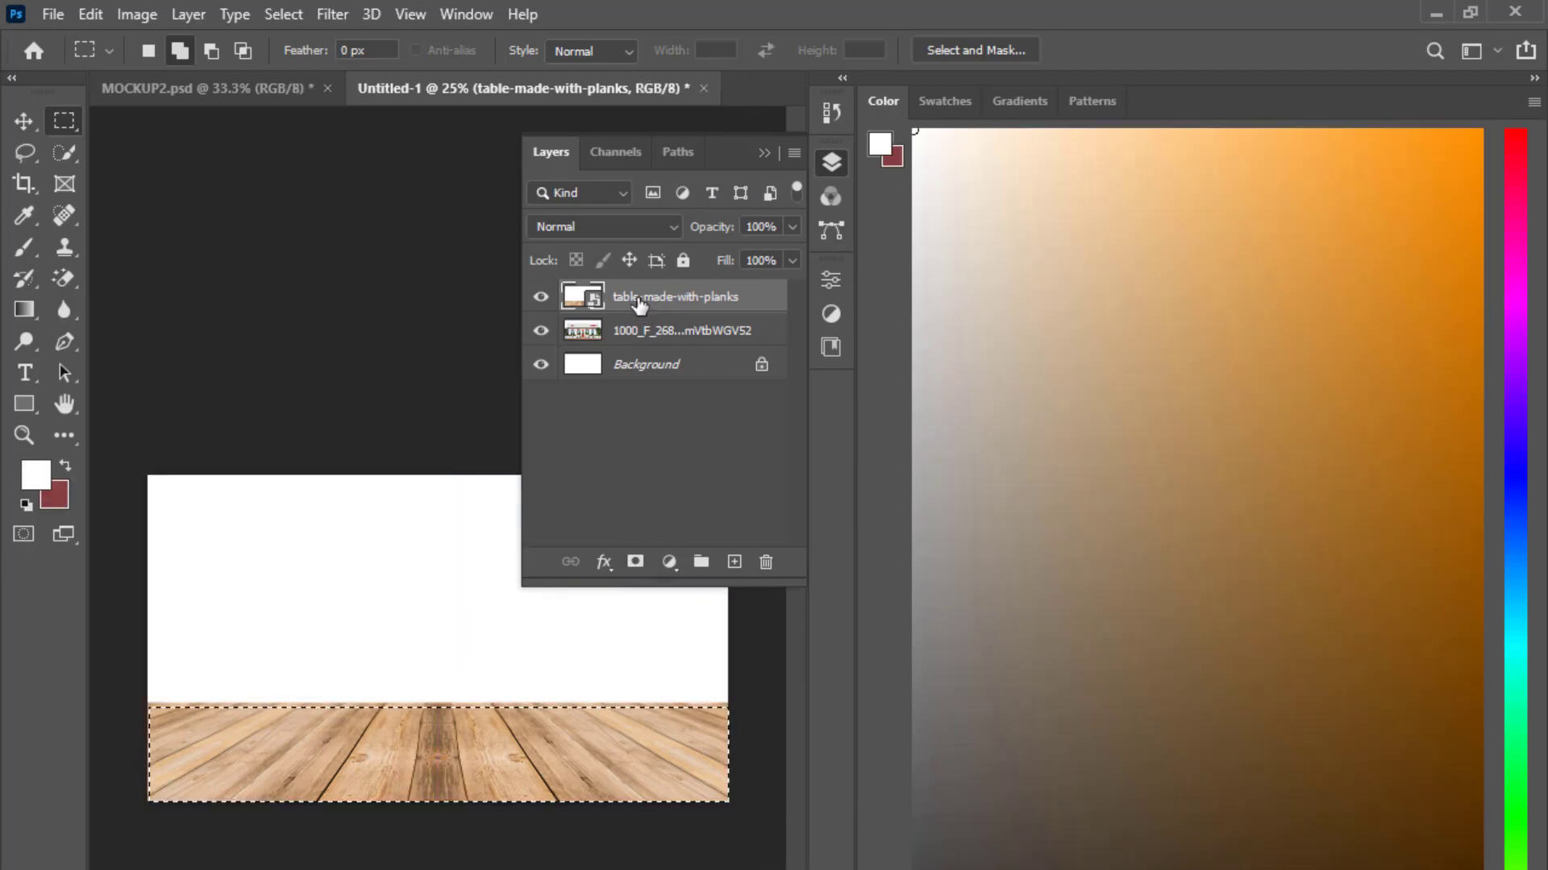
{"action": "left_click", "coordinate": [635, 561]}
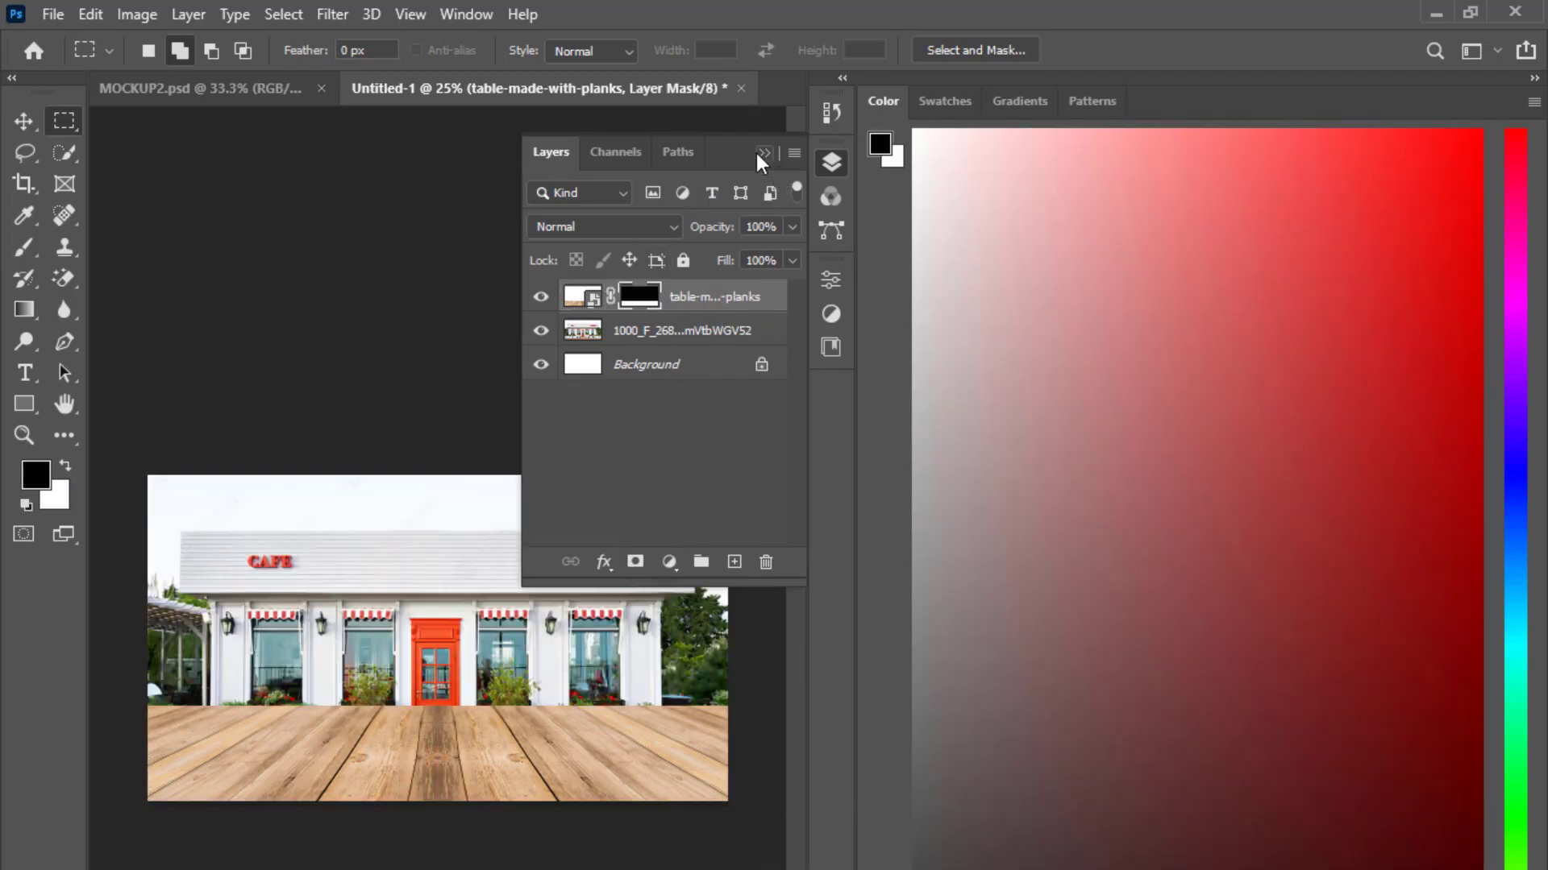
{"action": "key", "text": "v"}
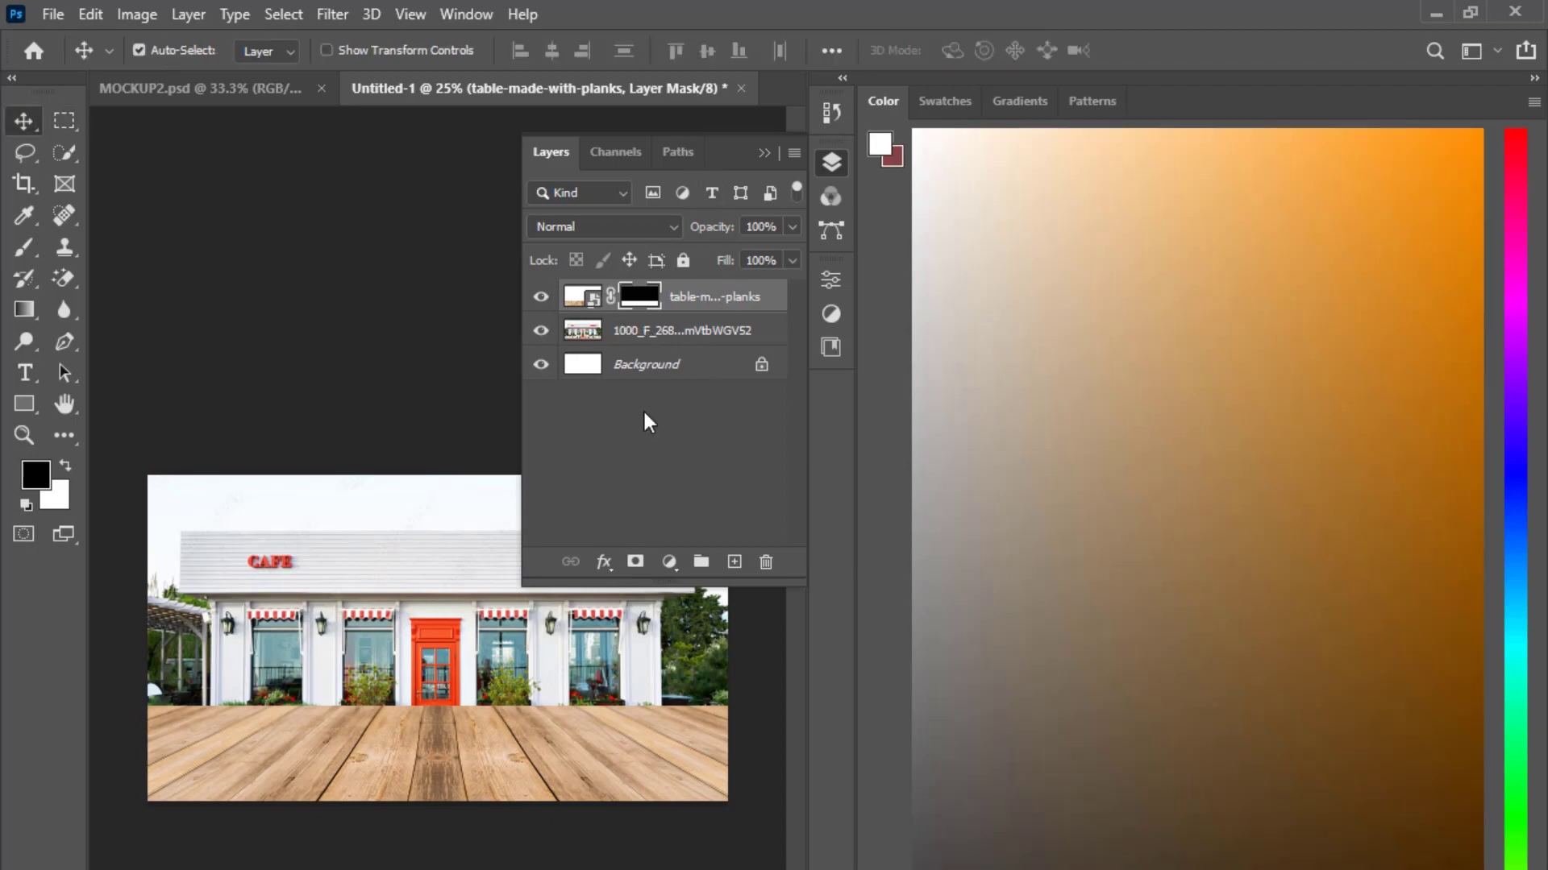
{"action": "left_click", "coordinate": [669, 330]}
{"action": "key", "text": "alt+Tab"}
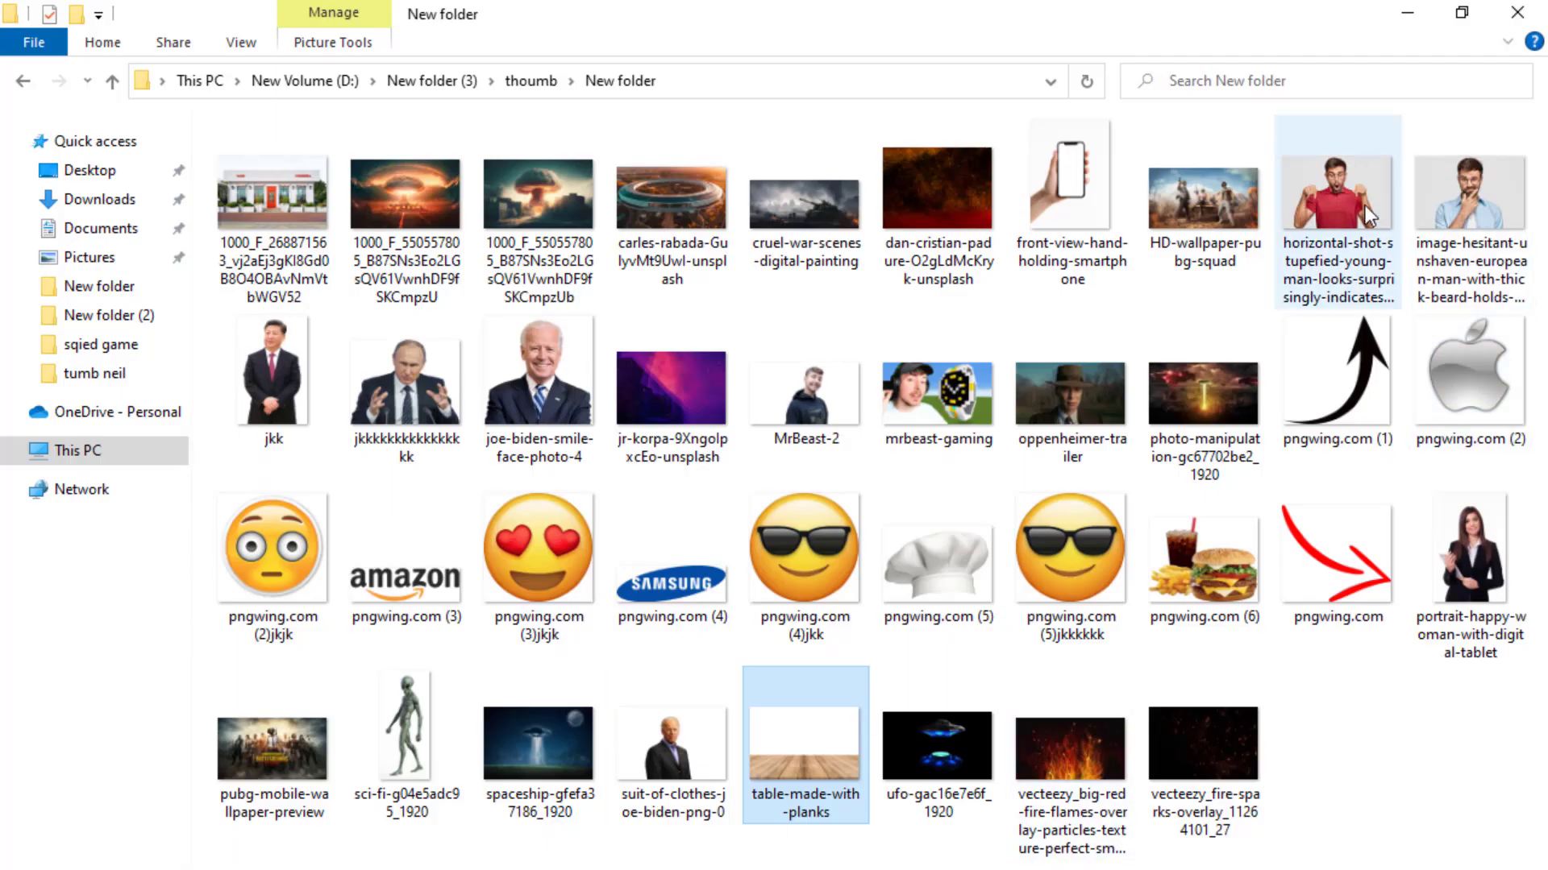
- Place the surprised man photo and shrink it so he stands behind the table
{"action": "left_click", "coordinate": [1337, 210]}
{"action": "key", "text": "alt+Tab"}
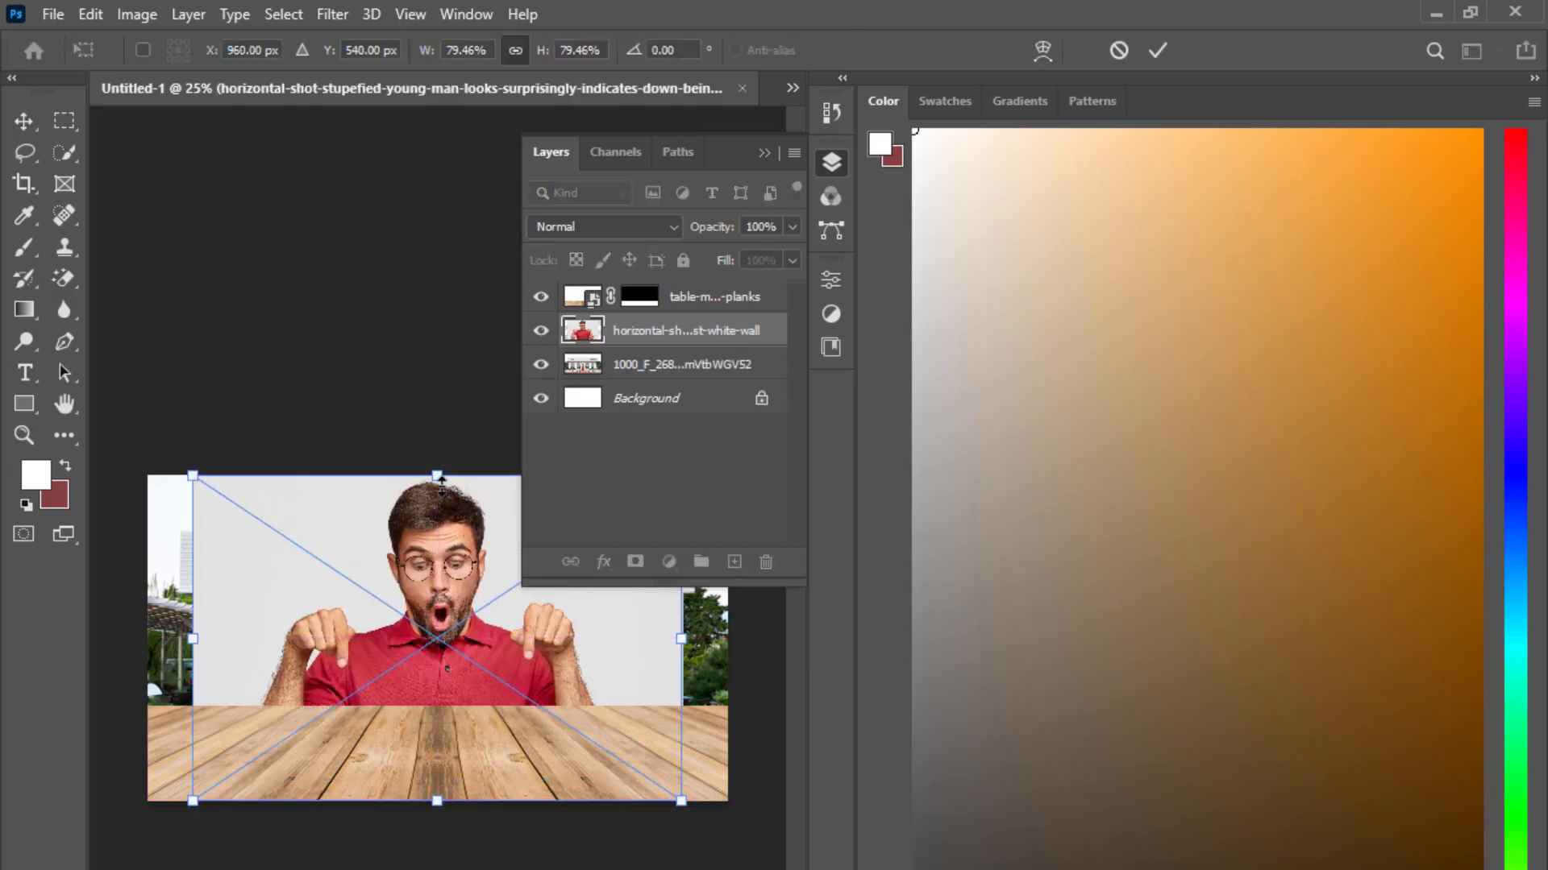
{"action": "left_click_drag", "start_coordinate": [441, 482], "coordinate": [441, 552]}
{"action": "left_click_drag", "start_coordinate": [466, 649], "coordinate": [466, 592]}
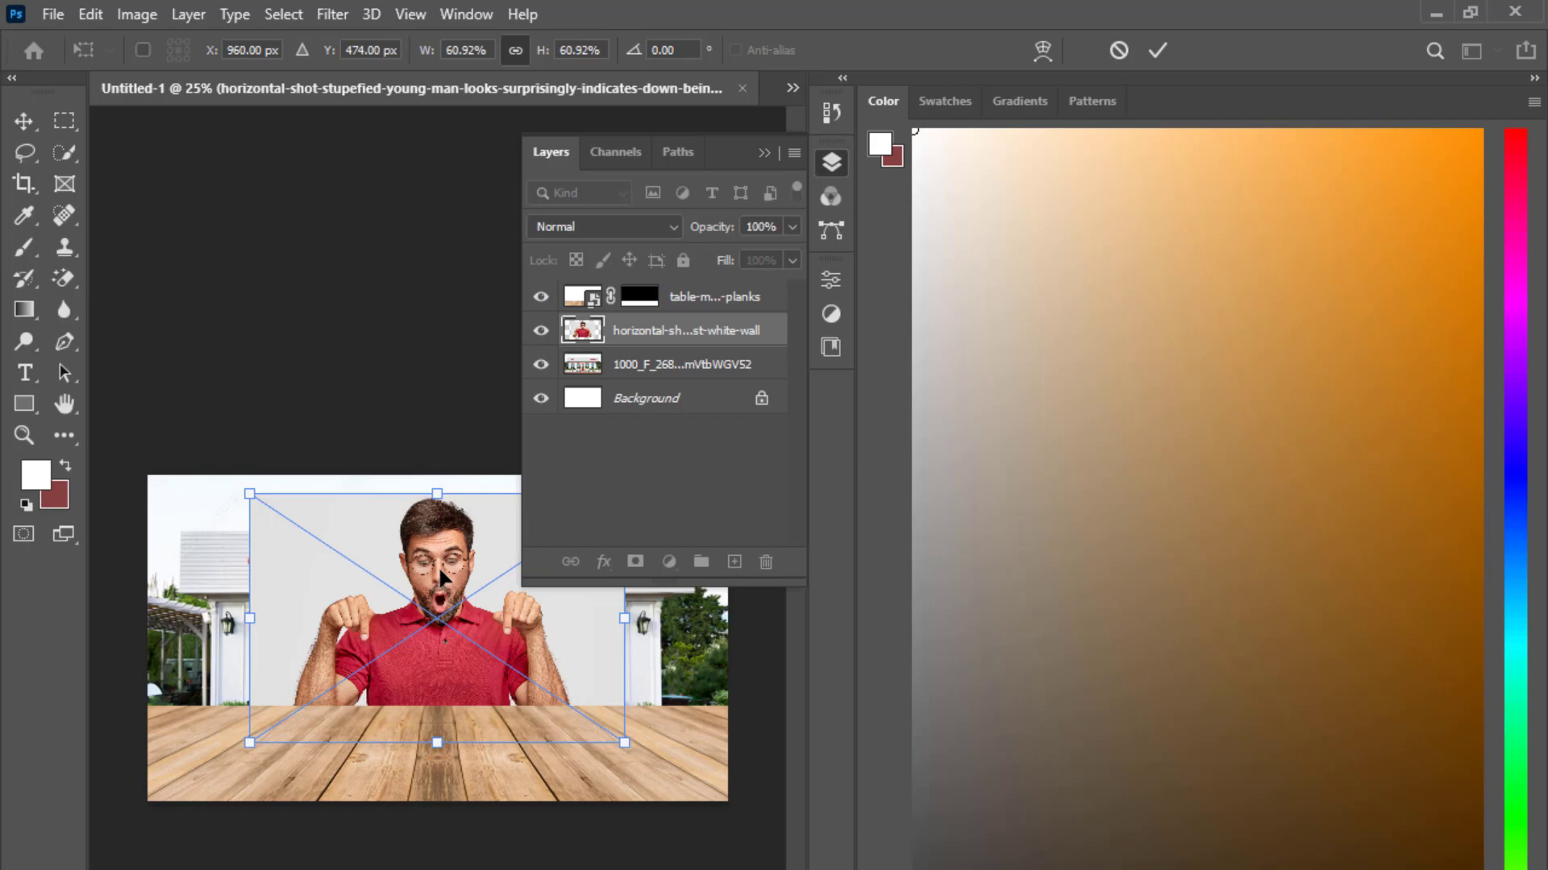
{"action": "left_click", "coordinate": [19, 118]}
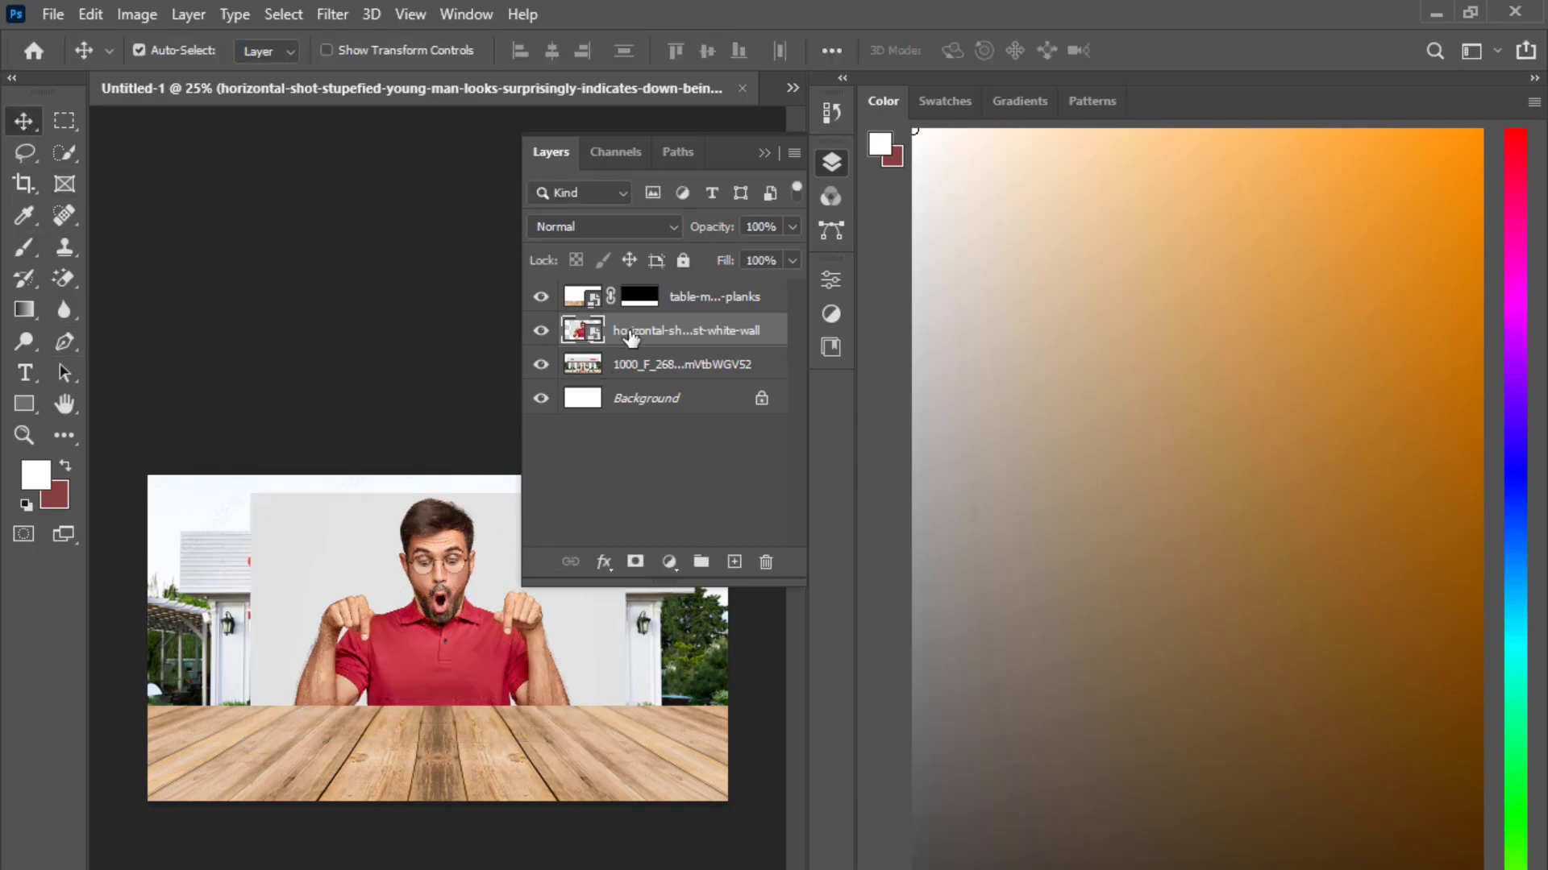
- Bring up the man layer's options and its Properties panel
{"action": "right_click", "coordinate": [594, 337]}
{"action": "left_click", "coordinate": [594, 337]}
{"action": "left_click", "coordinate": [830, 282]}
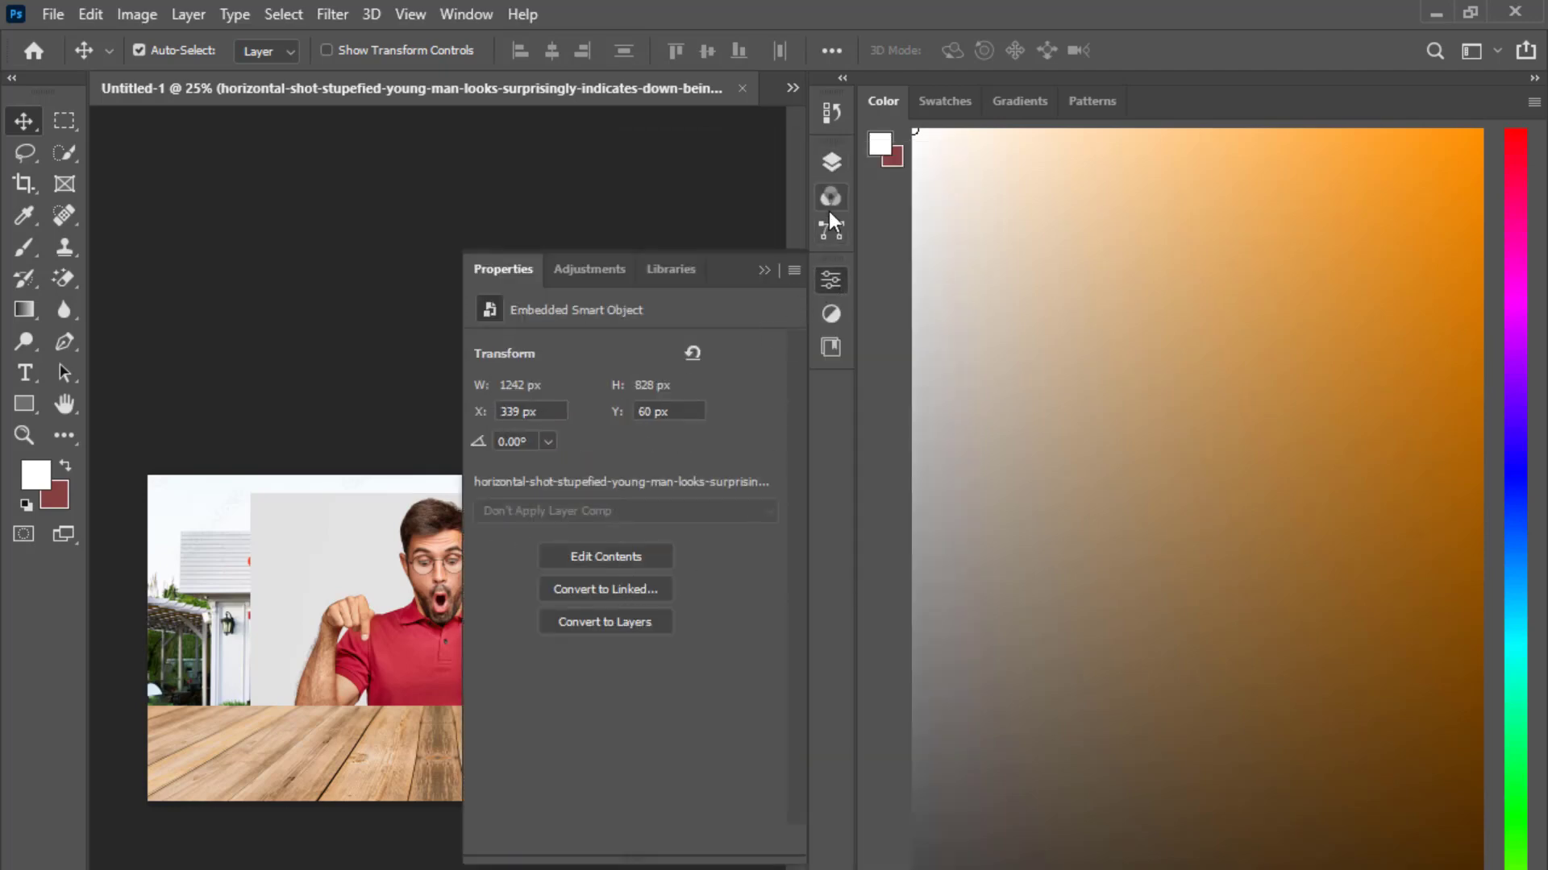
- Use Remove Background to cut the white backdrop out of the man photo
{"action": "left_click", "coordinate": [831, 161]}
{"action": "right_click", "coordinate": [667, 332]}
{"action": "key", "text": "Escape"}
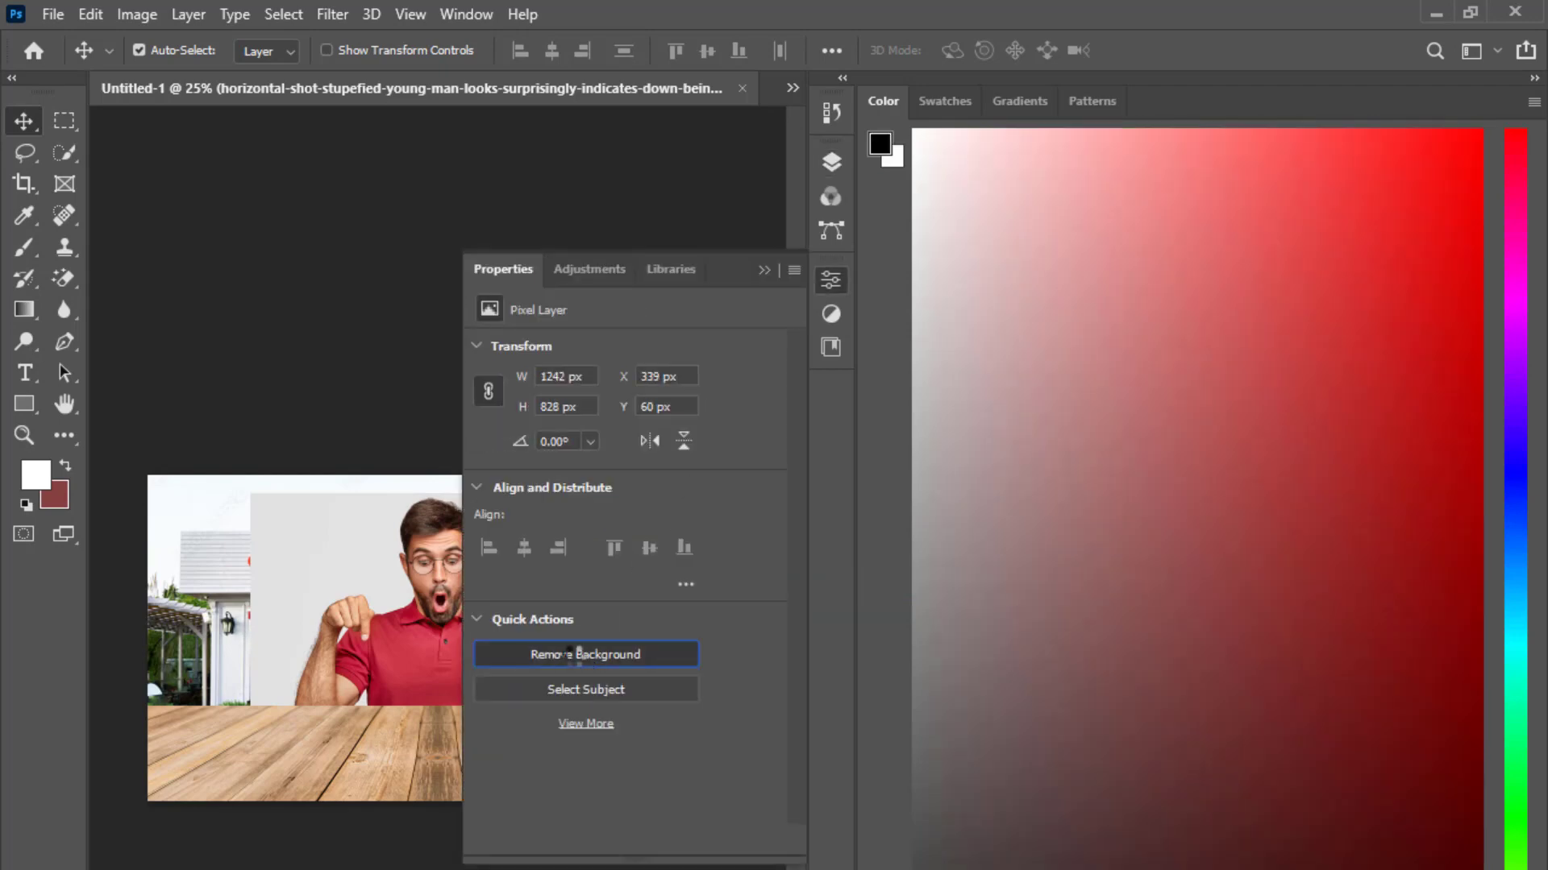
{"action": "left_click", "coordinate": [790, 90]}
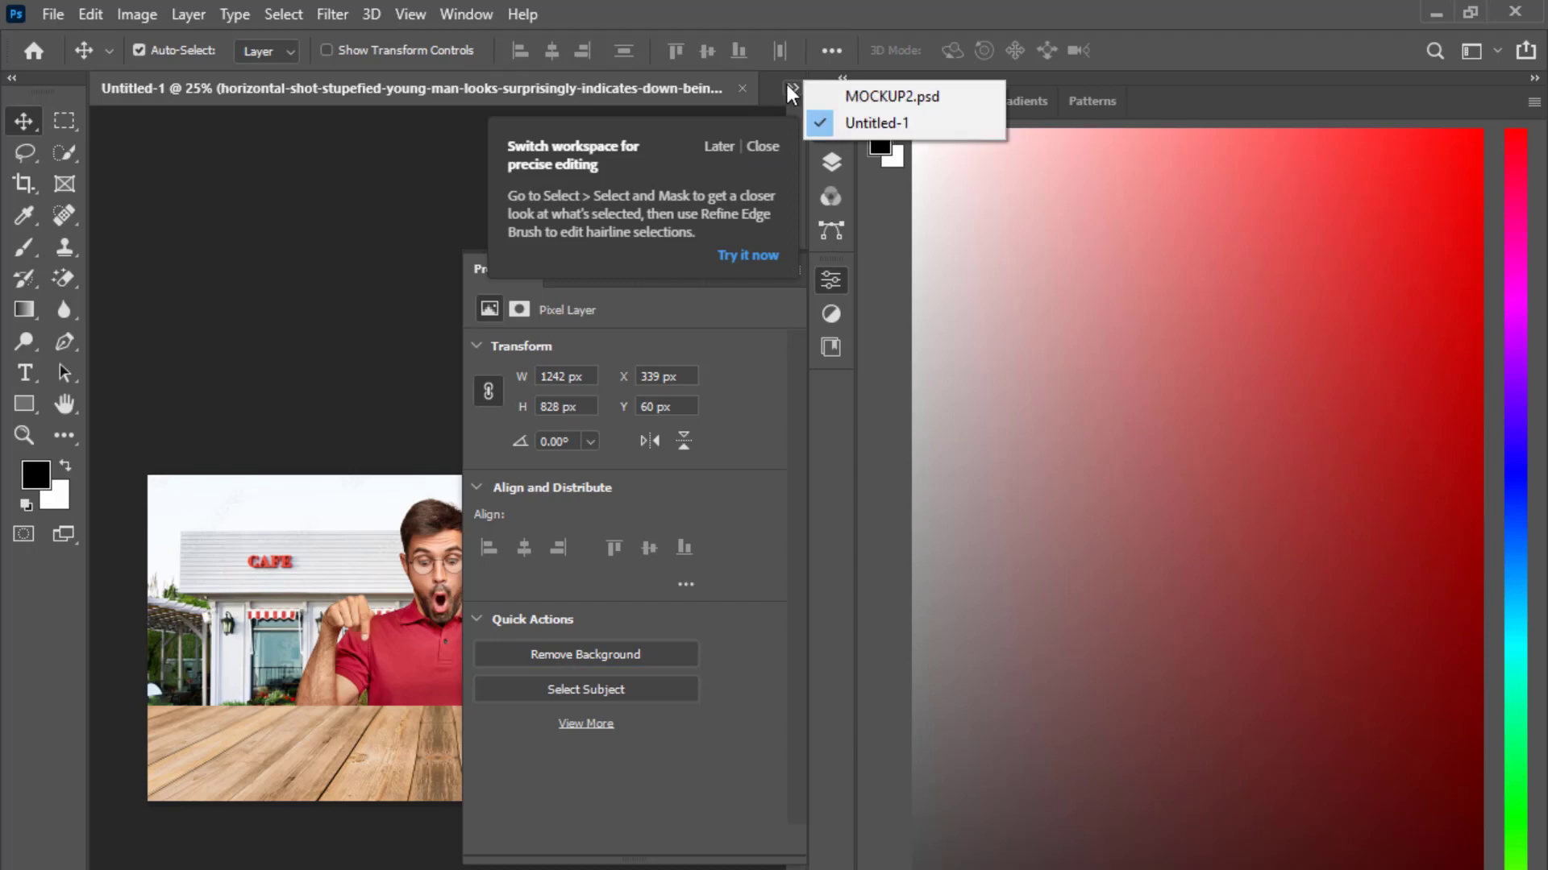
{"action": "left_click", "coordinate": [734, 386]}
{"action": "left_click", "coordinate": [831, 280]}
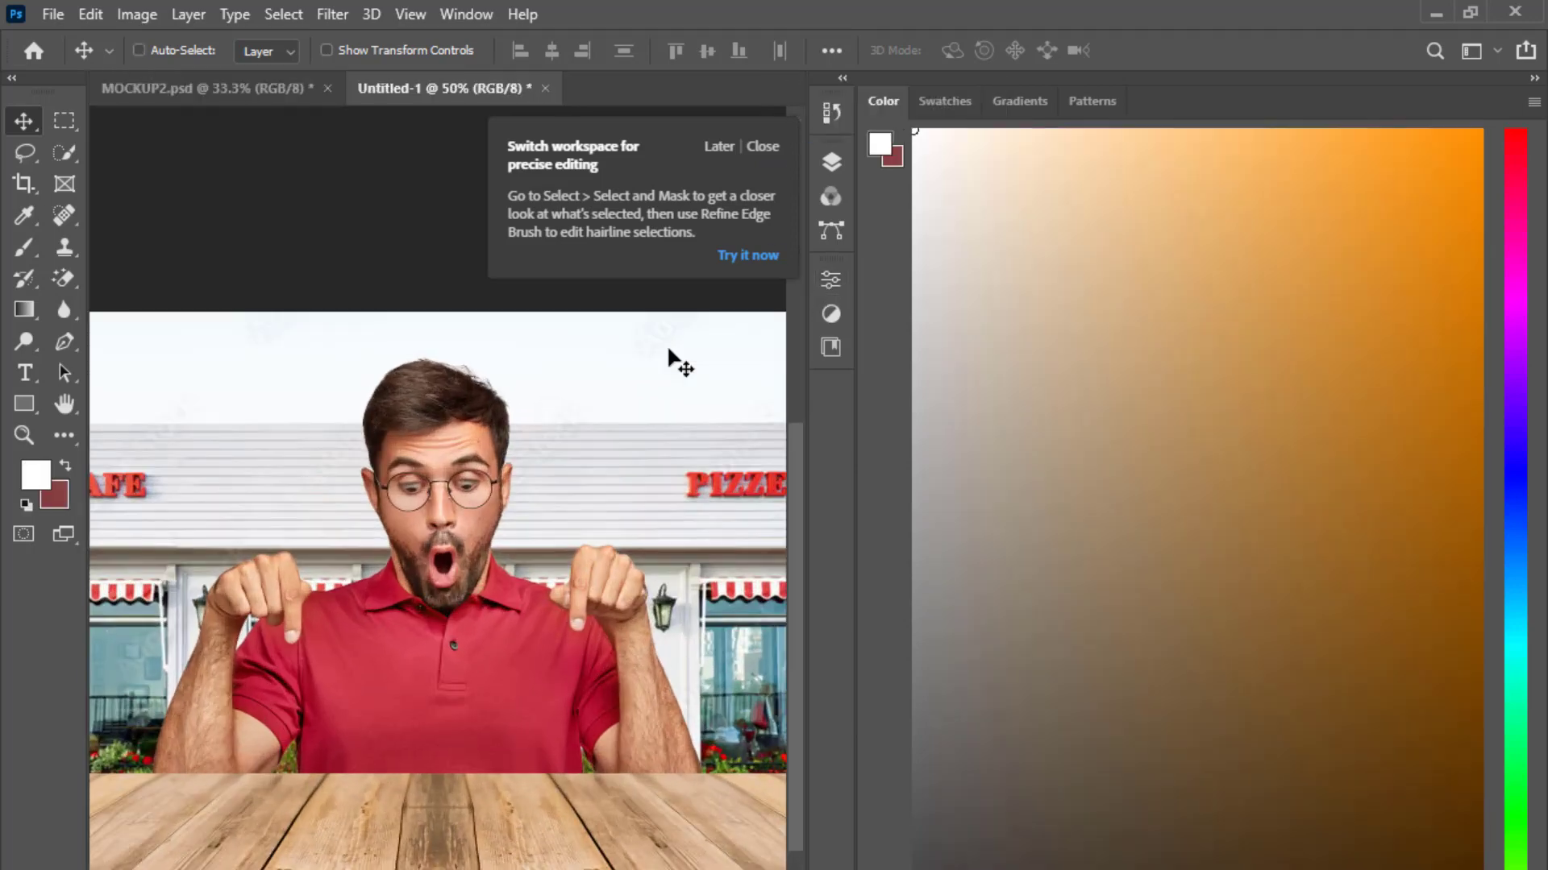
- Nudge the wooden table layer down two Shift+Down steps, then reselect the man's layer
{"action": "key", "text": "ctrl+minus"}
{"action": "key", "text": "ctrl+minus"}
{"action": "key", "text": "ctrl+plus"}
{"action": "key", "text": "ctrl+minus"}
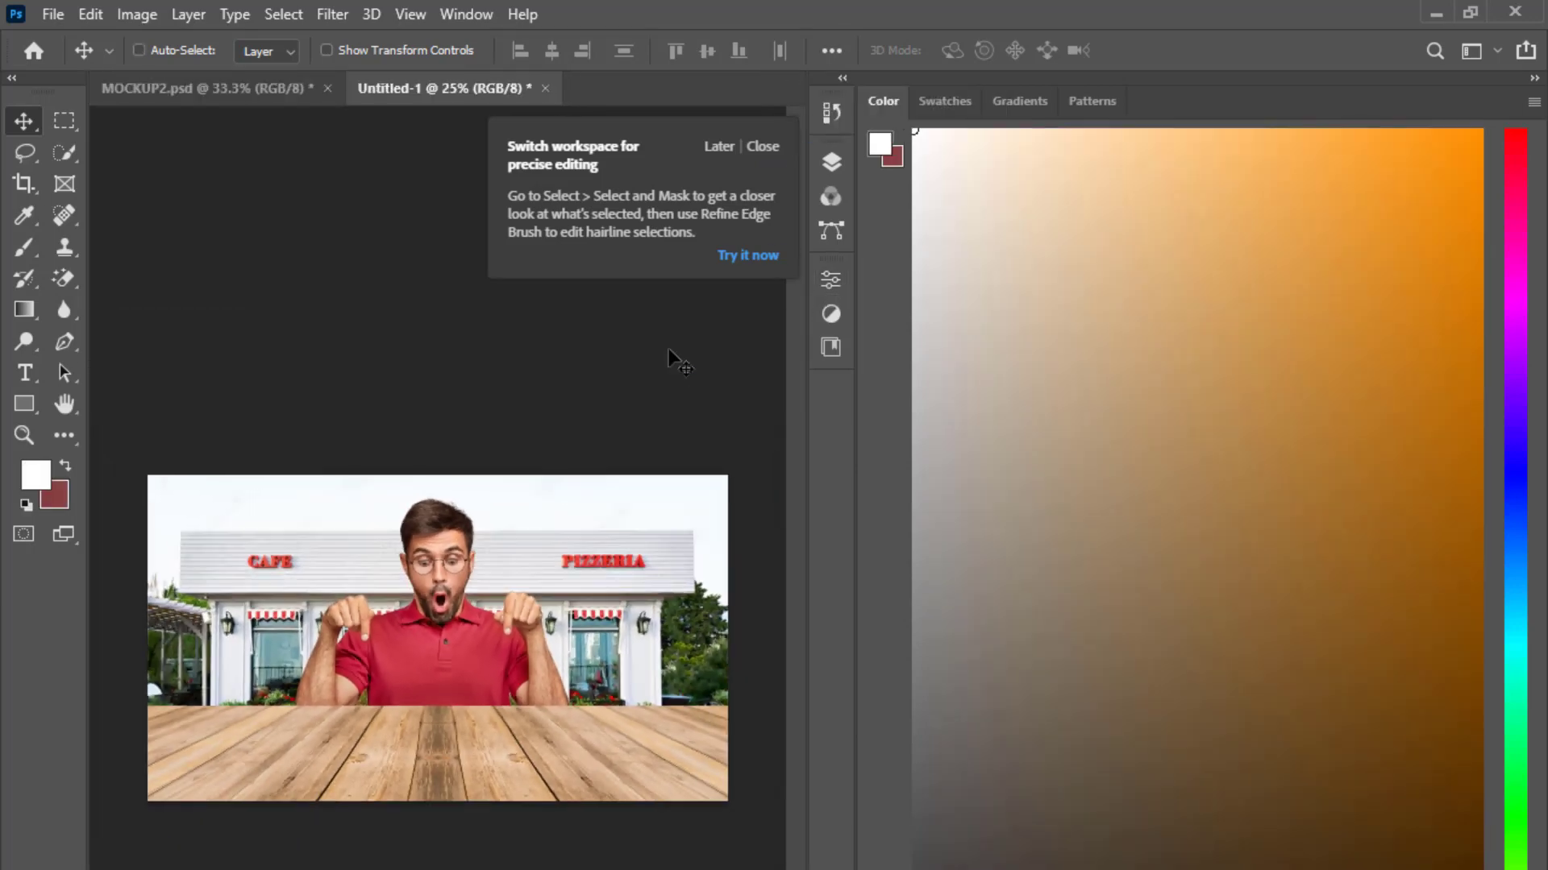
{"action": "key", "text": "ctrl+plus"}
{"action": "key", "text": "ctrl+minus"}
{"action": "left_click", "coordinate": [580, 788]}
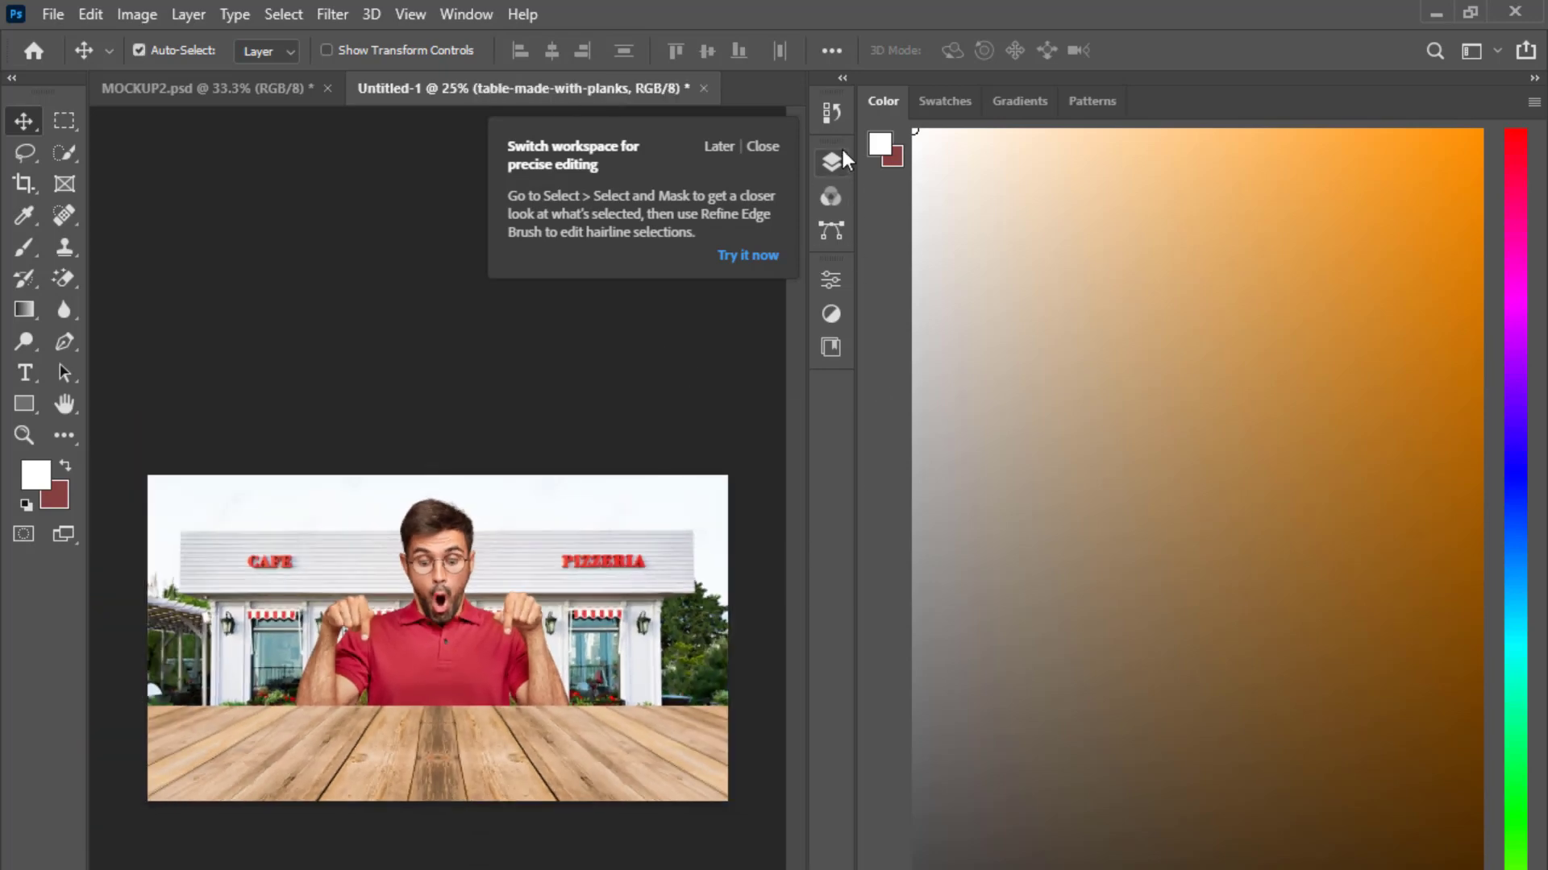
{"action": "left_click", "coordinate": [835, 157]}
{"action": "key", "text": "shift+Down"}
{"action": "key", "text": "shift+Down"}
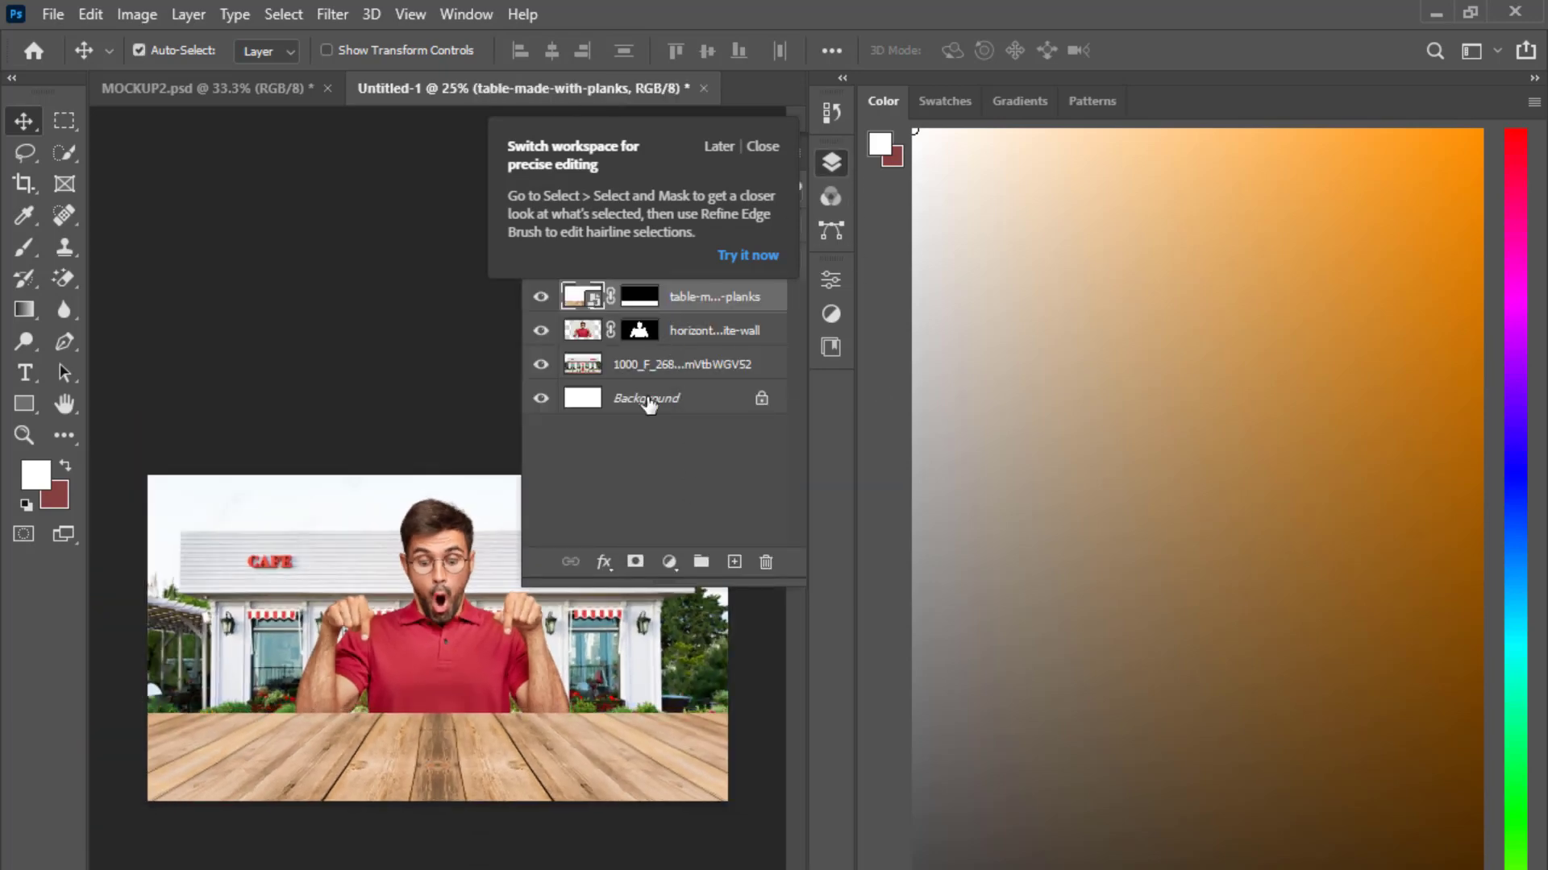
{"action": "key", "text": "shift+Down"}
{"action": "key", "text": "shift+Down"}
{"action": "key", "text": "shift+Down"}
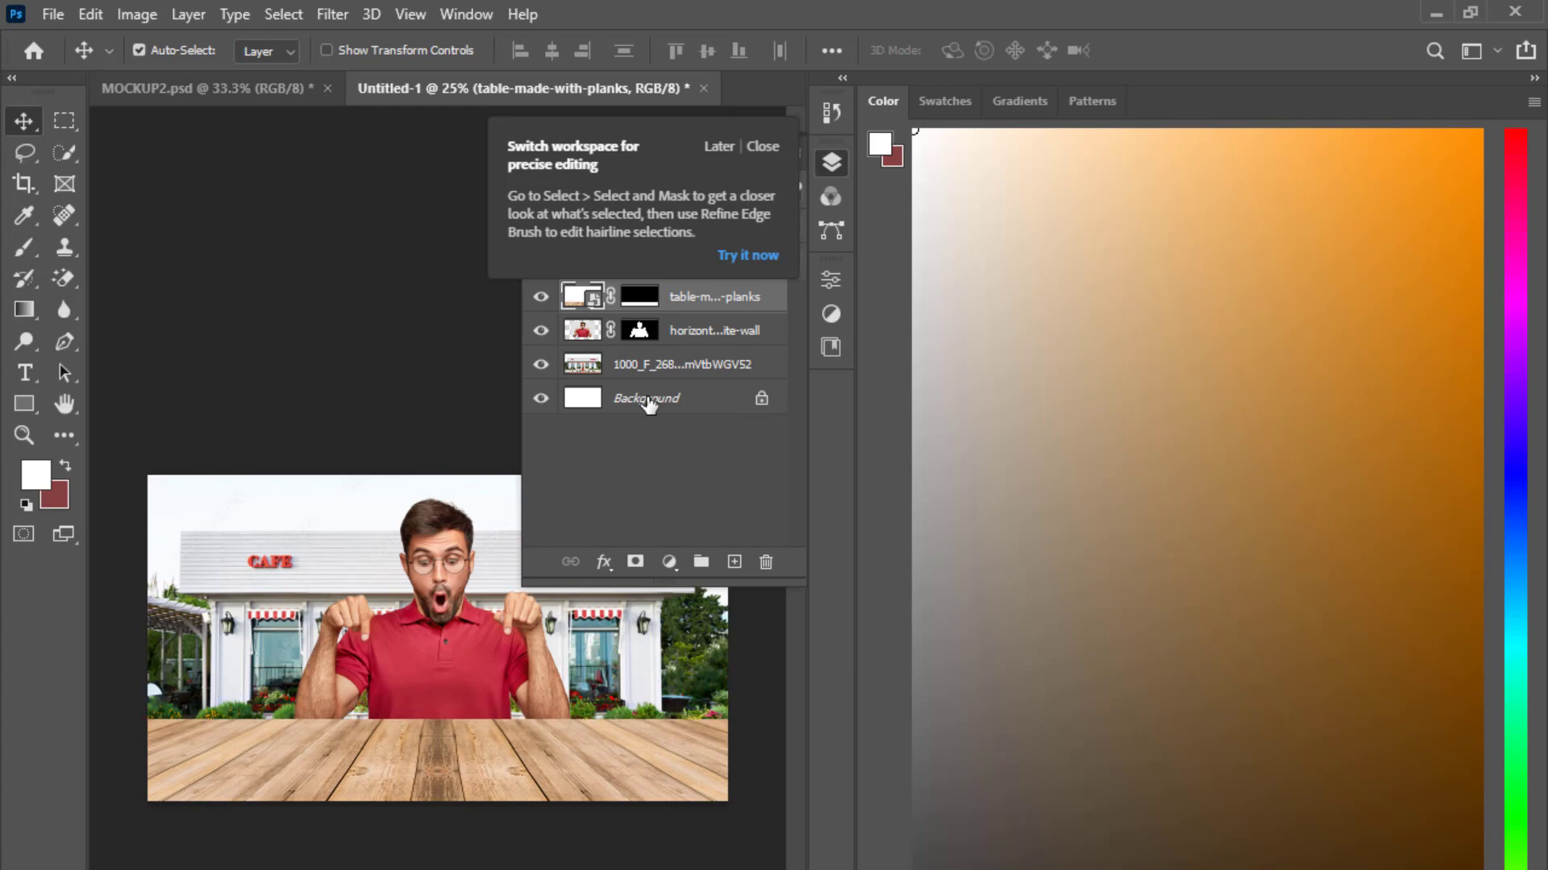
{"action": "left_click", "coordinate": [612, 467]}
{"action": "left_click", "coordinate": [719, 146]}
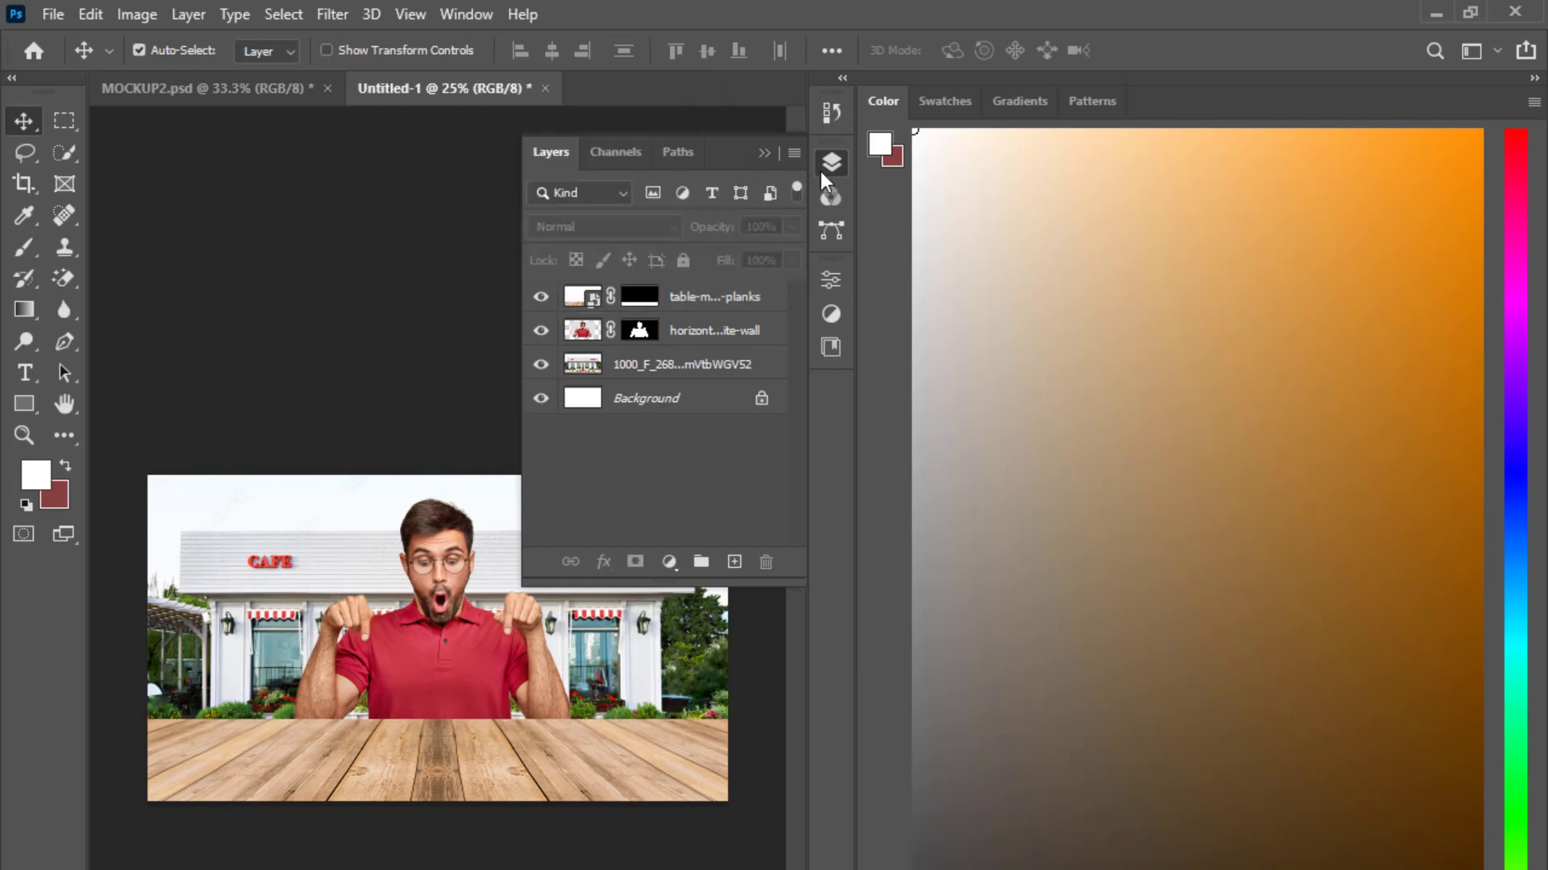
{"action": "left_click", "coordinate": [712, 304]}
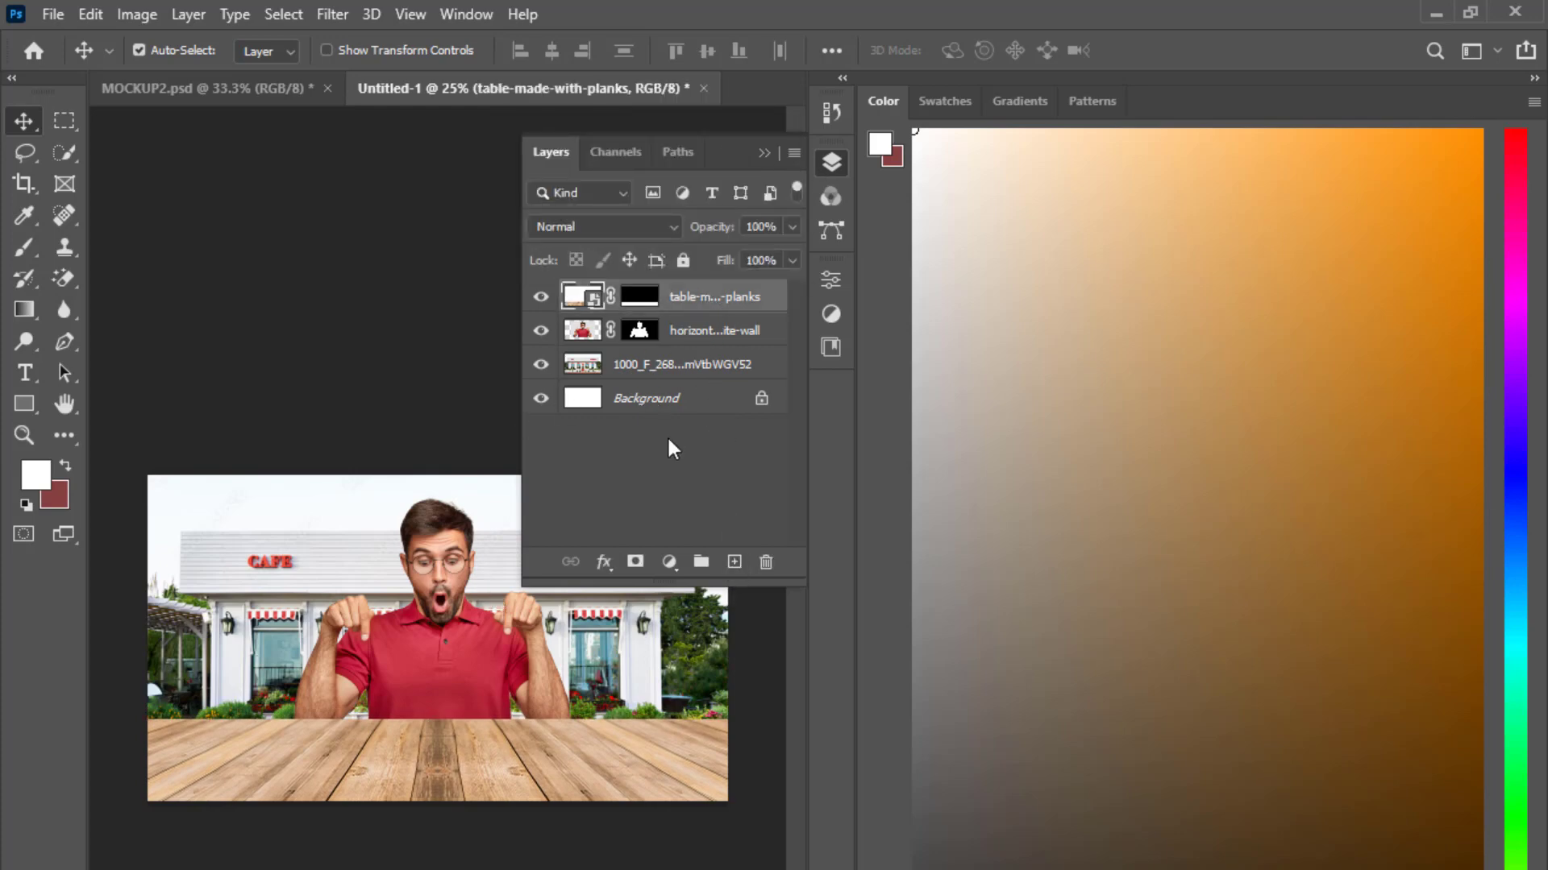
{"action": "left_click", "coordinate": [705, 330]}
- Drop the chef hat PNG in and scale and widen it to sit on the man's head
{"action": "key", "text": "alt+Tab"}
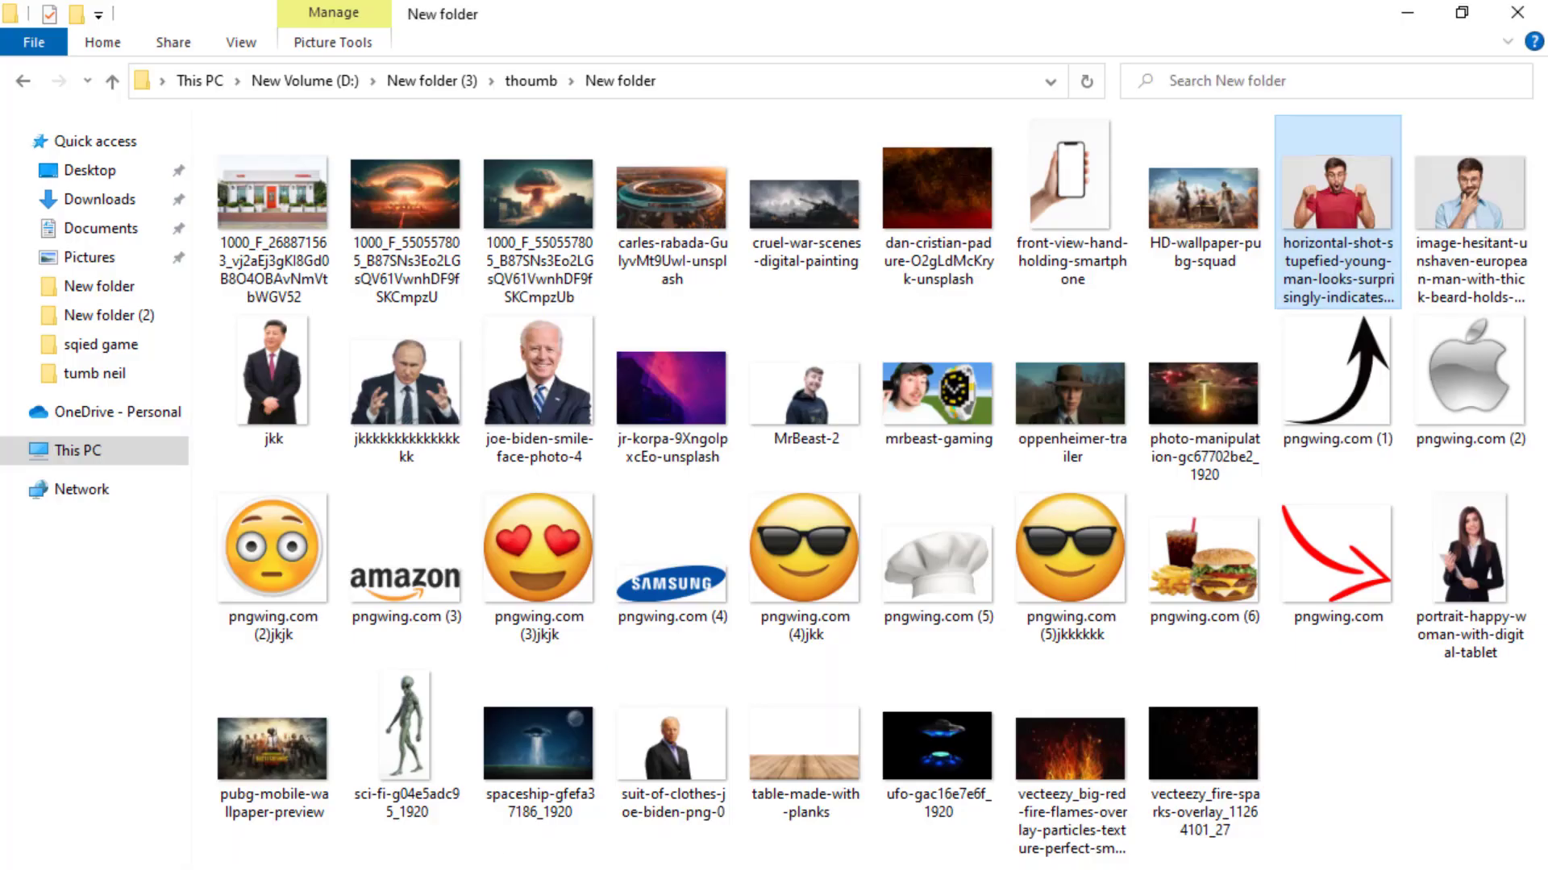
{"action": "left_click_drag", "start_coordinate": [939, 564], "coordinate": [508, 629]}
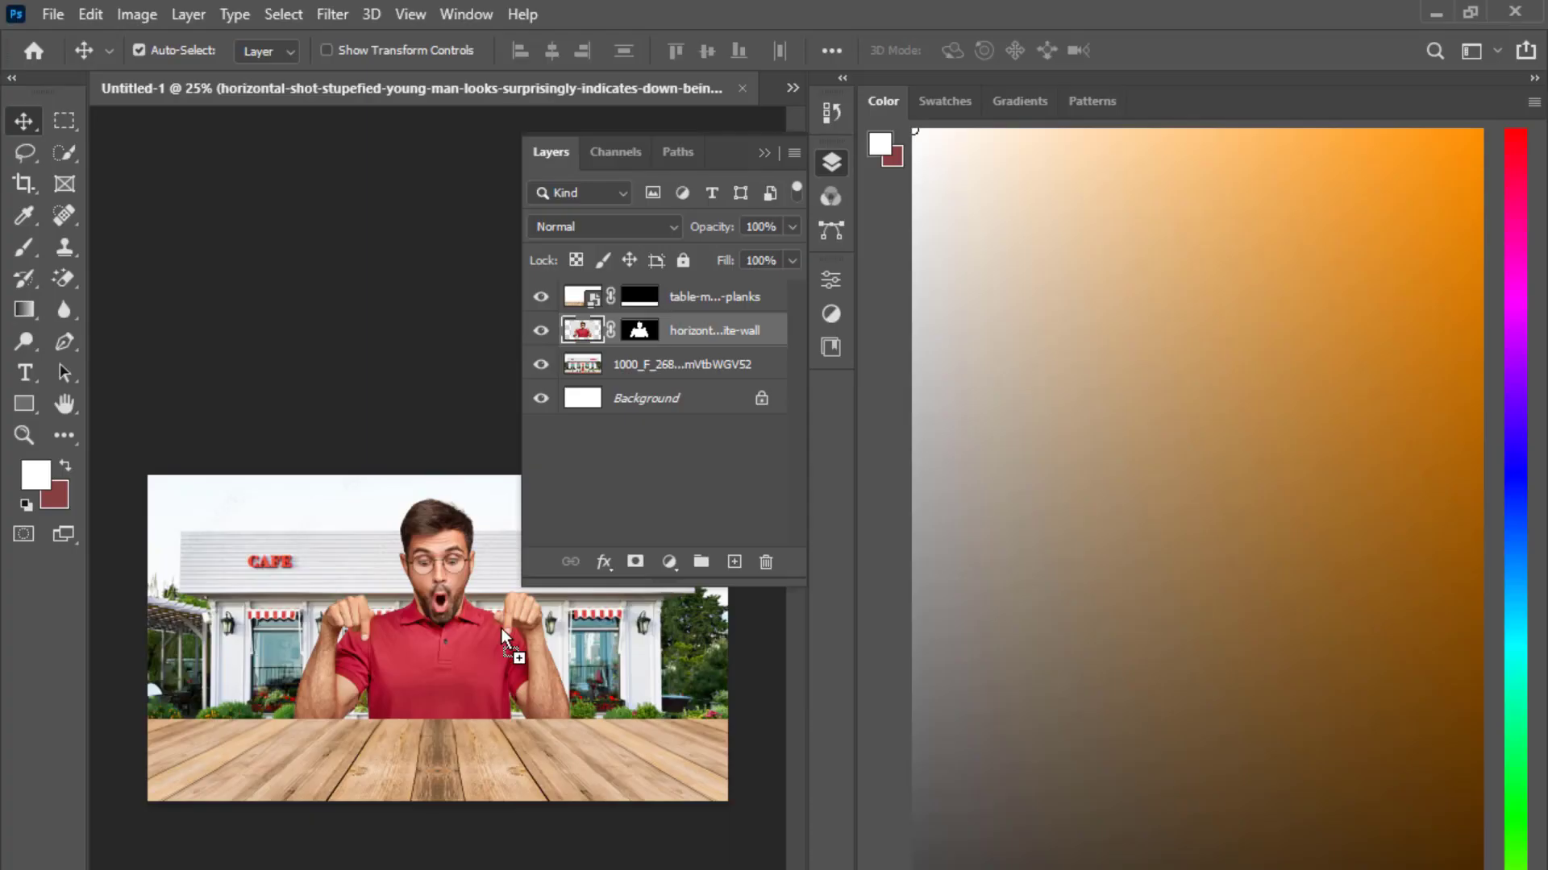
{"action": "left_click_drag", "start_coordinate": [441, 488], "coordinate": [435, 511]}
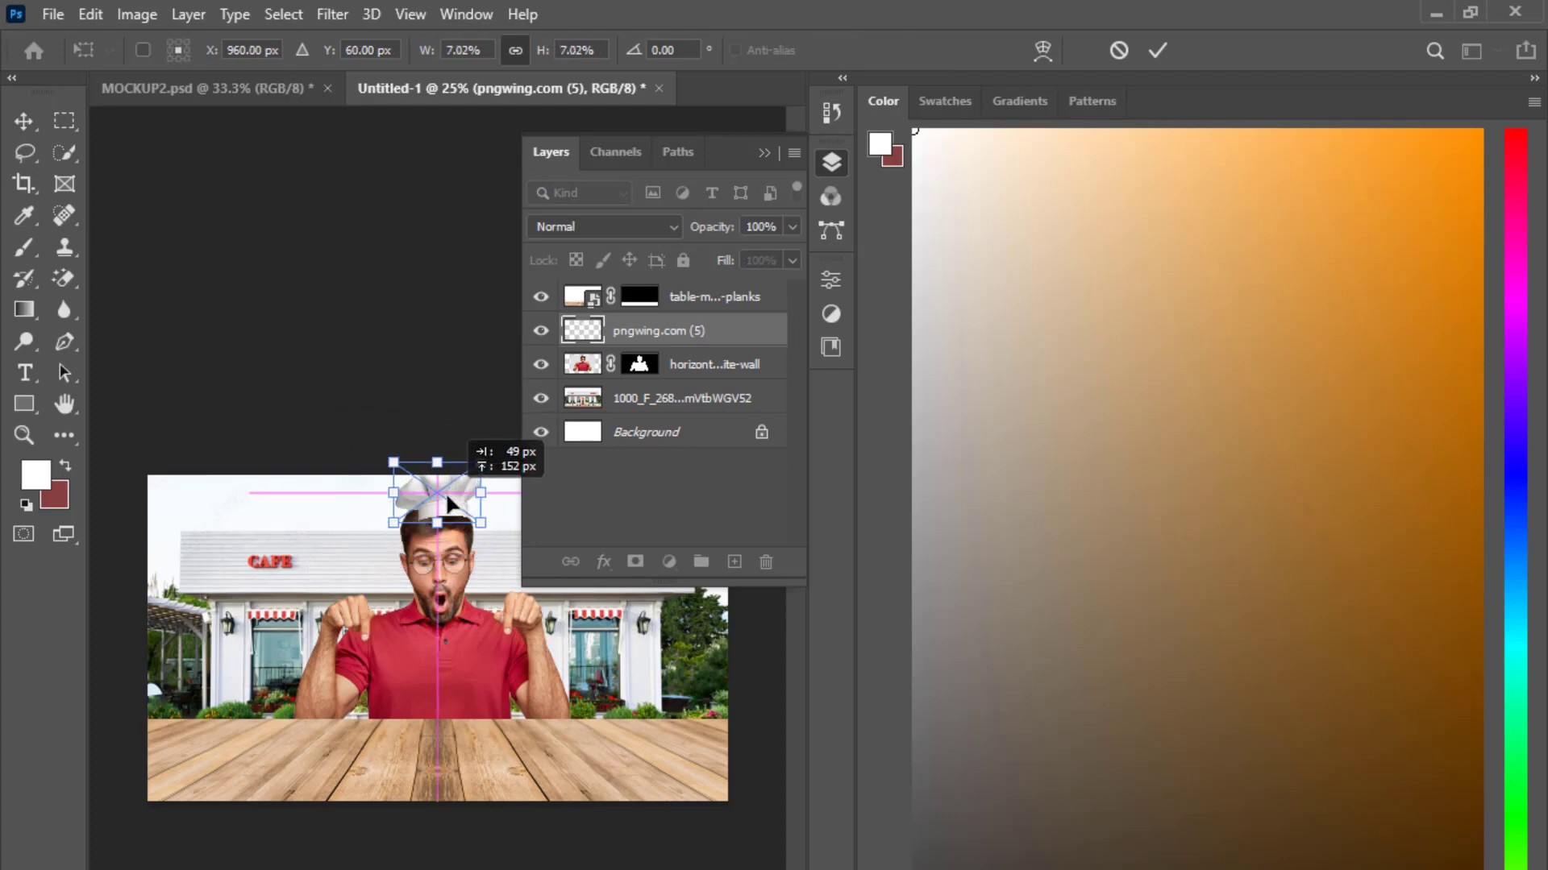
{"action": "left_click_drag", "start_coordinate": [436, 510], "coordinate": [436, 467]}
{"action": "key", "text": "ctrl+plus"}
{"action": "key", "text": "ctrl+plus"}
{"action": "key", "text": "ctrl+plus"}
{"action": "key", "text": "ctrl+plus"}
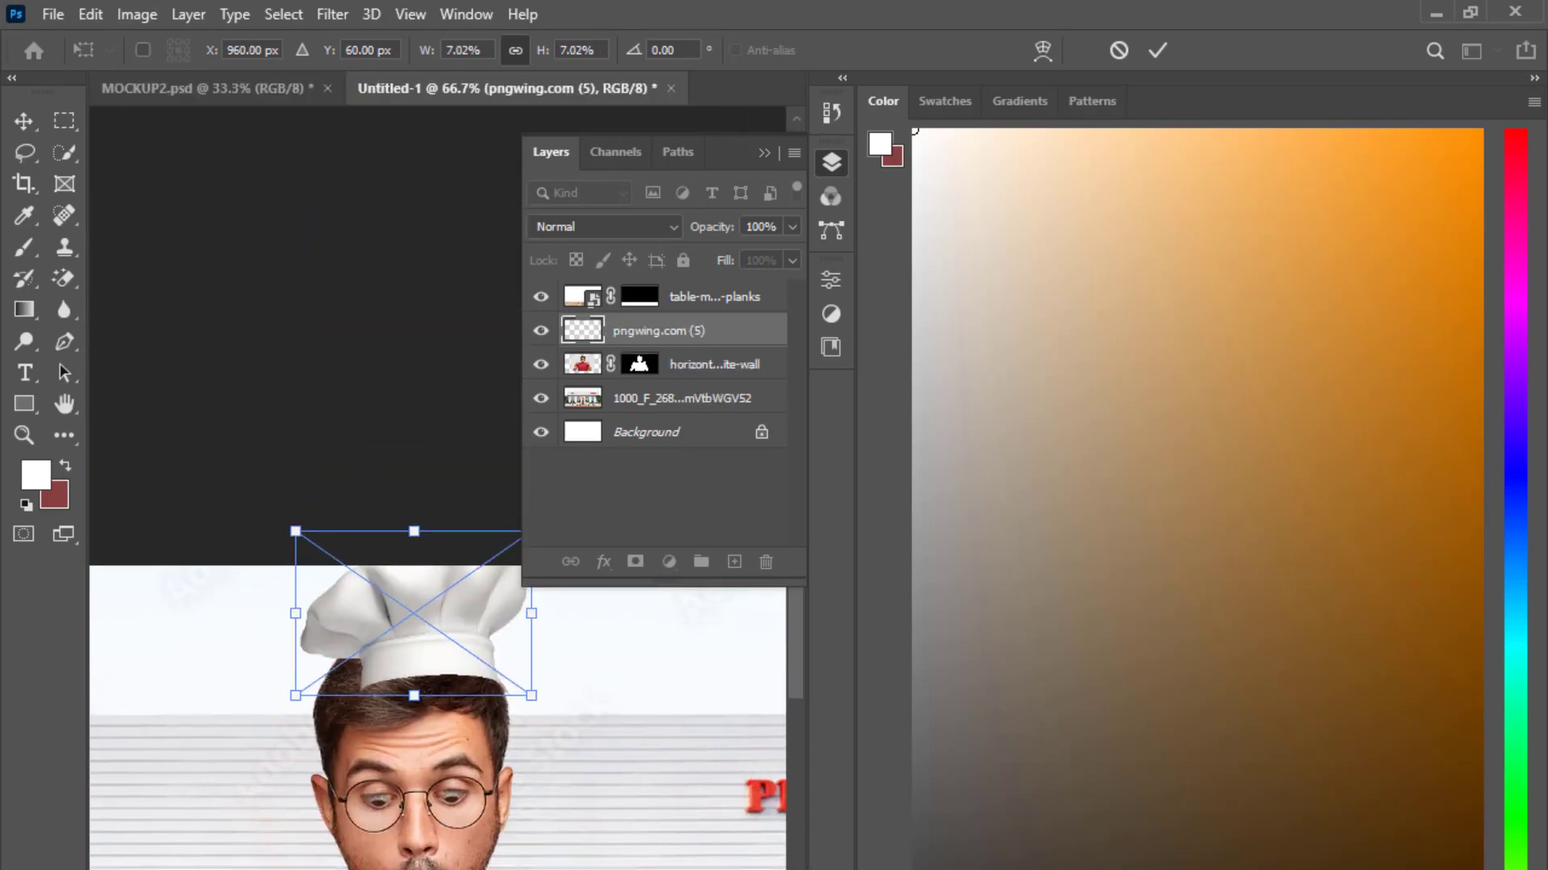
{"action": "scroll", "coordinate": [435, 644], "scroll_direction": "down", "scroll_amount": 3}
{"action": "left_click", "coordinate": [765, 153]}
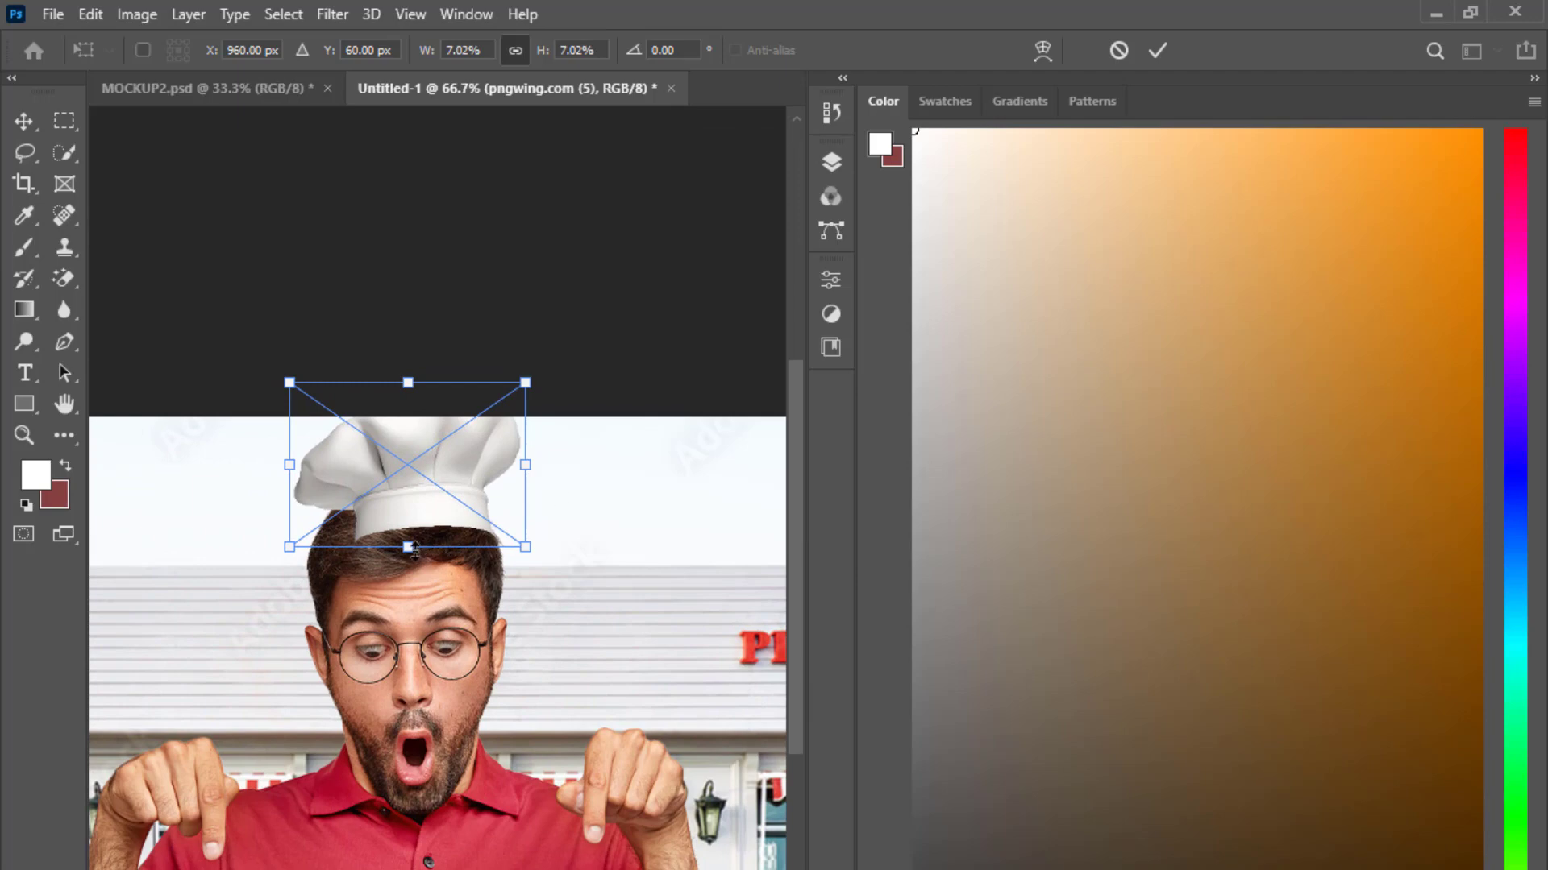
{"action": "left_click_drag", "start_coordinate": [413, 550], "coordinate": [412, 588]}
{"action": "left_click_drag", "start_coordinate": [451, 516], "coordinate": [421, 516]}
{"action": "left_click_drag", "start_coordinate": [525, 487], "coordinate": [556, 491]}
{"action": "left_click_drag", "start_coordinate": [234, 486], "coordinate": [209, 487]}
{"action": "left_click_drag", "start_coordinate": [551, 487], "coordinate": [556, 493]}
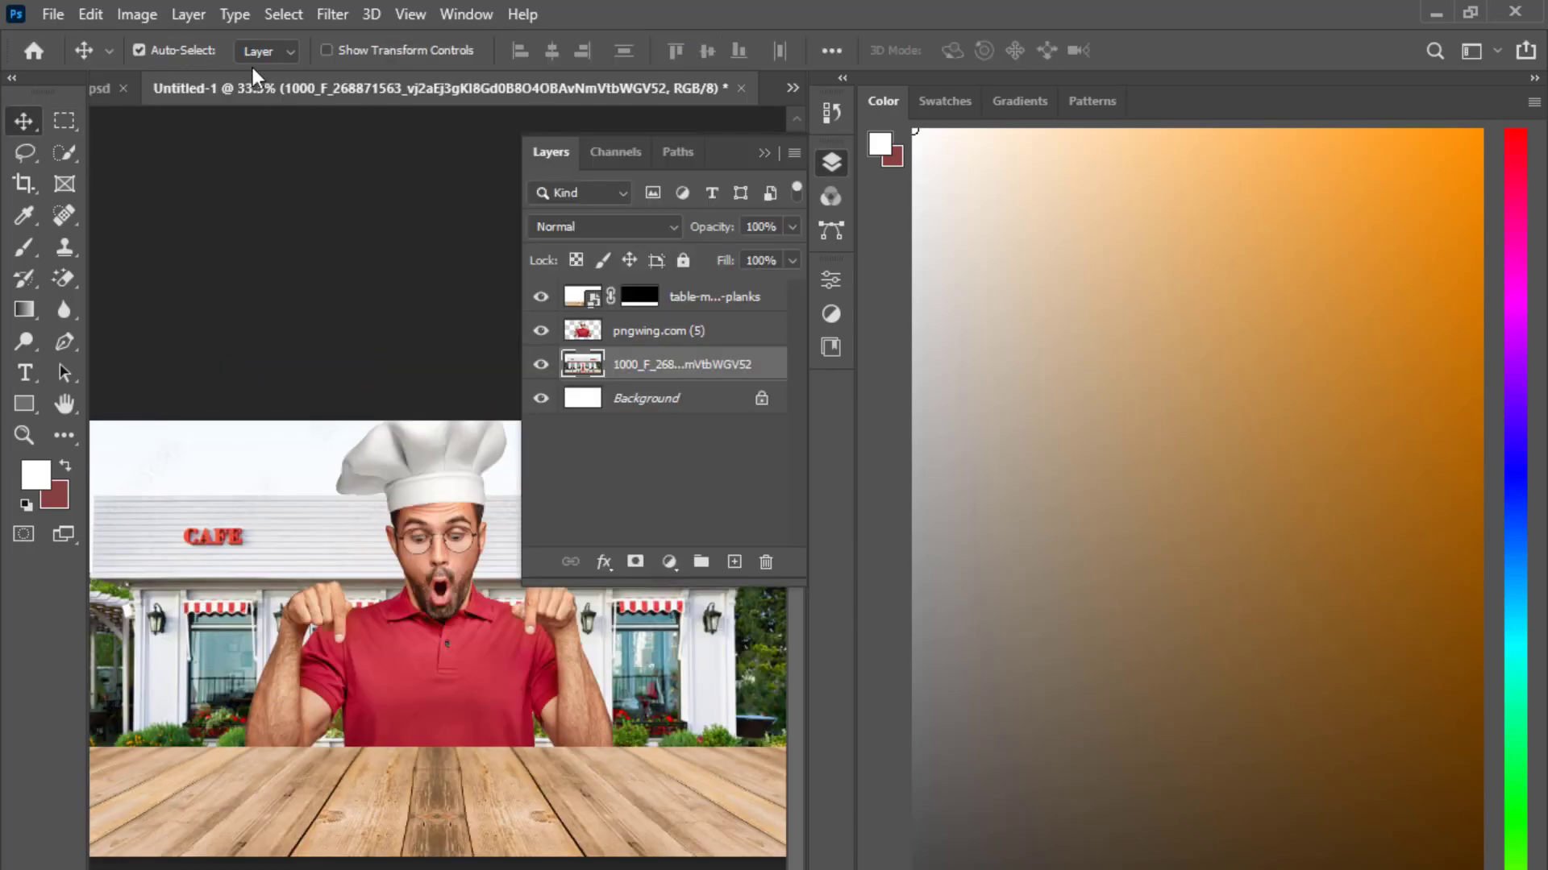
- Apply a Gaussian Blur with radius about 6.4 to the café background
{"action": "left_click", "coordinate": [338, 15]}
{"action": "mouse_move", "coordinate": [346, 322]}
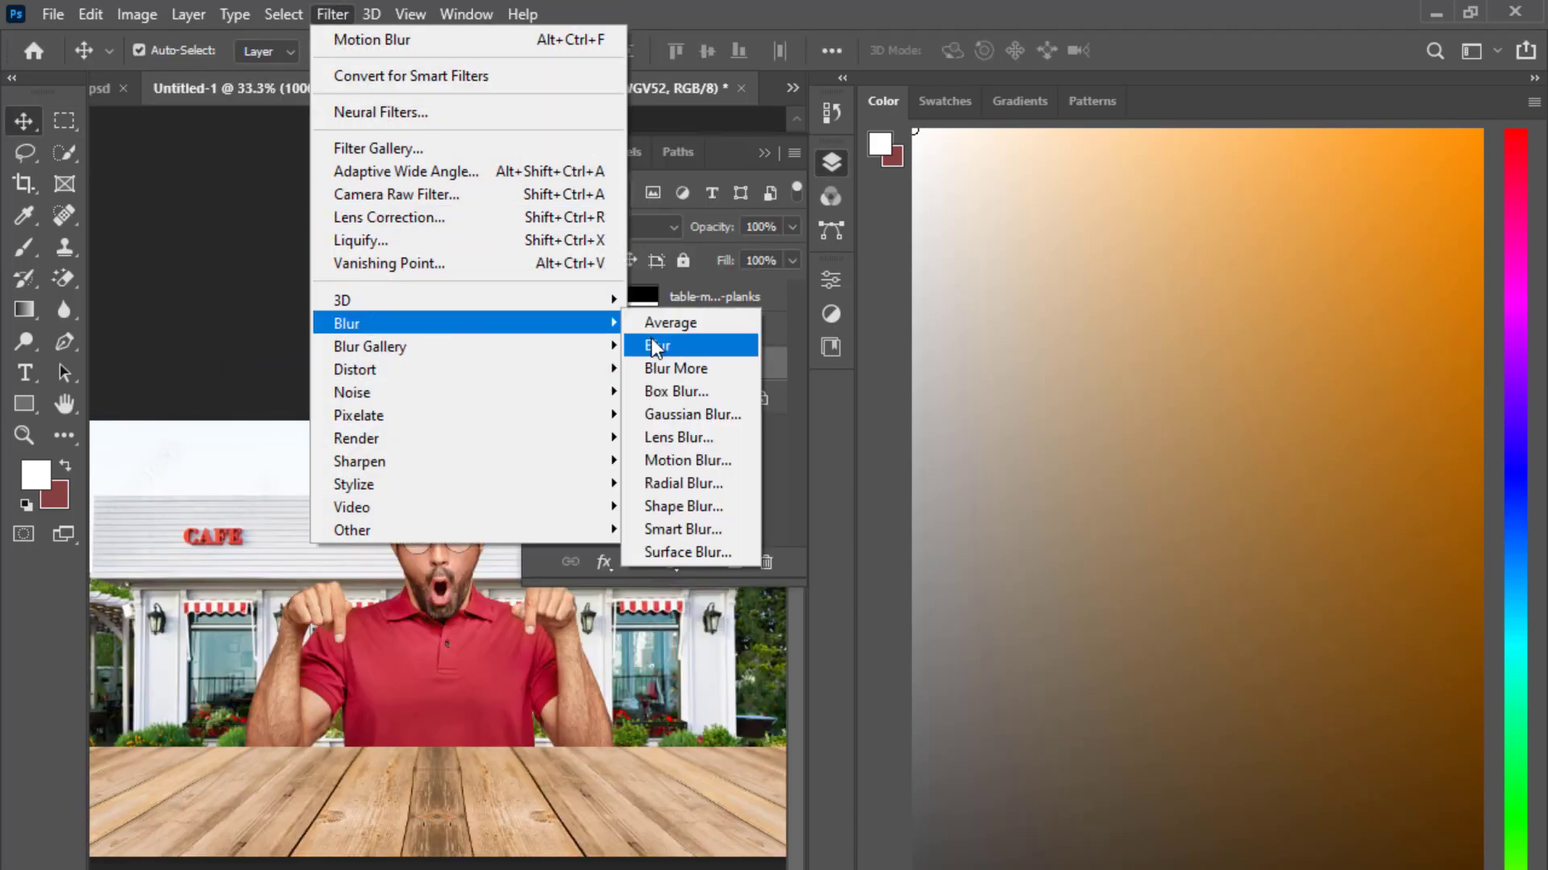
{"action": "left_click", "coordinate": [683, 415]}
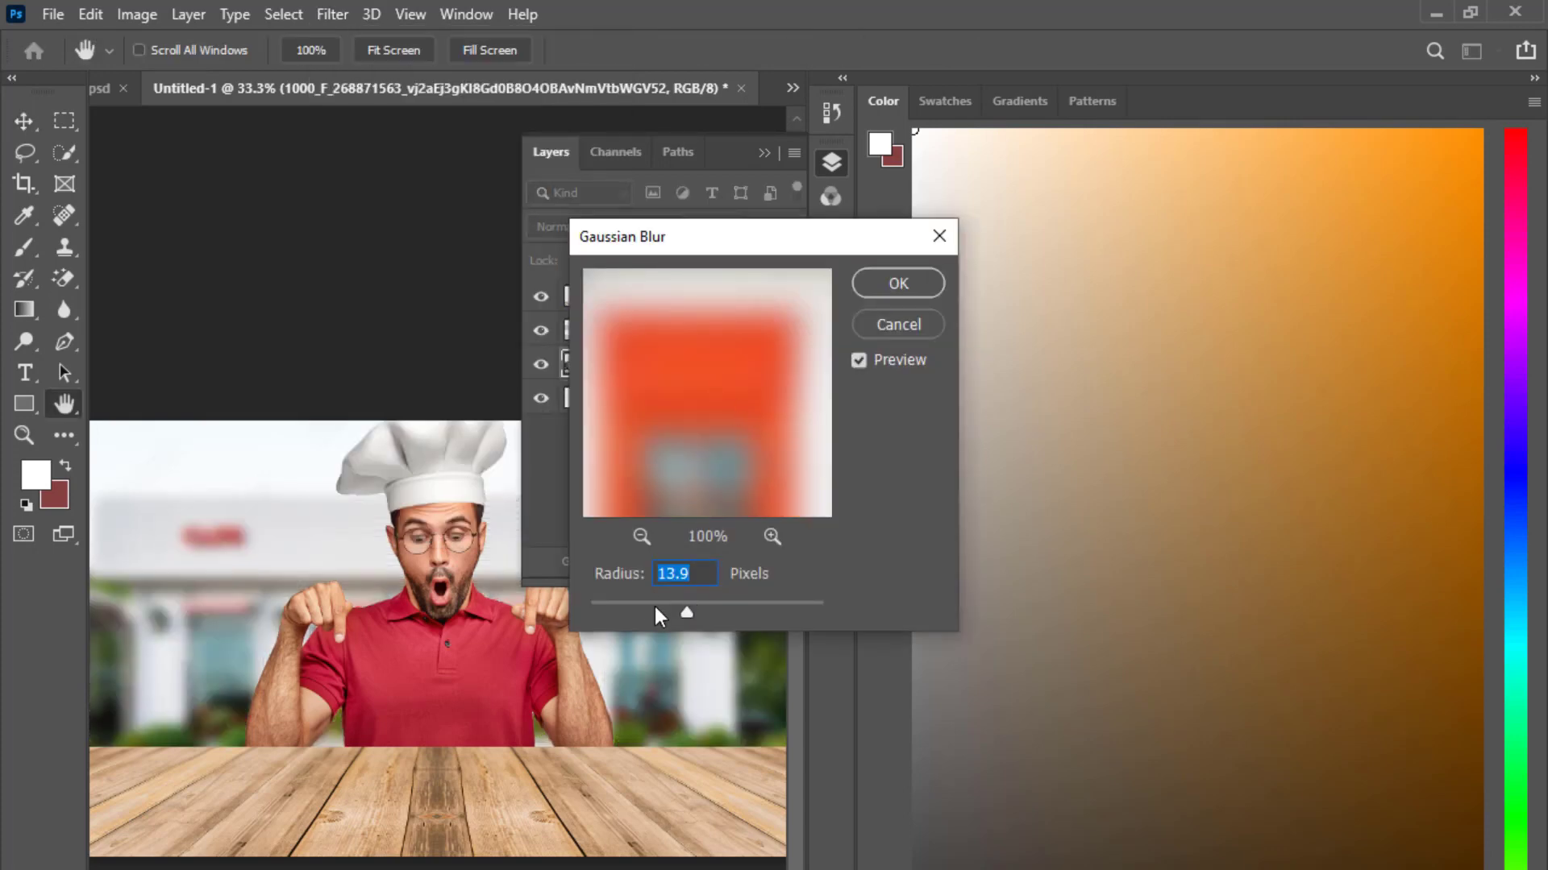
{"action": "left_click_drag", "start_coordinate": [656, 610], "coordinate": [662, 611]}
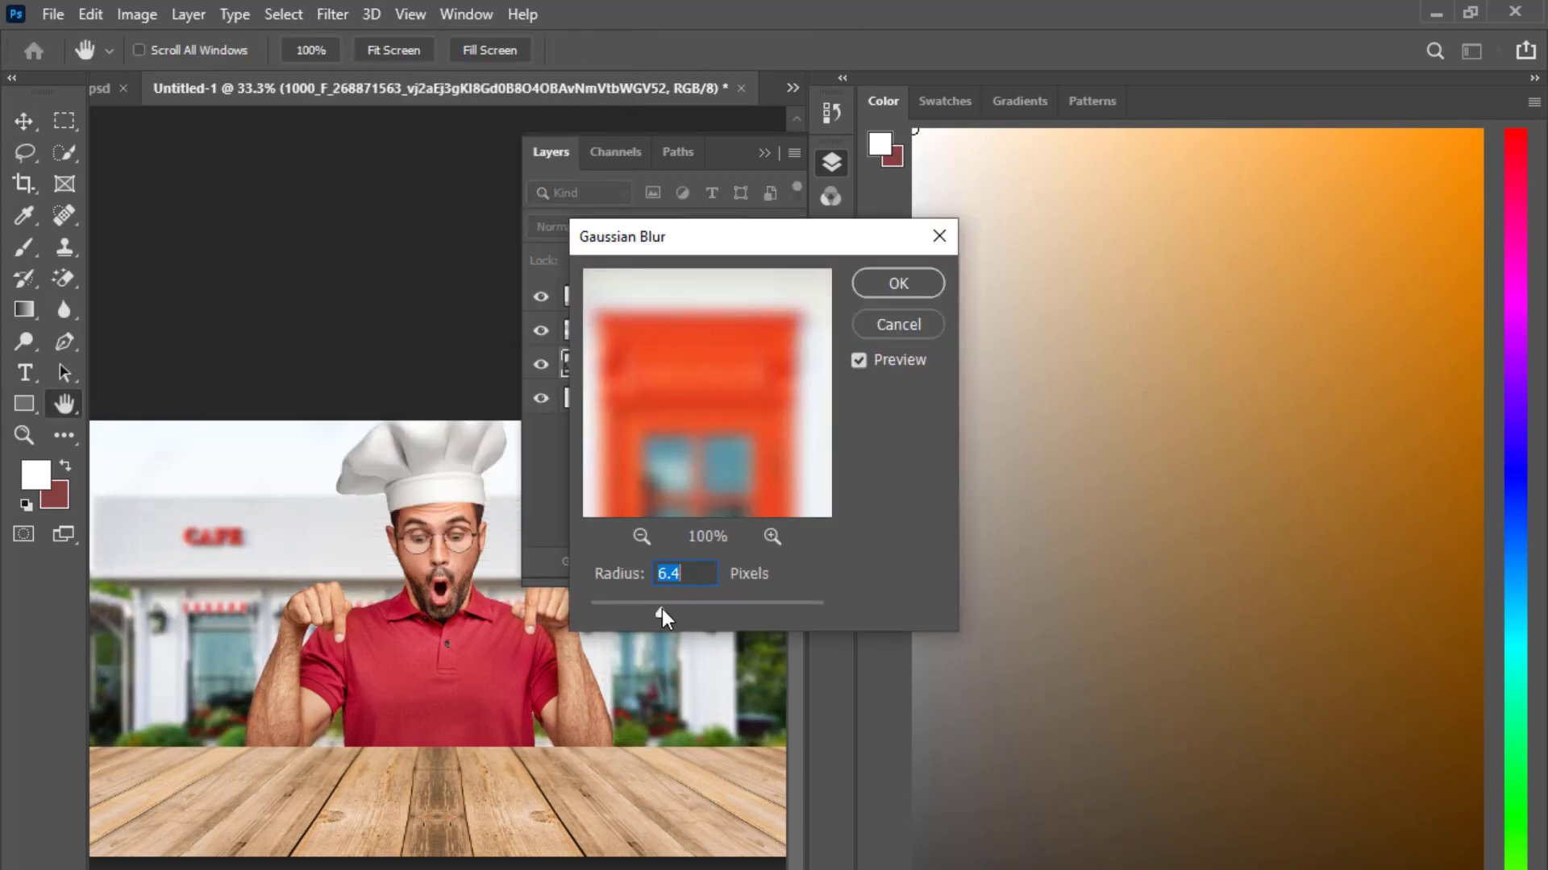
{"action": "left_click_drag", "start_coordinate": [839, 248], "coordinate": [664, 227]}
{"action": "key", "text": "Return"}
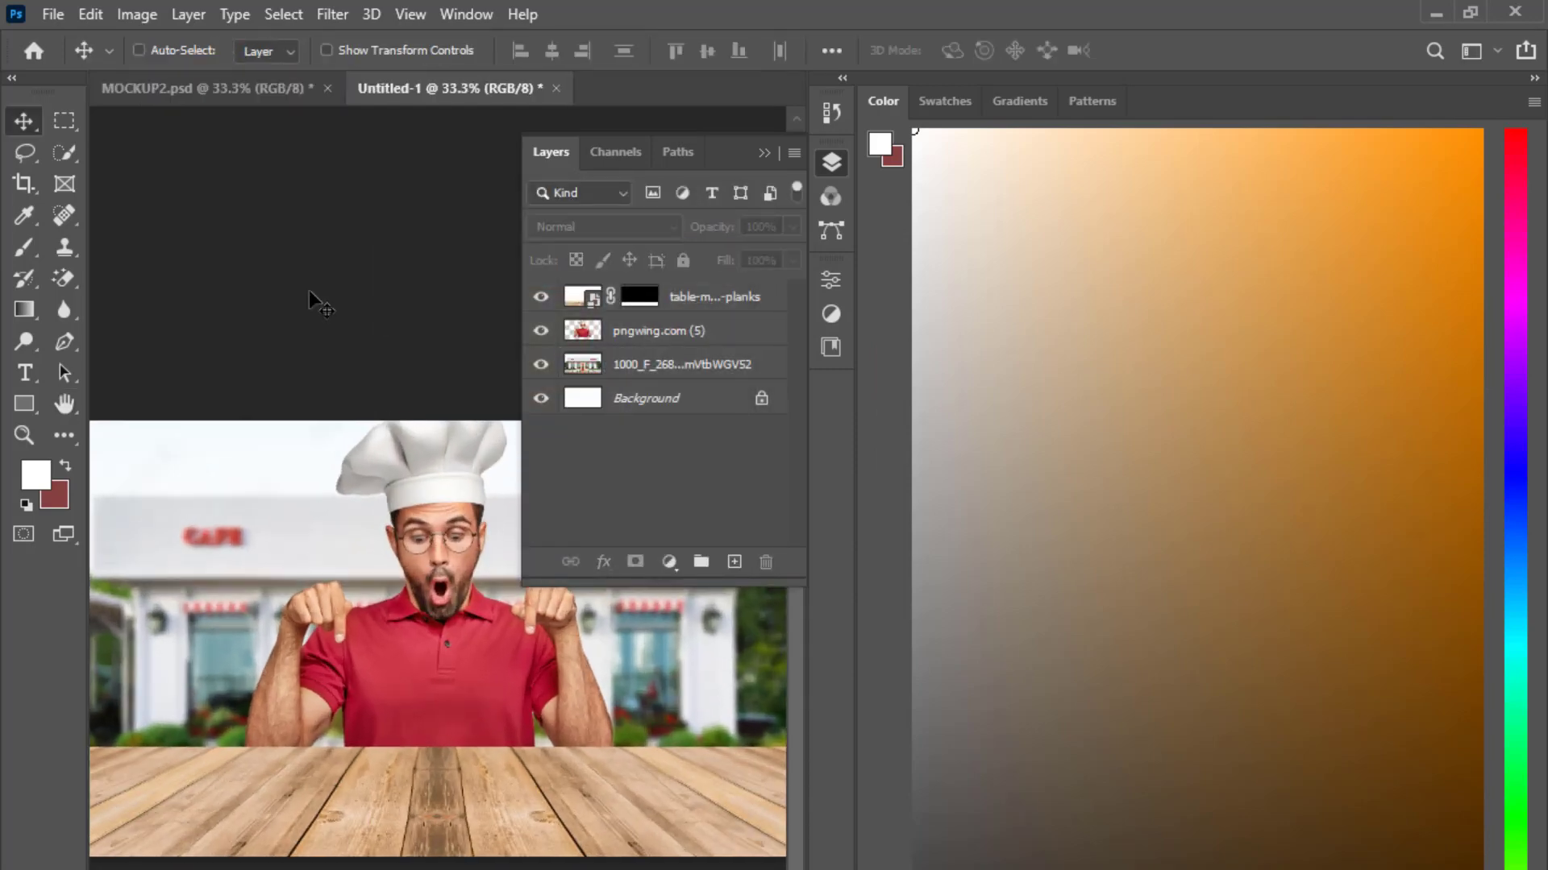
- Place the burger, fries and cola image, shrunk and set on the table before the chef
{"action": "left_click", "coordinate": [706, 313]}
{"action": "left_click", "coordinate": [734, 562]}
{"action": "key", "text": "alt+Tab"}
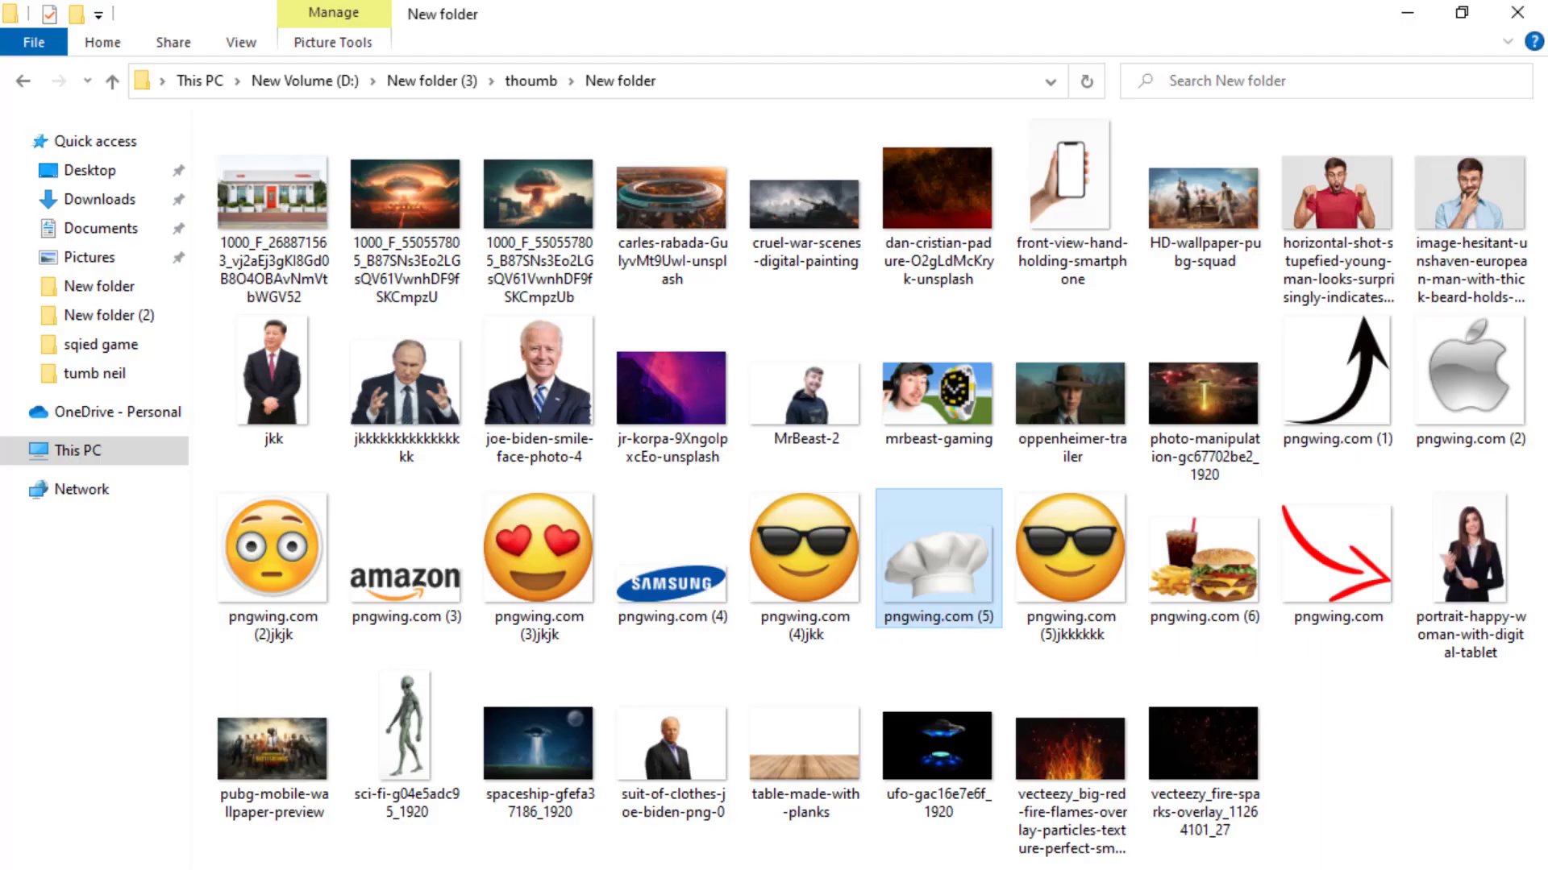
{"action": "mouse_move", "coordinate": [1201, 564]}
{"action": "left_mouse_down"}
{"action": "mouse_move", "coordinate": [1158, 781]}
{"action": "mouse_move", "coordinate": [452, 669]}
{"action": "left_mouse_up"}
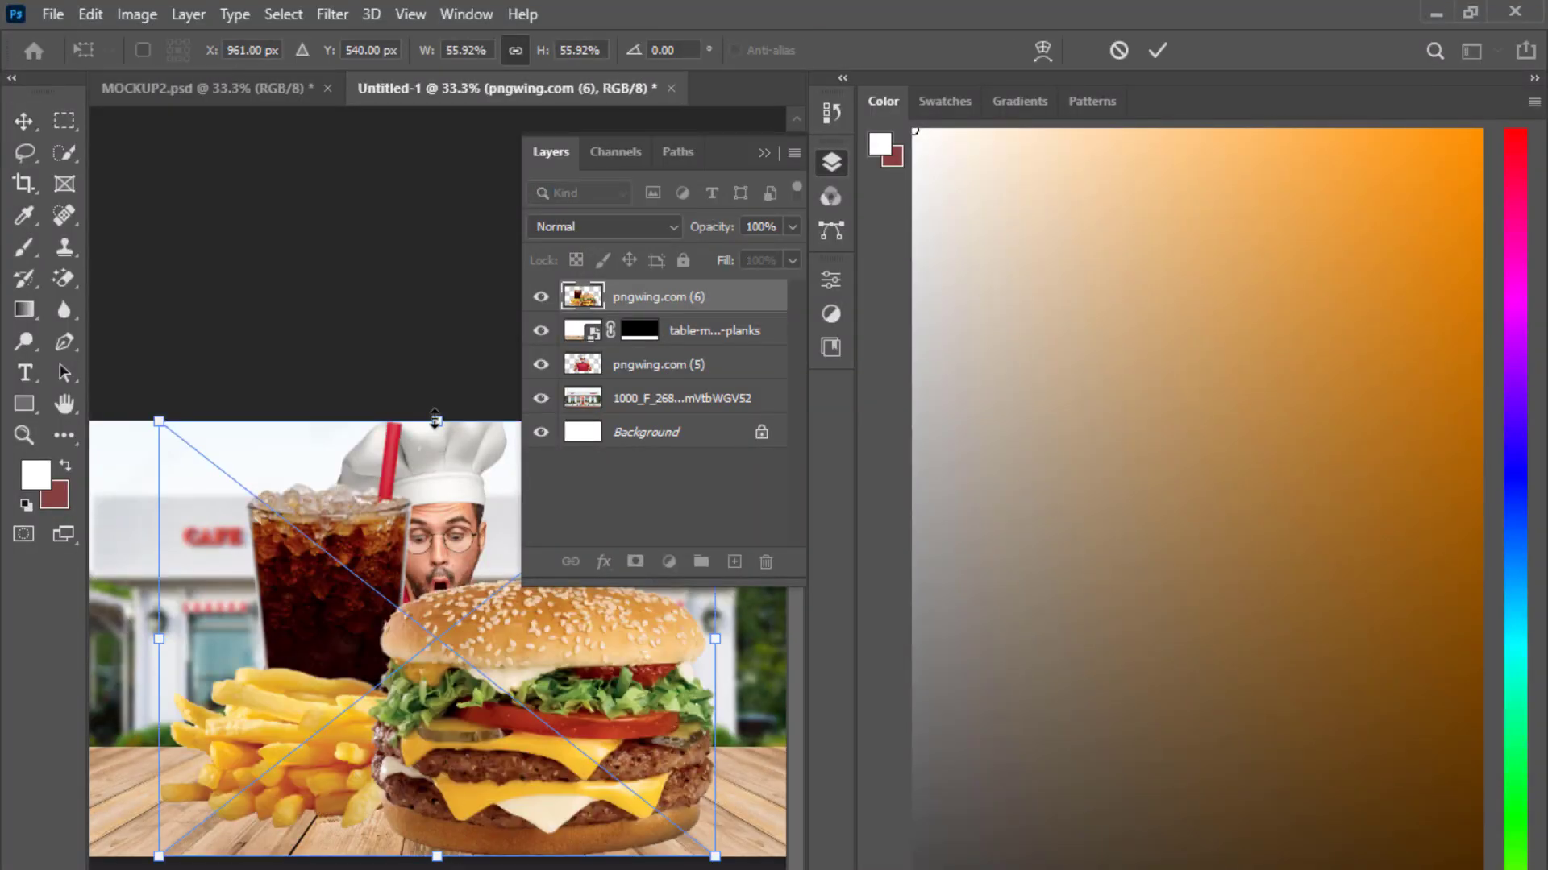
{"action": "left_click_drag", "start_coordinate": [435, 419], "coordinate": [437, 640]}
{"action": "left_click_drag", "start_coordinate": [488, 819], "coordinate": [480, 806]}
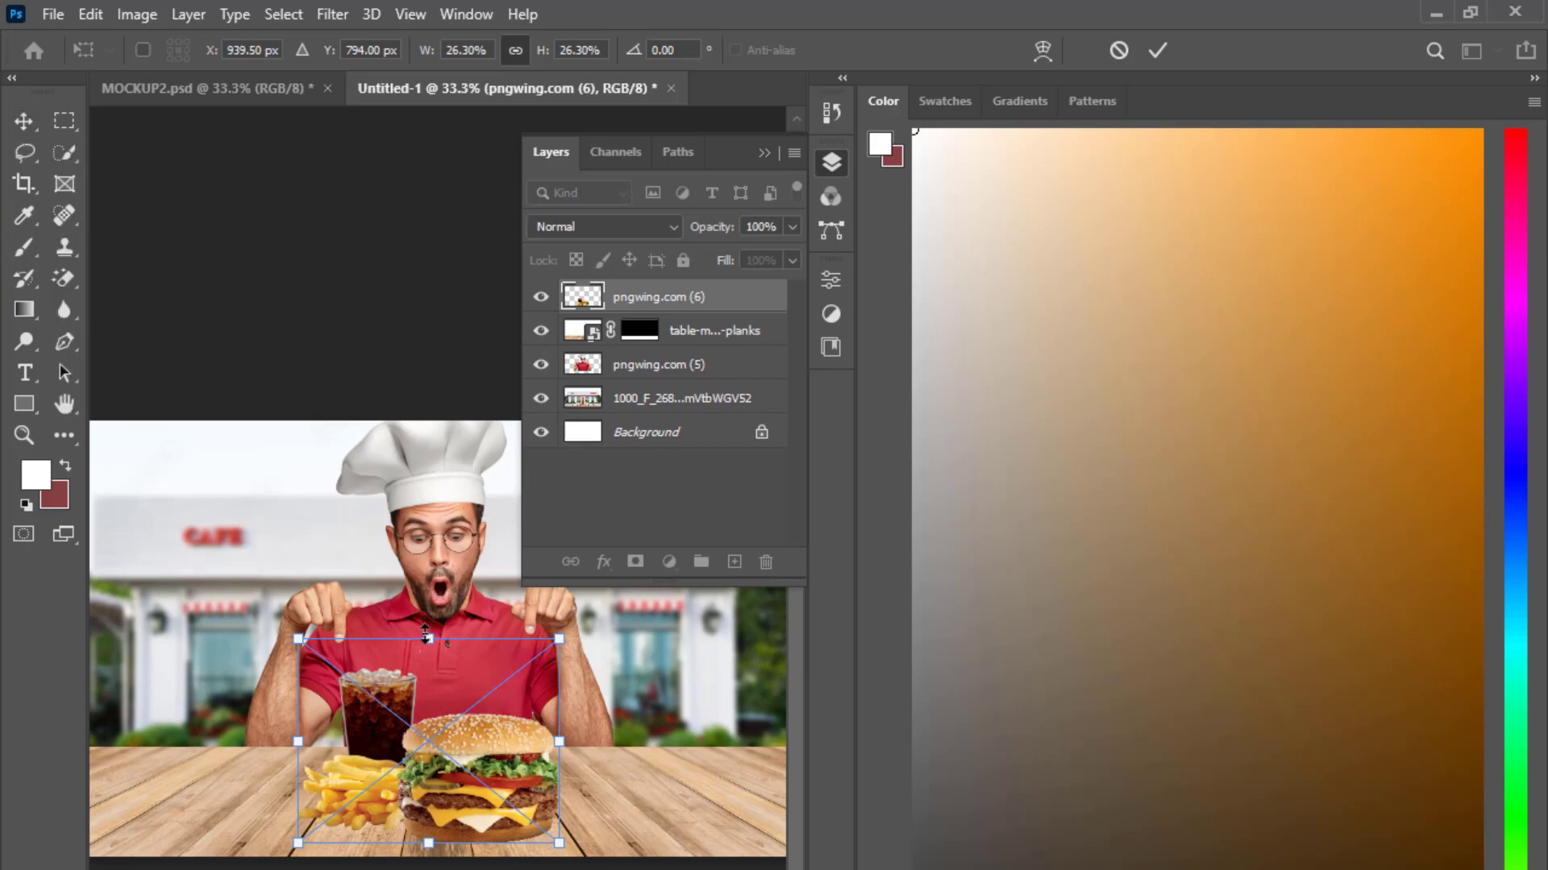
{"action": "left_click_drag", "start_coordinate": [427, 638], "coordinate": [428, 664]}
{"action": "key", "text": "ctrl+z"}
{"action": "left_click_drag", "start_coordinate": [481, 784], "coordinate": [481, 772]}
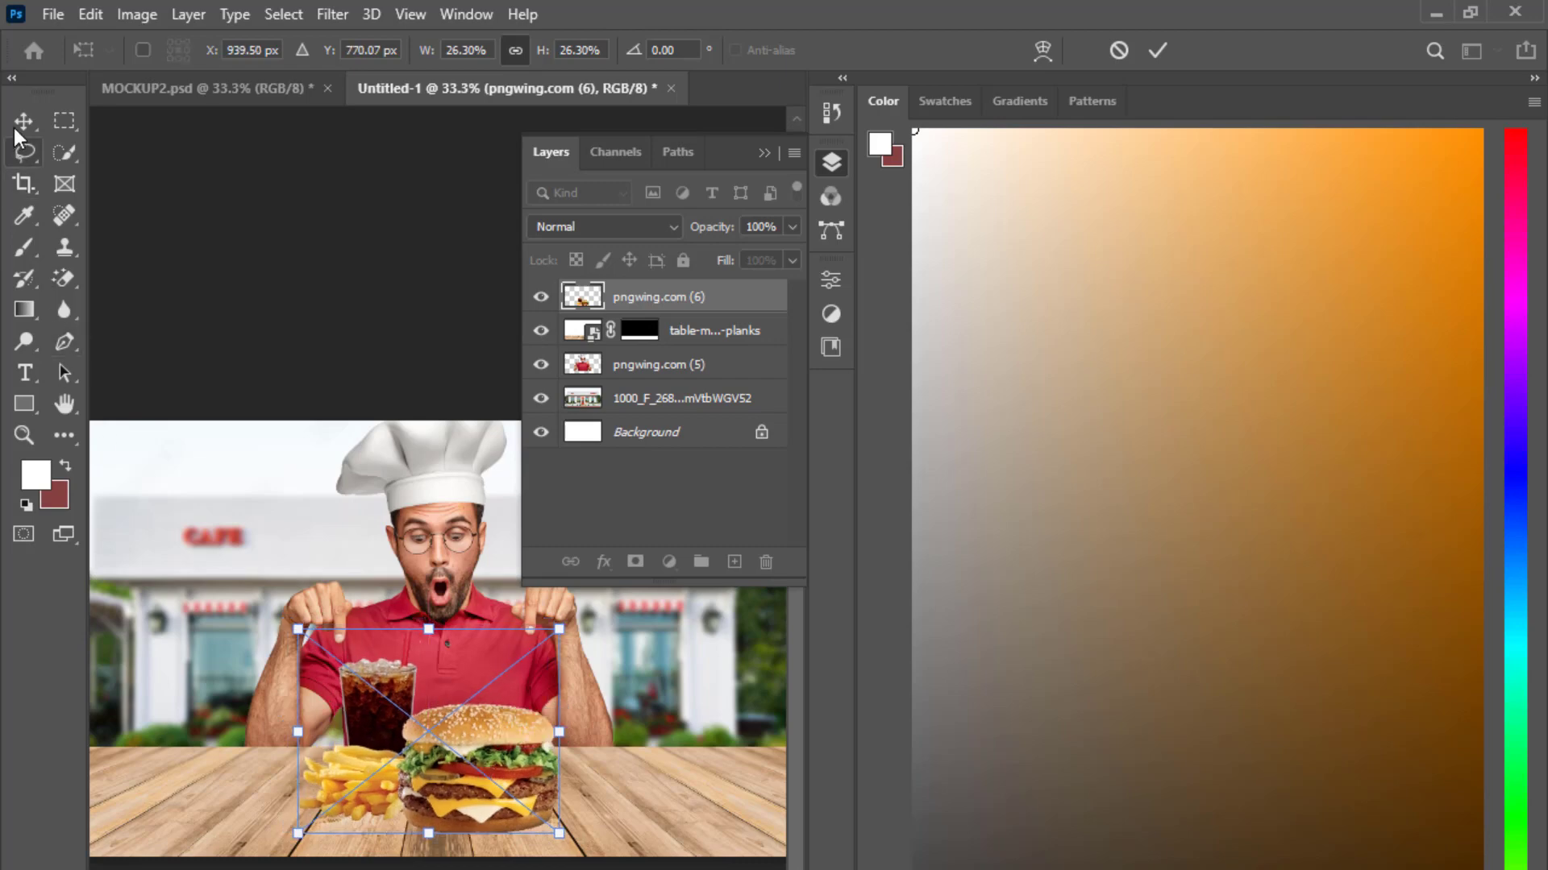
{"action": "key", "text": "Return"}
{"action": "key", "text": "ctrl+minus"}
{"action": "key", "text": "ctrl+minus"}
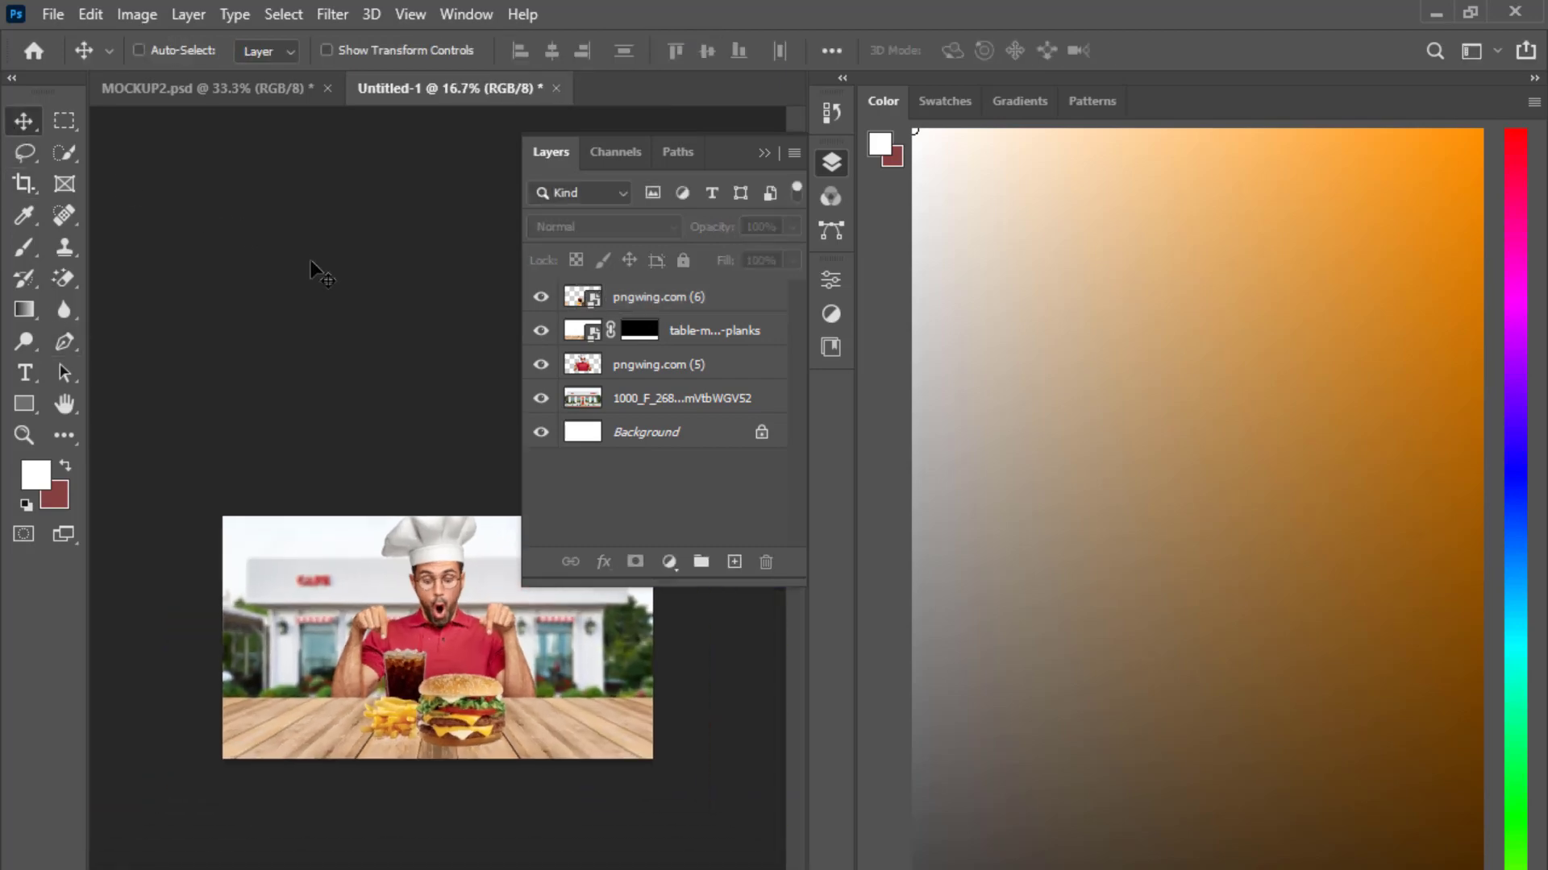
- Add a new layer above the table planks and set a black brush at 28% opacity
{"action": "key", "text": "ctrl+plus"}
{"action": "key", "text": "ctrl+plus"}
{"action": "key", "text": "ctrl+plus"}
{"action": "key", "text": "ctrl+minus"}
{"action": "key", "text": "ctrl+plus"}
{"action": "key", "text": "ctrl+plus"}
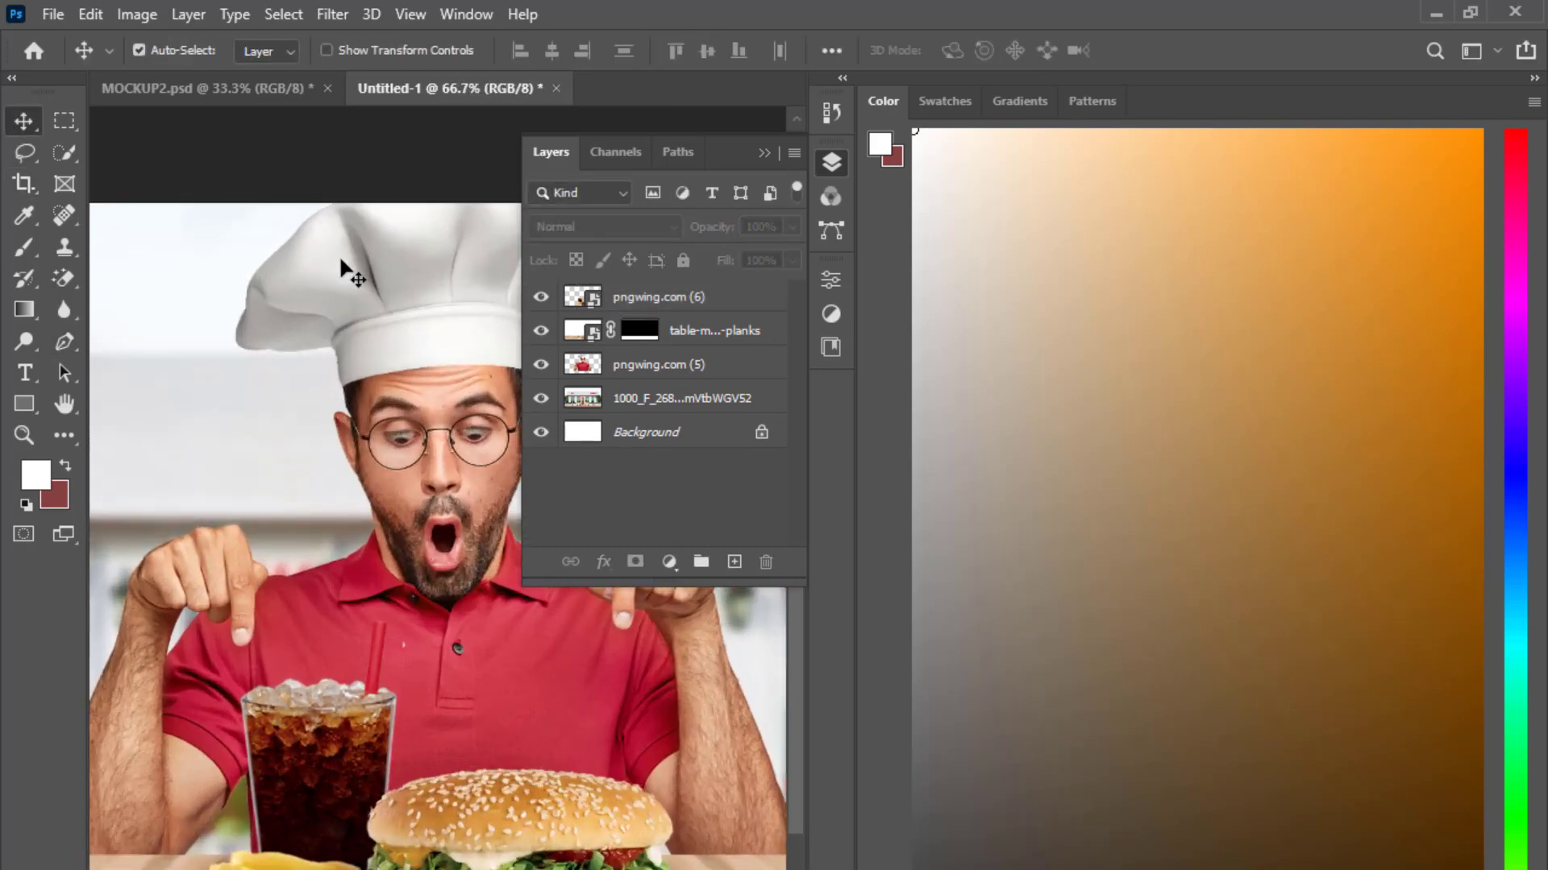
{"action": "left_click_drag", "start_coordinate": [403, 823], "coordinate": [340, 538]}
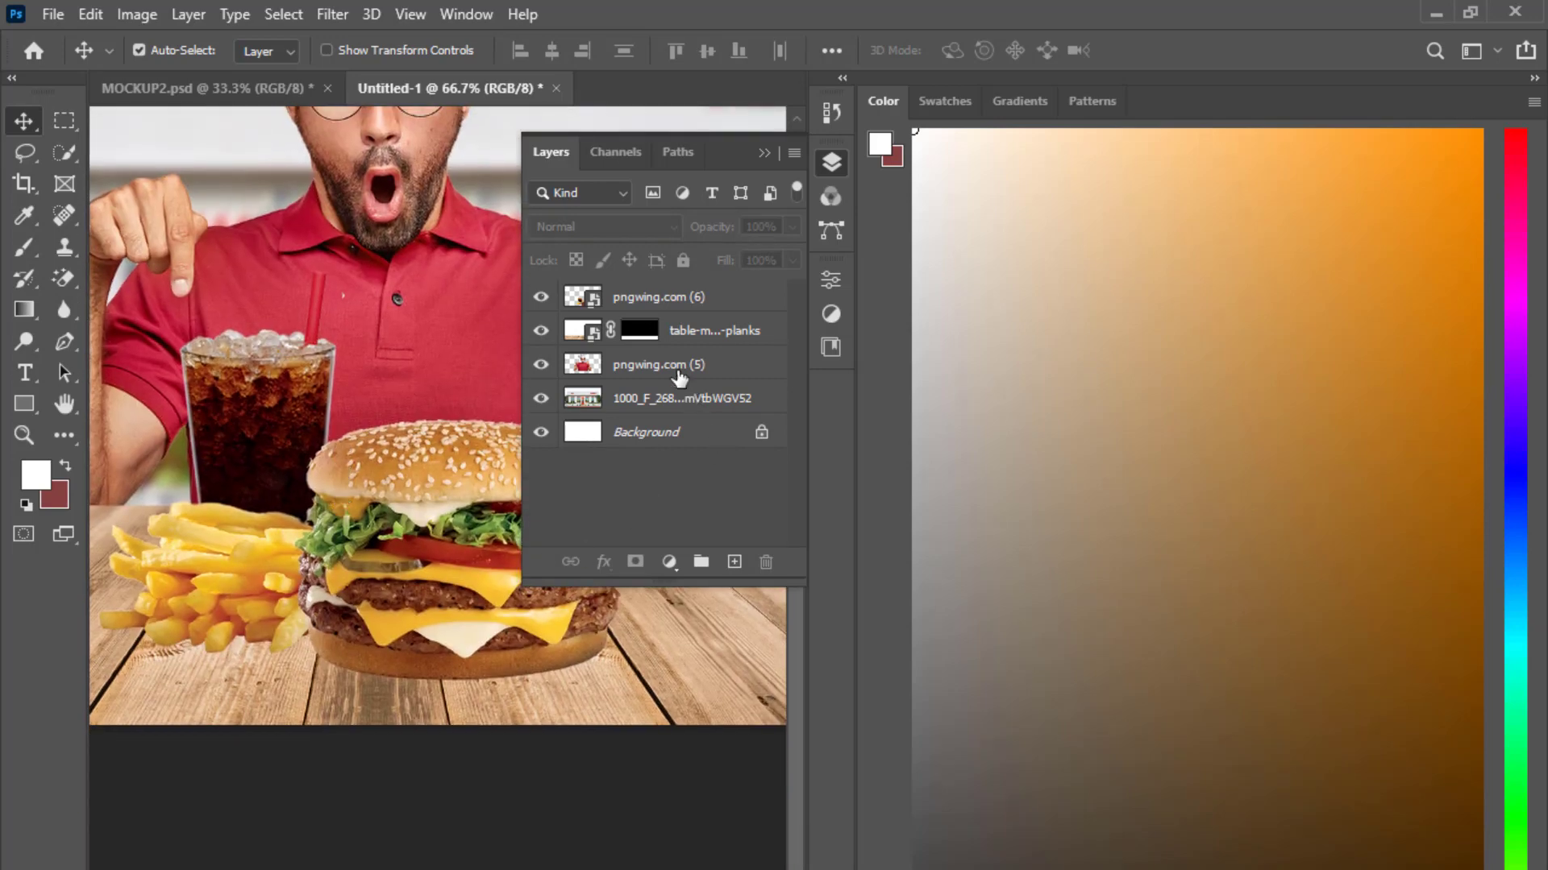
{"action": "left_click", "coordinate": [641, 330]}
{"action": "left_click", "coordinate": [733, 562]}
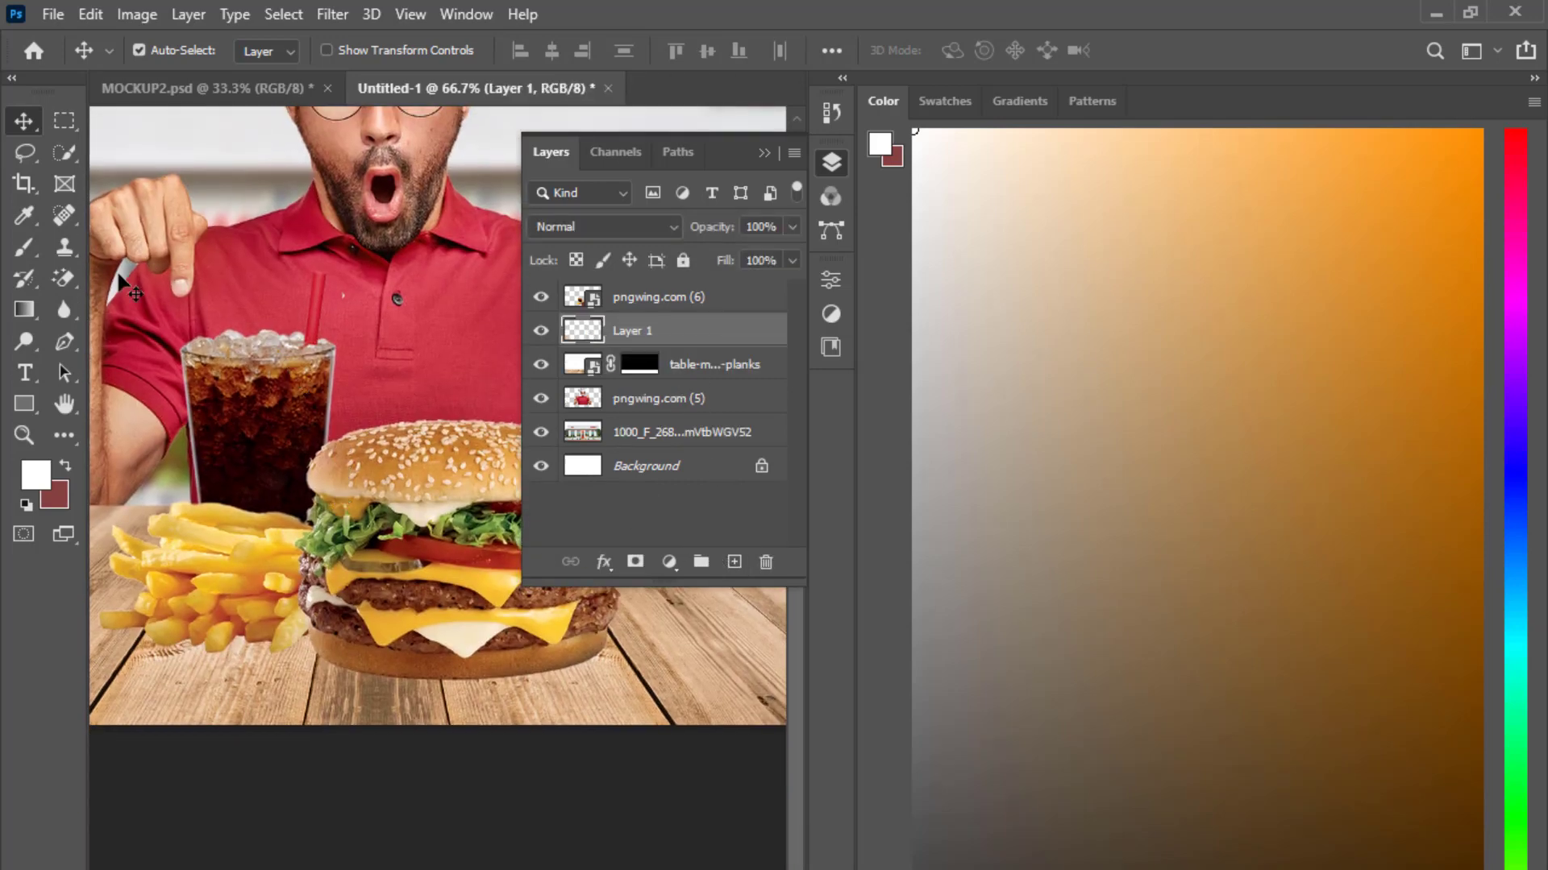
{"action": "left_click", "coordinate": [22, 248]}
{"action": "key", "text": "d"}
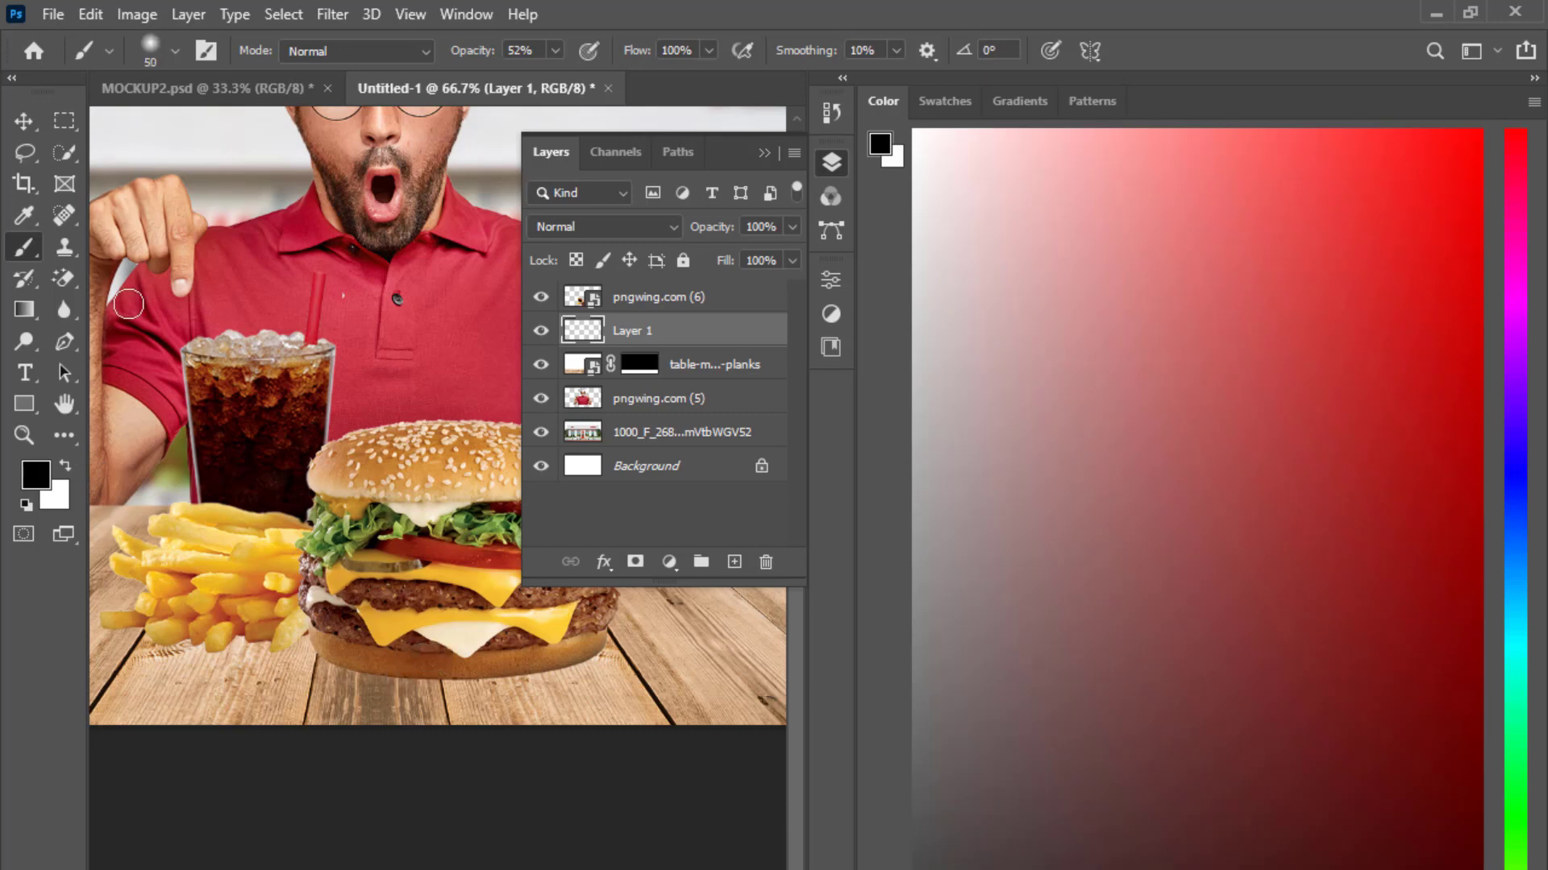
{"action": "left_click_drag", "start_coordinate": [555, 50], "coordinate": [528, 75]}
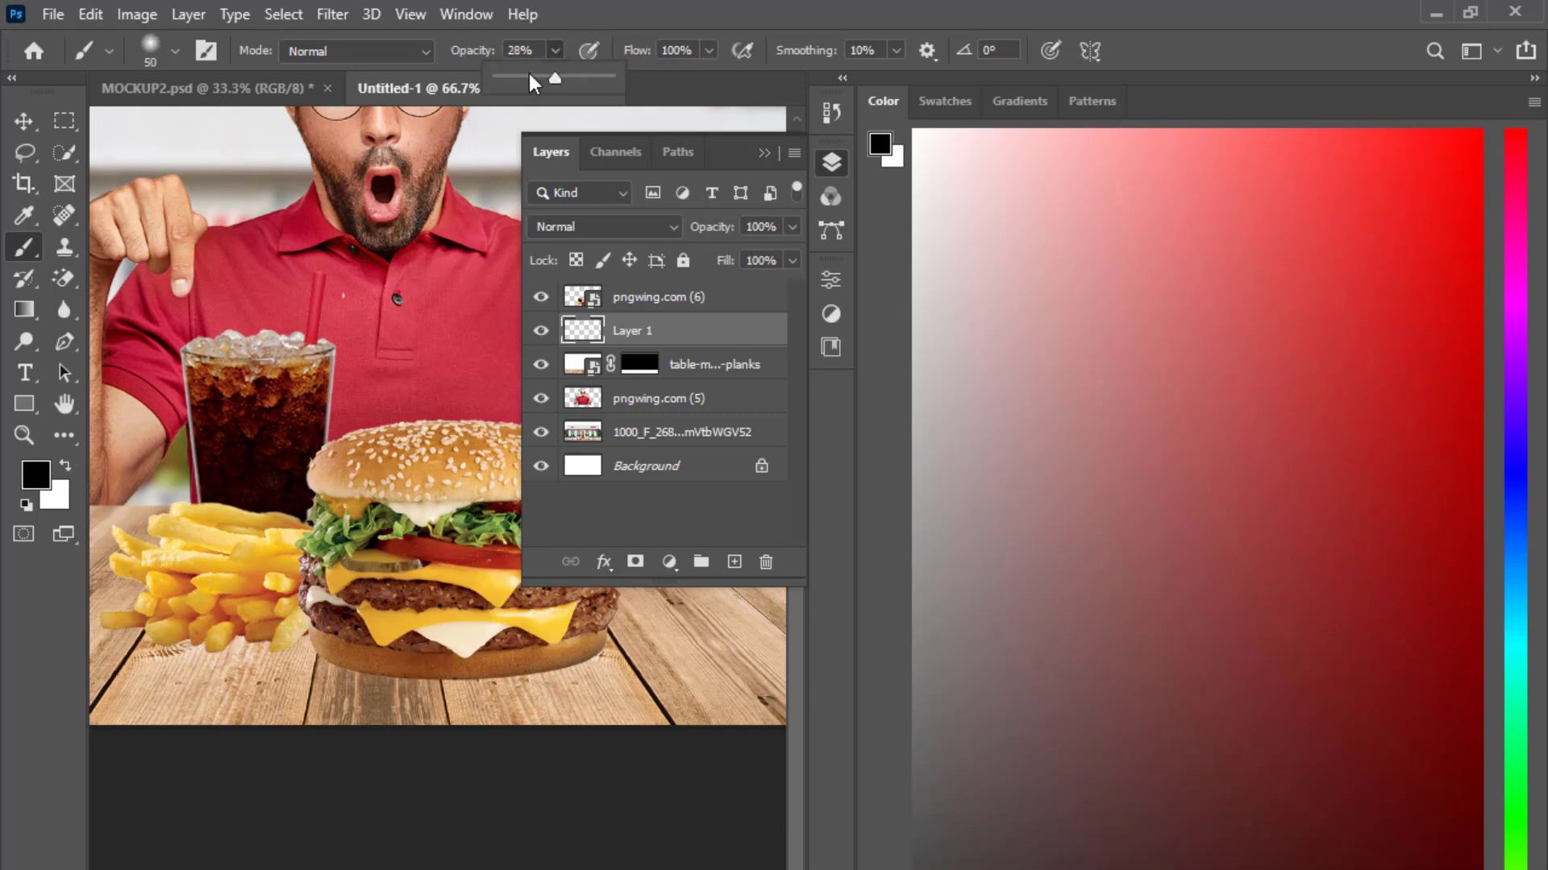
{"action": "left_click", "coordinate": [709, 50]}
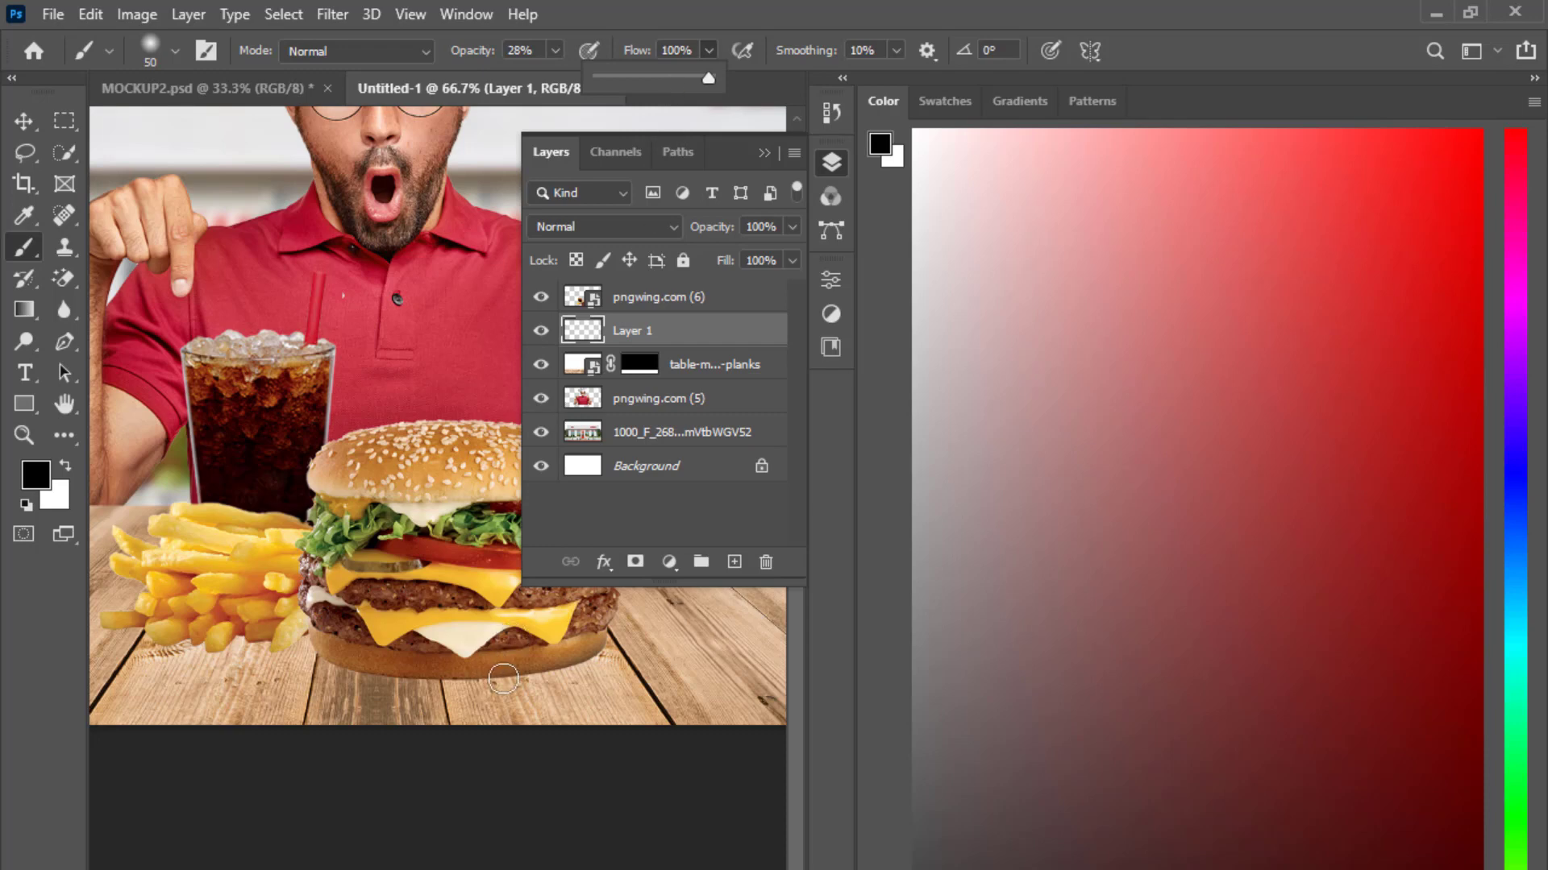
- Paint soft shadows under the burger's bottom bun and beneath the fries
{"action": "mouse_move", "coordinate": [503, 679]}
{"action": "left_mouse_down"}
{"action": "mouse_move", "coordinate": [551, 655]}
{"action": "mouse_move", "coordinate": [415, 666]}
{"action": "mouse_move", "coordinate": [299, 619]}
{"action": "left_mouse_up"}
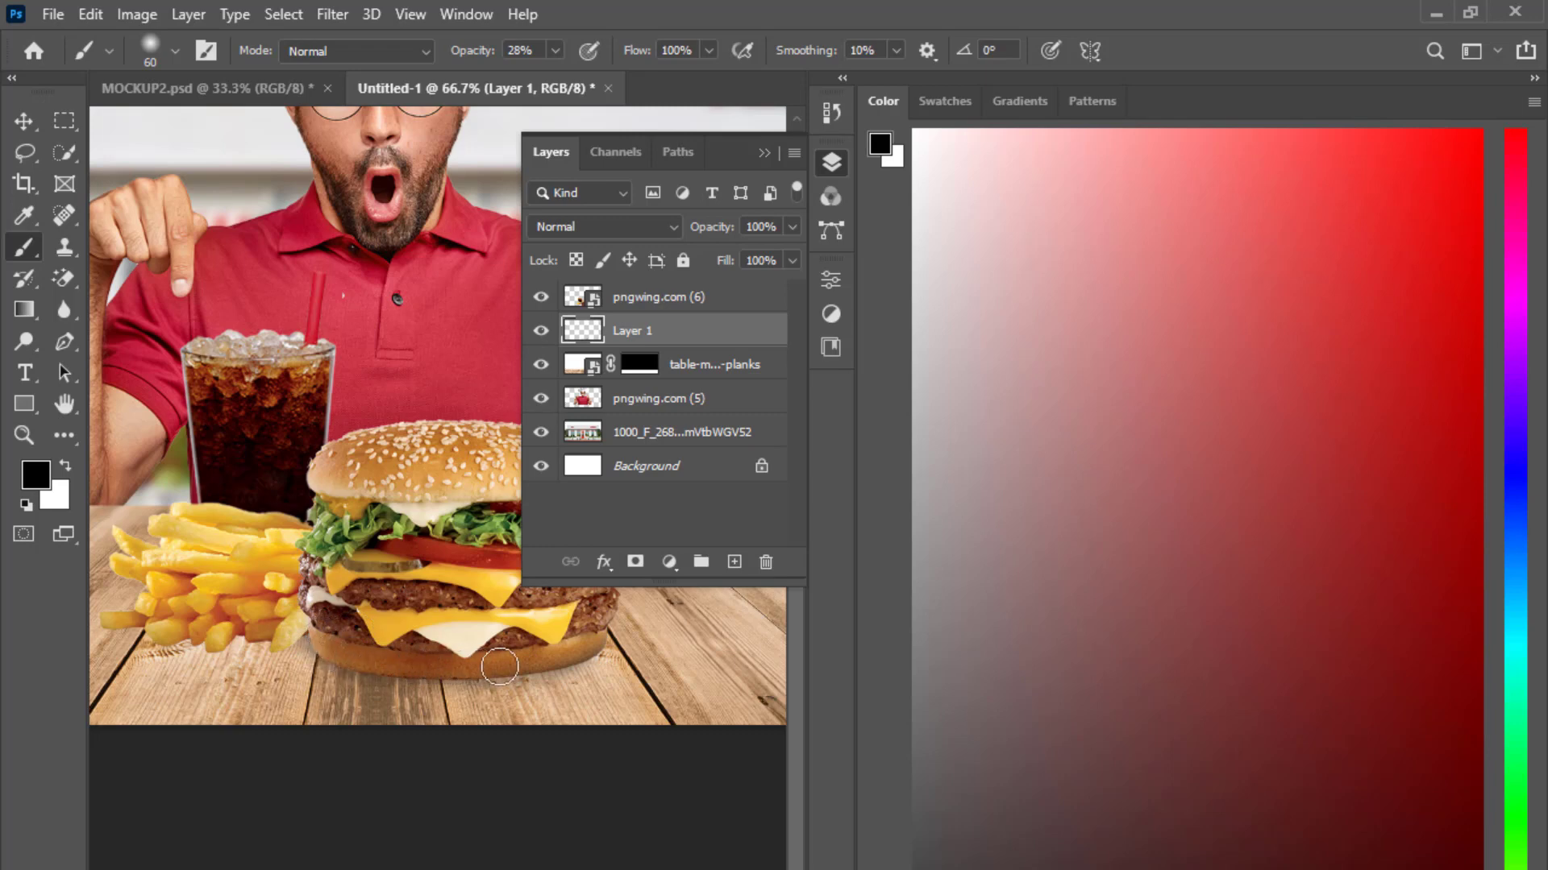
{"action": "left_click_drag", "start_coordinate": [500, 667], "coordinate": [584, 646]}
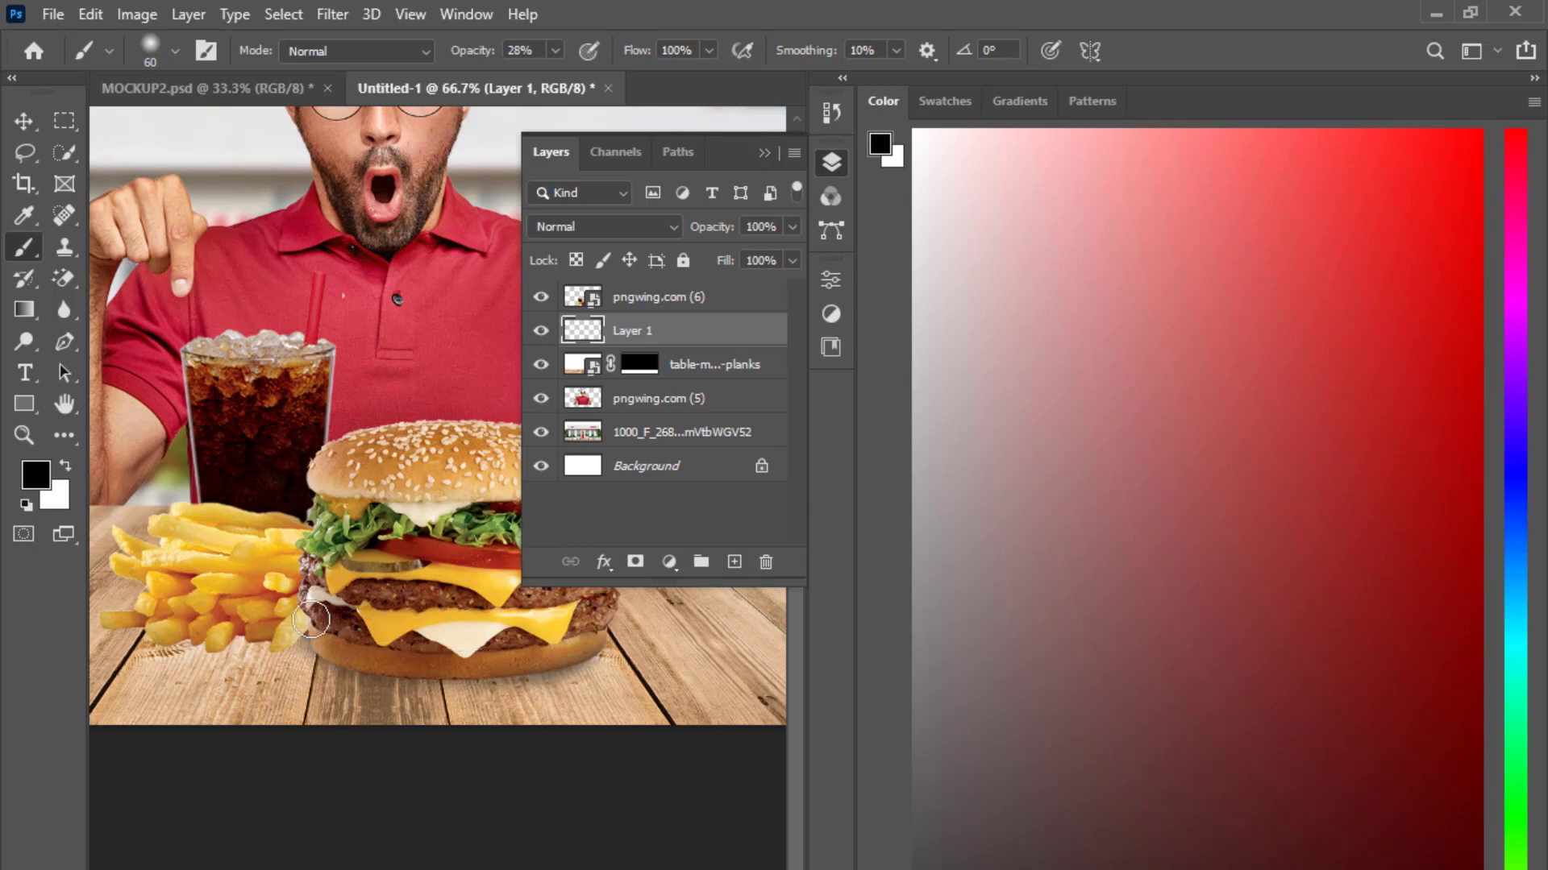
{"action": "mouse_move", "coordinate": [310, 619]}
{"action": "left_mouse_down"}
{"action": "mouse_move", "coordinate": [407, 689]}
{"action": "mouse_move", "coordinate": [289, 687]}
{"action": "left_mouse_up"}
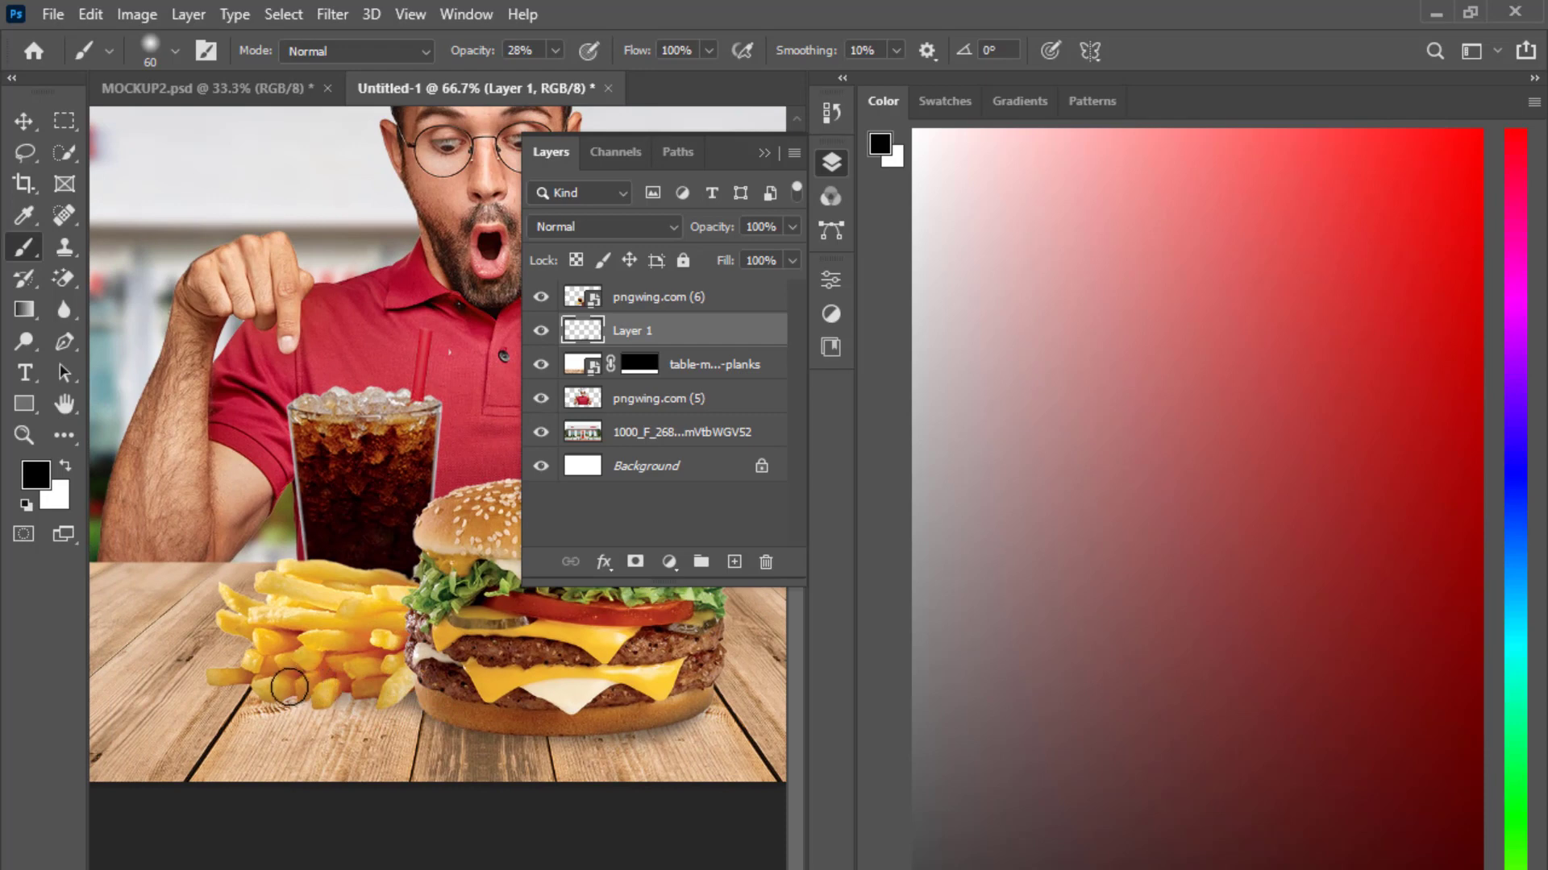
{"action": "scroll", "coordinate": [374, 759], "scroll_direction": "up", "scroll_amount": 1}
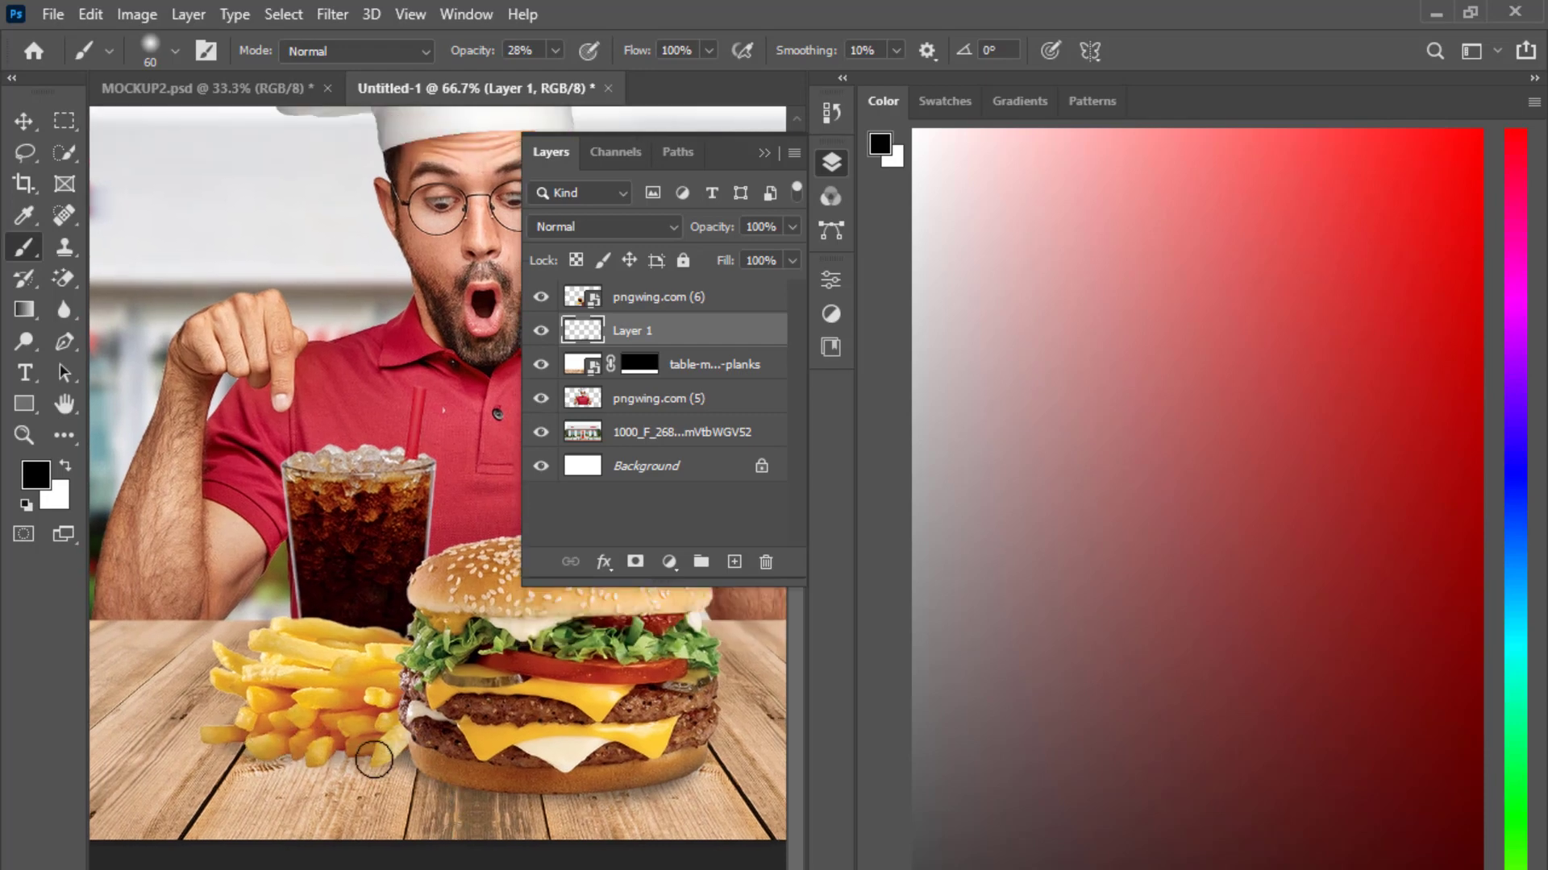
{"action": "mouse_move", "coordinate": [313, 752]}
{"action": "left_mouse_down"}
{"action": "mouse_move", "coordinate": [384, 756]}
{"action": "mouse_move", "coordinate": [395, 863]}
{"action": "left_mouse_up"}
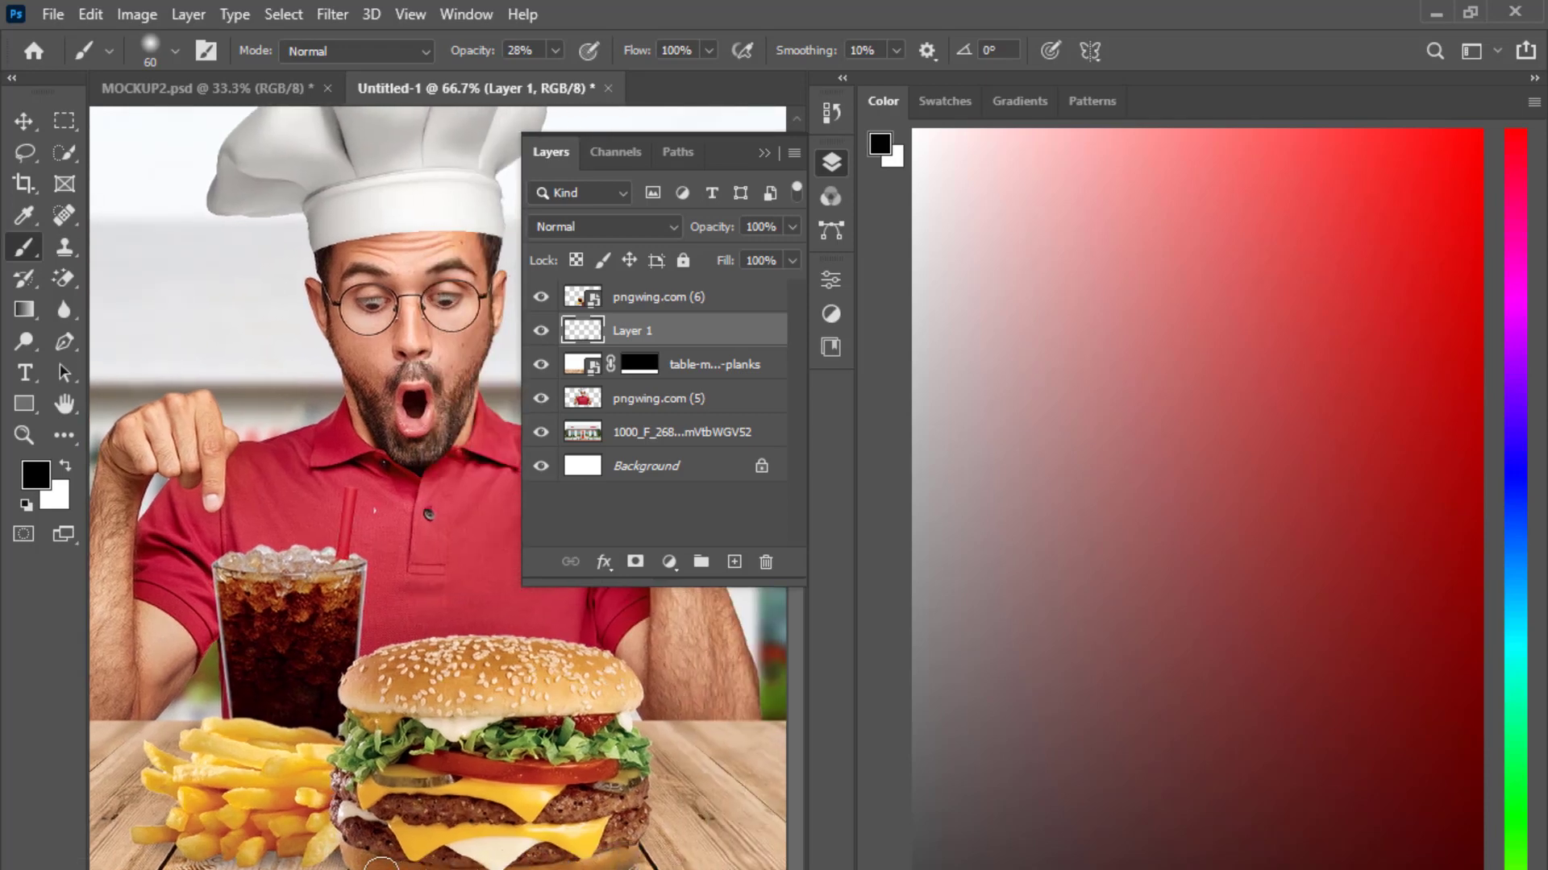
{"action": "scroll", "coordinate": [374, 510], "scroll_direction": "down", "scroll_amount": 3}
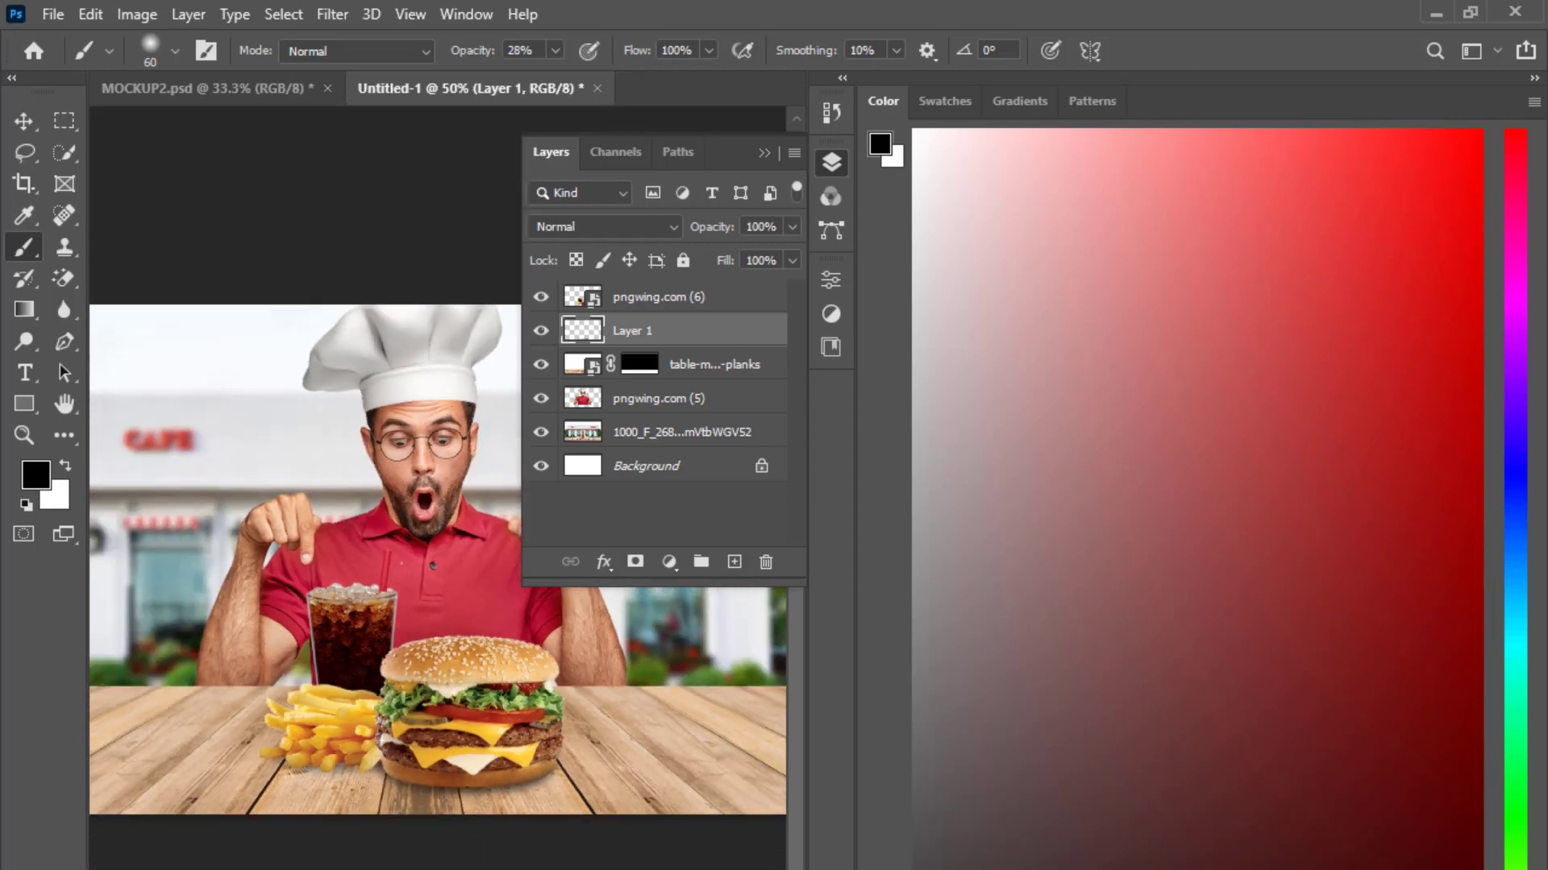
{"action": "scroll", "coordinate": [419, 612], "scroll_direction": "up", "scroll_amount": 1}
{"action": "scroll", "coordinate": [419, 612], "scroll_direction": "down", "scroll_amount": 1}
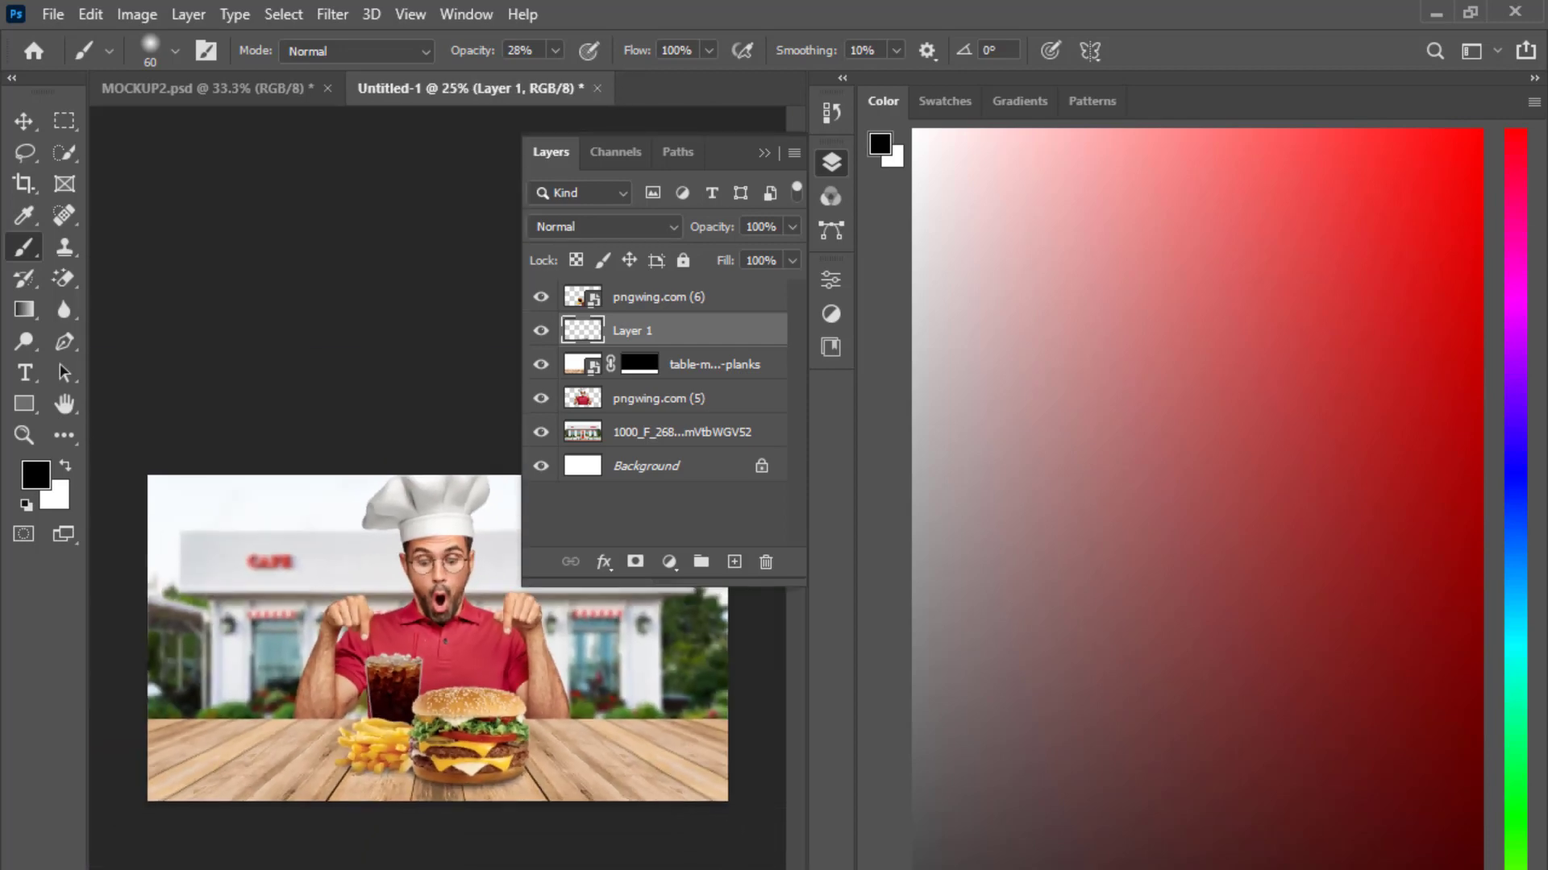
{"action": "scroll", "coordinate": [419, 612], "scroll_direction": "up", "scroll_amount": 2}
{"action": "scroll", "coordinate": [419, 612], "scroll_direction": "up", "scroll_amount": 1}
{"action": "scroll", "coordinate": [435, 588], "scroll_direction": "down", "scroll_amount": 2}
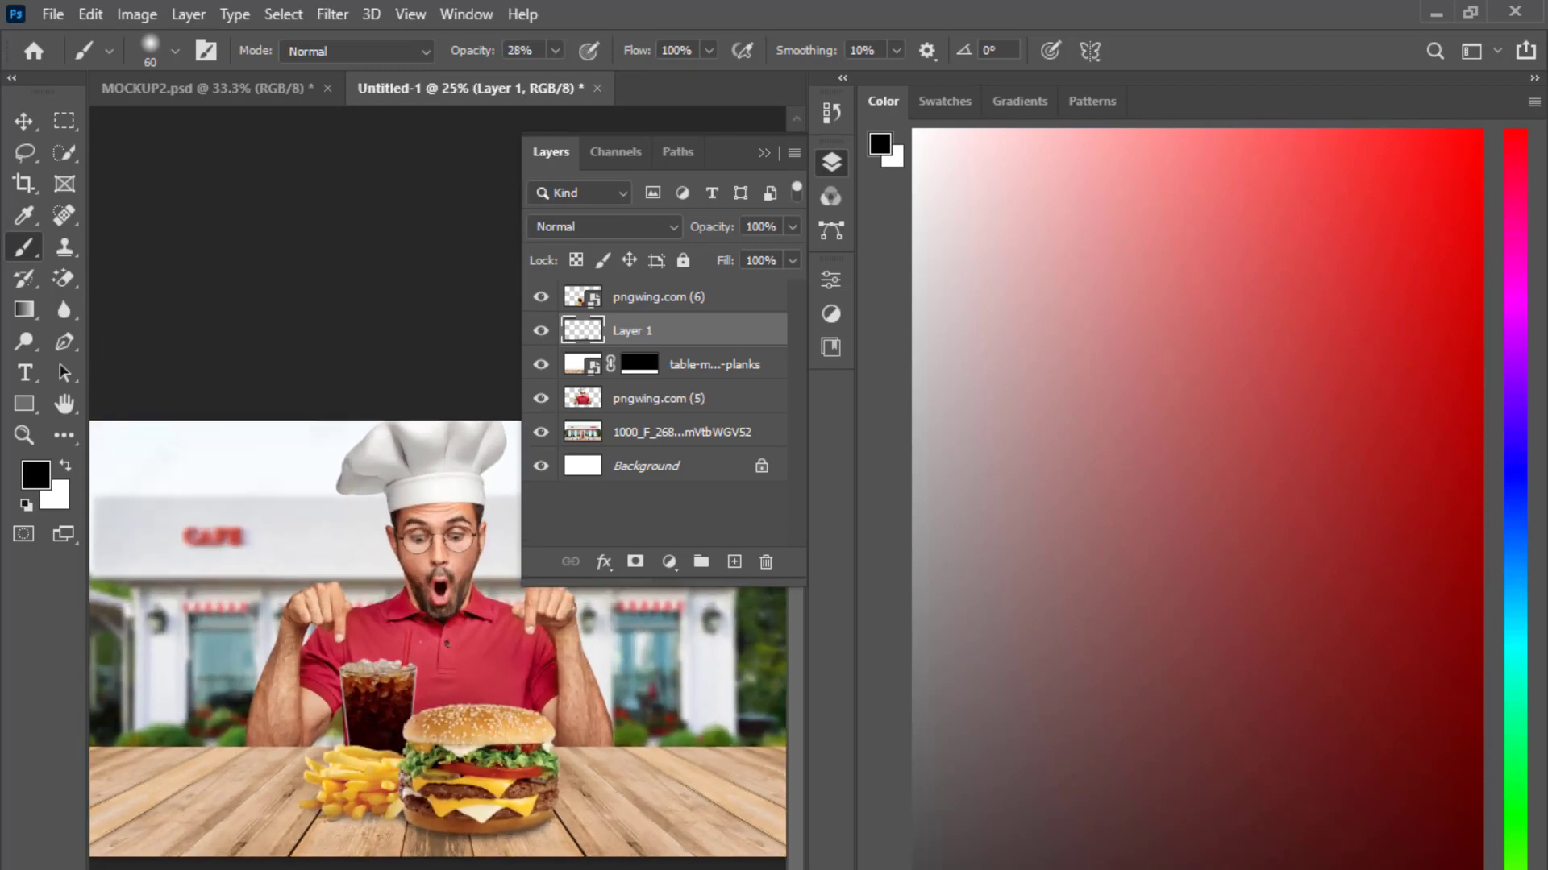
{"action": "left_click", "coordinate": [25, 121]}
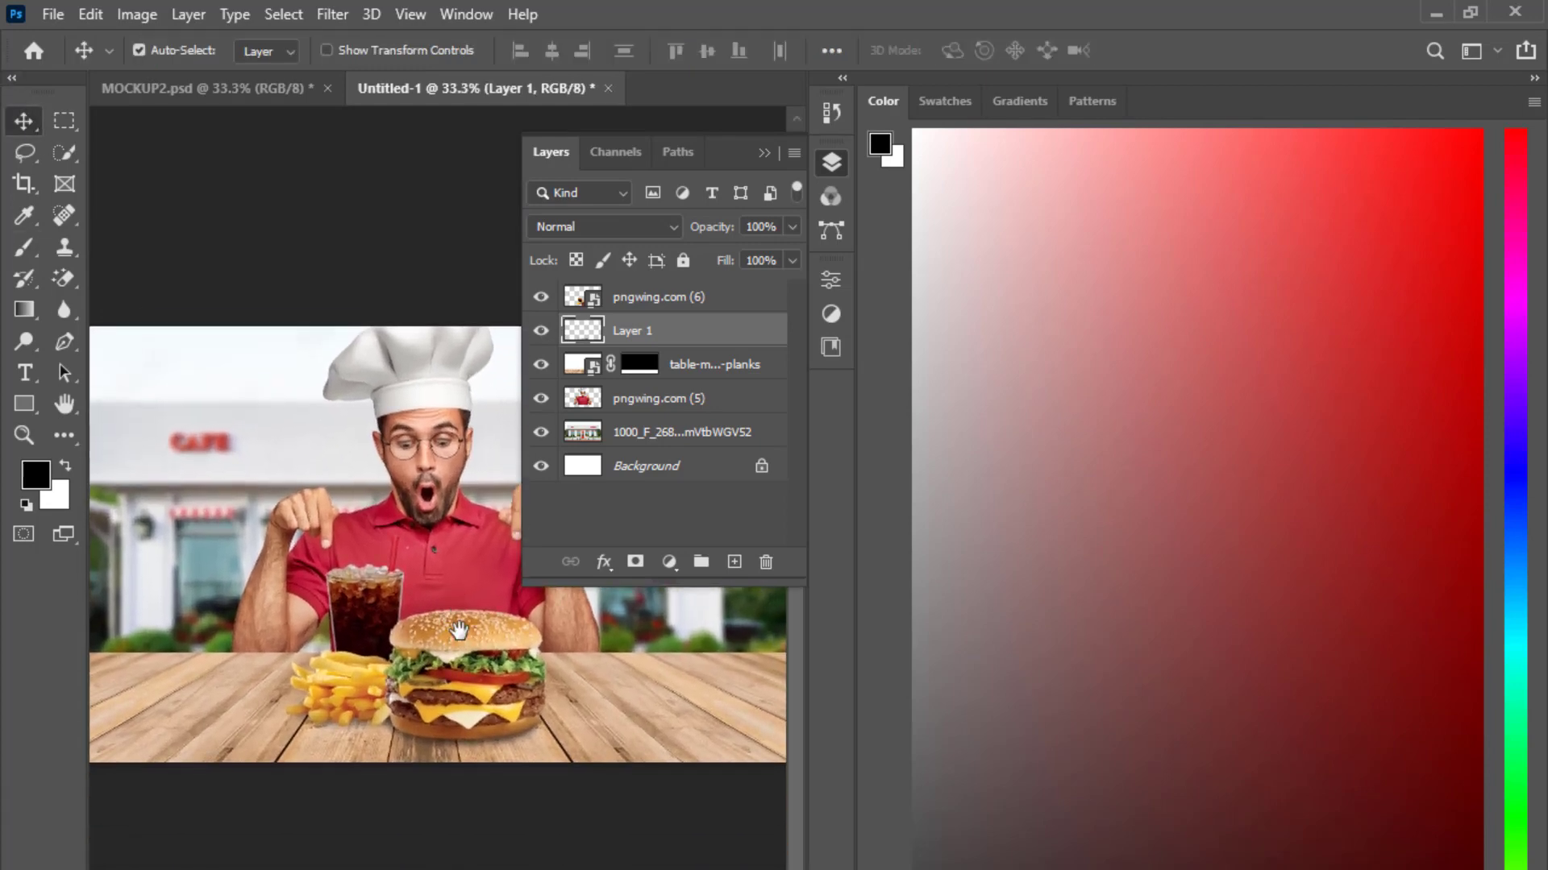
- Add orange Screen-mode inner and outer glows to the chef layer, with inner glow opacity at 100%
{"action": "mouse_move", "coordinate": [363, 553]}
{"action": "left_mouse_down"}
{"action": "mouse_move", "coordinate": [452, 507]}
{"action": "mouse_move", "coordinate": [444, 588]}
{"action": "mouse_move", "coordinate": [548, 610]}
{"action": "mouse_move", "coordinate": [459, 567]}
{"action": "left_mouse_up"}
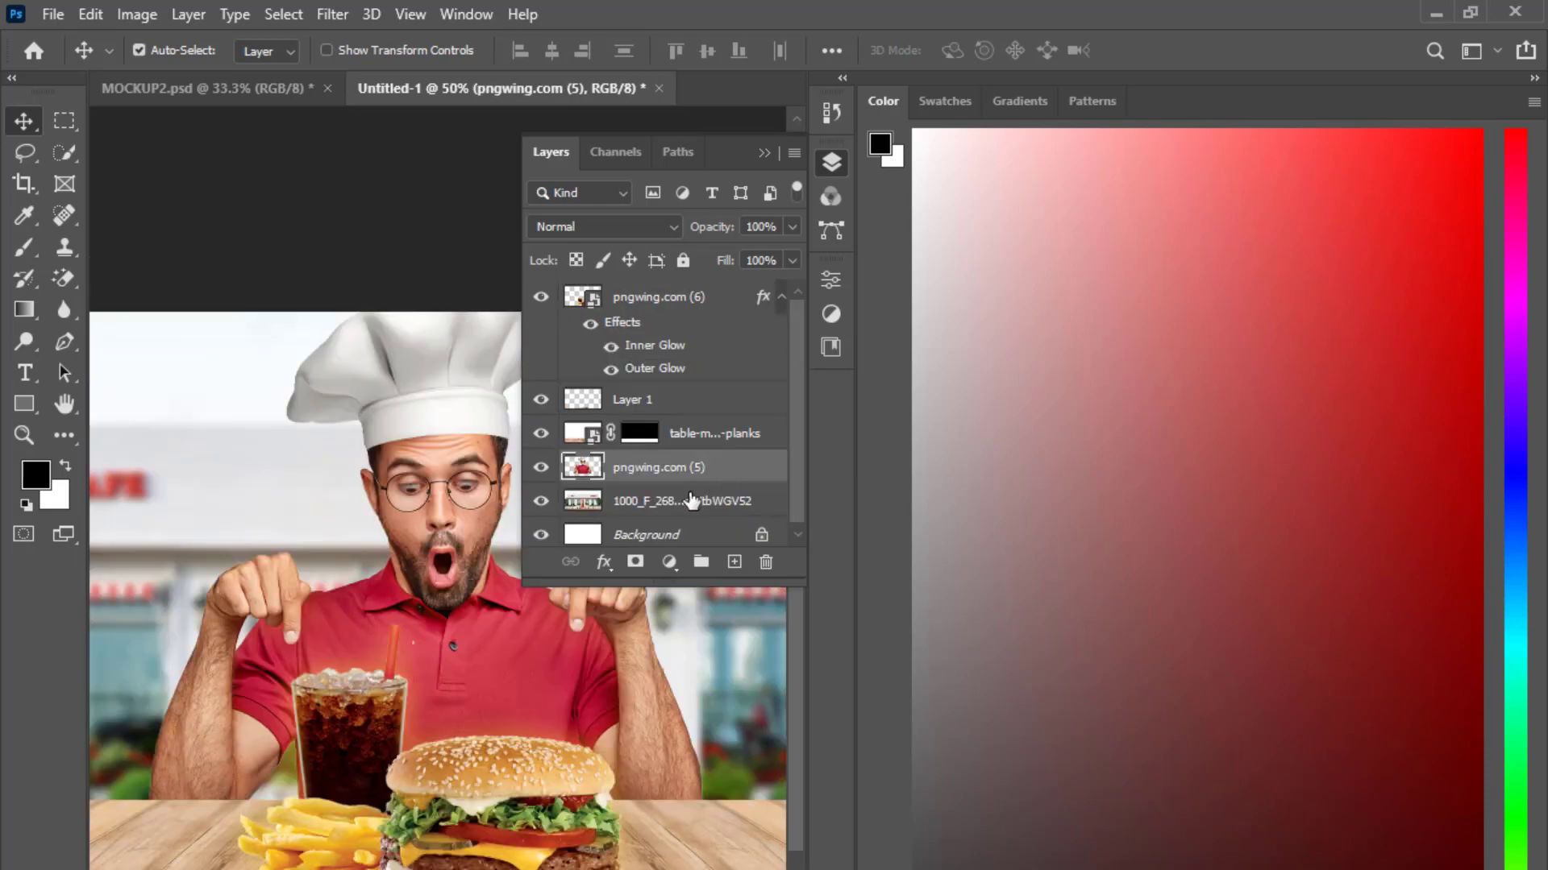
{"action": "double_click", "coordinate": [691, 501]}
{"action": "left_click_drag", "start_coordinate": [157, 538], "coordinate": [534, 163]}
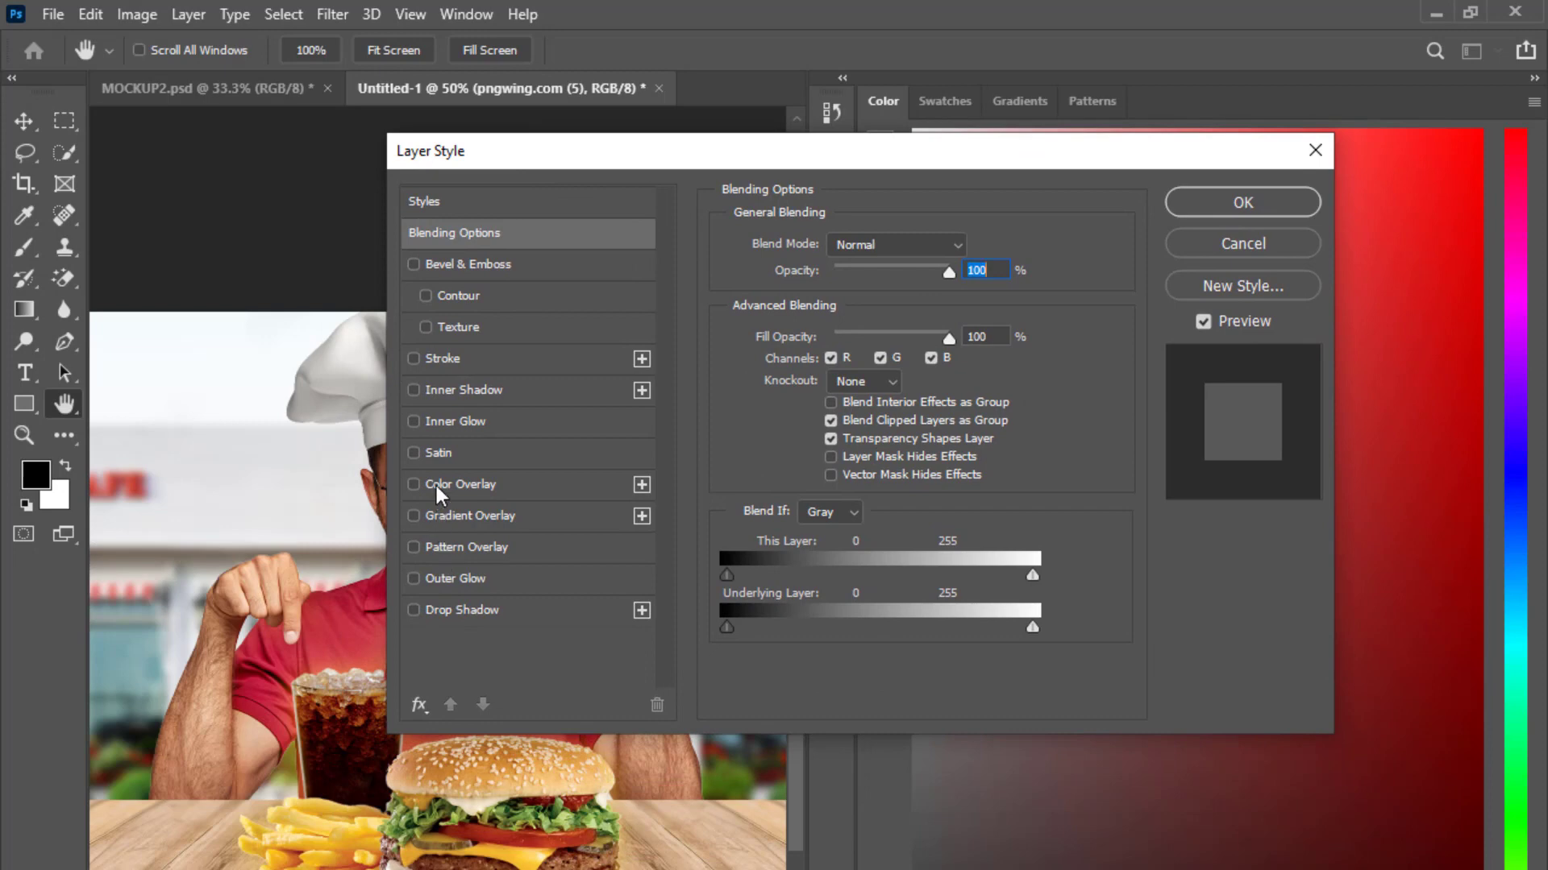
{"action": "left_click", "coordinate": [465, 421]}
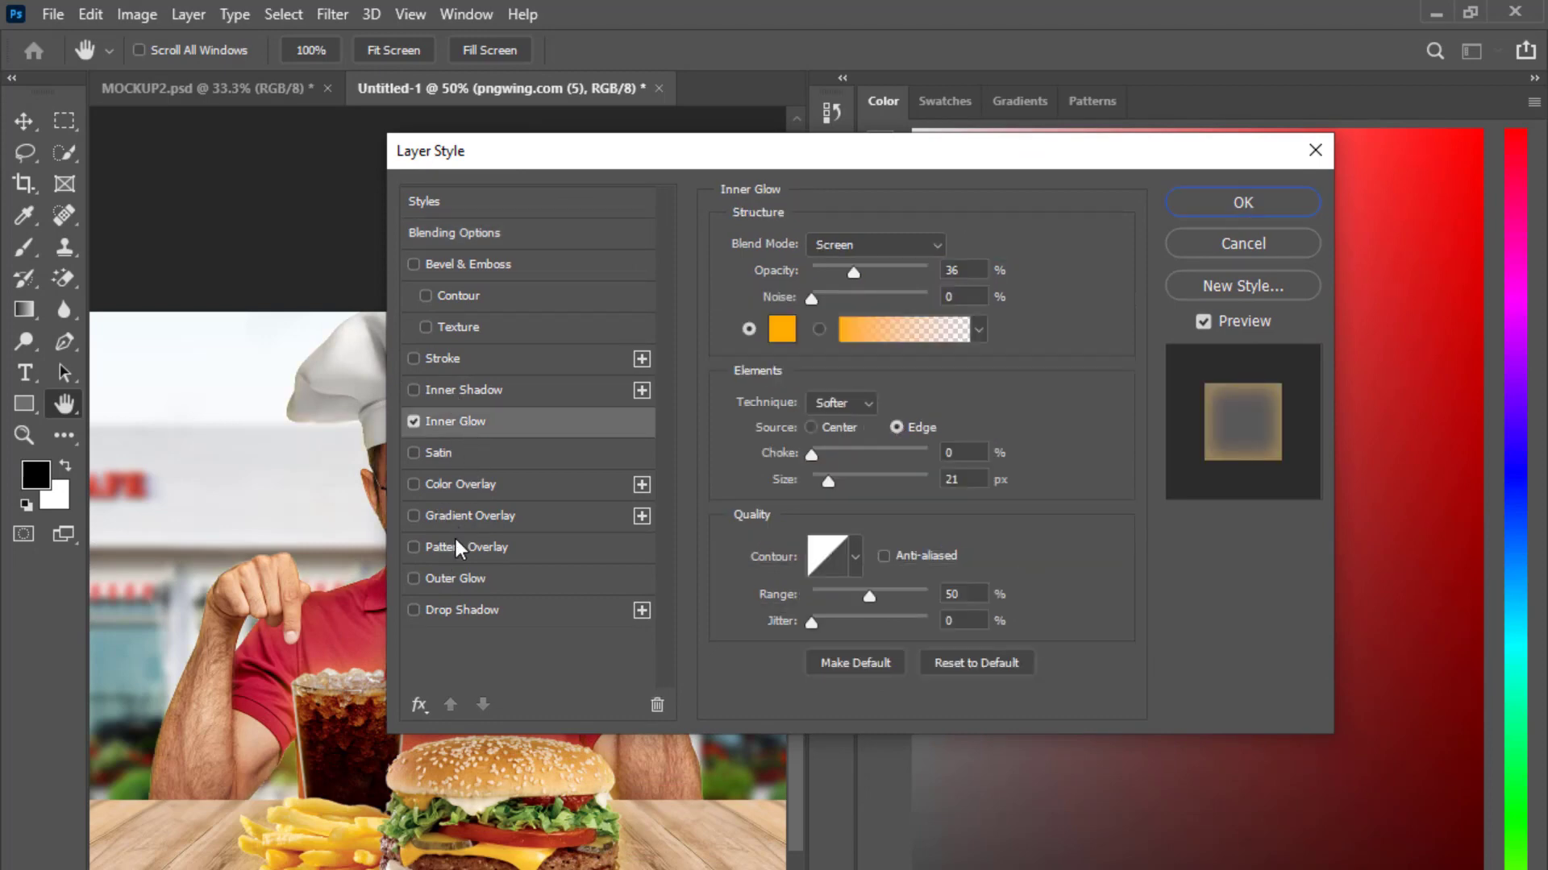
{"action": "left_click", "coordinate": [439, 581]}
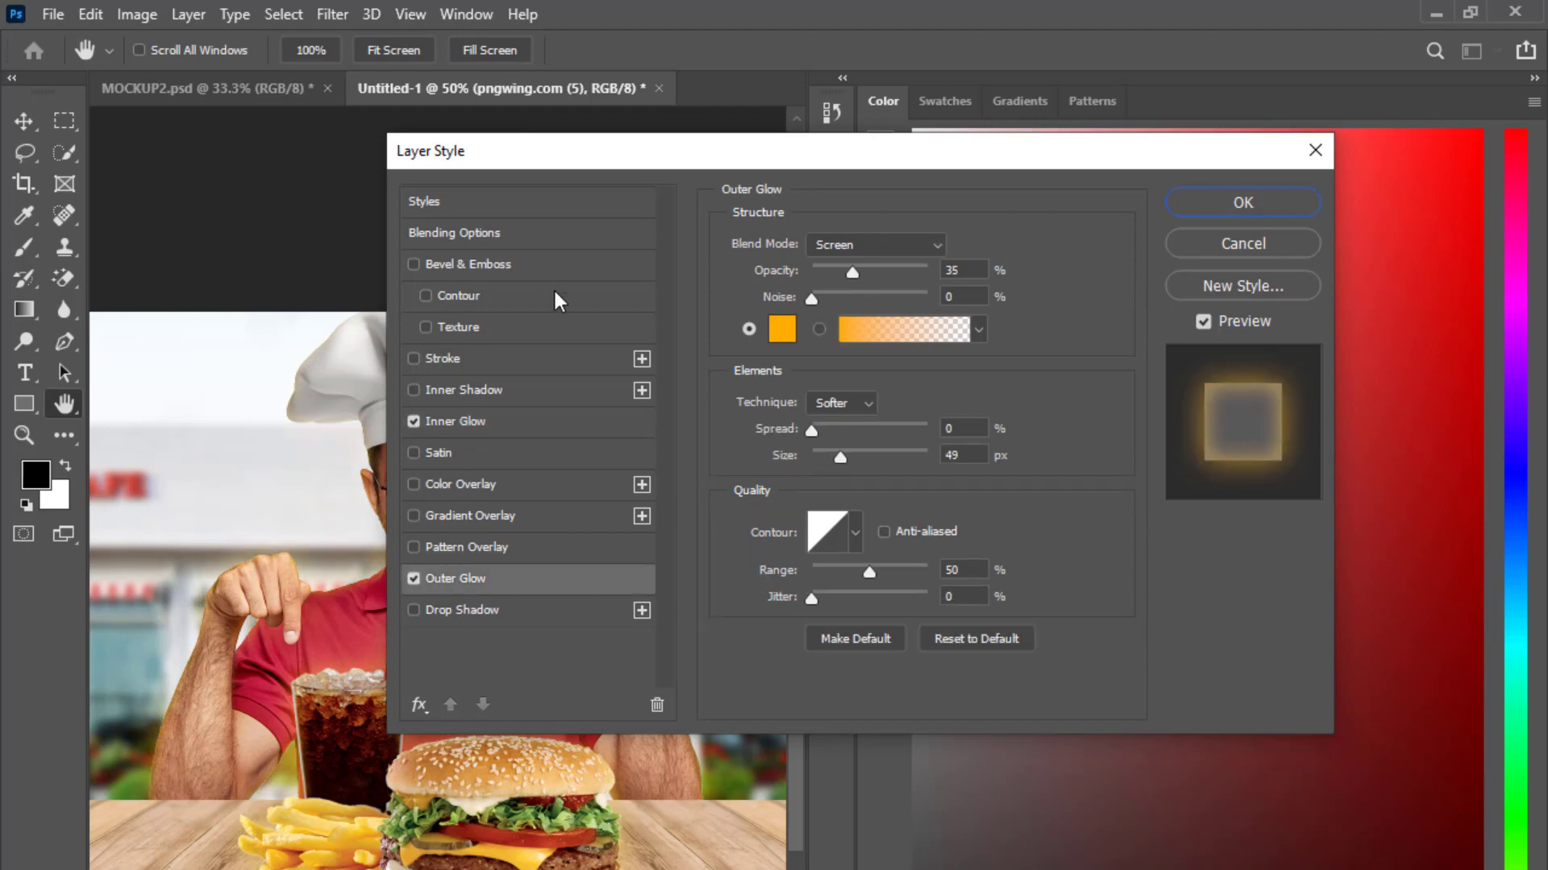
{"action": "mouse_move", "coordinate": [586, 163]}
{"action": "left_mouse_down"}
{"action": "mouse_move", "coordinate": [458, 868]}
{"action": "mouse_move", "coordinate": [660, 476]}
{"action": "mouse_move", "coordinate": [661, 288]}
{"action": "left_mouse_up"}
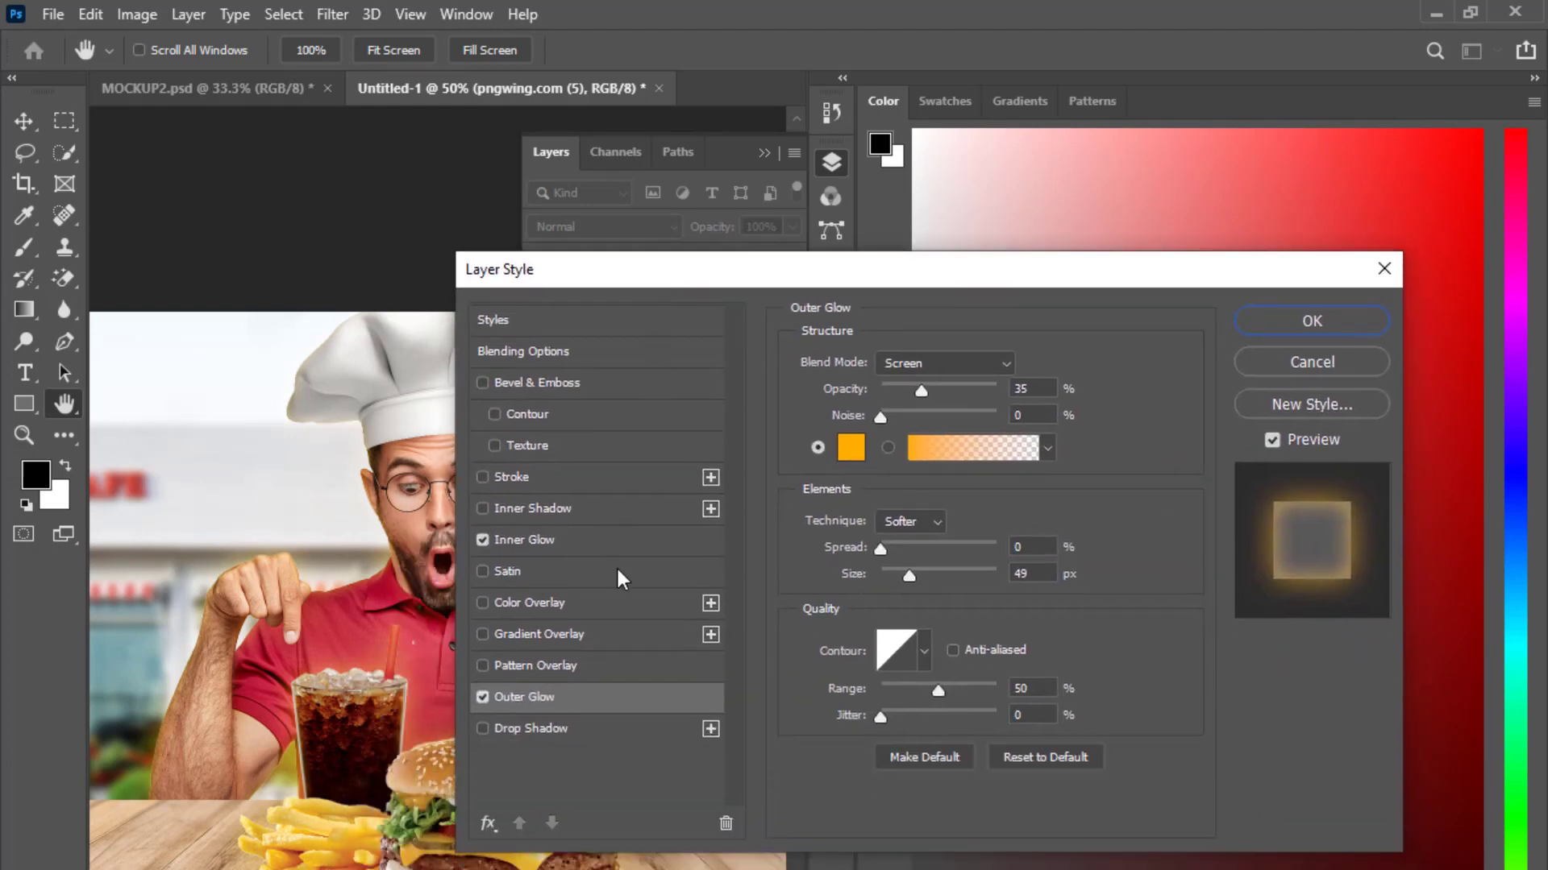
{"action": "left_click", "coordinate": [554, 532]}
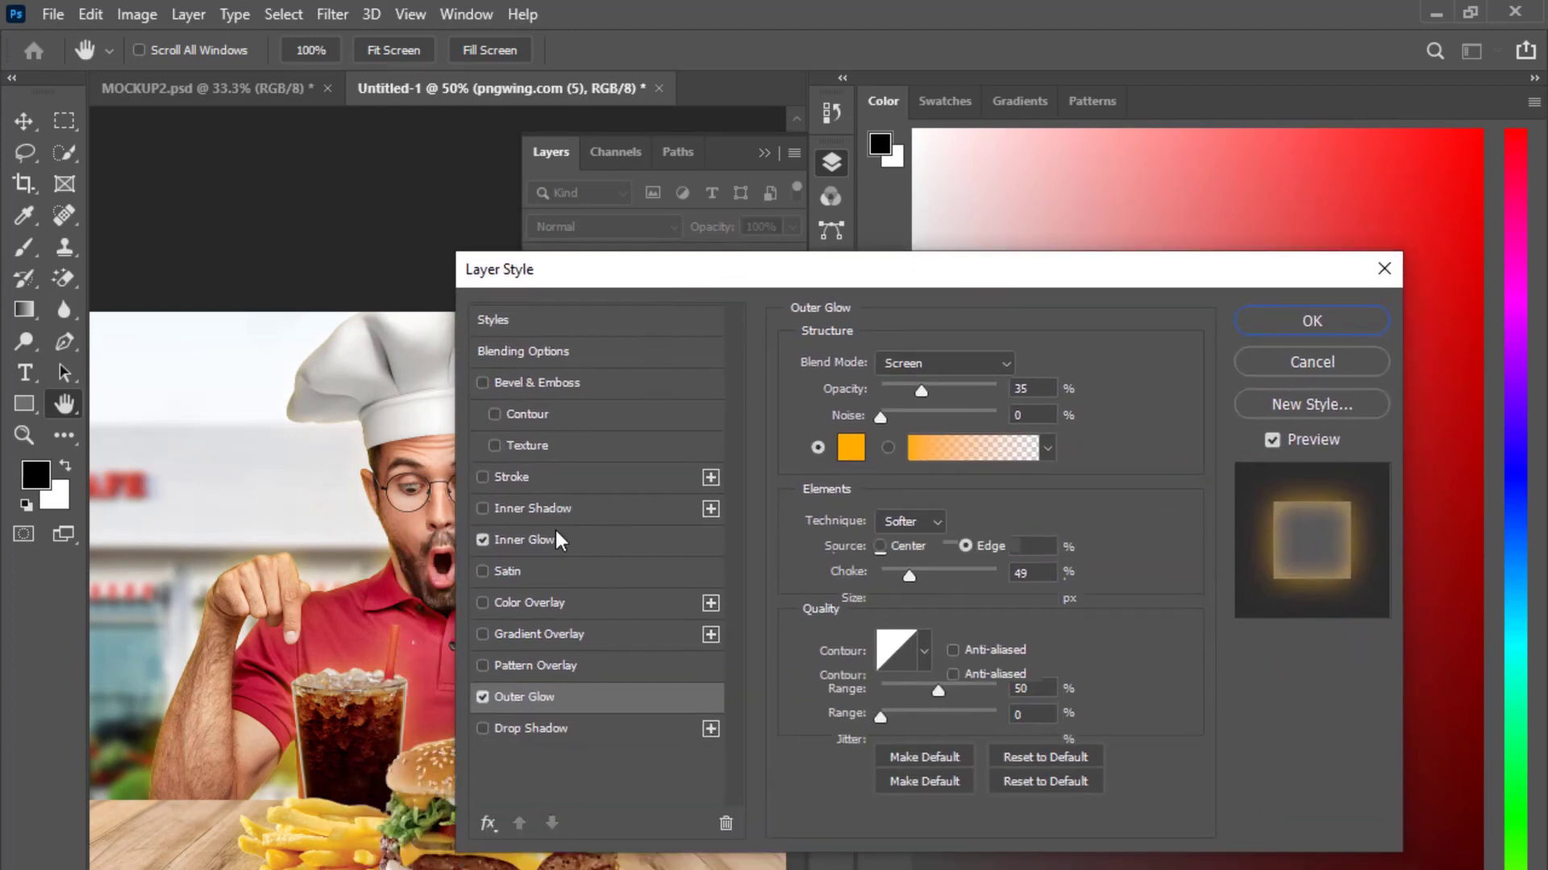
{"action": "left_click_drag", "start_coordinate": [921, 394], "coordinate": [1002, 390]}
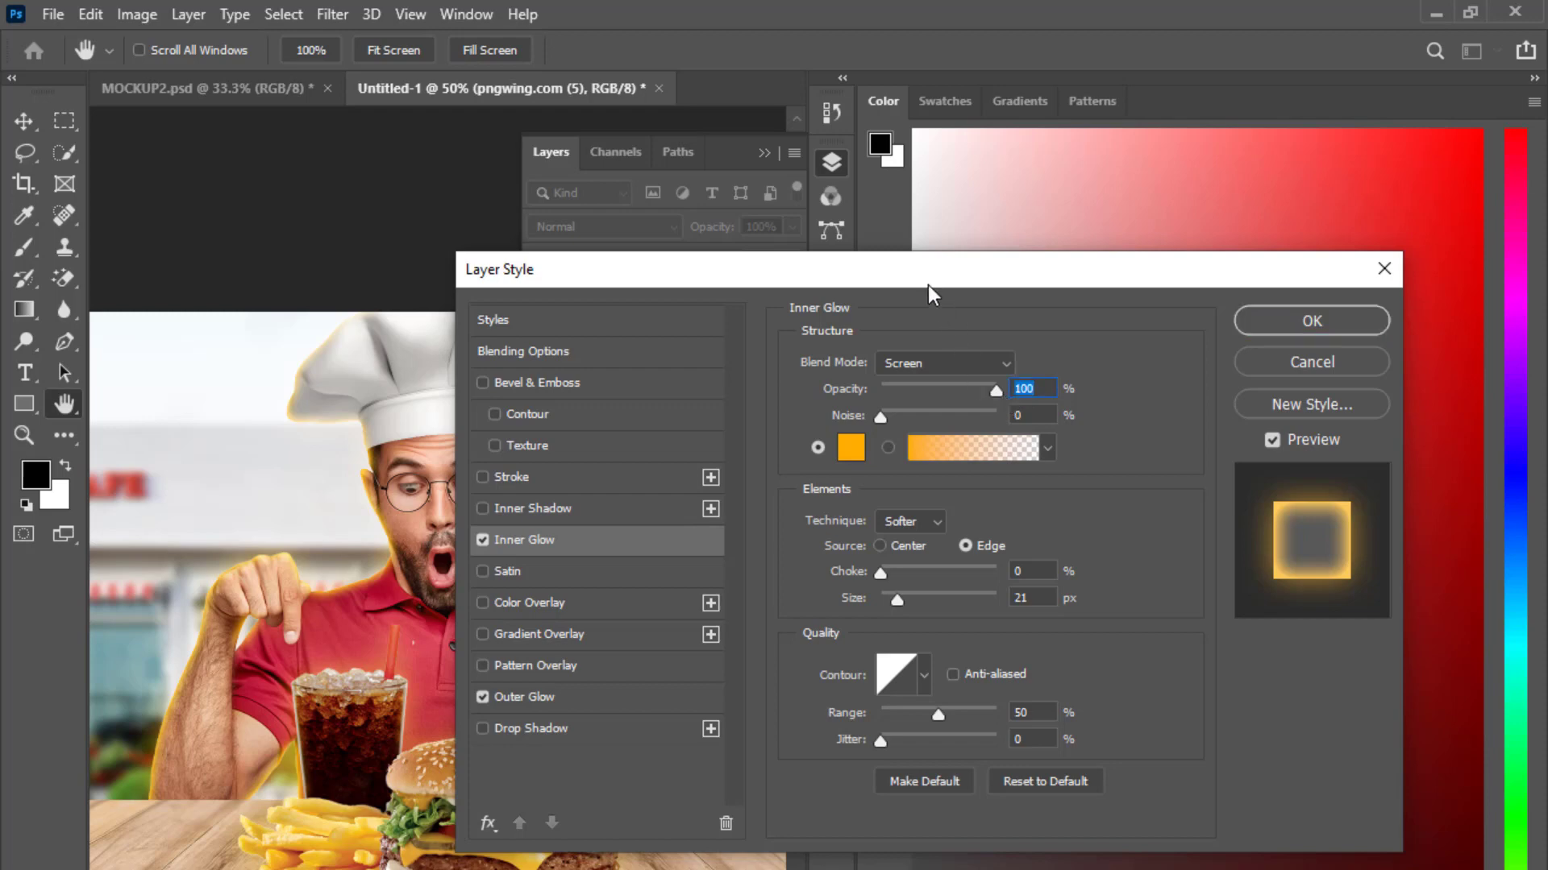
{"action": "mouse_move", "coordinate": [928, 286]}
{"action": "left_mouse_down"}
{"action": "mouse_move", "coordinate": [759, 861]}
{"action": "mouse_move", "coordinate": [635, 453]}
{"action": "left_mouse_up"}
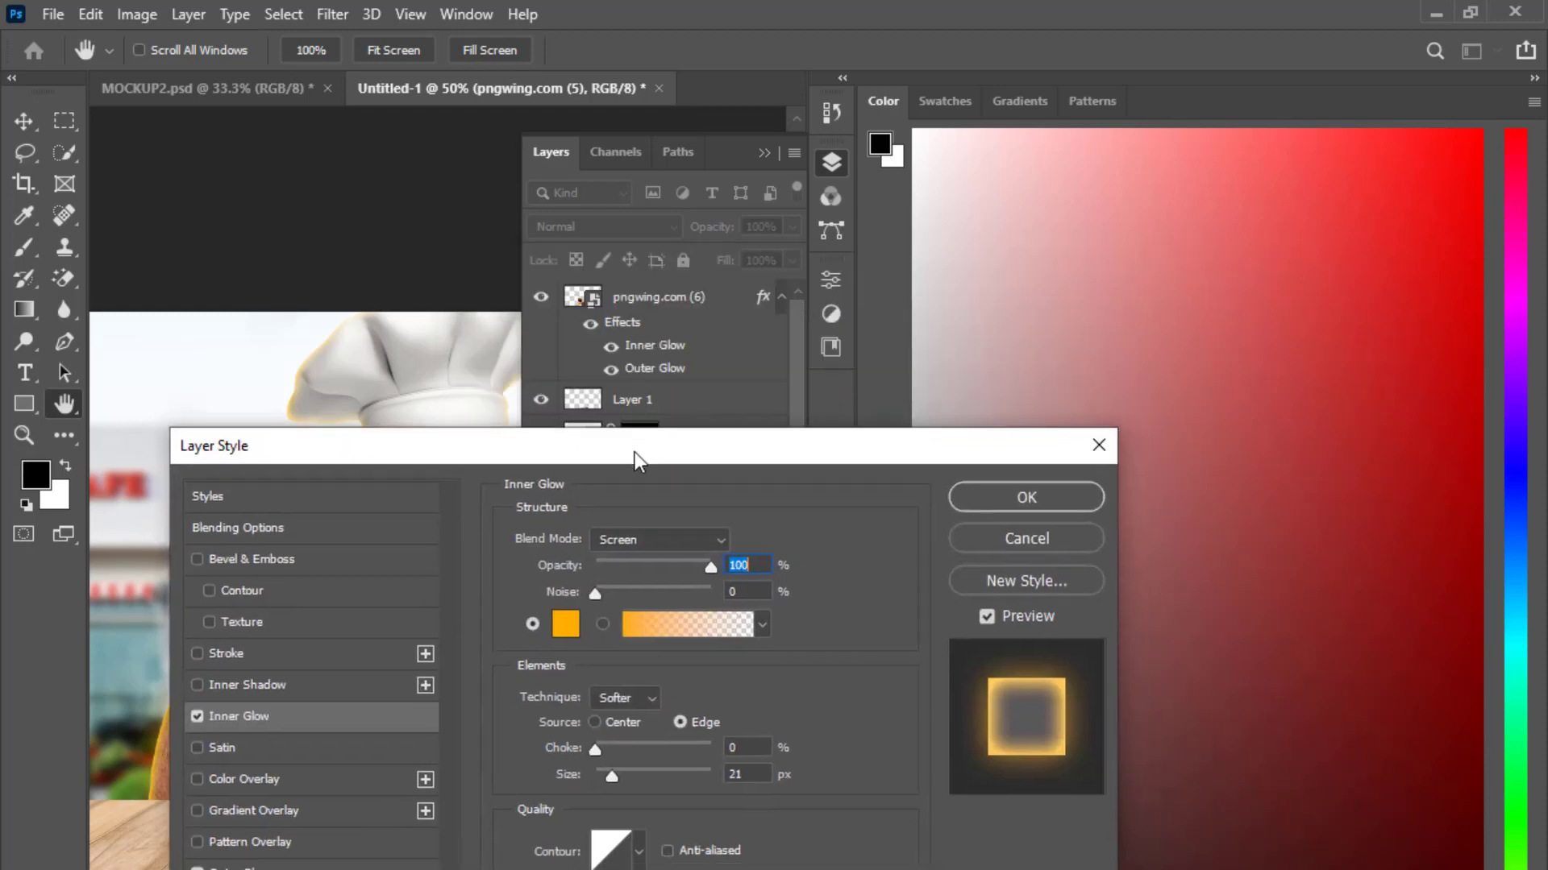
{"action": "left_click", "coordinate": [980, 492]}
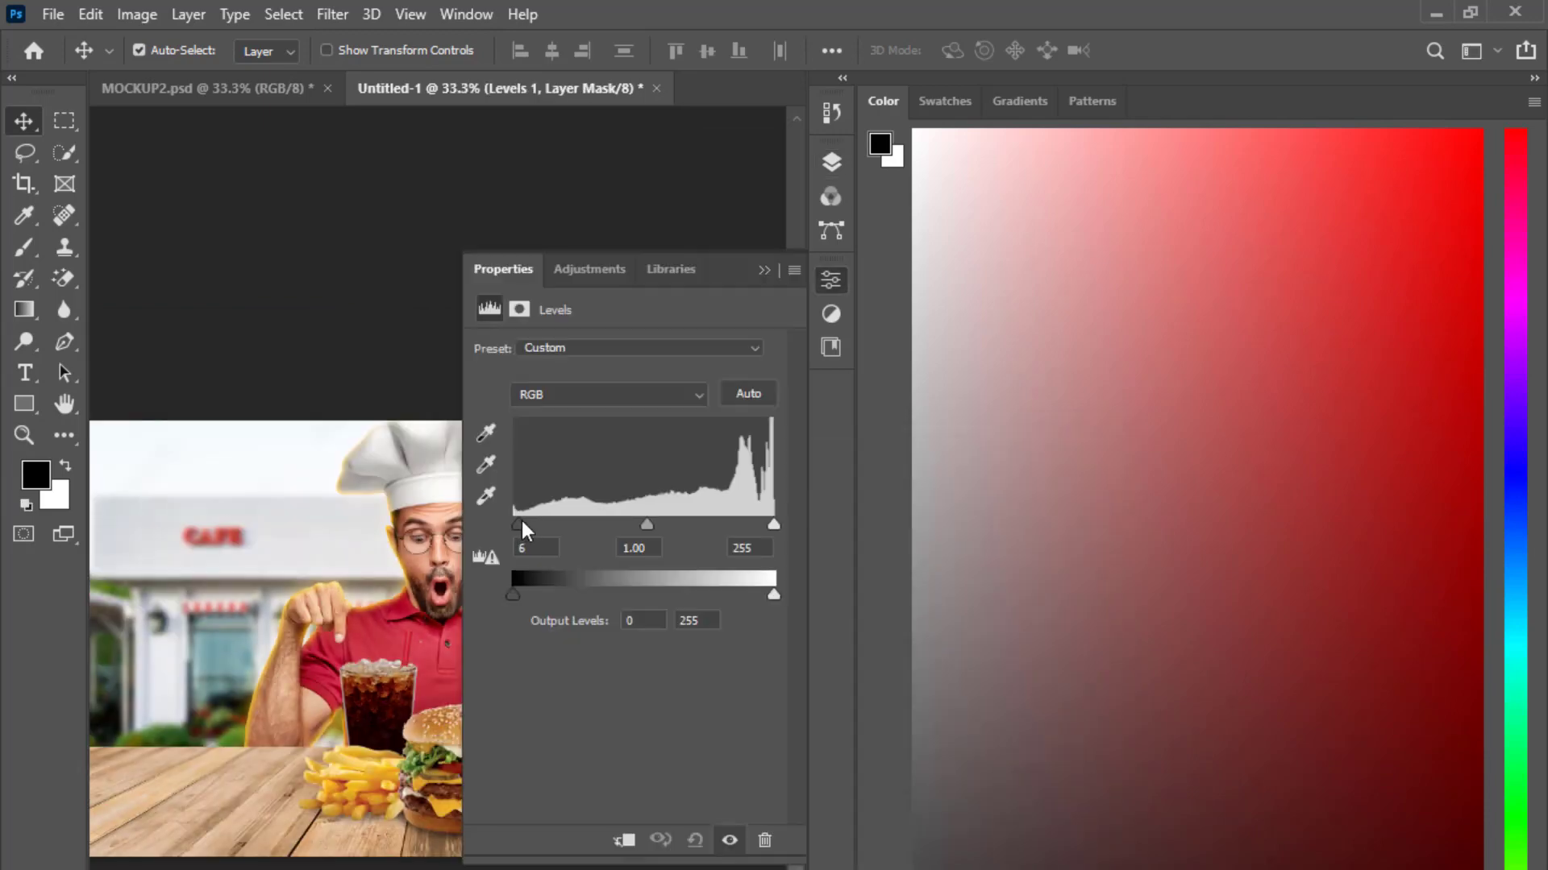
- Set the Levels input values to 39, 1.03 and 242 to deepen contrast
{"action": "left_click_drag", "start_coordinate": [521, 522], "coordinate": [553, 528]}
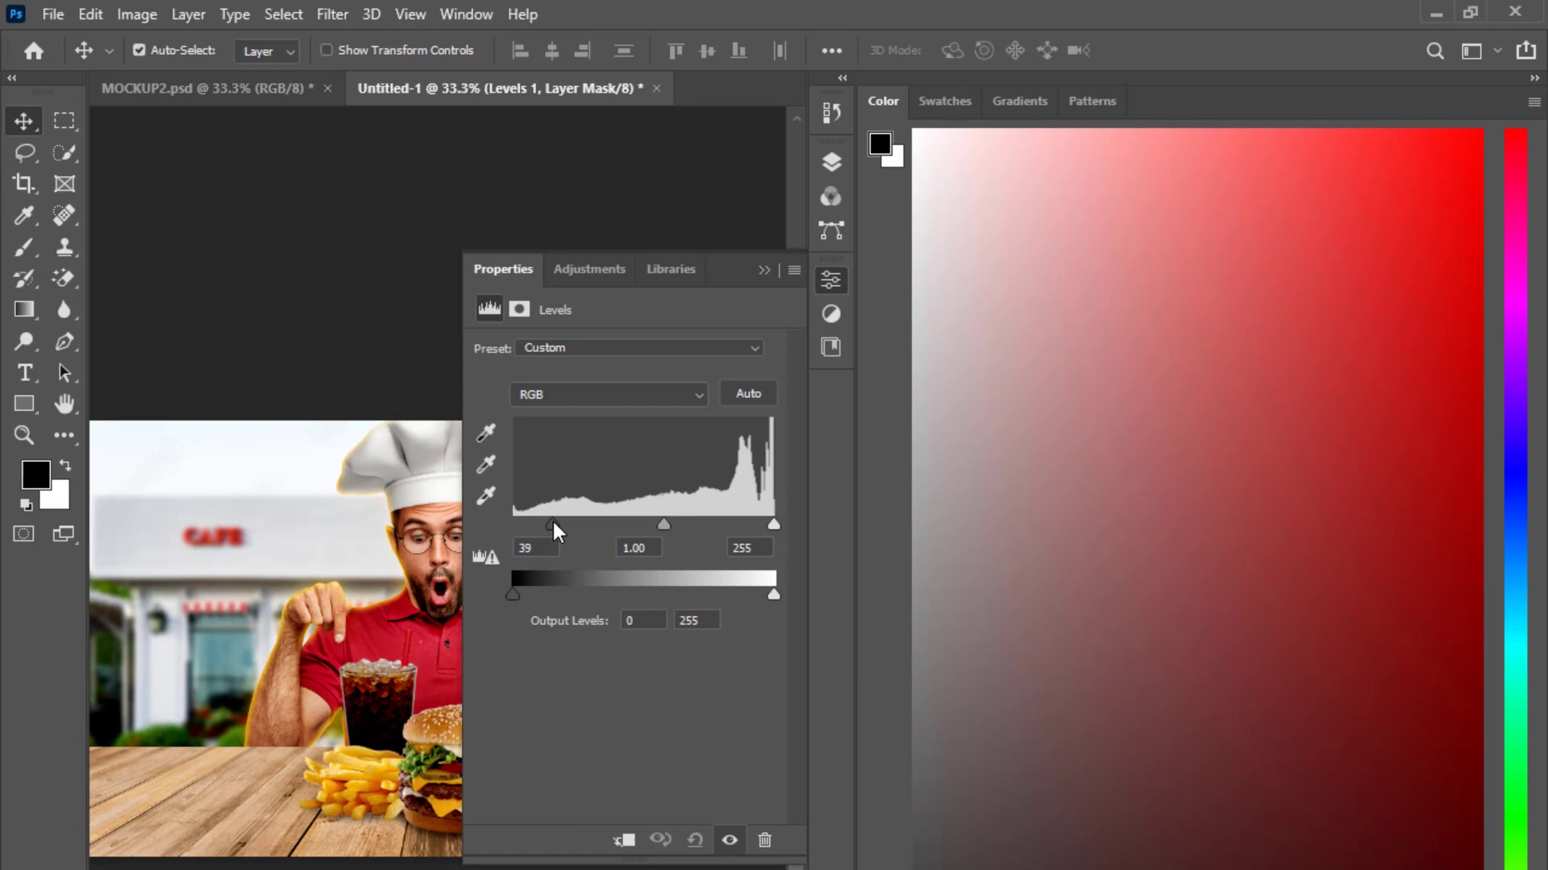
{"action": "left_click_drag", "start_coordinate": [773, 525], "coordinate": [763, 529]}
{"action": "left_click_drag", "start_coordinate": [659, 526], "coordinate": [664, 526]}
{"action": "left_click", "coordinate": [763, 270]}
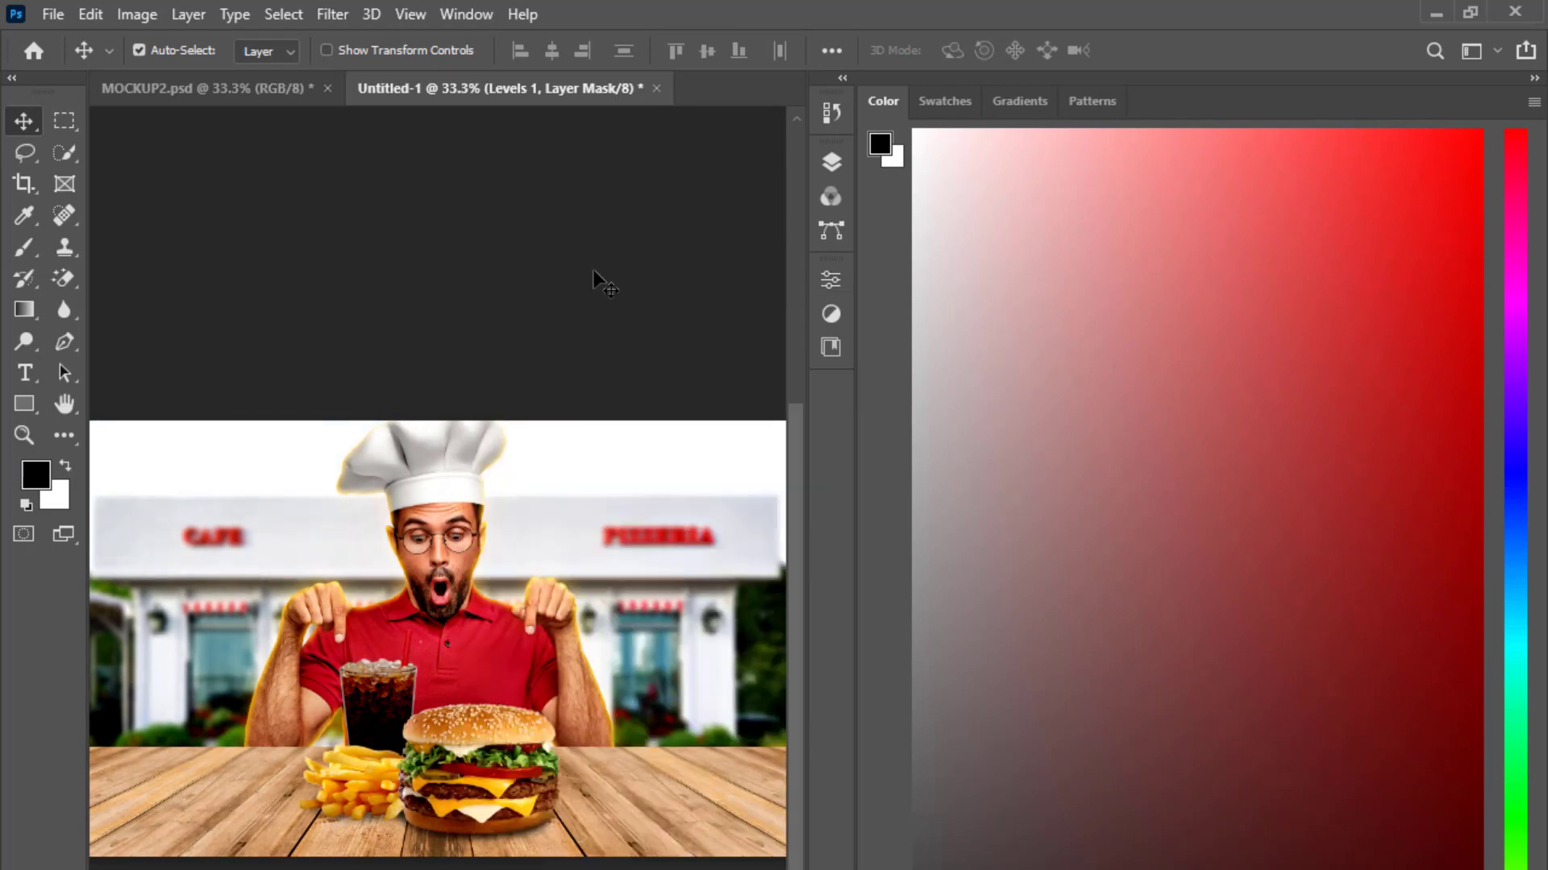
- Select the Levels 1 adjustment layer and review its settings
{"action": "key", "text": "F7"}
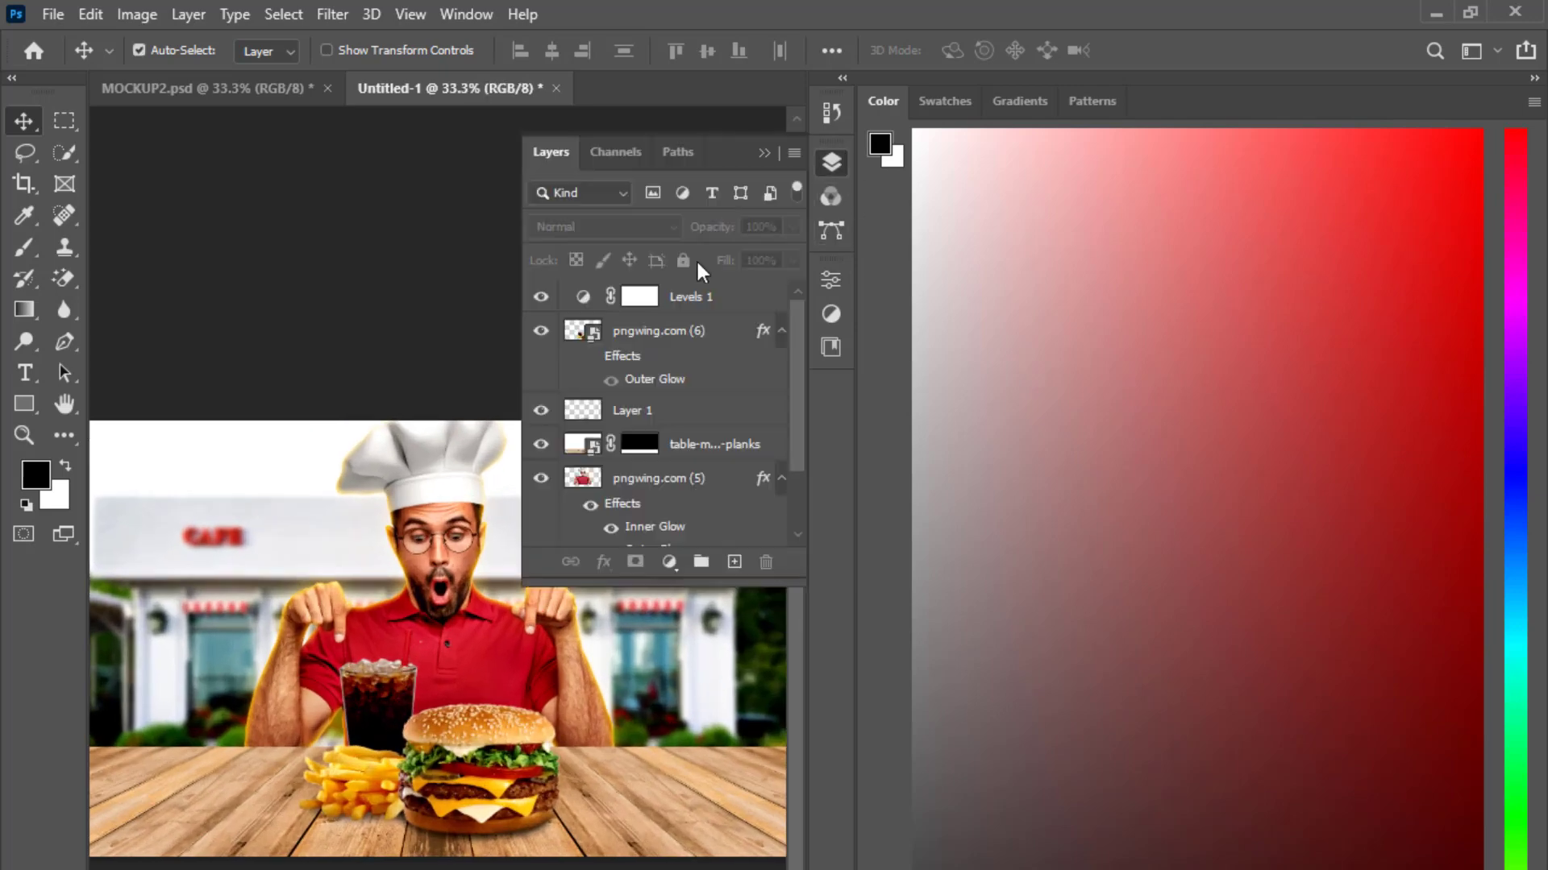
{"action": "left_click", "coordinate": [587, 298]}
{"action": "left_click", "coordinate": [830, 280]}
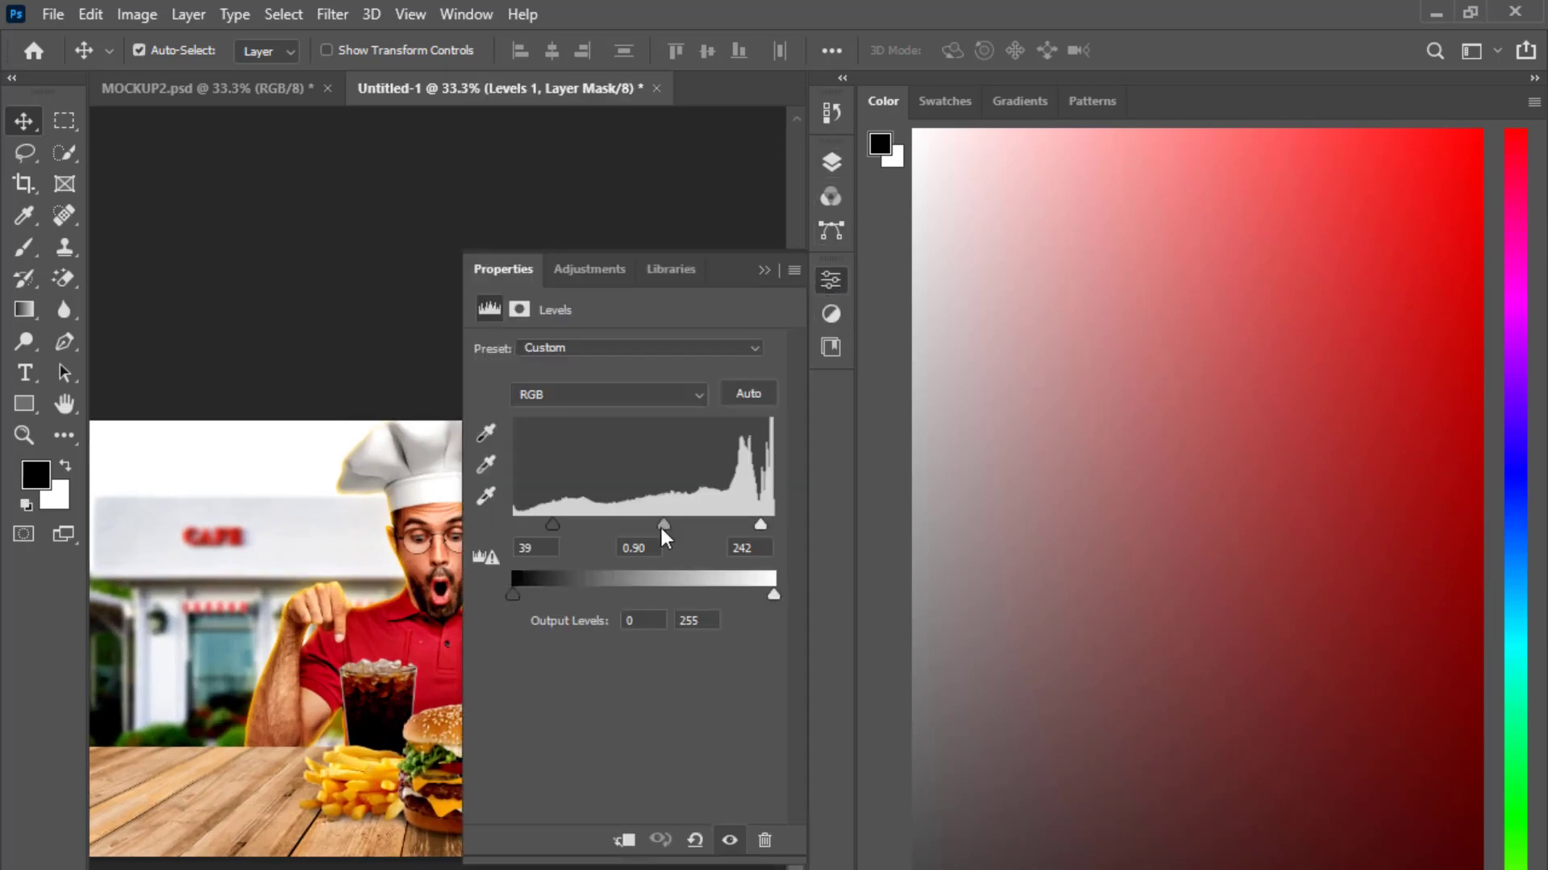
{"action": "left_click", "coordinate": [764, 271]}
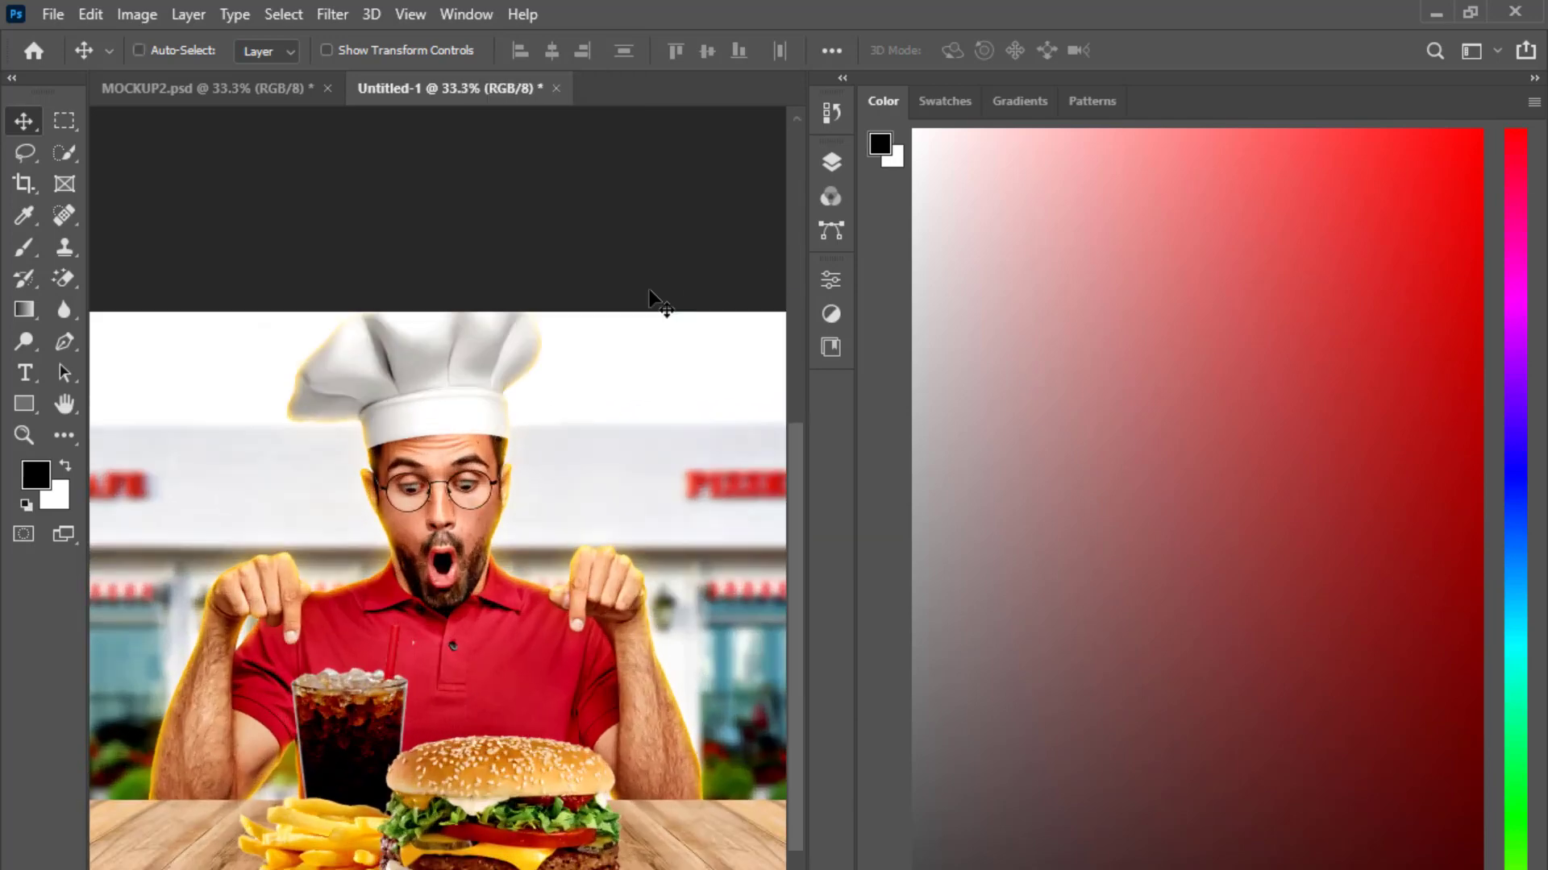
- With Levels 1 selected, bring up the menu of new fill or adjustment layers
{"action": "key", "text": "ctrl+minus"}
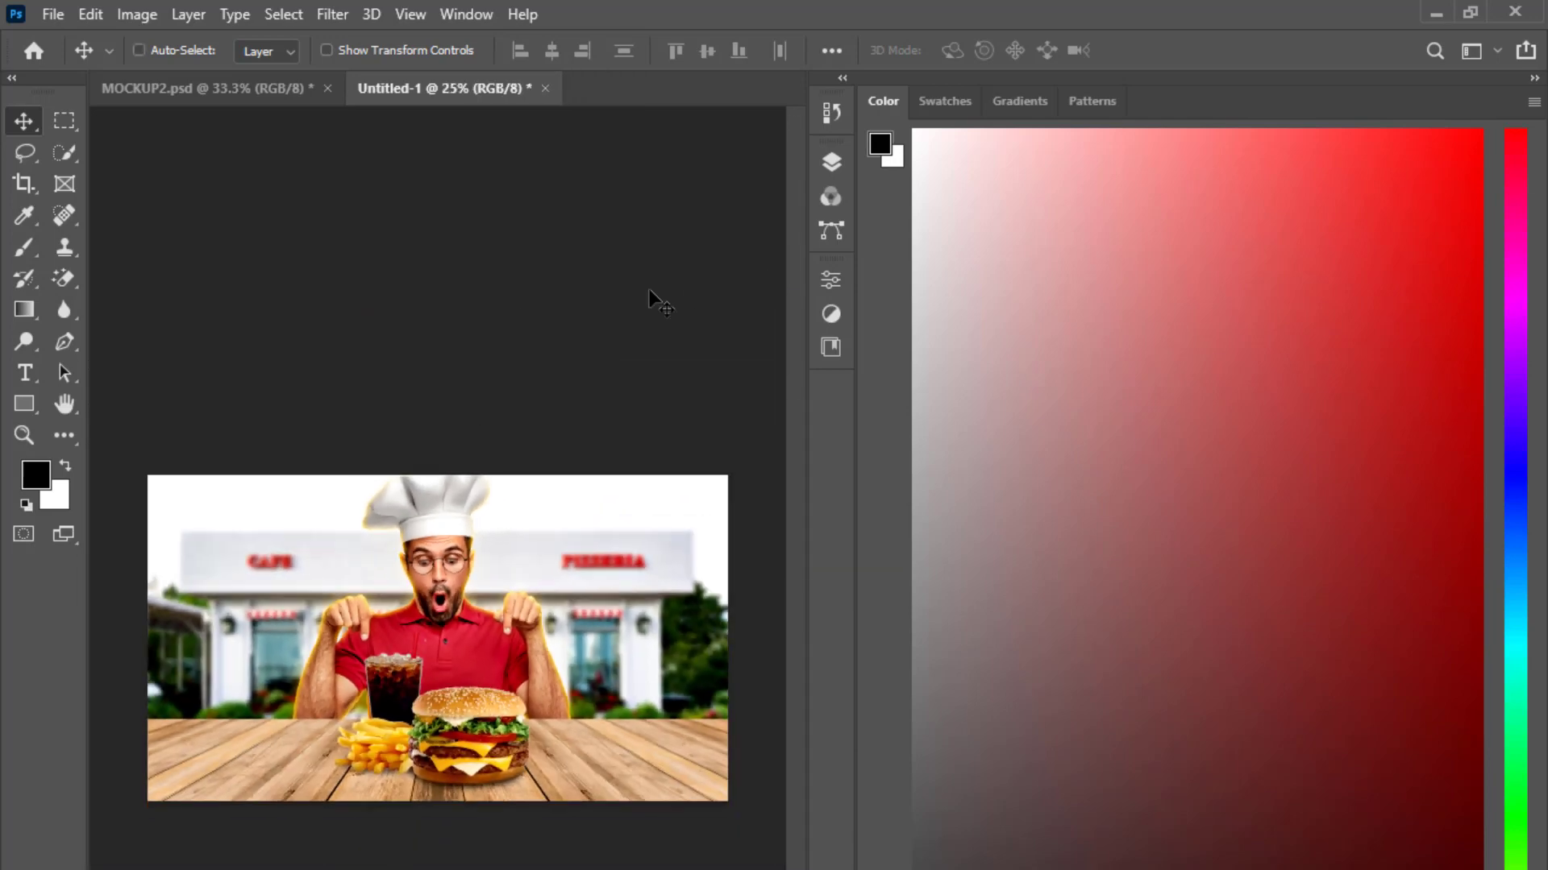
{"action": "key", "text": "ctrl+plus"}
{"action": "key", "text": "ctrl+minus"}
{"action": "key", "text": "ctrl+plus"}
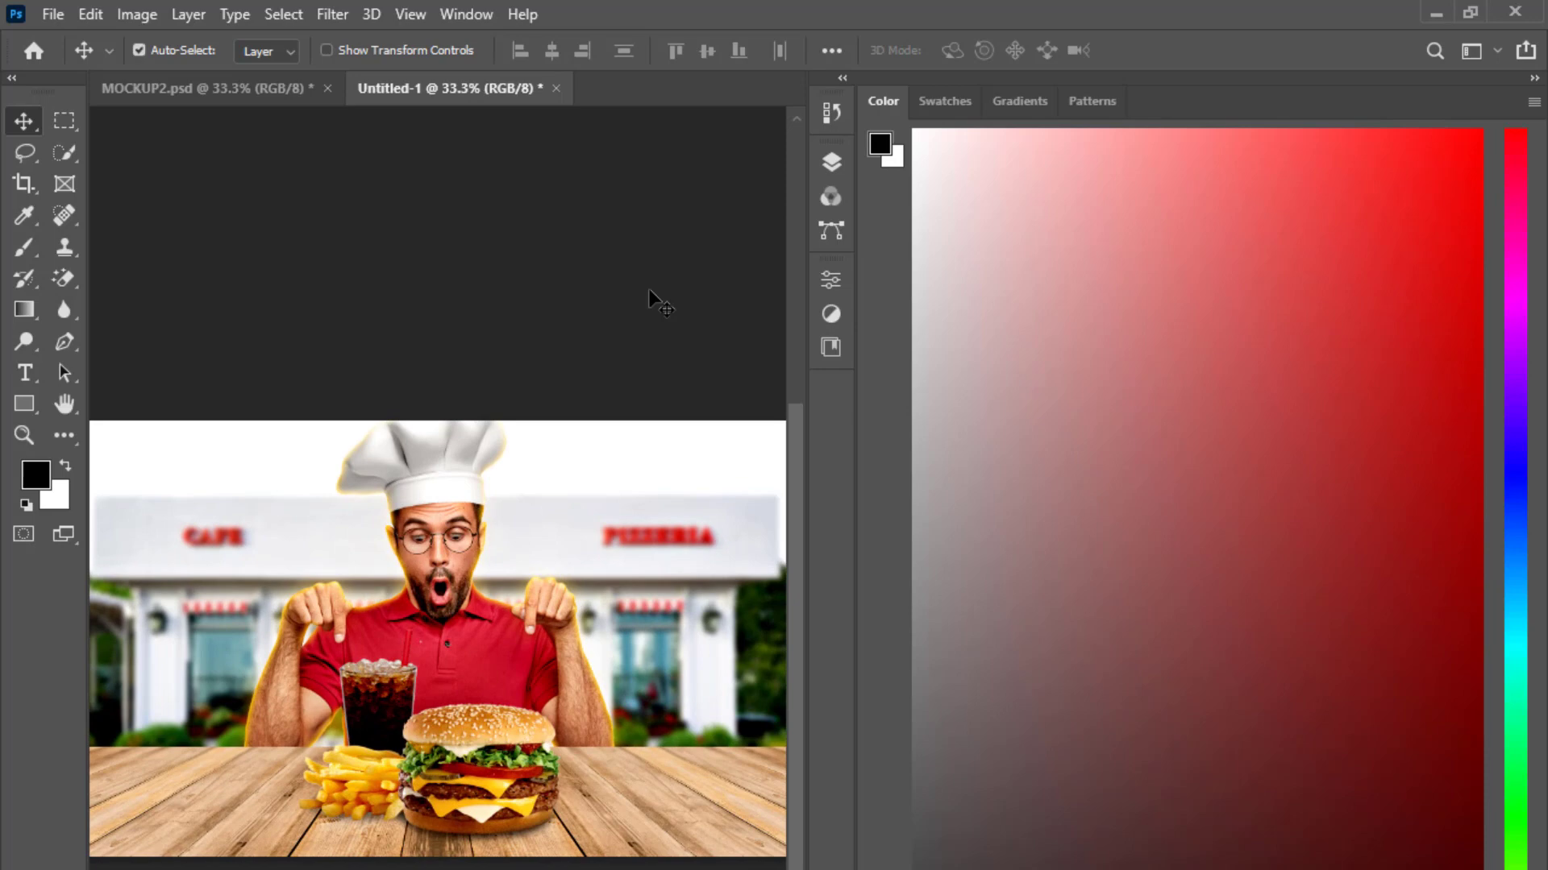
{"action": "left_click", "coordinate": [831, 161]}
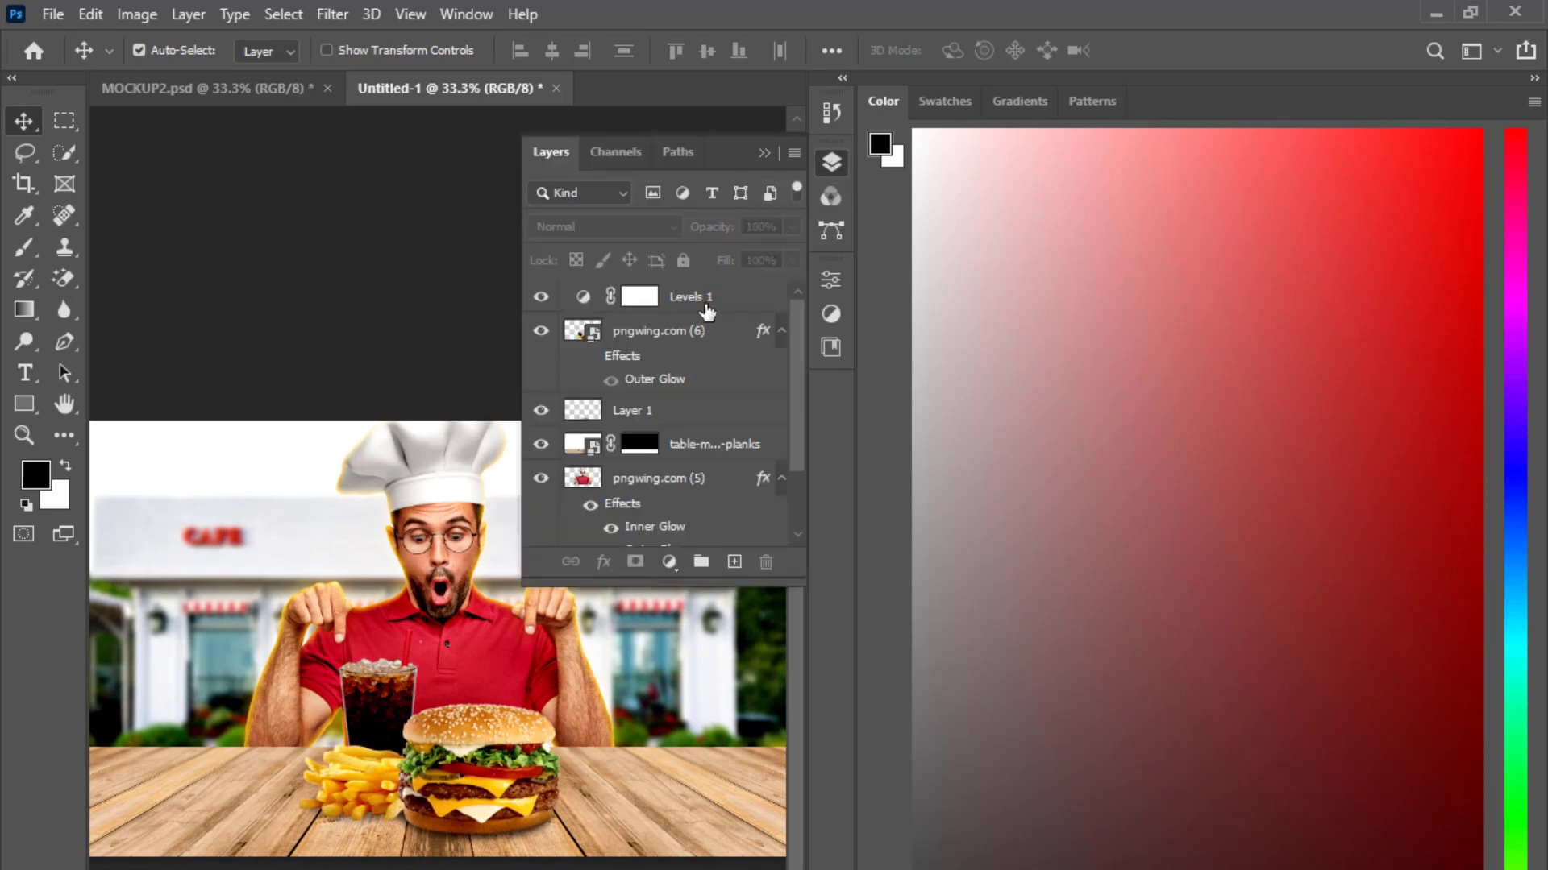
{"action": "left_click", "coordinate": [592, 302]}
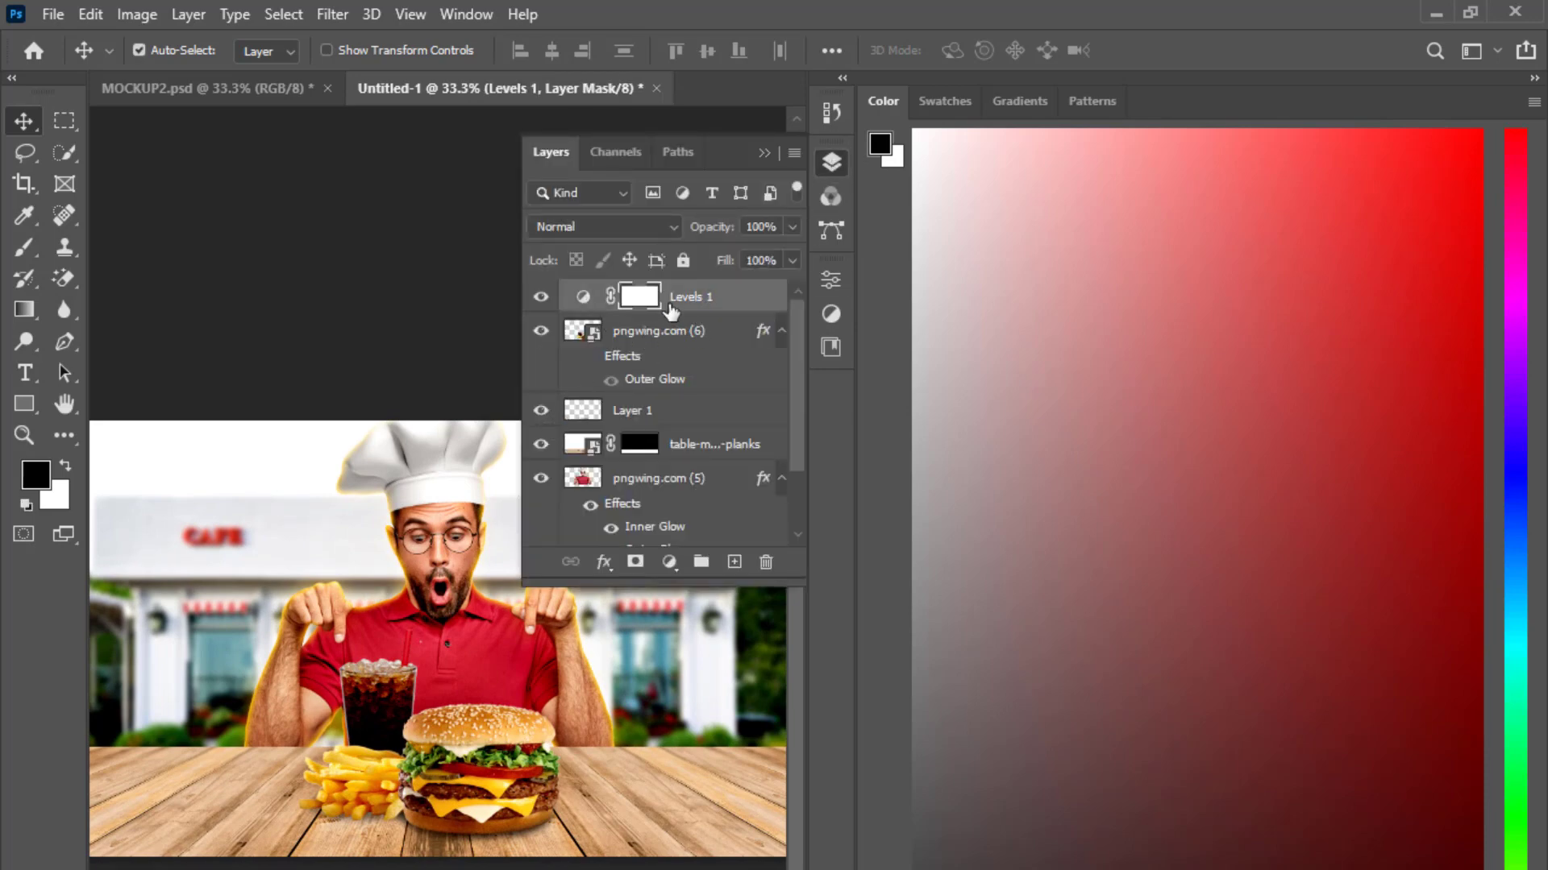
{"action": "left_click", "coordinate": [669, 561]}
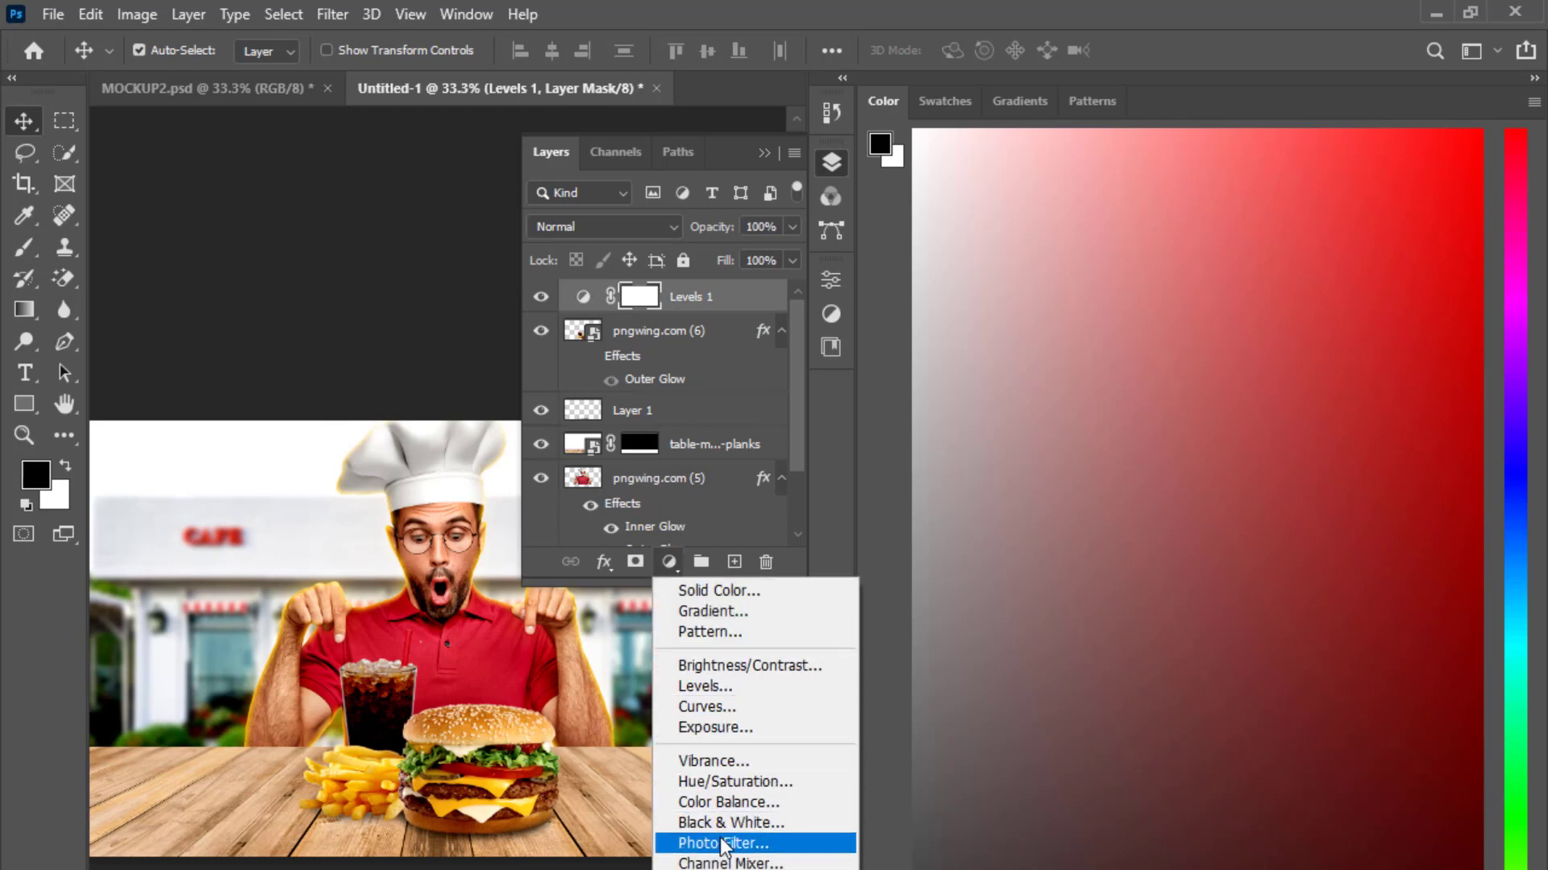
- Add a Channel Mixer adjustment with Red at -2 and Green at +102
{"action": "left_click", "coordinate": [711, 863]}
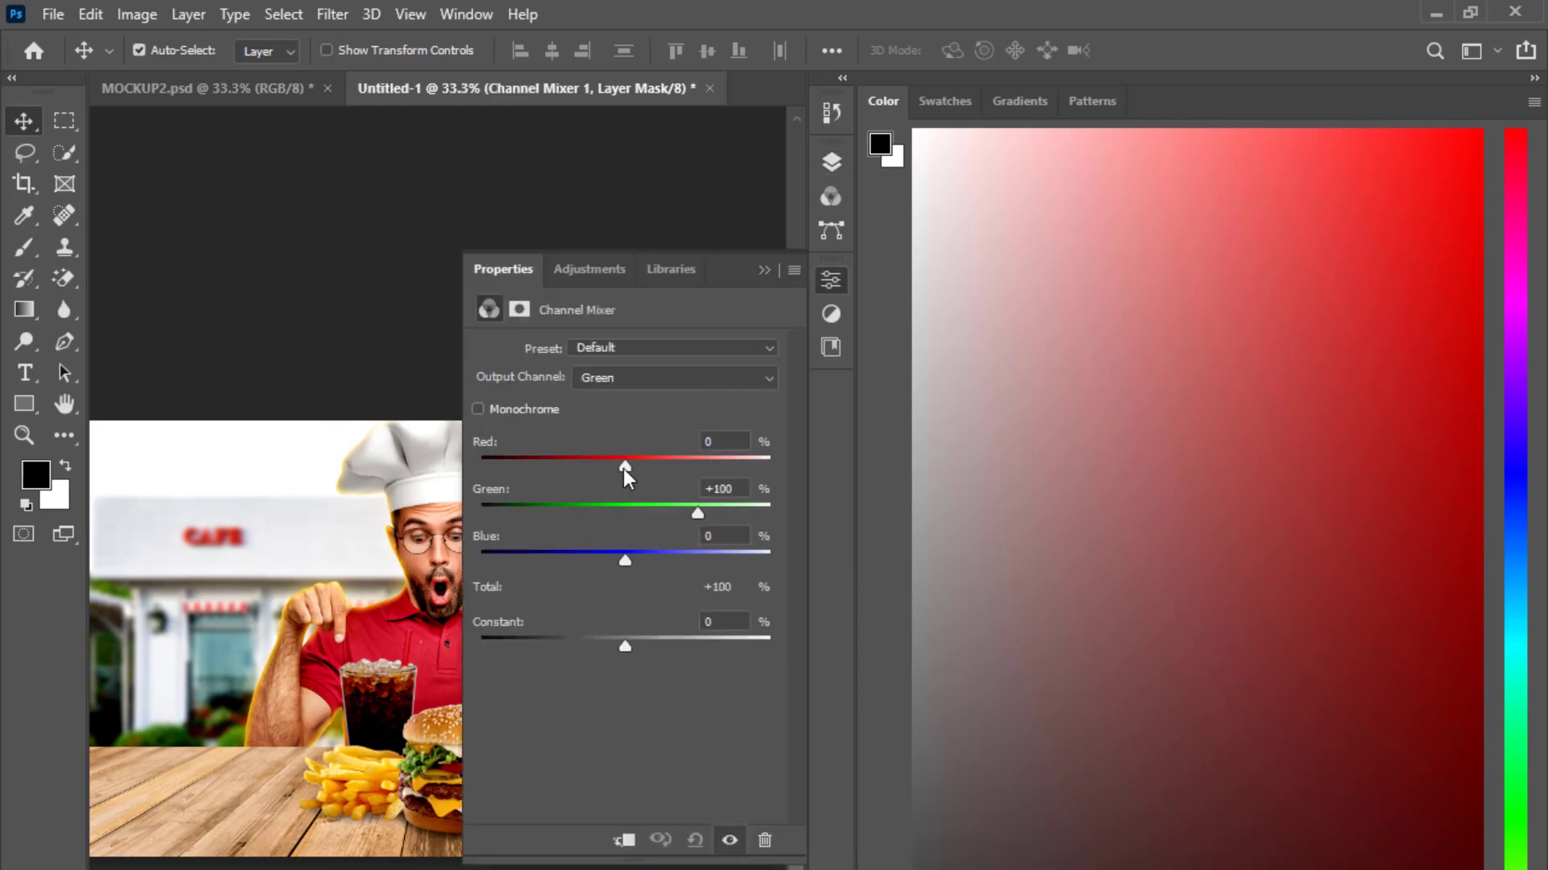
{"action": "left_click_drag", "start_coordinate": [623, 467], "coordinate": [625, 468]}
{"action": "left_click_drag", "start_coordinate": [695, 511], "coordinate": [701, 511]}
{"action": "left_click", "coordinate": [764, 270]}
{"action": "left_click", "coordinate": [831, 161]}
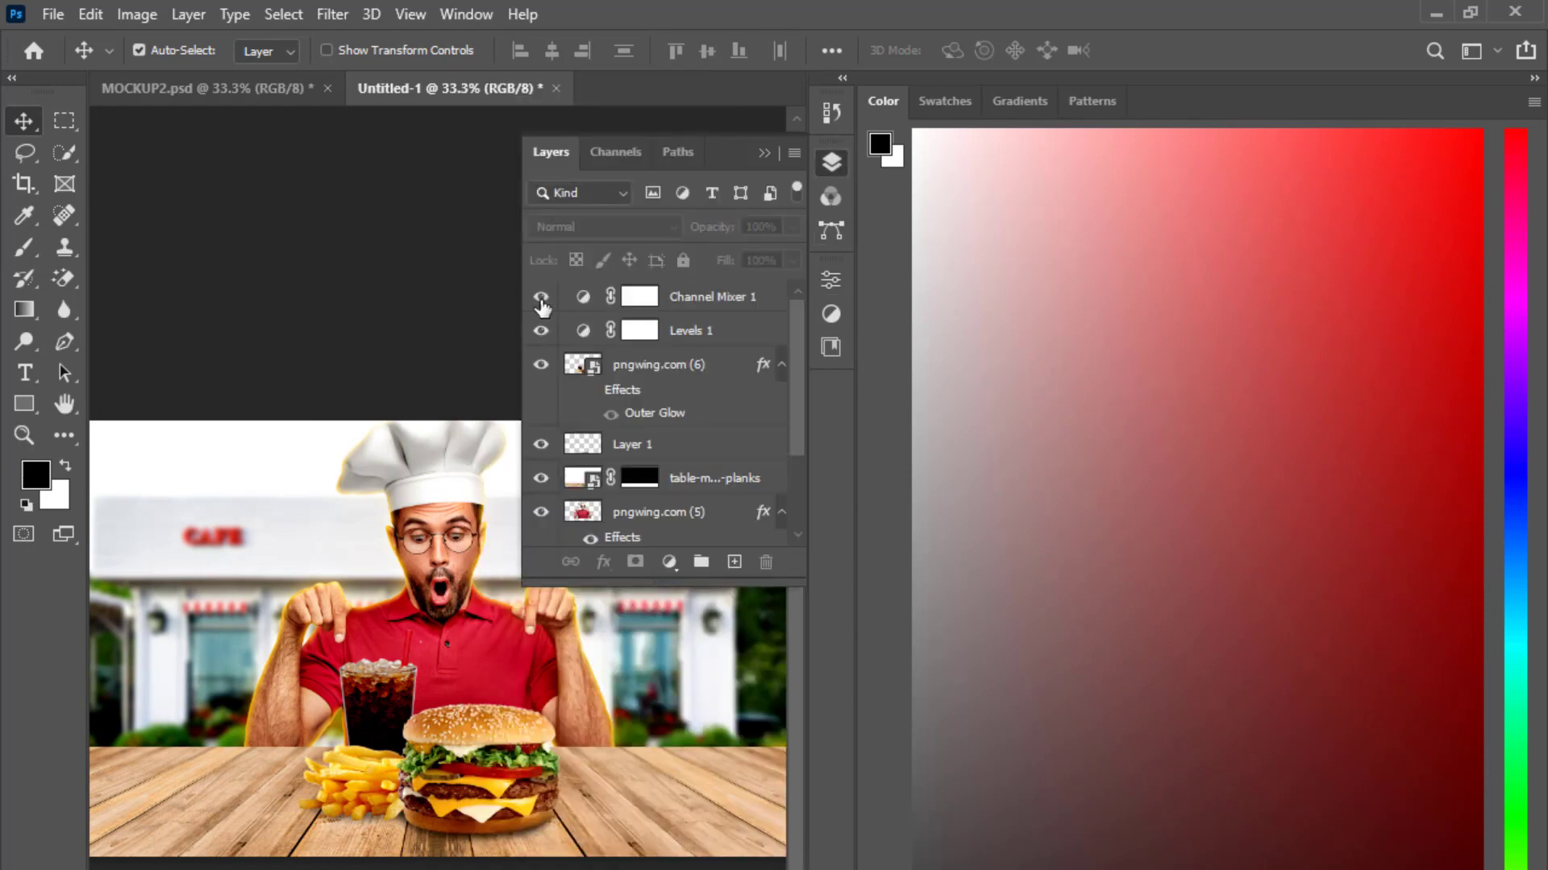
{"action": "left_click", "coordinate": [761, 153]}
- Create a new empty Layer 2 above the Channel Mixer 1 layer
{"action": "key", "text": "ctrl+minus"}
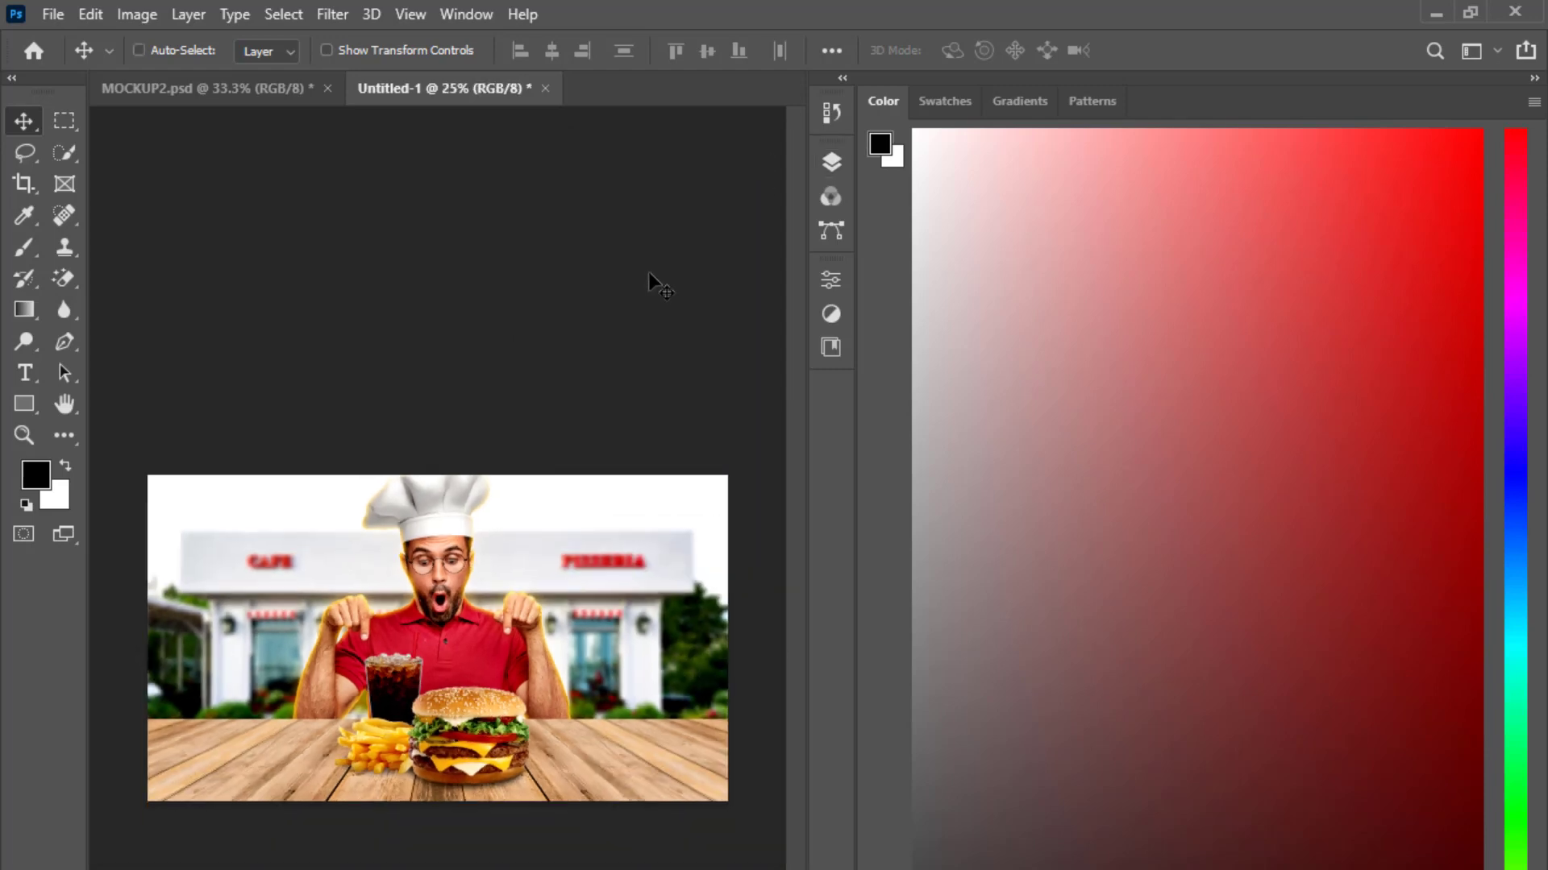
{"action": "key", "text": "ctrl+plus"}
{"action": "key", "text": "ctrl+plus"}
{"action": "key", "text": "ctrl+minus"}
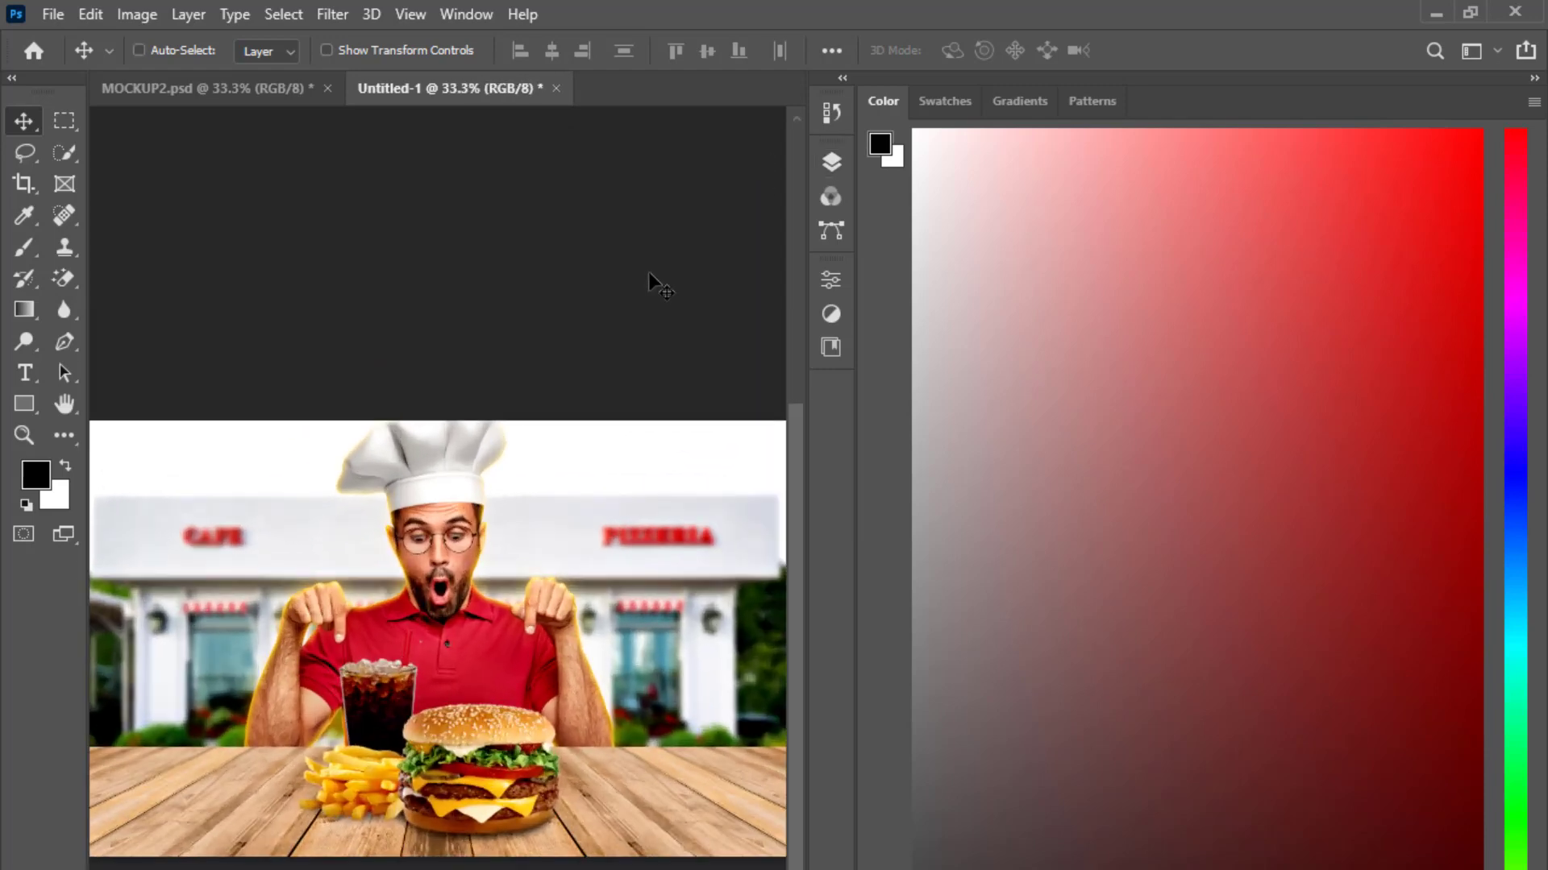
{"action": "key", "text": "ctrl+plus"}
{"action": "key", "text": "ctrl+minus"}
{"action": "key", "text": "ctrl+plus"}
{"action": "key", "text": "ctrl+minus"}
{"action": "key", "text": "ctrl+plus"}
{"action": "left_click", "coordinate": [831, 161]}
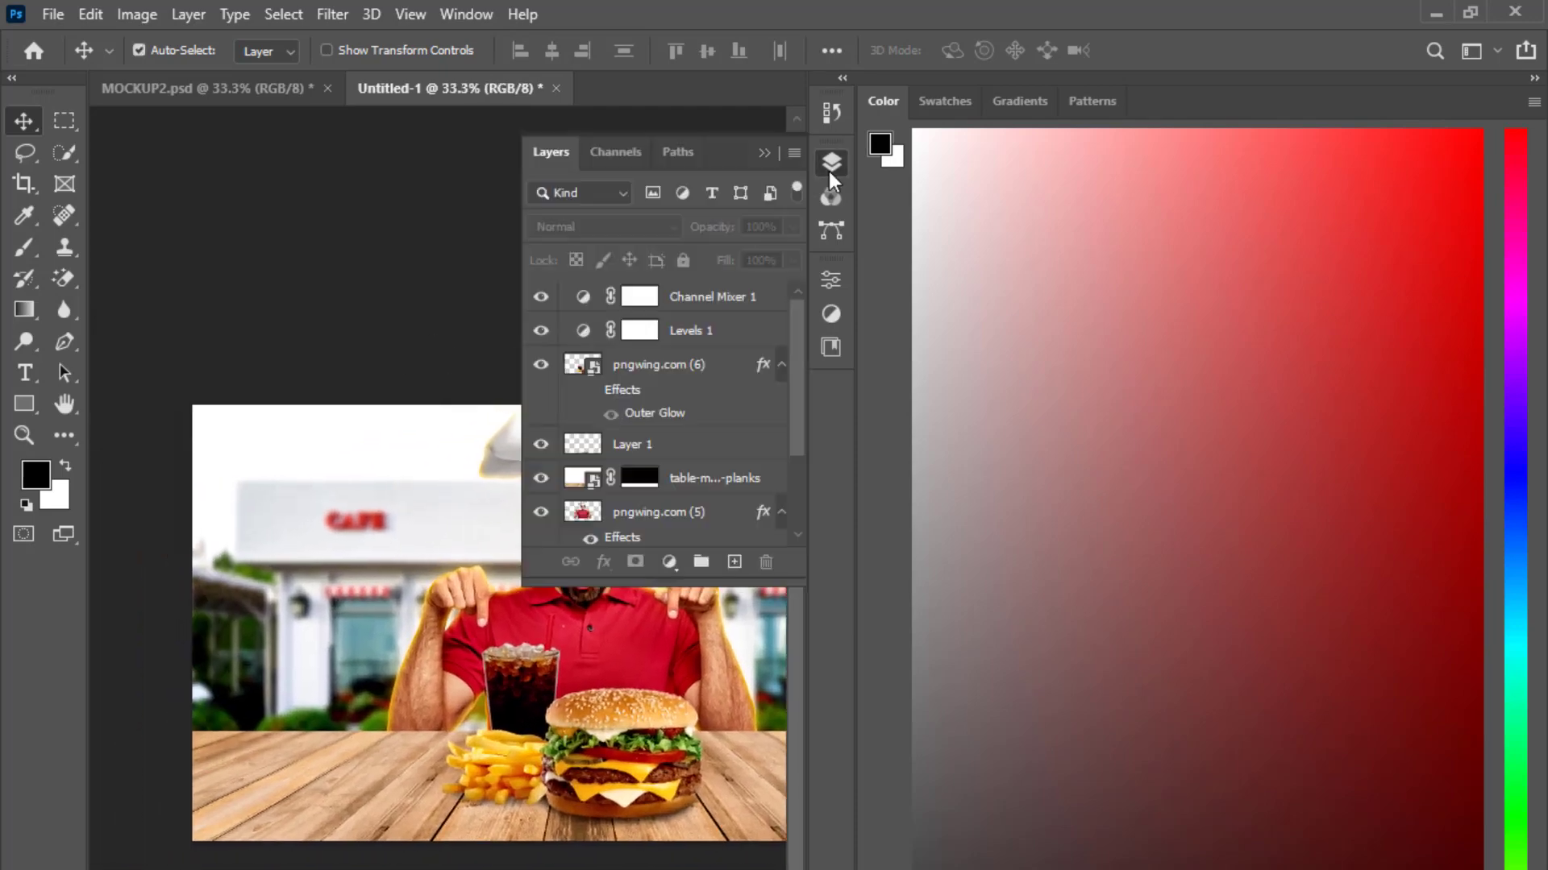
{"action": "left_click", "coordinate": [723, 300]}
{"action": "left_click", "coordinate": [734, 561]}
- Write 'ONLY $5' in black Impact and scale it up large
{"action": "left_click", "coordinate": [747, 192]}
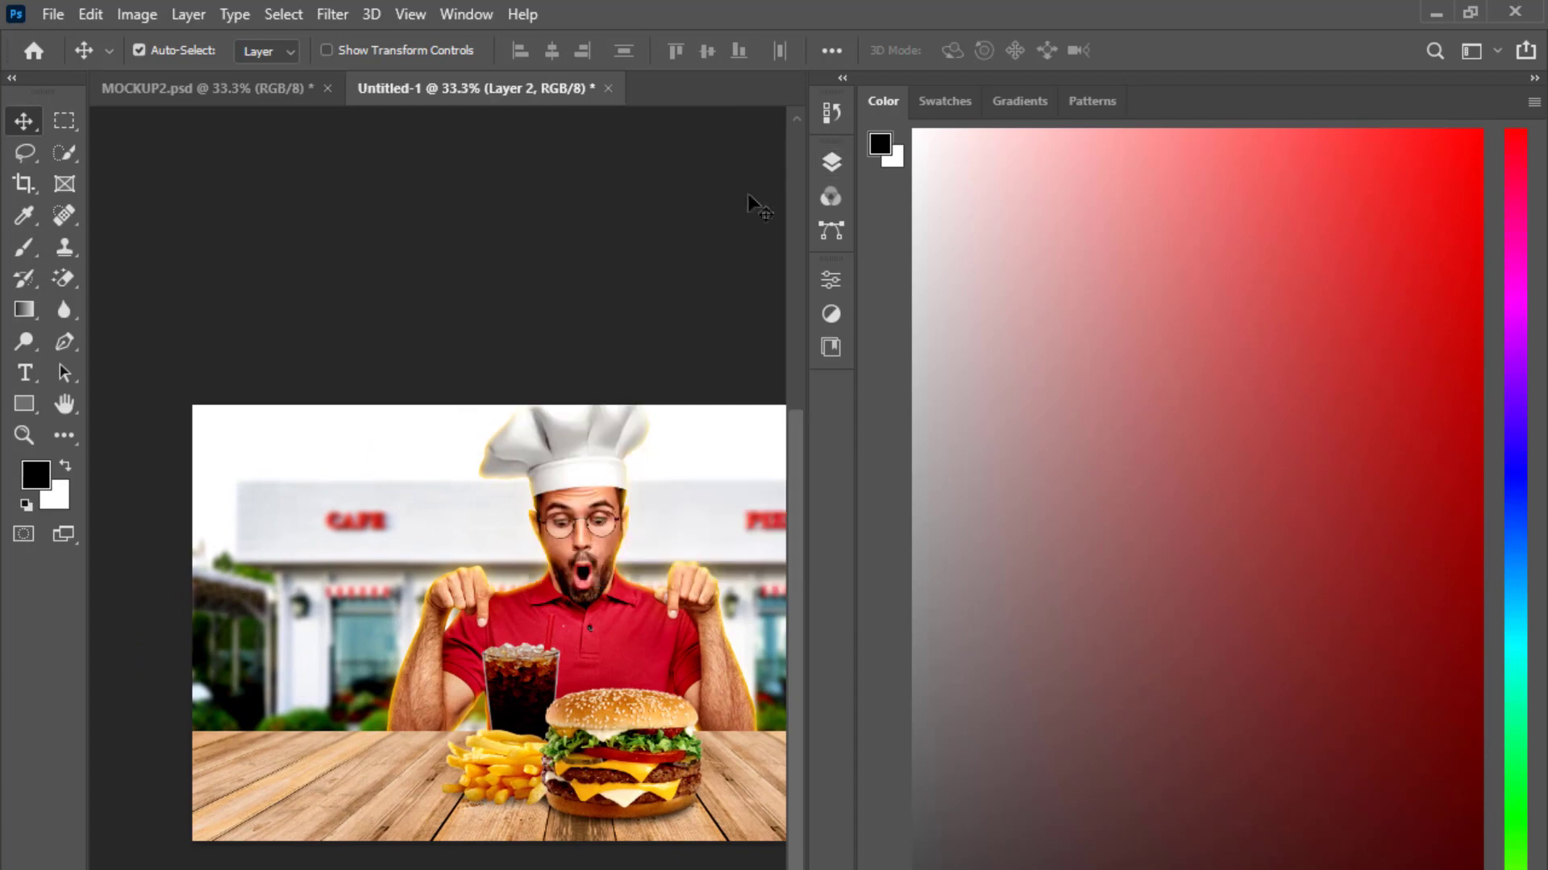
{"action": "left_click", "coordinate": [830, 159]}
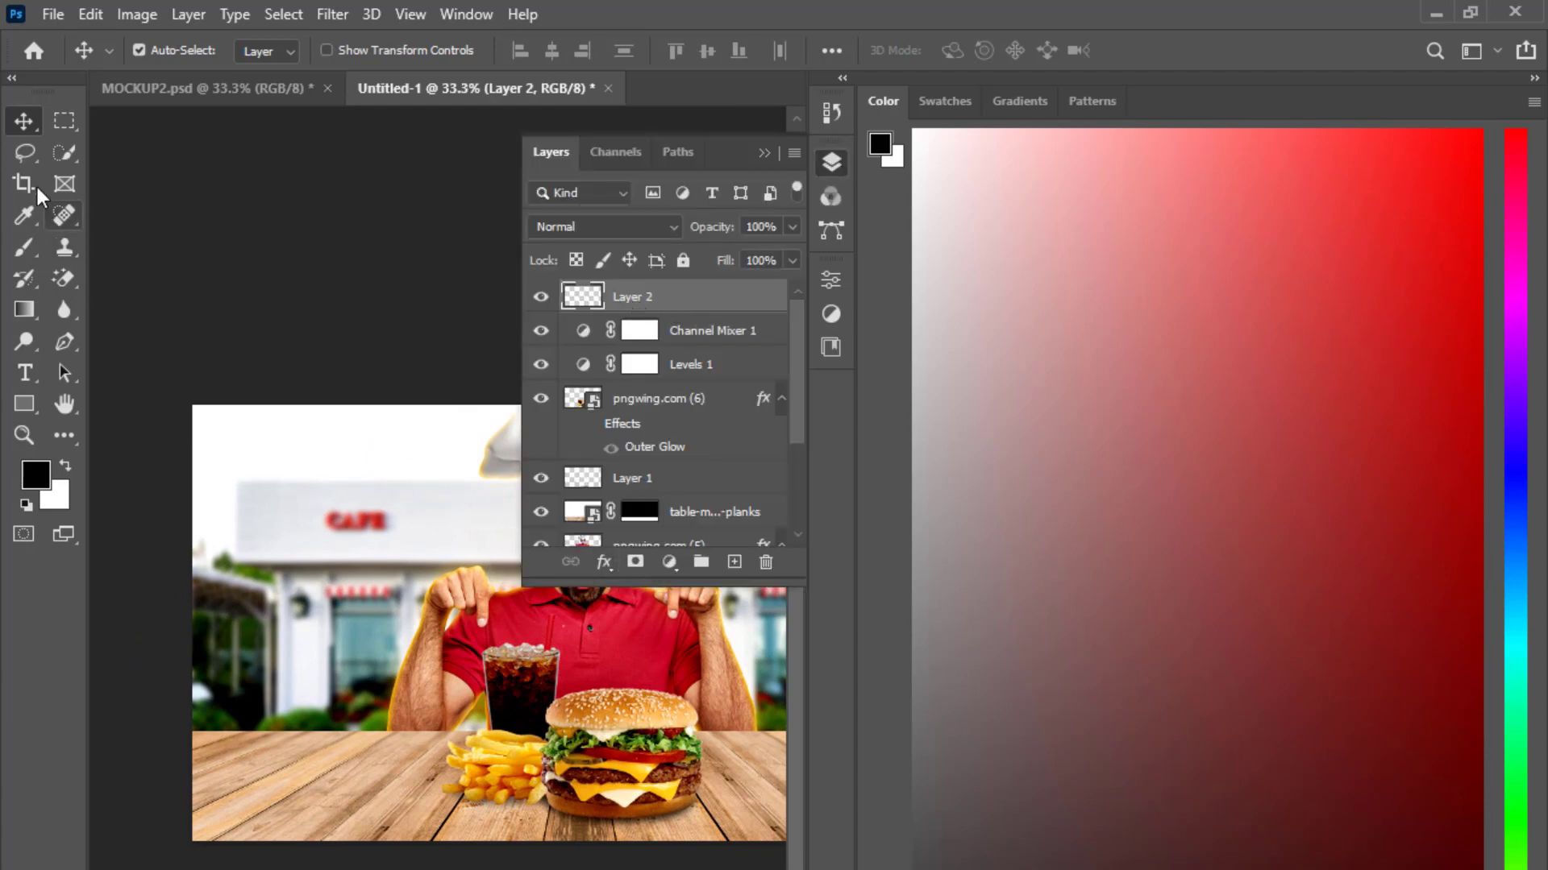
{"action": "left_click", "coordinate": [24, 372]}
{"action": "left_click", "coordinate": [295, 580]}
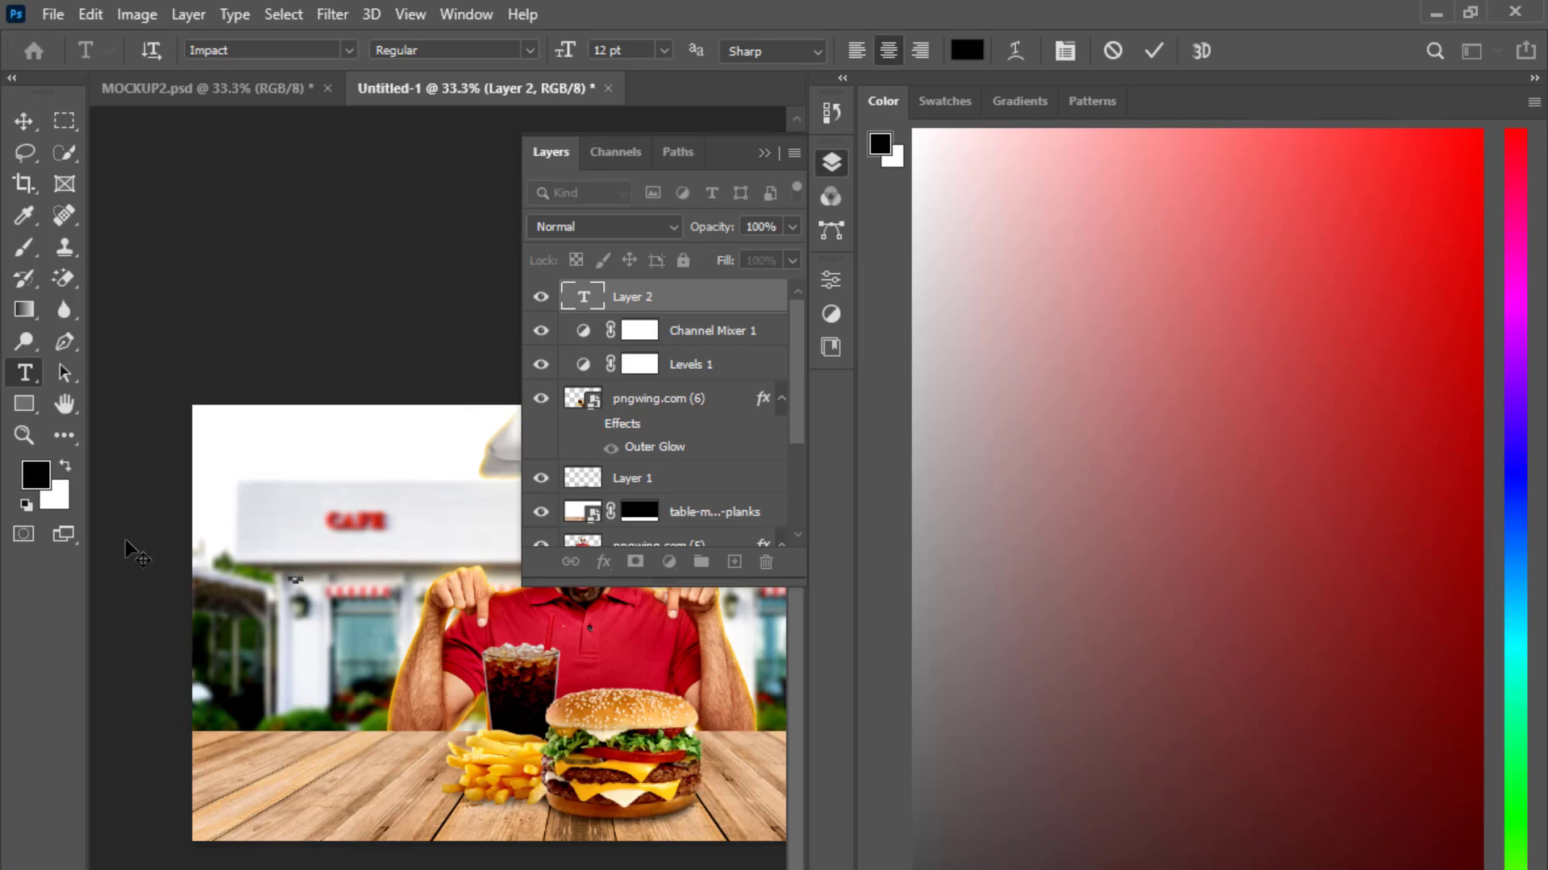
{"action": "left_click", "coordinate": [24, 124]}
{"action": "key", "text": "ctrl+t"}
{"action": "left_click_drag", "start_coordinate": [301, 582], "coordinate": [329, 527]}
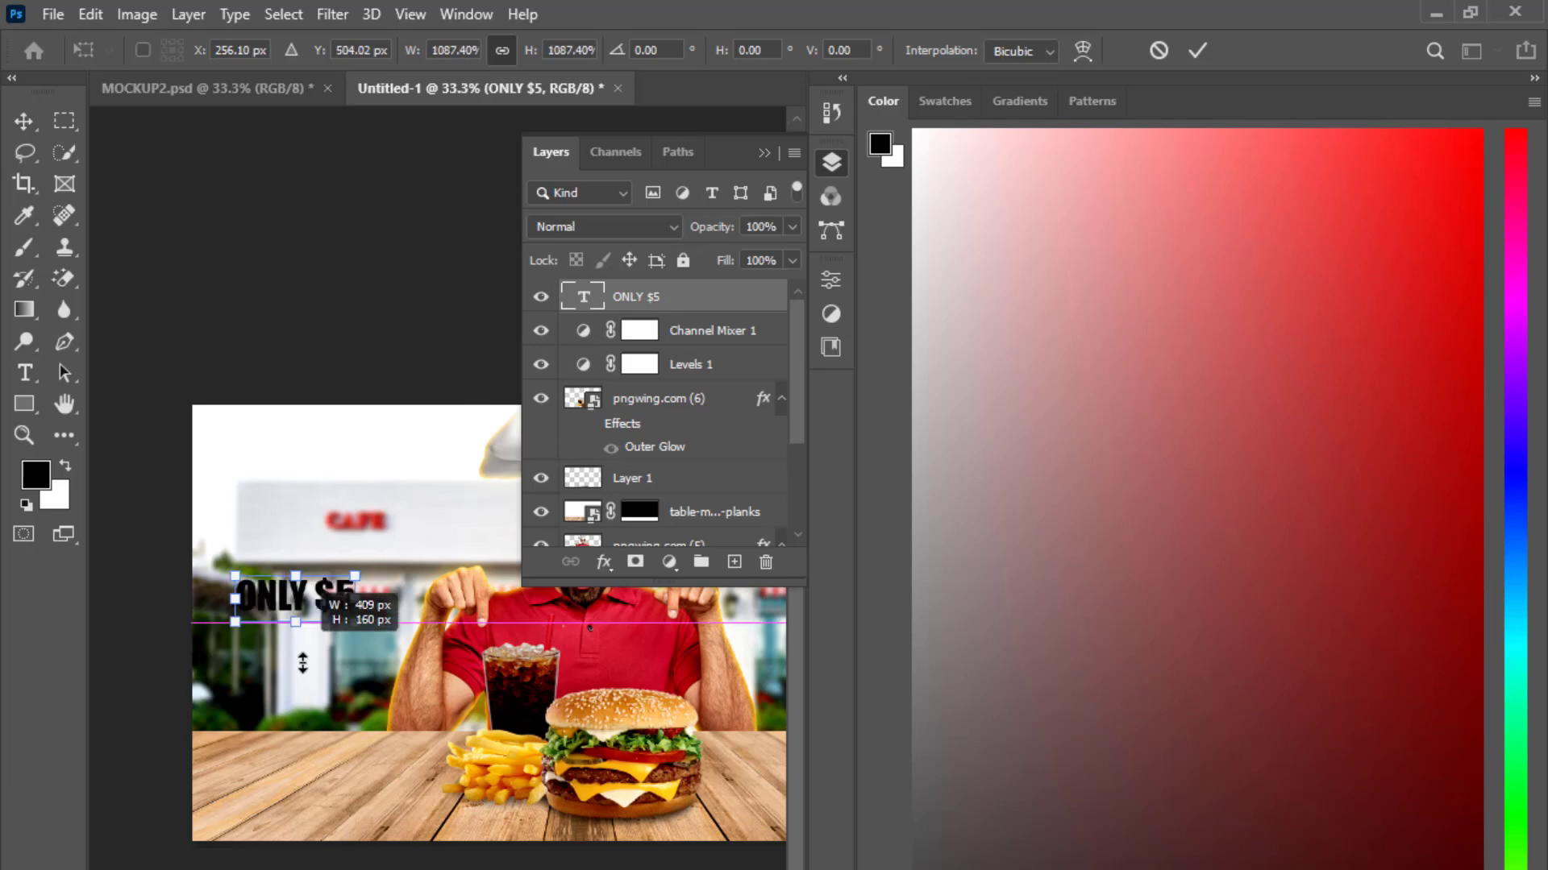
{"action": "key", "text": "Return"}
- Duplicate the line below, retype it as 'FASTFOODS' and align both lines
{"action": "left_click", "coordinate": [24, 121]}
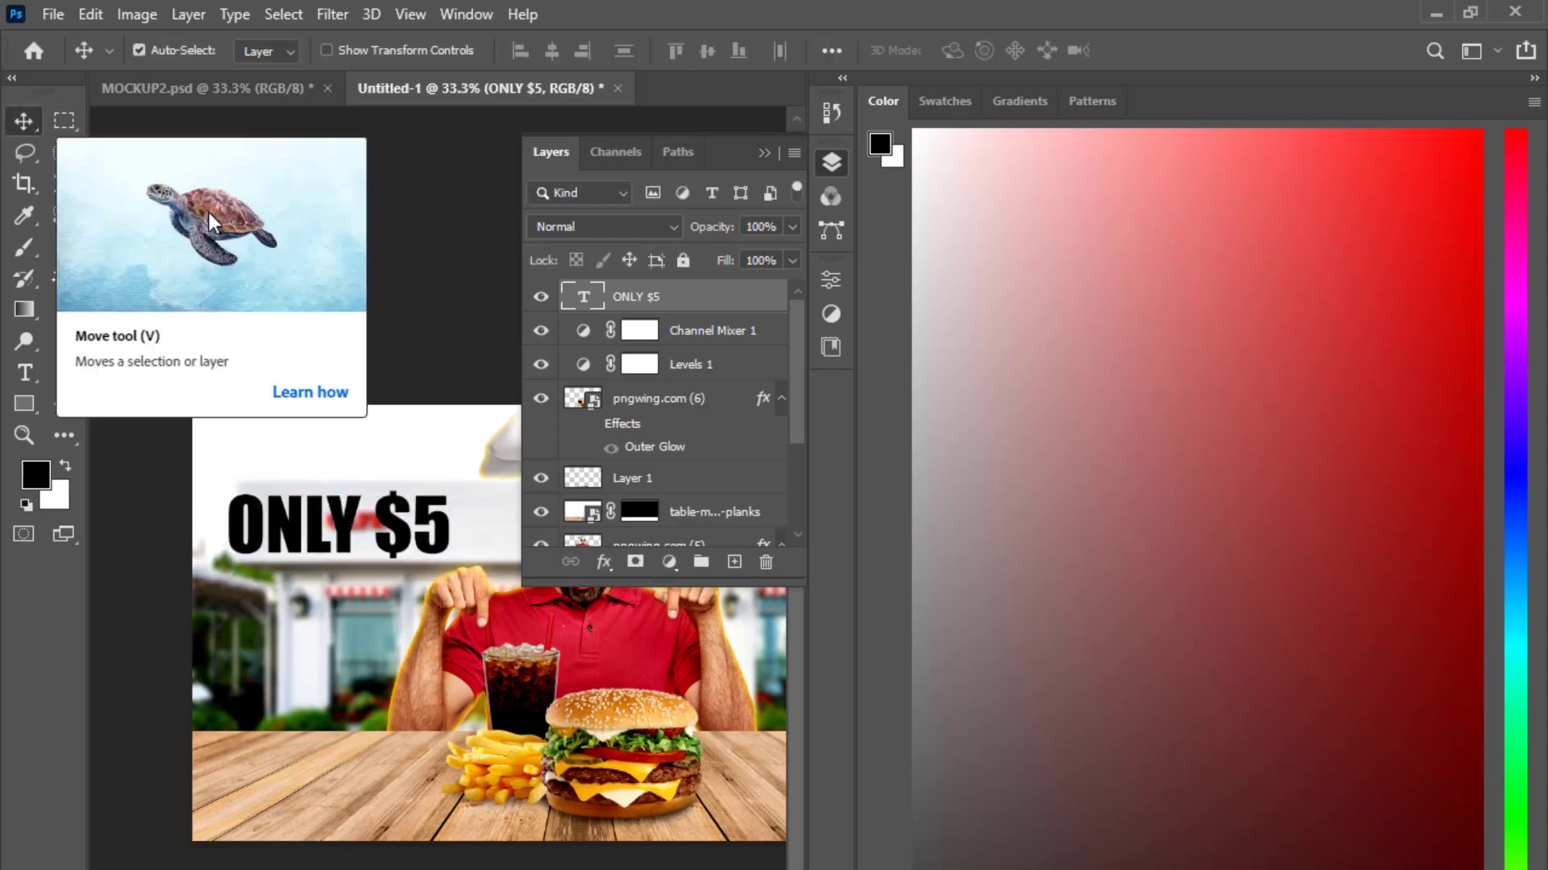
{"action": "left_click_drag", "start_coordinate": [354, 520], "coordinate": [352, 598]}
{"action": "double_click", "coordinate": [352, 601]}
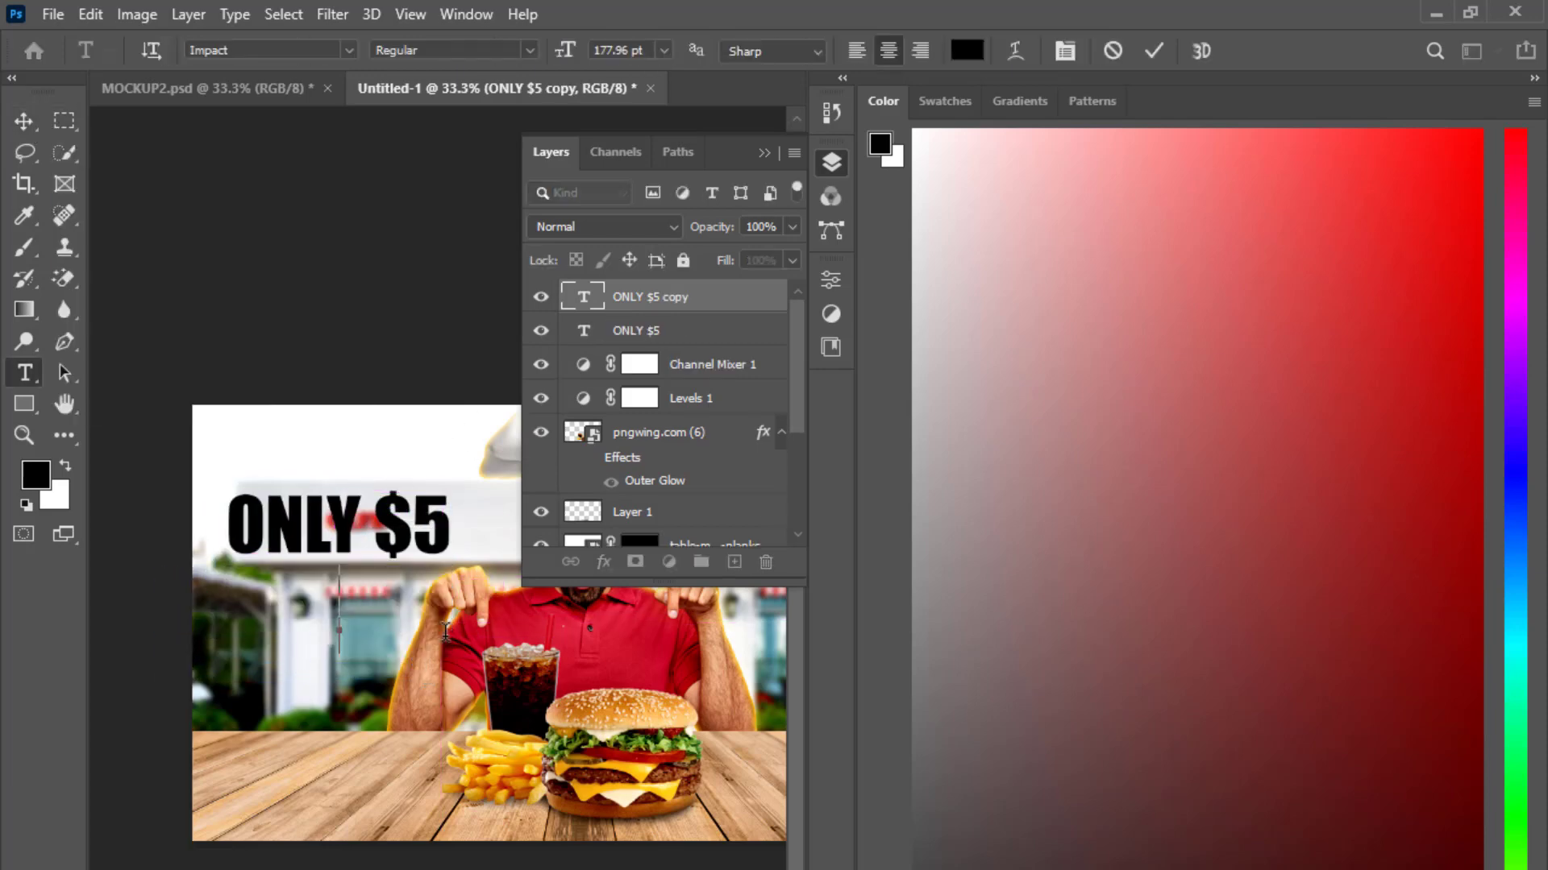
{"action": "type", "text": "FASTFOODS"}
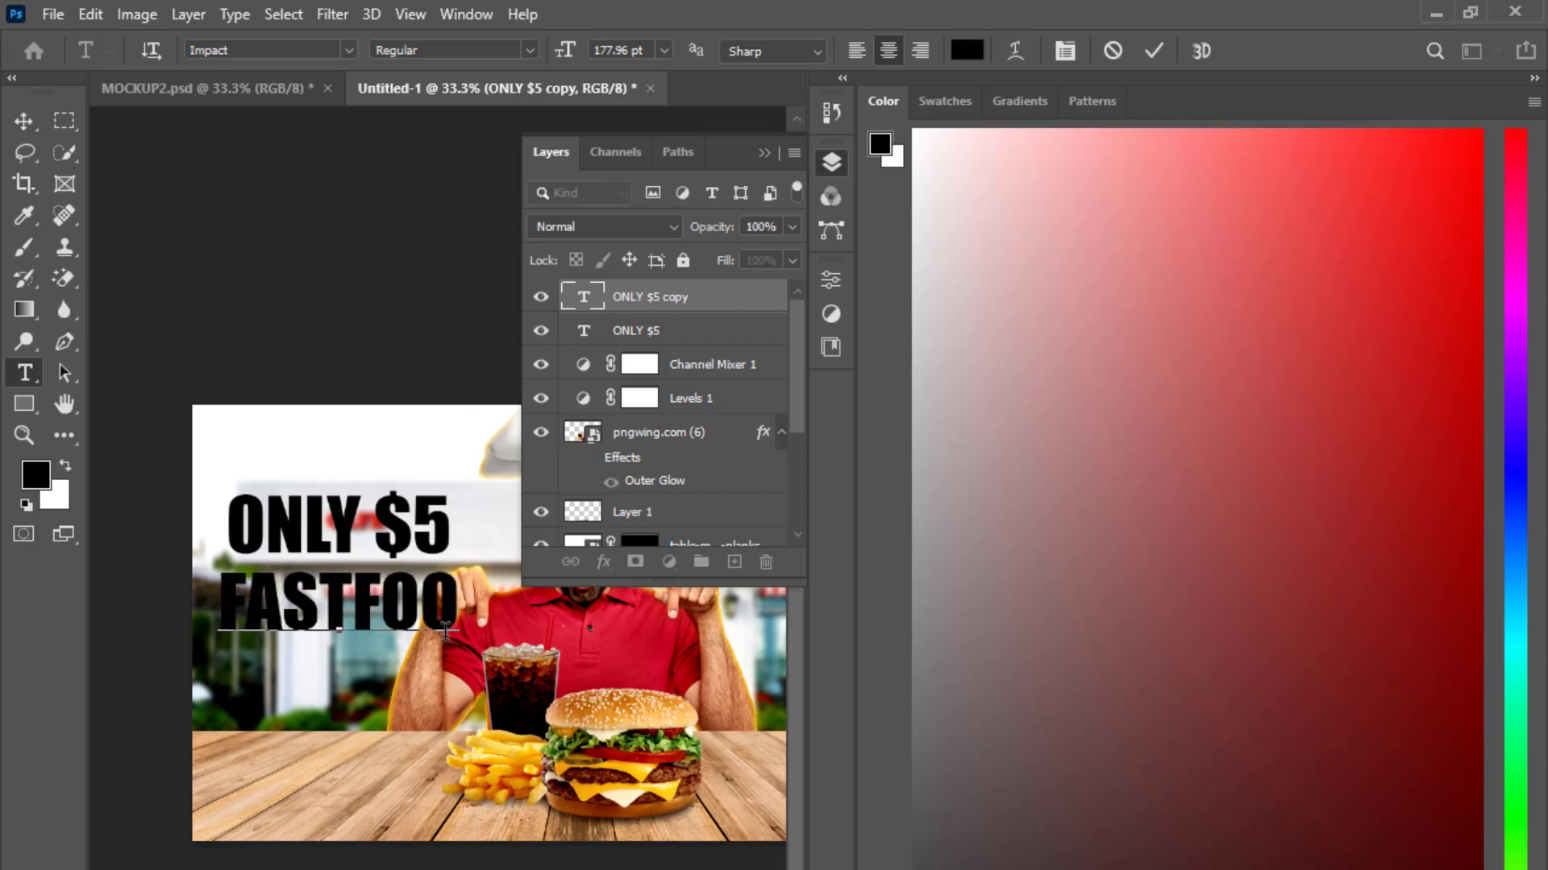
{"action": "left_click", "coordinate": [25, 121]}
{"action": "left_click_drag", "start_coordinate": [334, 598], "coordinate": [340, 598]}
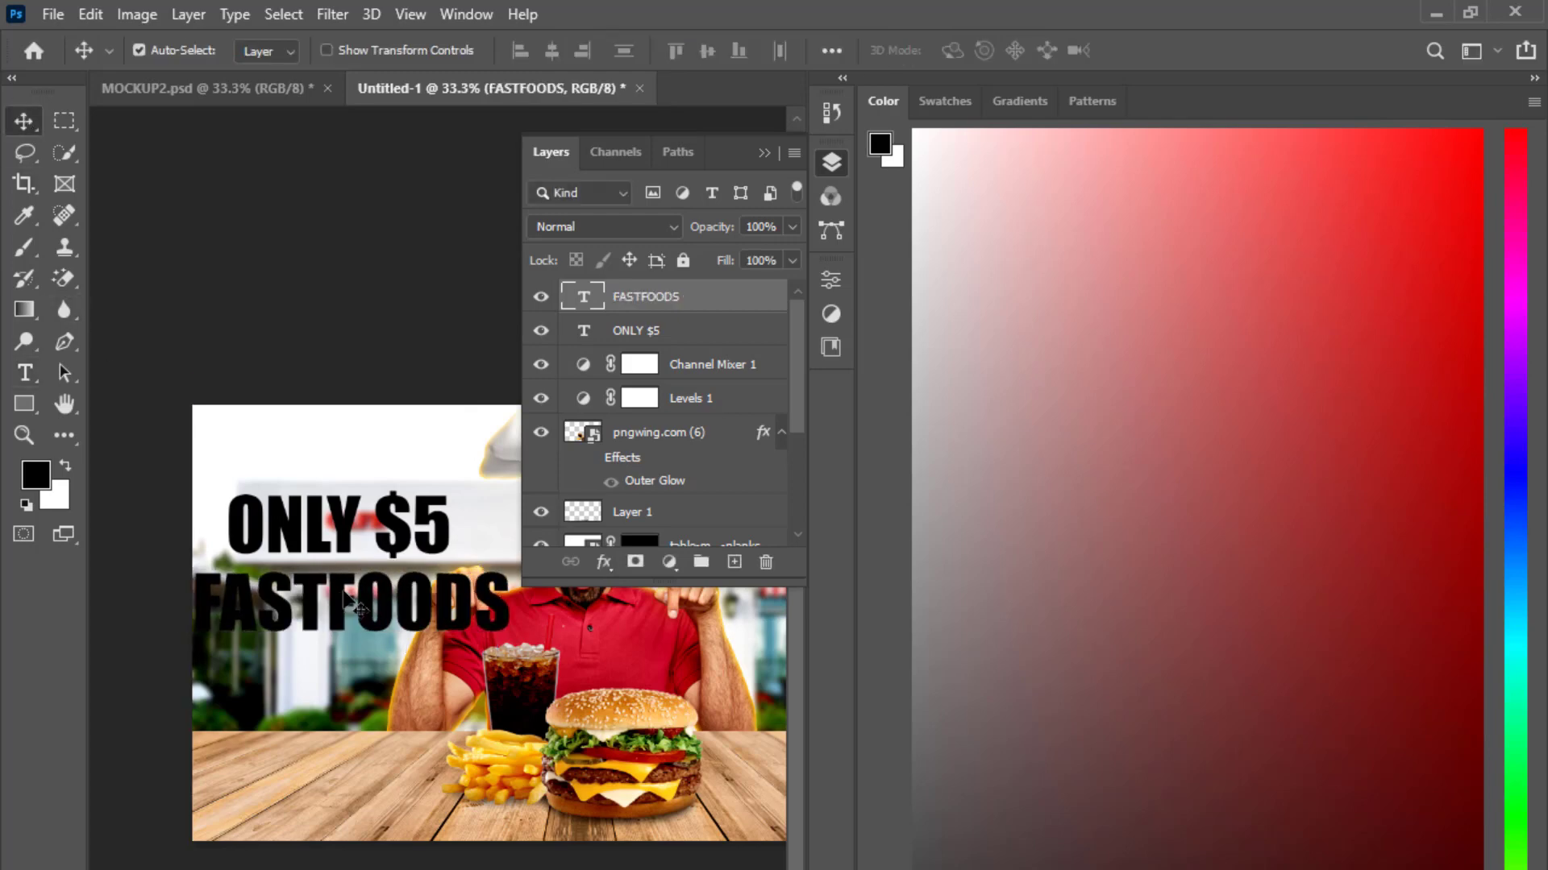
{"action": "left_click_drag", "start_coordinate": [353, 518], "coordinate": [366, 520]}
- Set both 'ONLY $5' and 'FASTFOODS' text colours to white #ffffff
{"action": "left_click", "coordinate": [830, 284]}
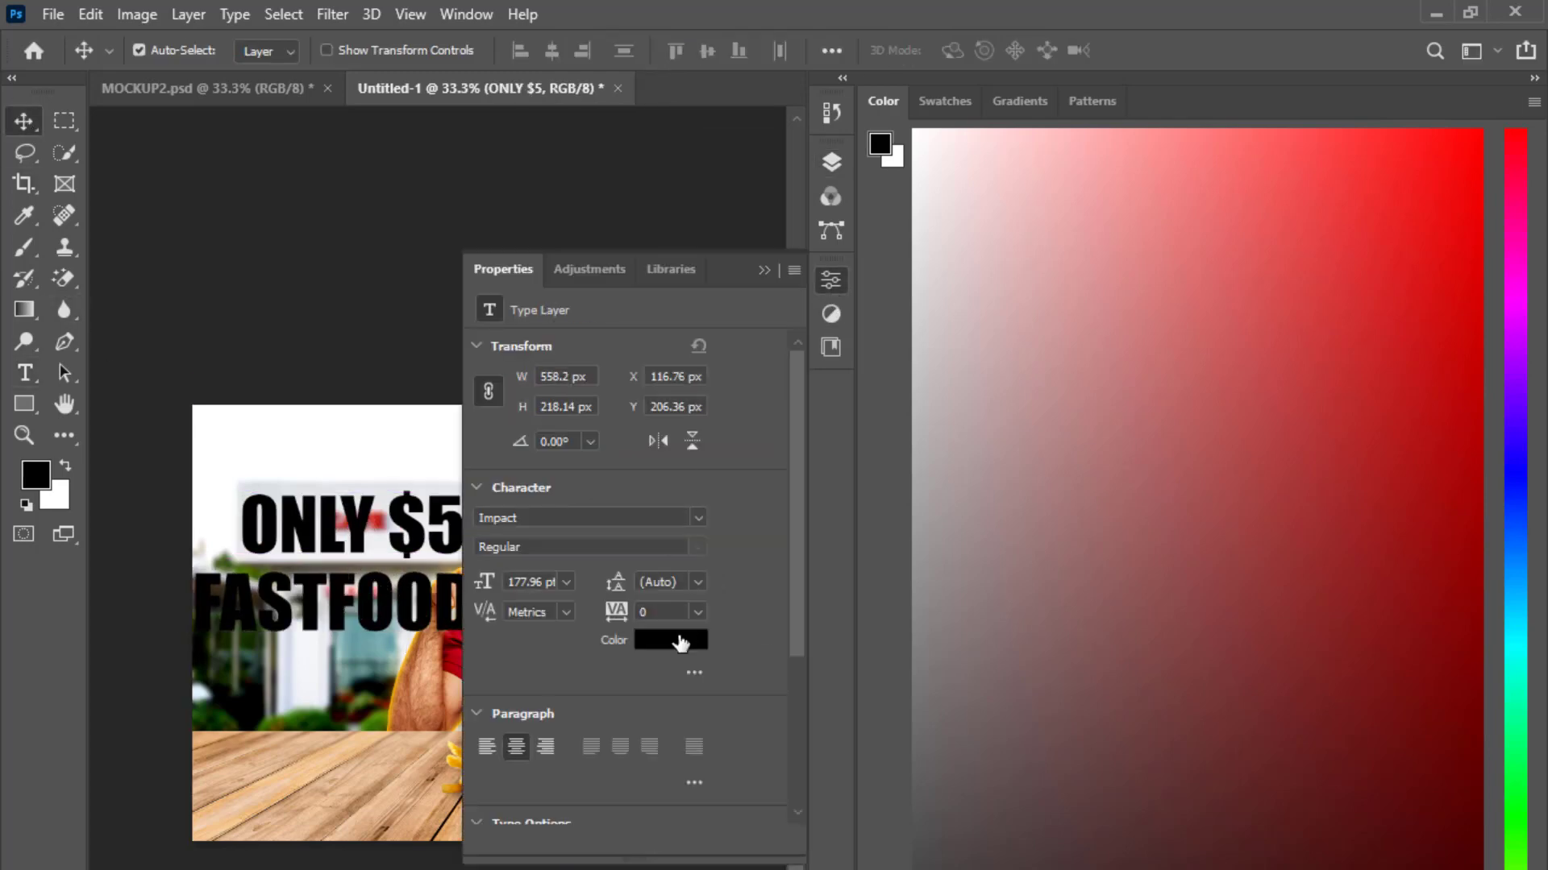
{"action": "left_click", "coordinate": [670, 639]}
{"action": "type", "text": "ffffff"}
{"action": "left_click", "coordinate": [621, 238]}
{"action": "left_click", "coordinate": [435, 600]}
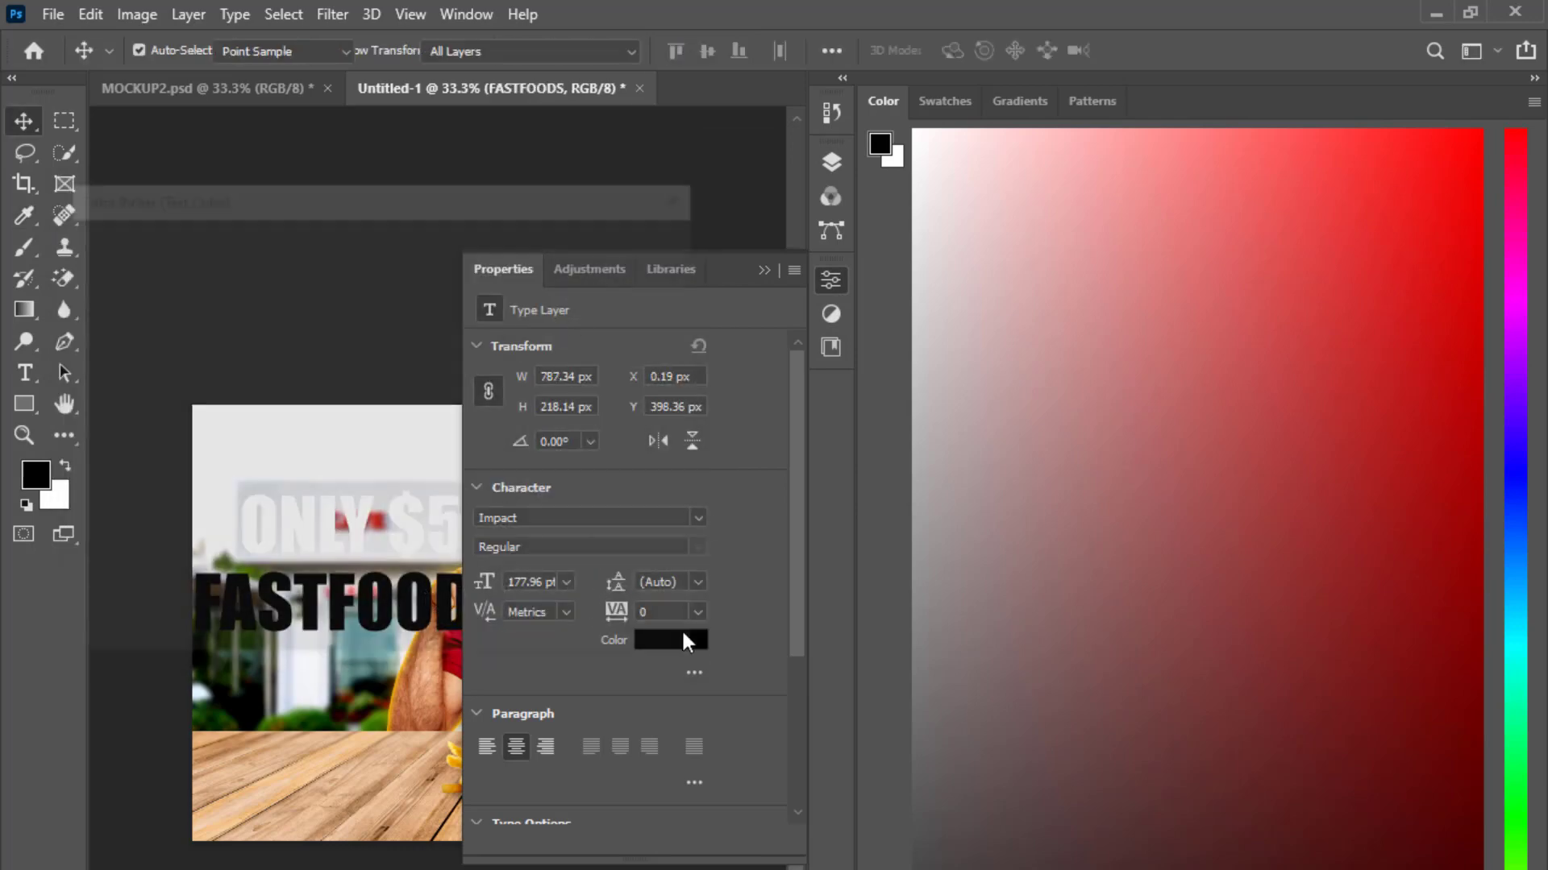
{"action": "left_click", "coordinate": [670, 639]}
{"action": "type", "text": "ffffff"}
{"action": "left_click", "coordinate": [621, 238]}
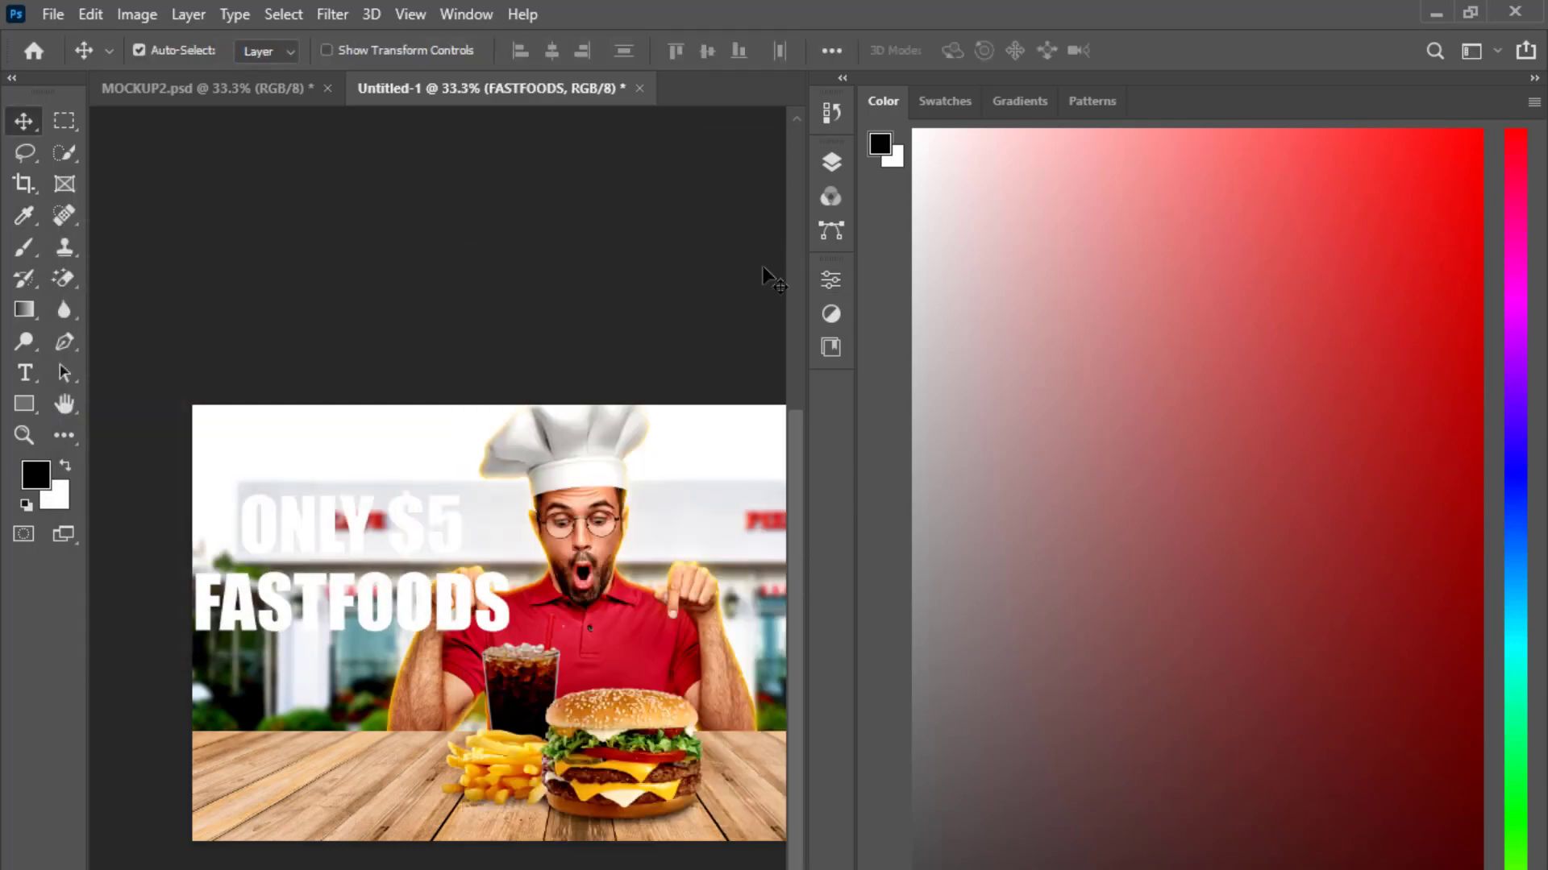
- Change the second line to 'FASTFOODS!' and move the two lines closer together
{"action": "left_click", "coordinate": [398, 512]}
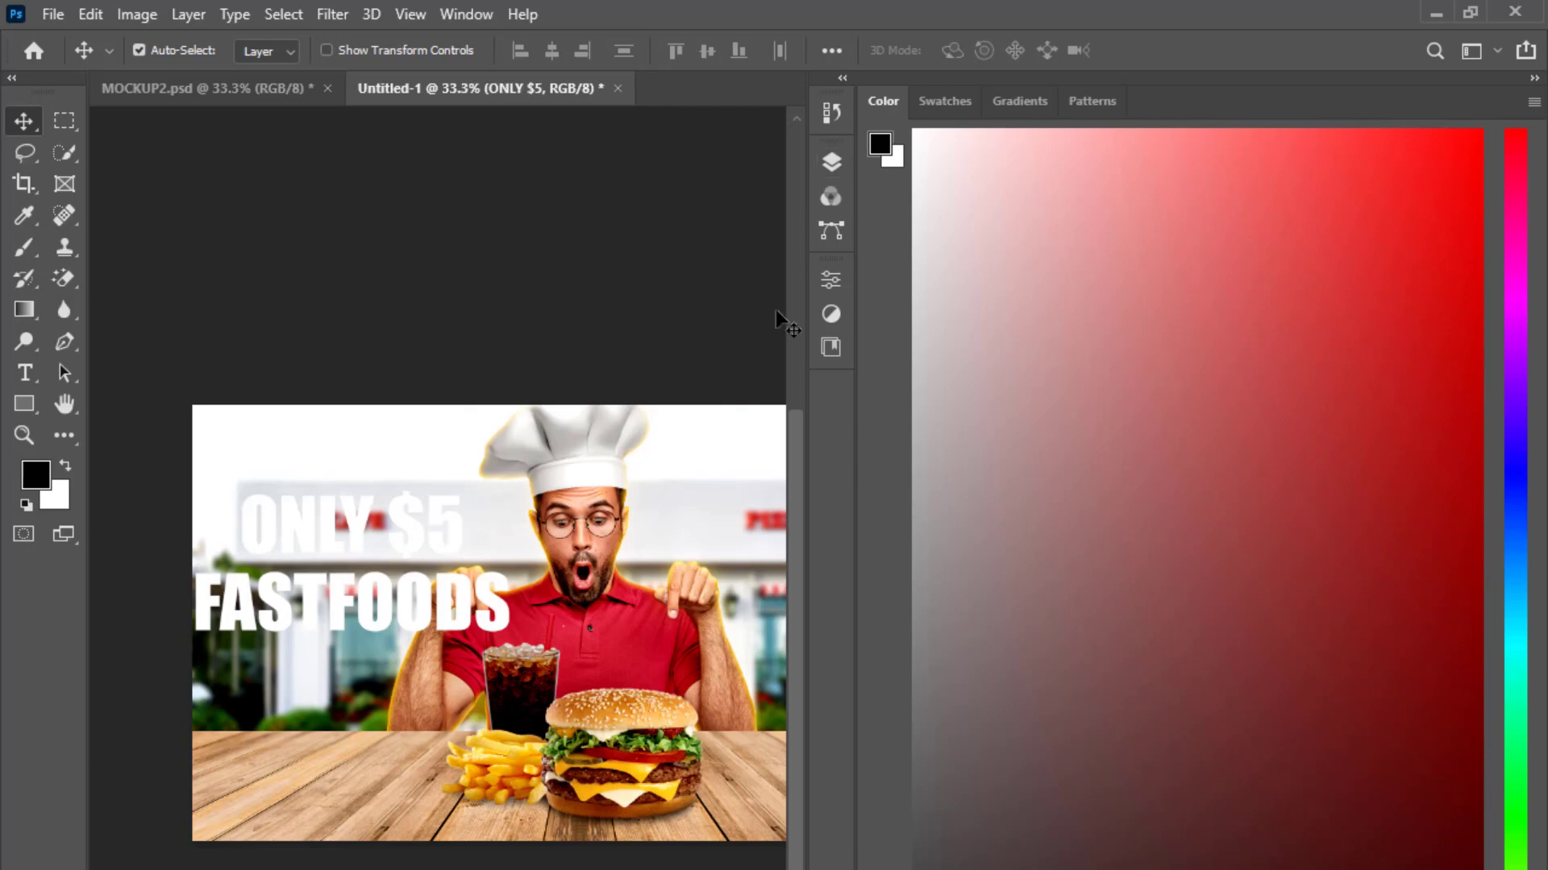
{"action": "double_click", "coordinate": [495, 603]}
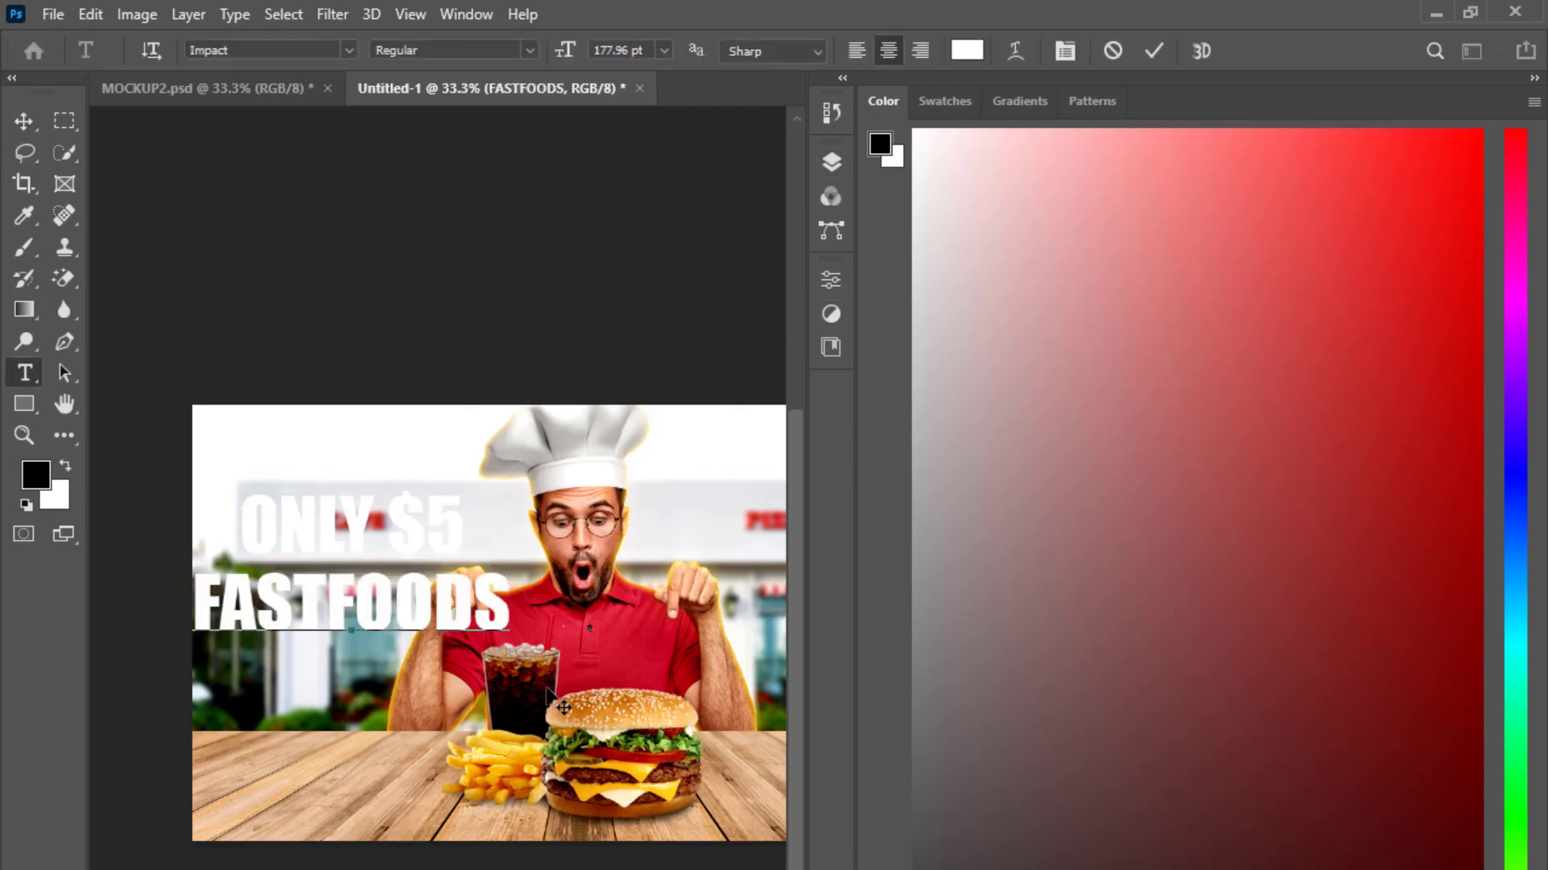
{"action": "type", "text": "!"}
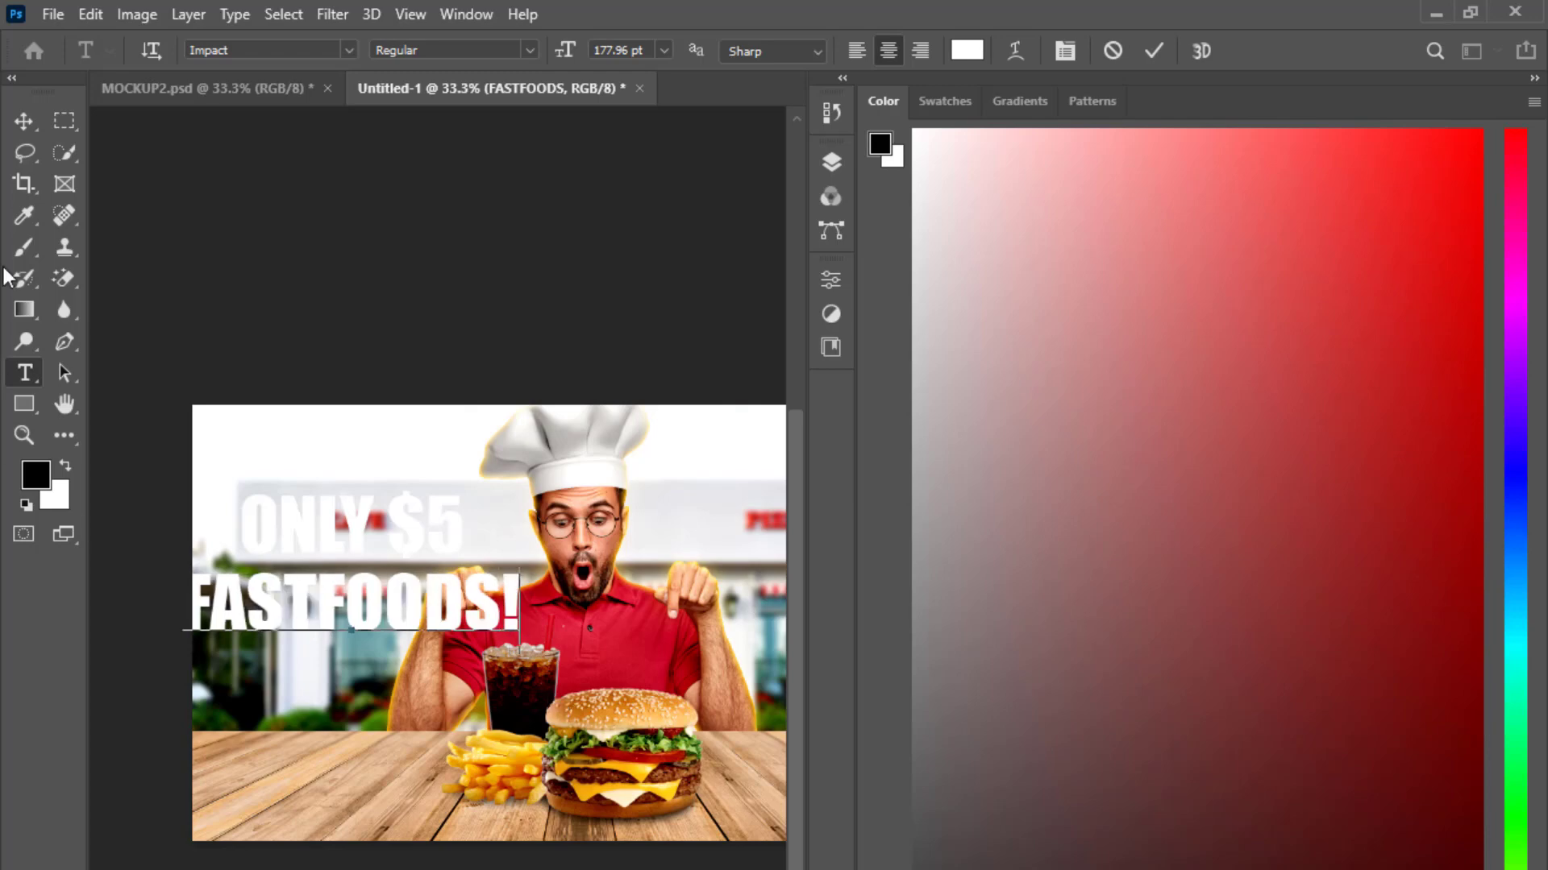
{"action": "key", "text": "ctrl+Return"}
{"action": "key", "text": "v"}
{"action": "left_click_drag", "start_coordinate": [363, 621], "coordinate": [370, 610]}
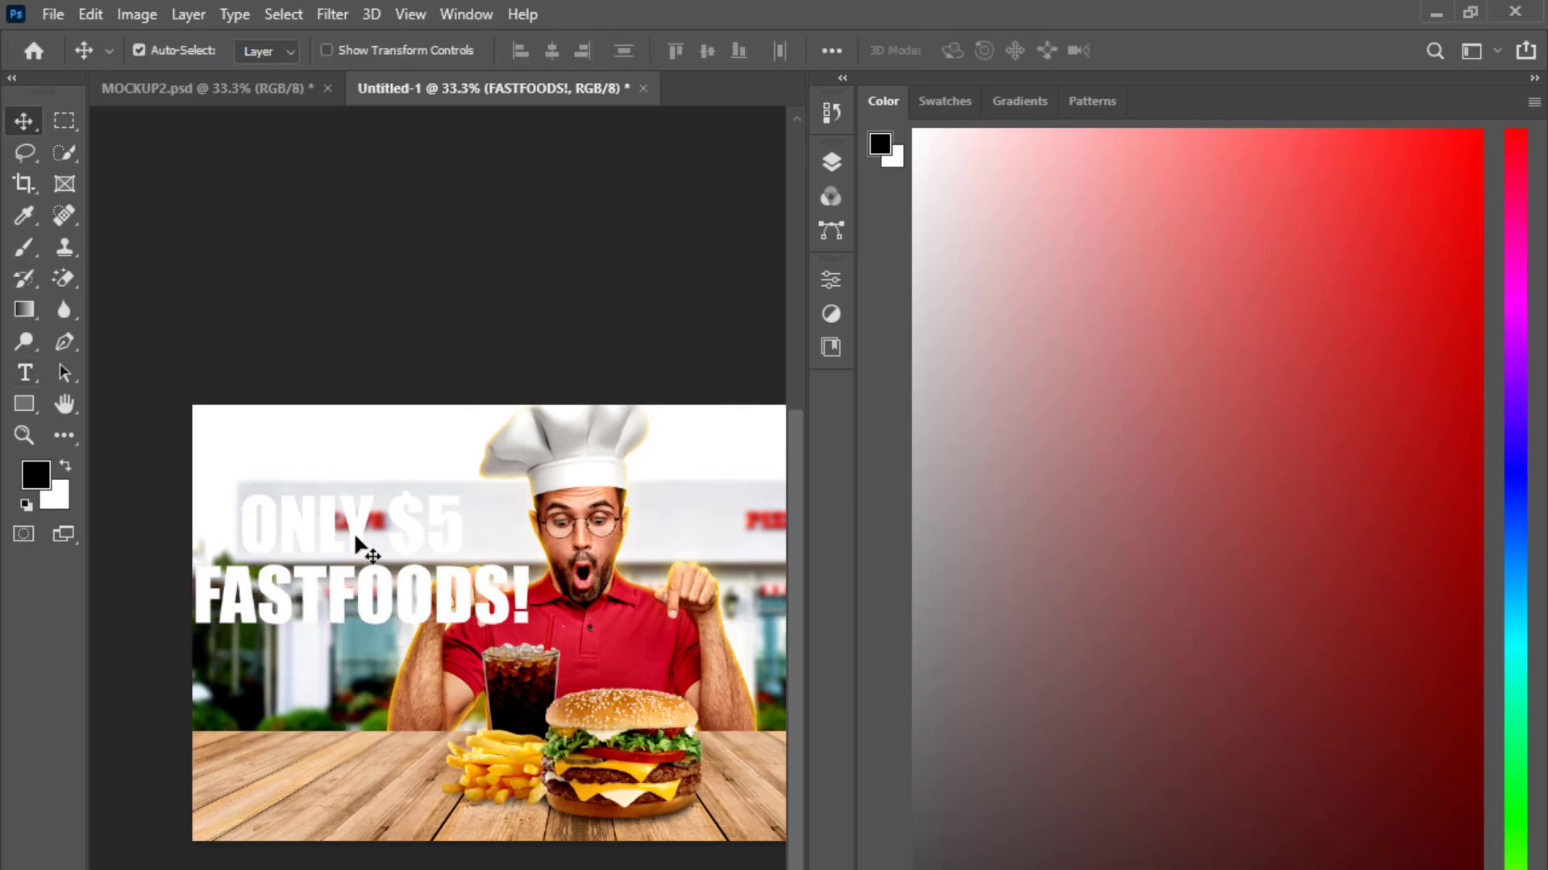
{"action": "left_click_drag", "start_coordinate": [353, 530], "coordinate": [364, 532]}
{"action": "left_click", "coordinate": [339, 693]}
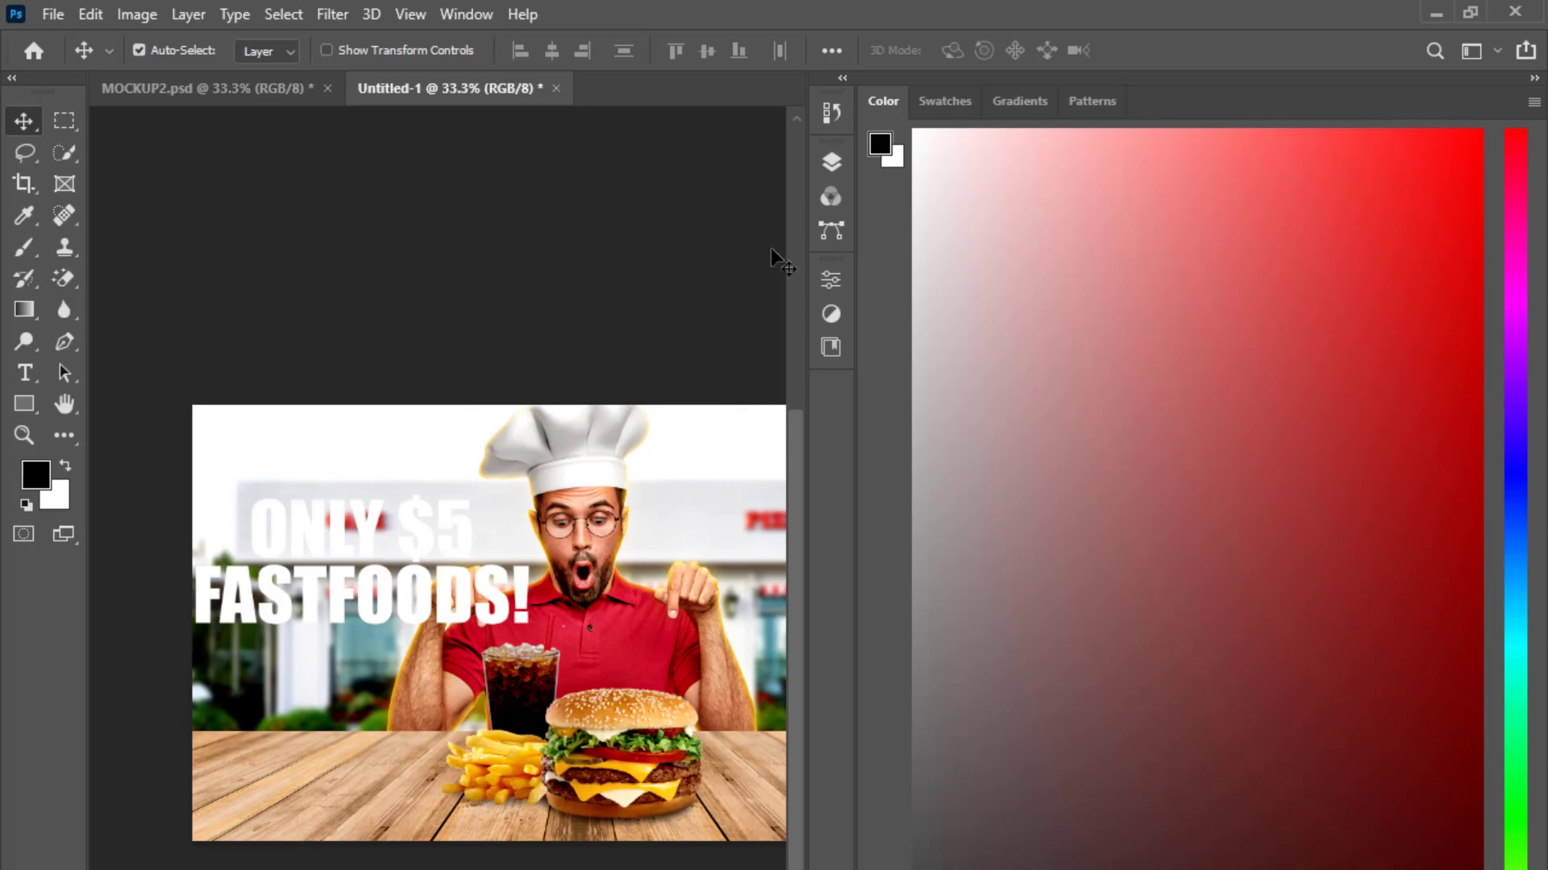
{"action": "left_click", "coordinate": [847, 165]}
- Add a drop shadow and stroke outline to the FASTFOODS! text
{"action": "double_click", "coordinate": [720, 299]}
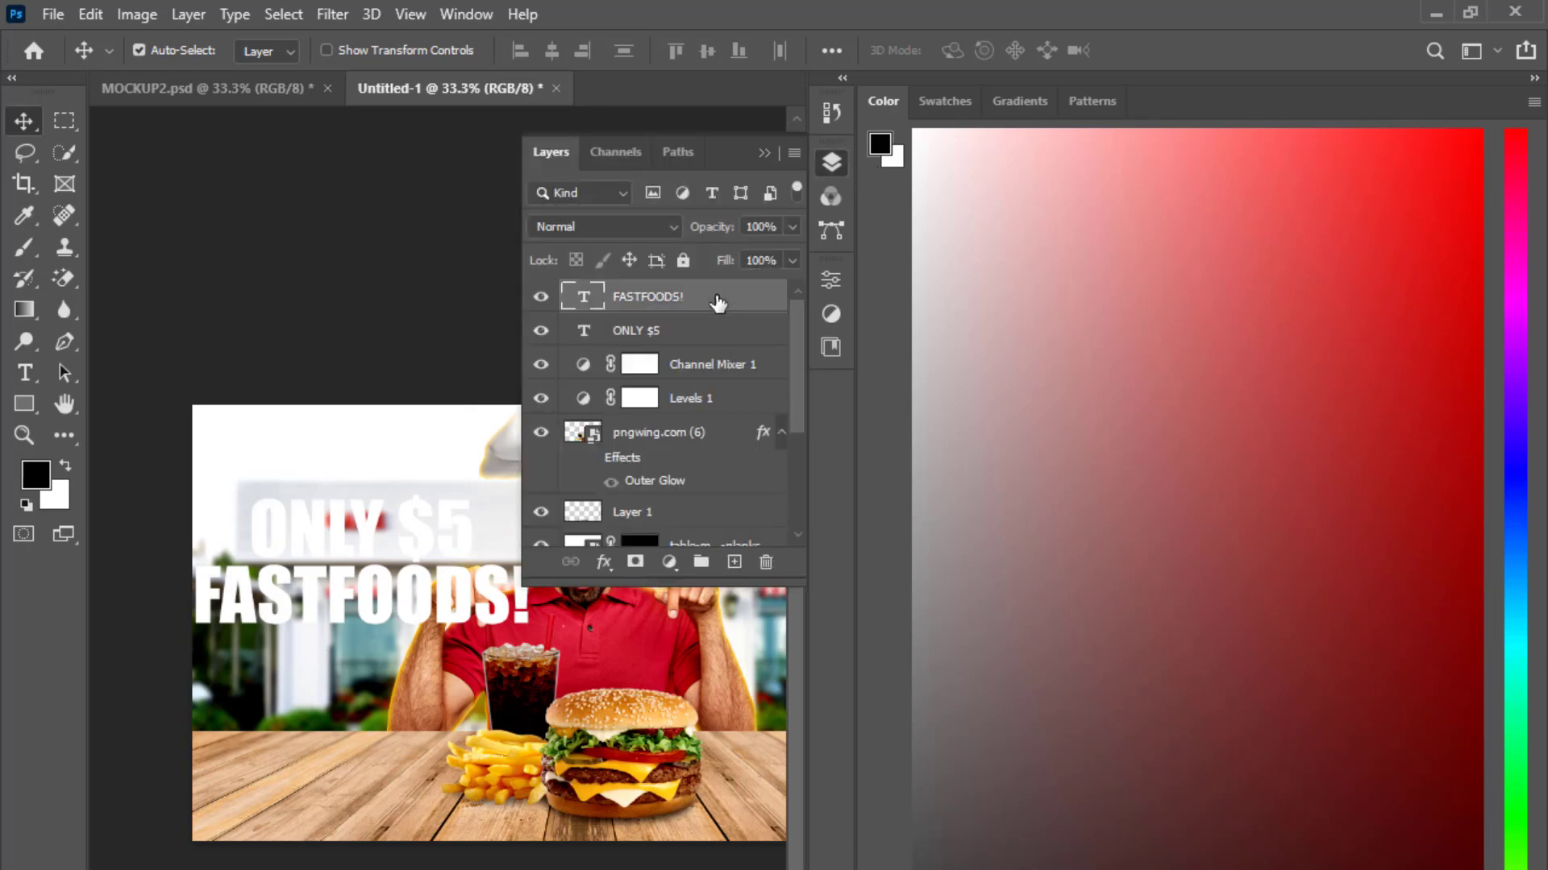
{"action": "left_click_drag", "start_coordinate": [330, 457], "coordinate": [722, 167]}
{"action": "left_click", "coordinate": [625, 615]}
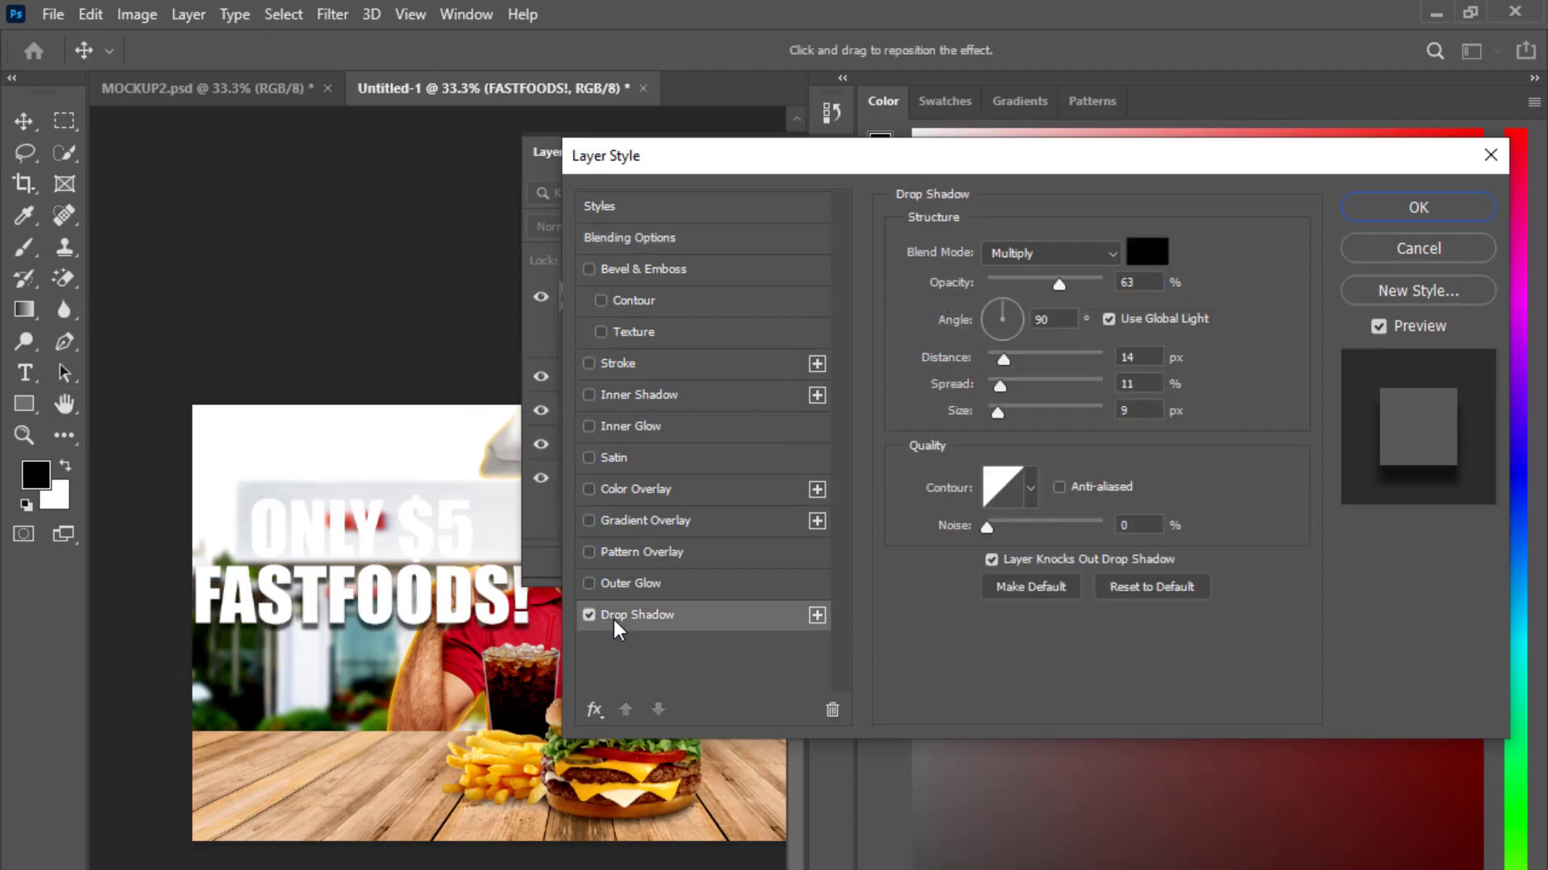
{"action": "left_click", "coordinate": [632, 371]}
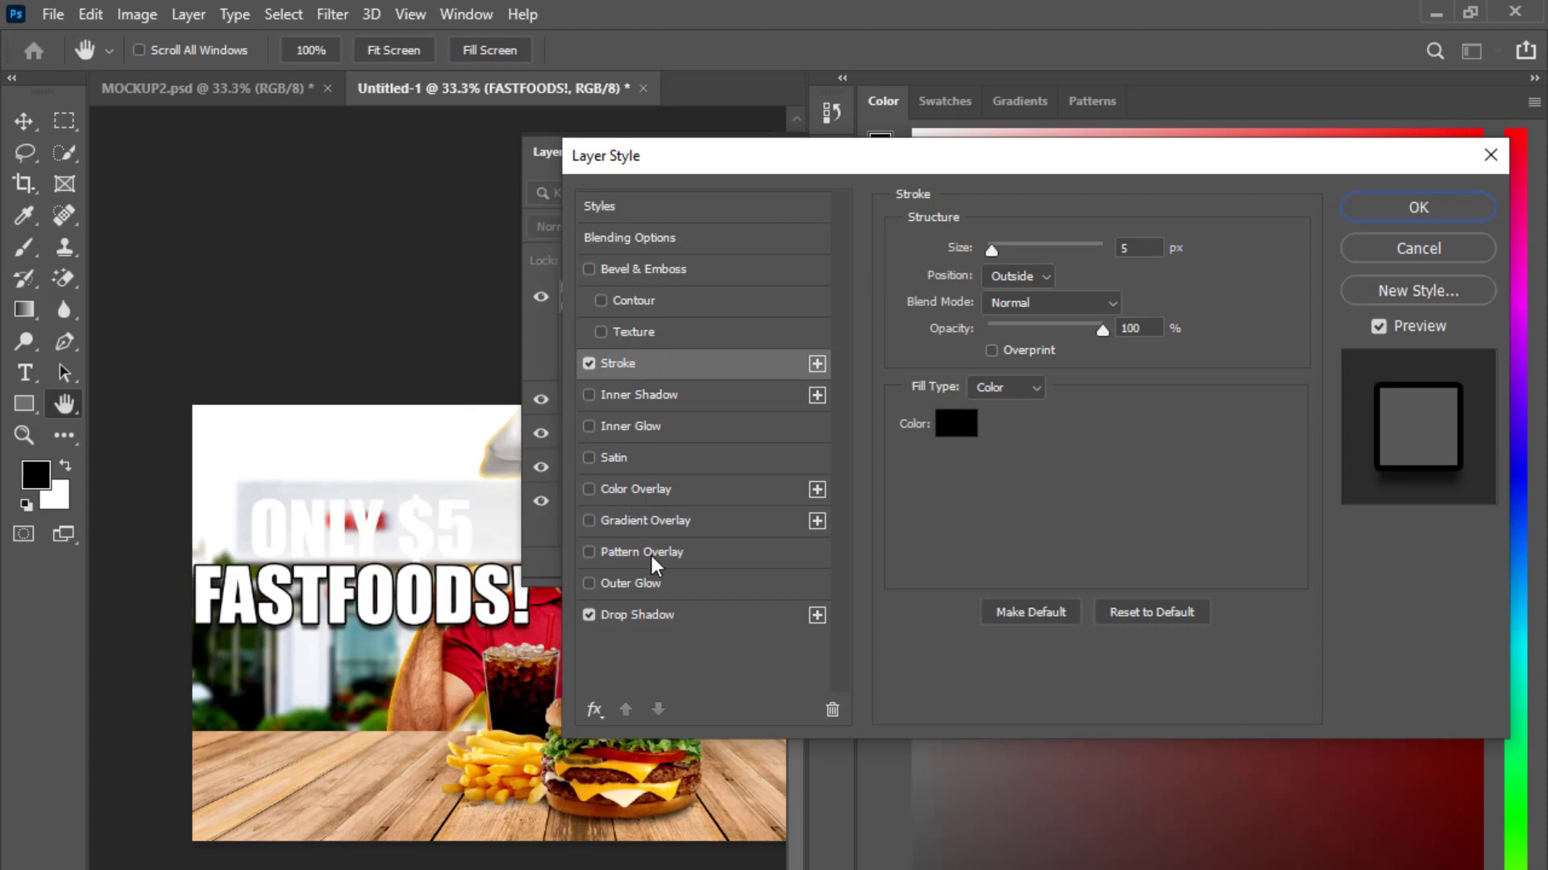
- Give FASTFOODS! a gradient overlay using a yellow-to-orange Oranges preset
{"action": "left_click", "coordinate": [630, 521]}
{"action": "left_click", "coordinate": [1120, 307]}
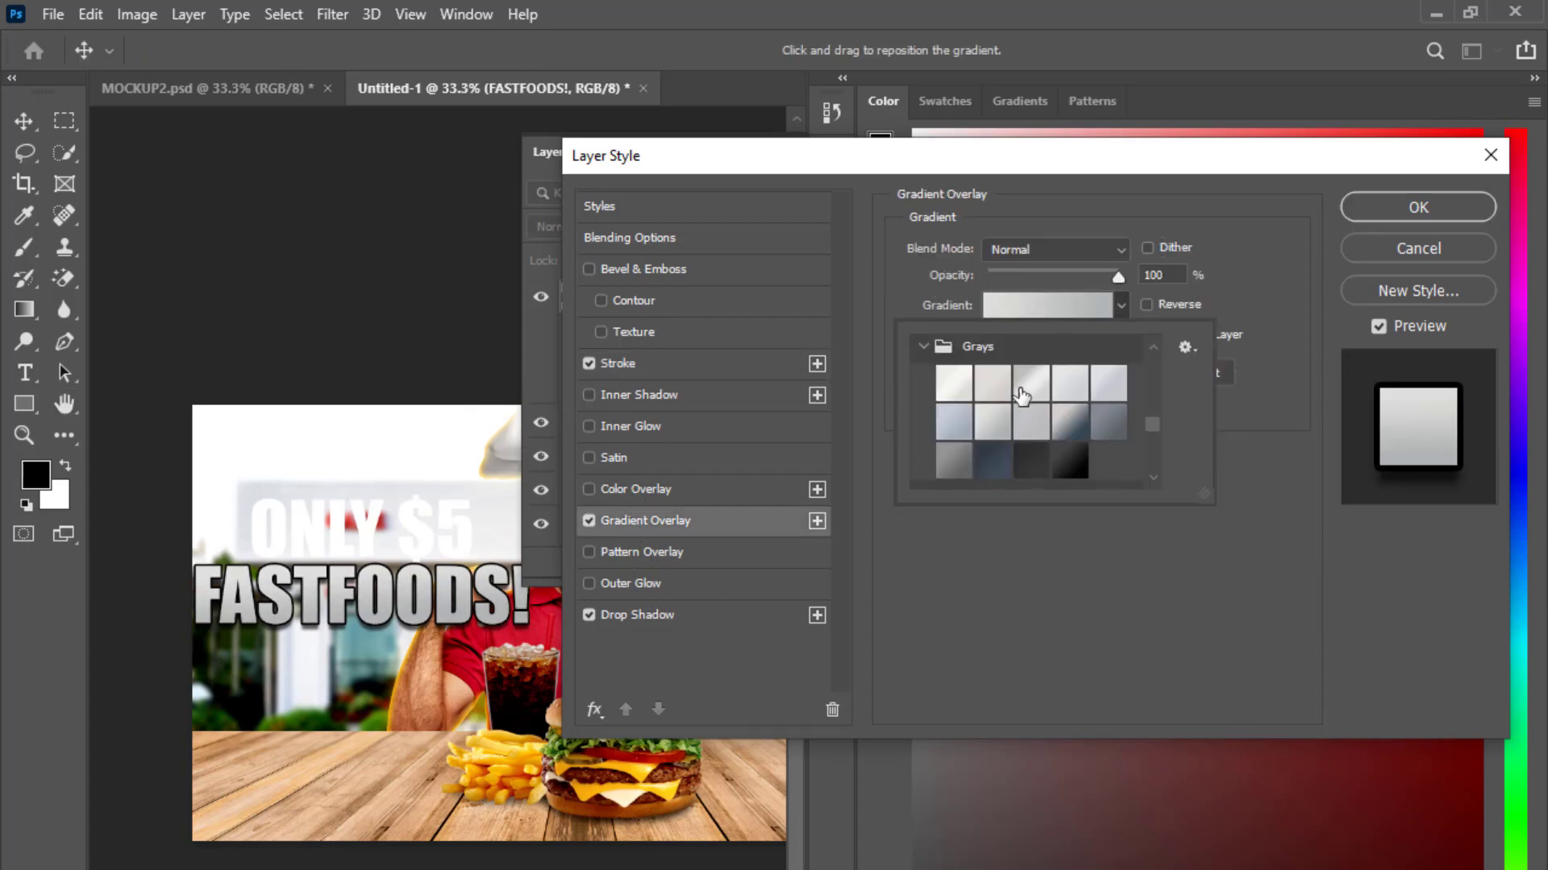
{"action": "left_click_drag", "start_coordinate": [1002, 157], "coordinate": [473, 154]}
{"action": "left_click", "coordinate": [596, 305]}
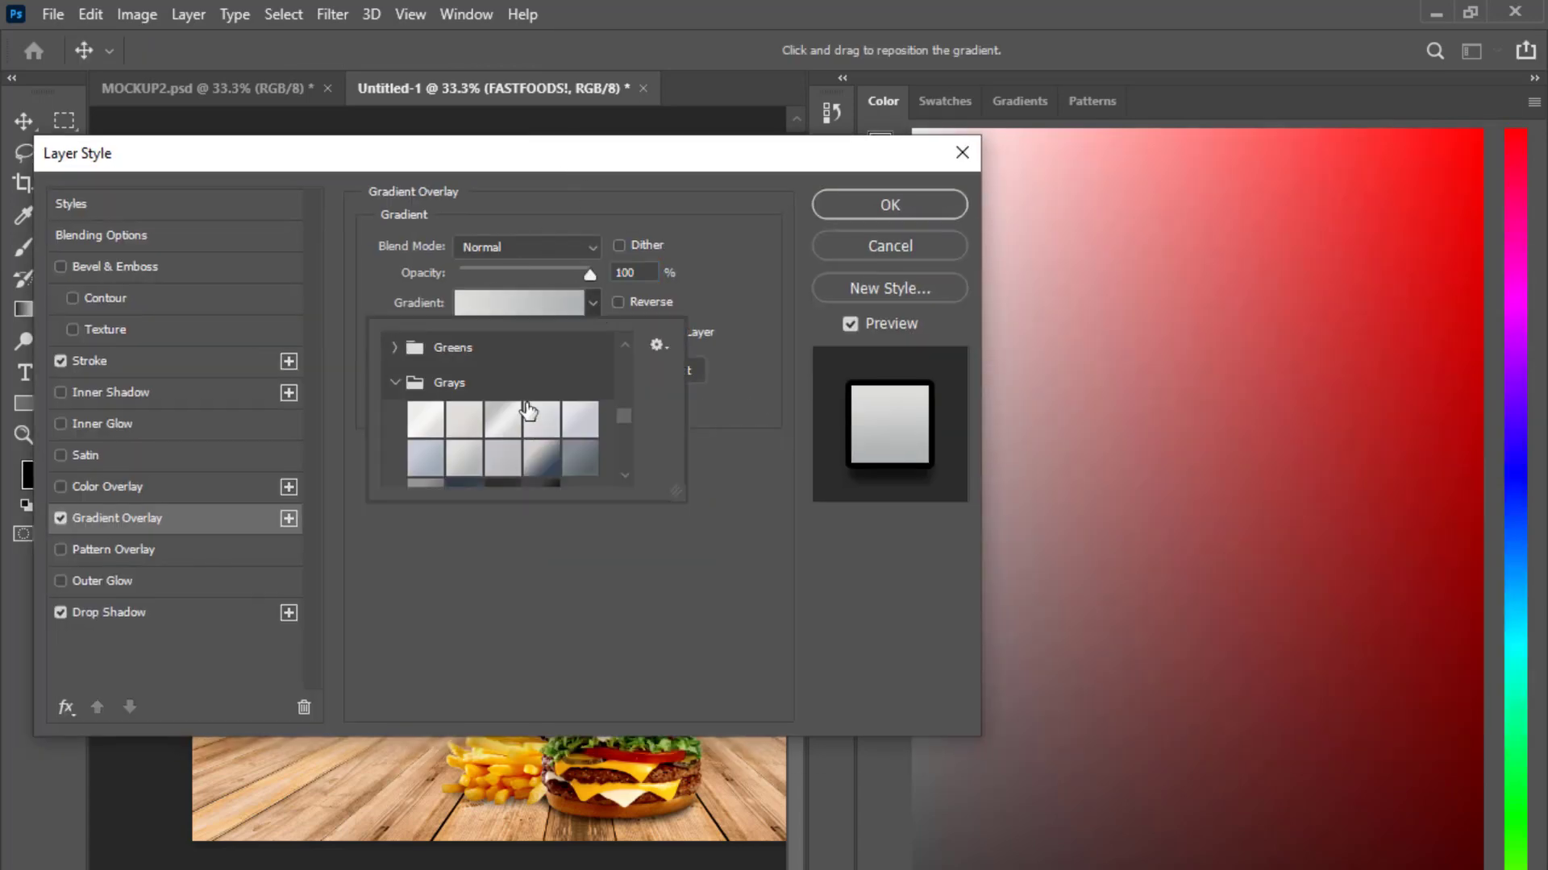
{"action": "scroll", "coordinate": [500, 403], "scroll_direction": "up", "scroll_amount": 5}
{"action": "left_click", "coordinate": [425, 408]}
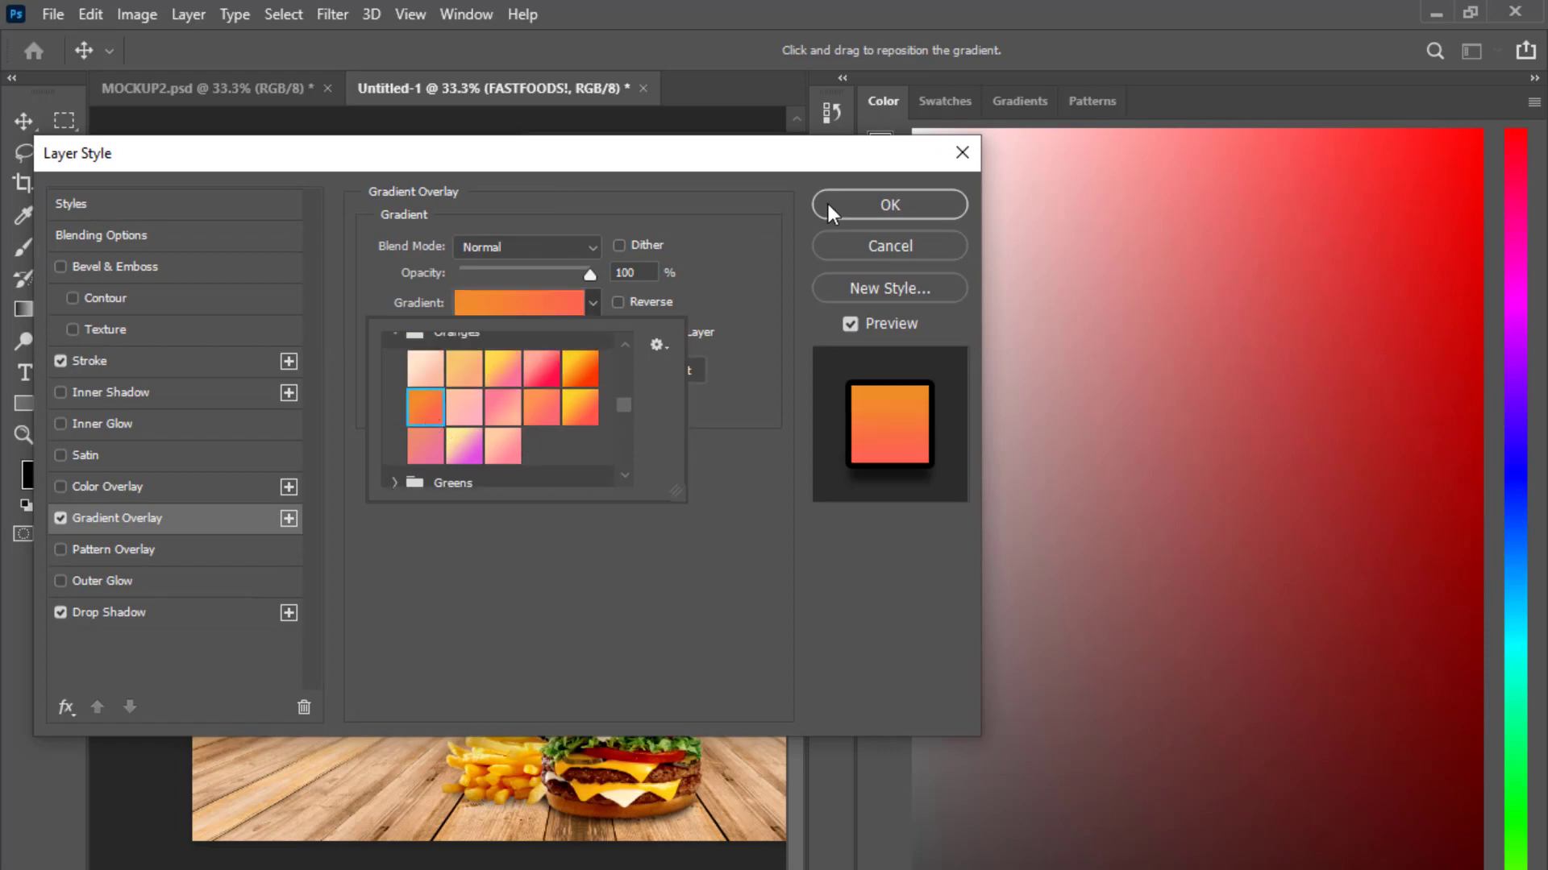
{"action": "left_click", "coordinate": [582, 640]}
{"action": "mouse_move", "coordinate": [580, 149]}
{"action": "left_mouse_down"}
{"action": "mouse_move", "coordinate": [1084, 503]}
{"action": "mouse_move", "coordinate": [1079, 201]}
{"action": "left_mouse_up"}
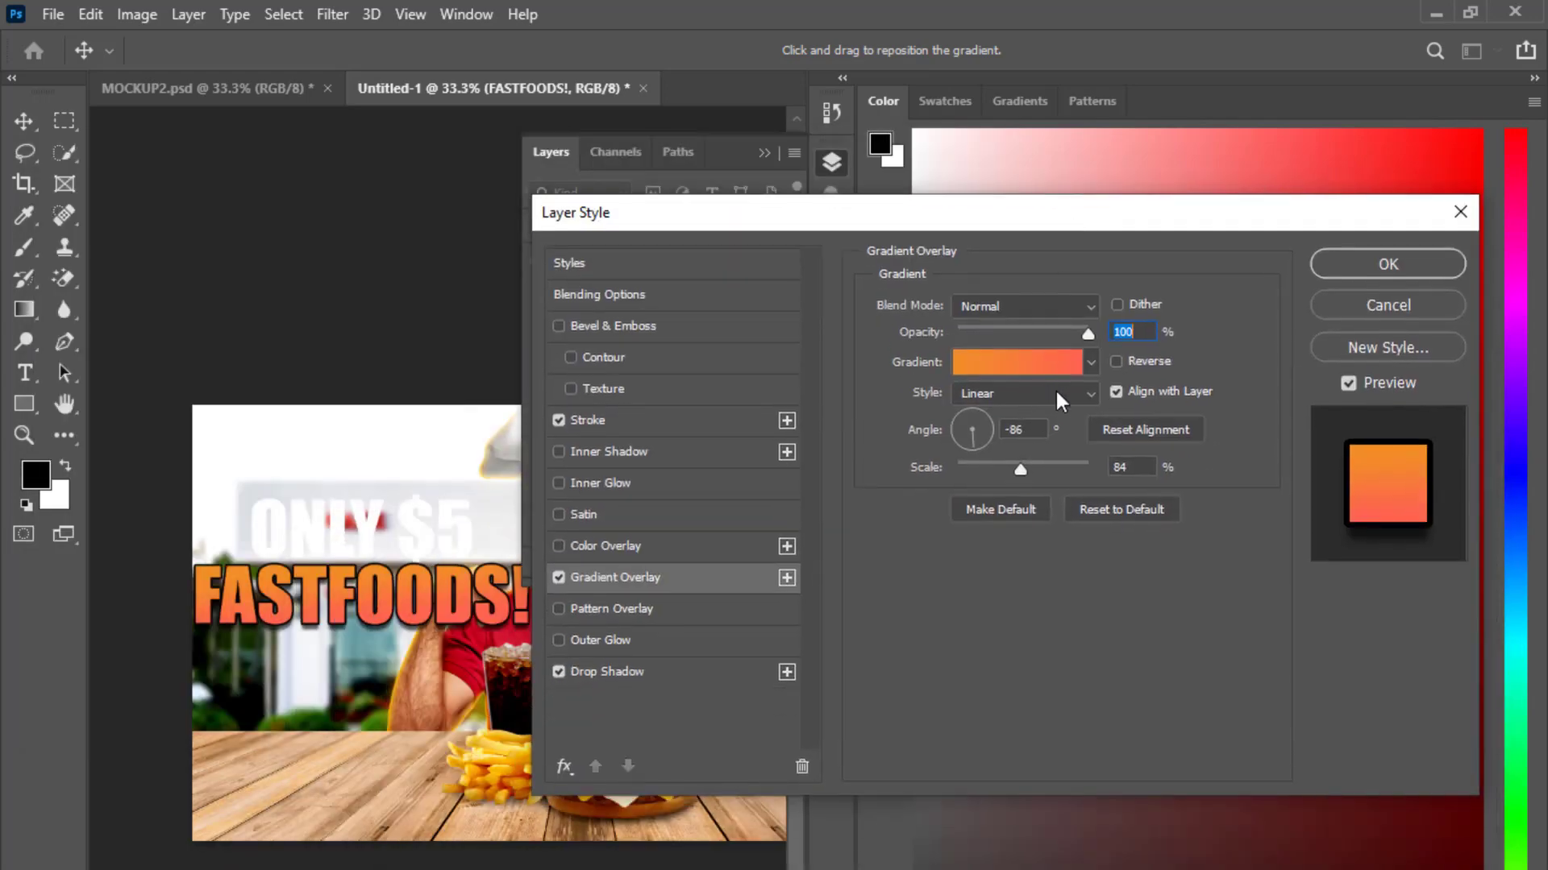
{"action": "left_click", "coordinate": [1091, 362]}
{"action": "scroll", "coordinate": [999, 483], "scroll_direction": "up", "scroll_amount": 1}
{"action": "left_click", "coordinate": [1069, 491]}
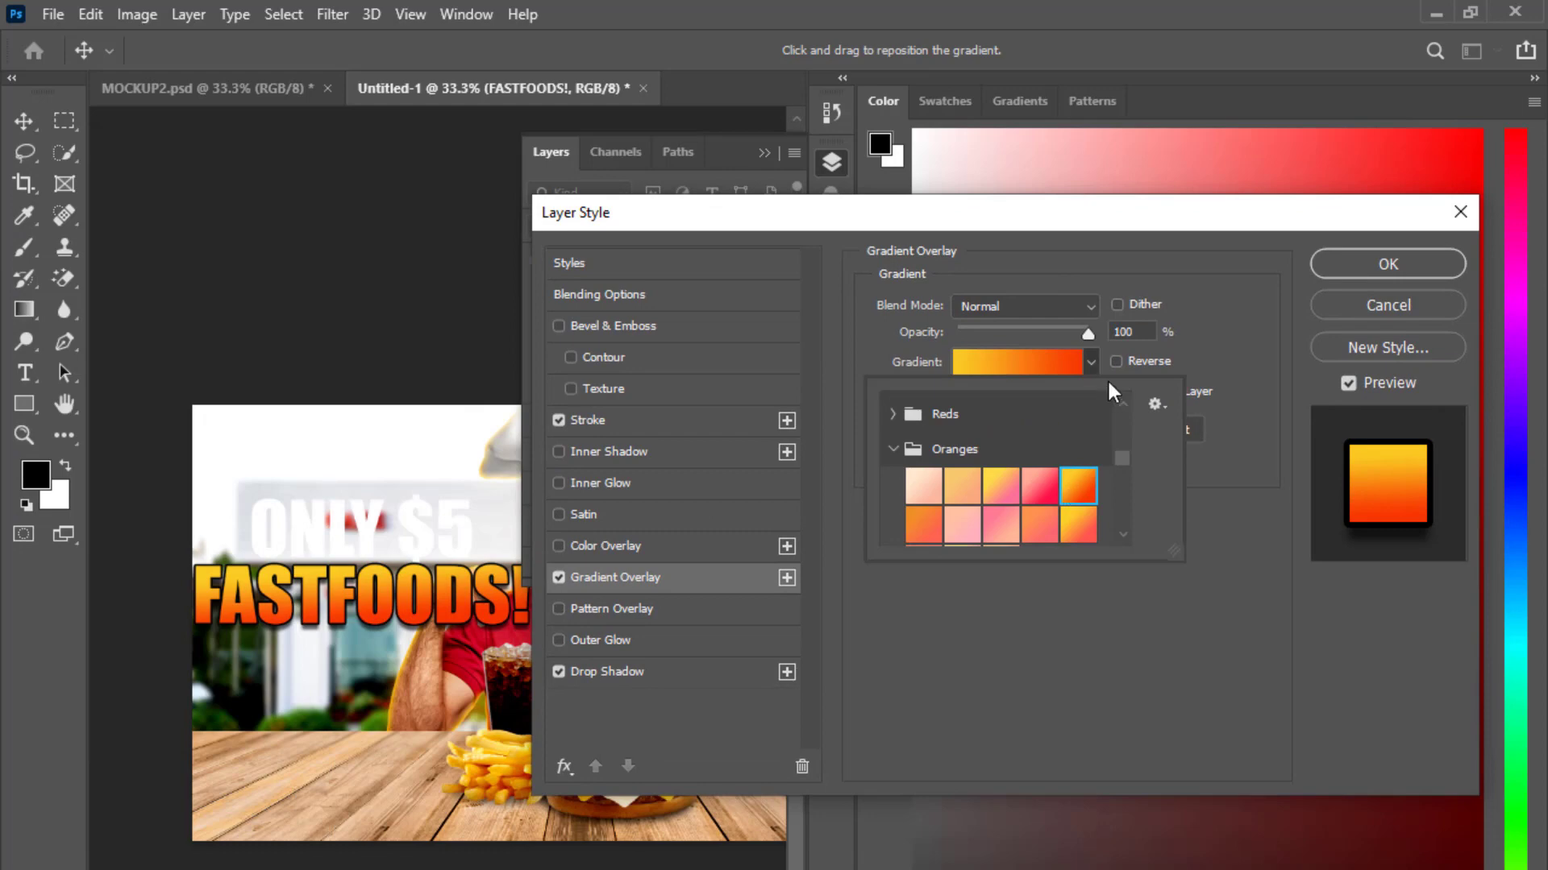
{"action": "left_click", "coordinate": [1091, 363]}
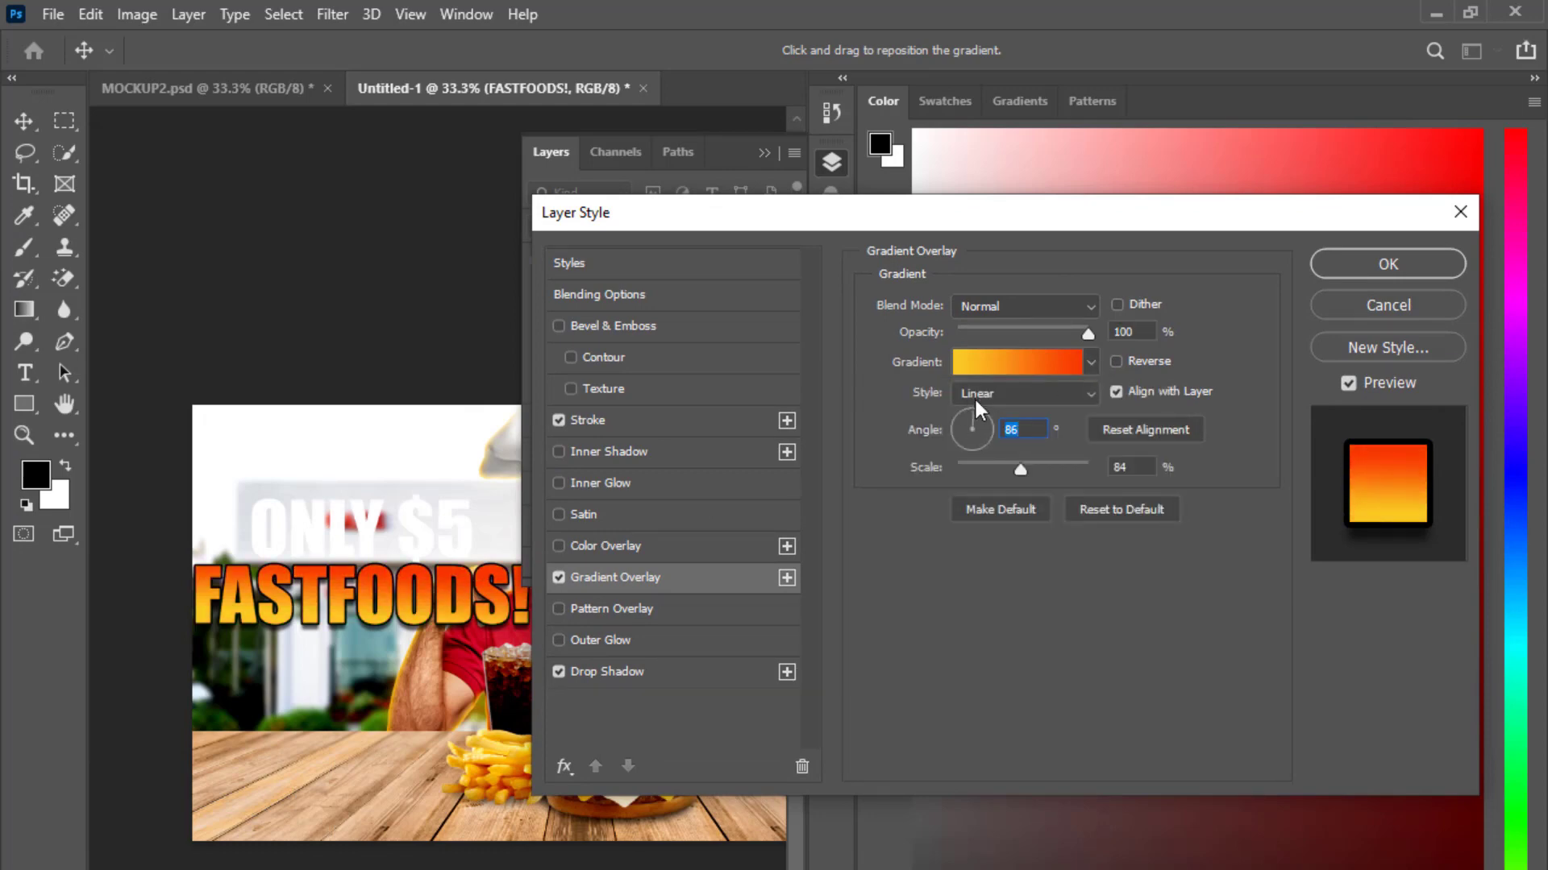
- Set the gradient angle to -90° and scale to 100%, then apply the styles
{"action": "left_click_drag", "start_coordinate": [970, 437], "coordinate": [971, 448]}
{"action": "left_click_drag", "start_coordinate": [805, 227], "coordinate": [724, 251]}
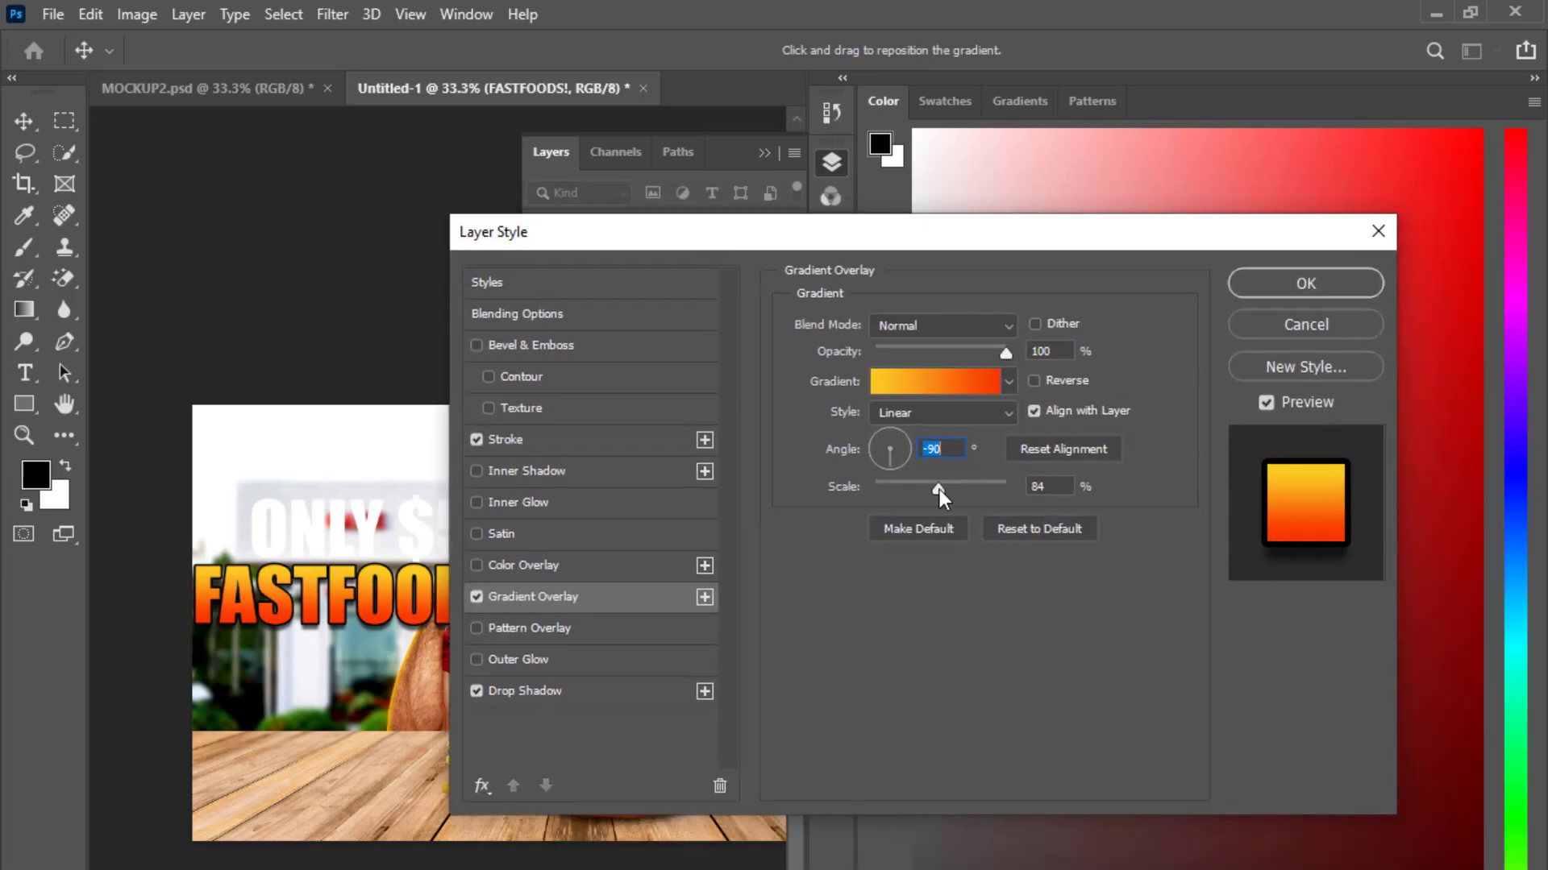
{"action": "mouse_move", "coordinate": [939, 490]}
{"action": "left_mouse_down"}
{"action": "mouse_move", "coordinate": [963, 485]}
{"action": "mouse_move", "coordinate": [910, 485]}
{"action": "mouse_move", "coordinate": [944, 488]}
{"action": "left_mouse_up"}
{"action": "mouse_move", "coordinate": [870, 231]}
{"action": "left_mouse_down"}
{"action": "mouse_move", "coordinate": [1106, 688]}
{"action": "mouse_move", "coordinate": [882, 577]}
{"action": "mouse_move", "coordinate": [1115, 626]}
{"action": "mouse_move", "coordinate": [881, 839]}
{"action": "mouse_move", "coordinate": [556, 379]}
{"action": "mouse_move", "coordinate": [750, 674]}
{"action": "mouse_move", "coordinate": [473, 538]}
{"action": "left_mouse_up"}
{"action": "left_click", "coordinate": [556, 582]}
- Add a drop shadow and stroke outline to the ONLY $5 text
{"action": "left_click", "coordinate": [418, 538]}
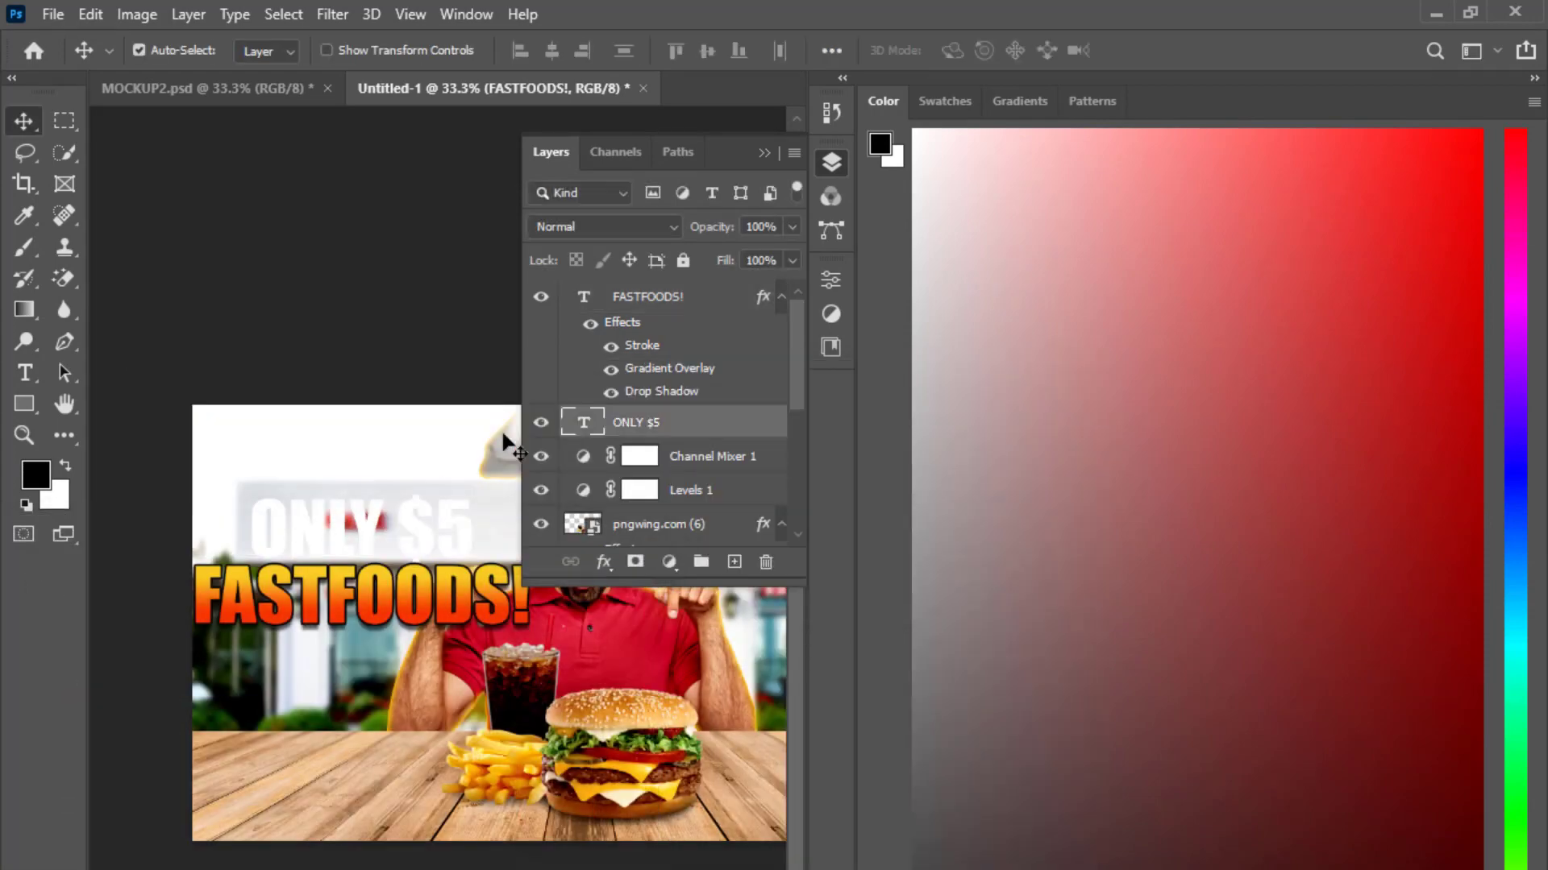
{"action": "double_click", "coordinate": [733, 424]}
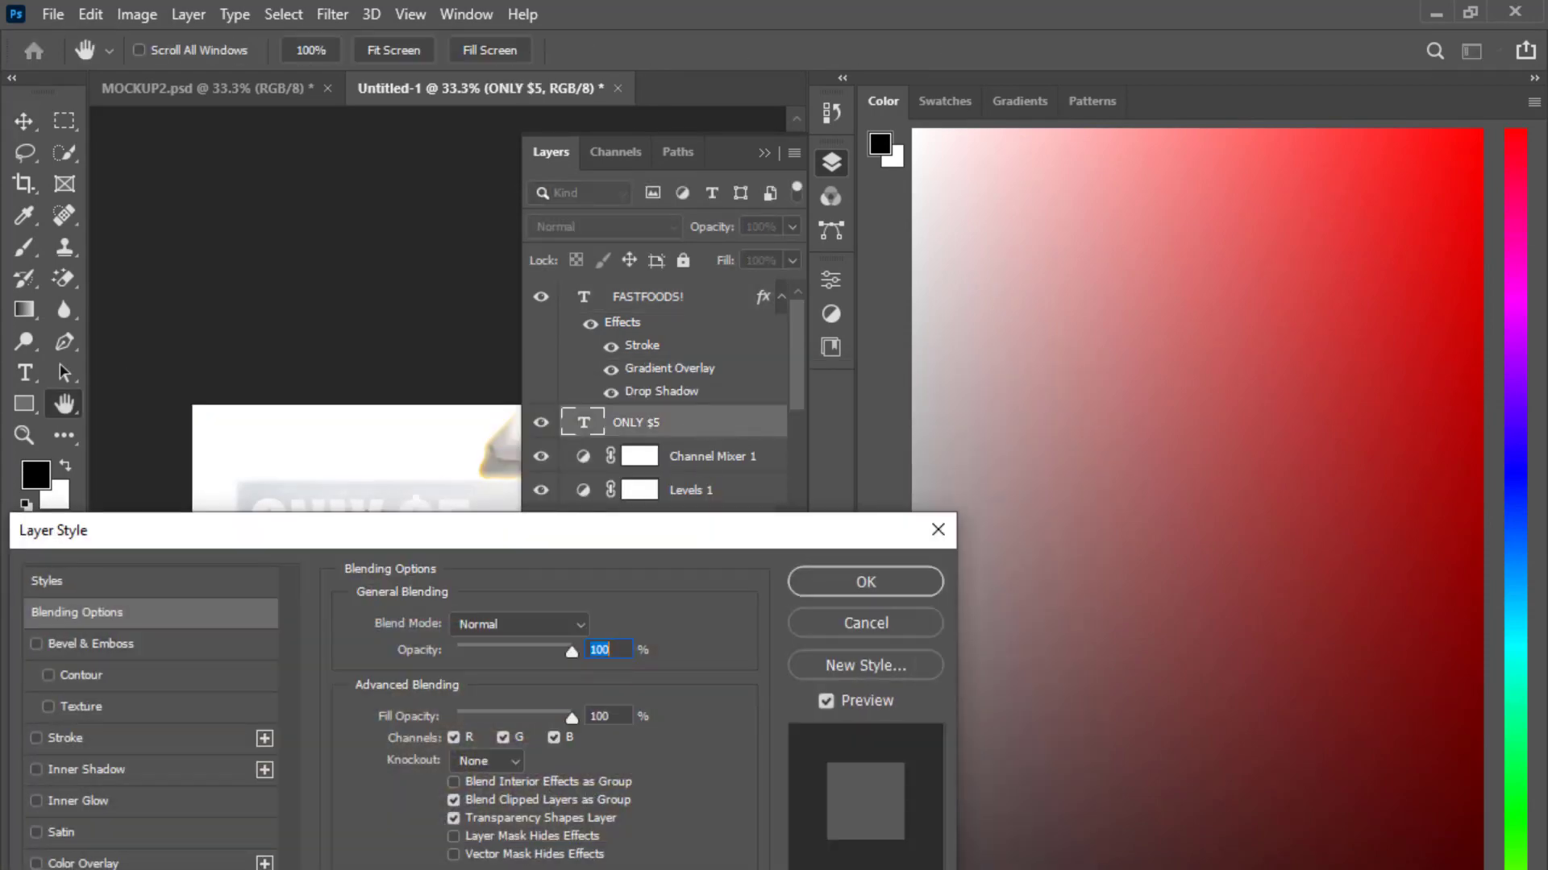
{"action": "left_click", "coordinate": [78, 864]}
{"action": "left_click", "coordinate": [65, 738]}
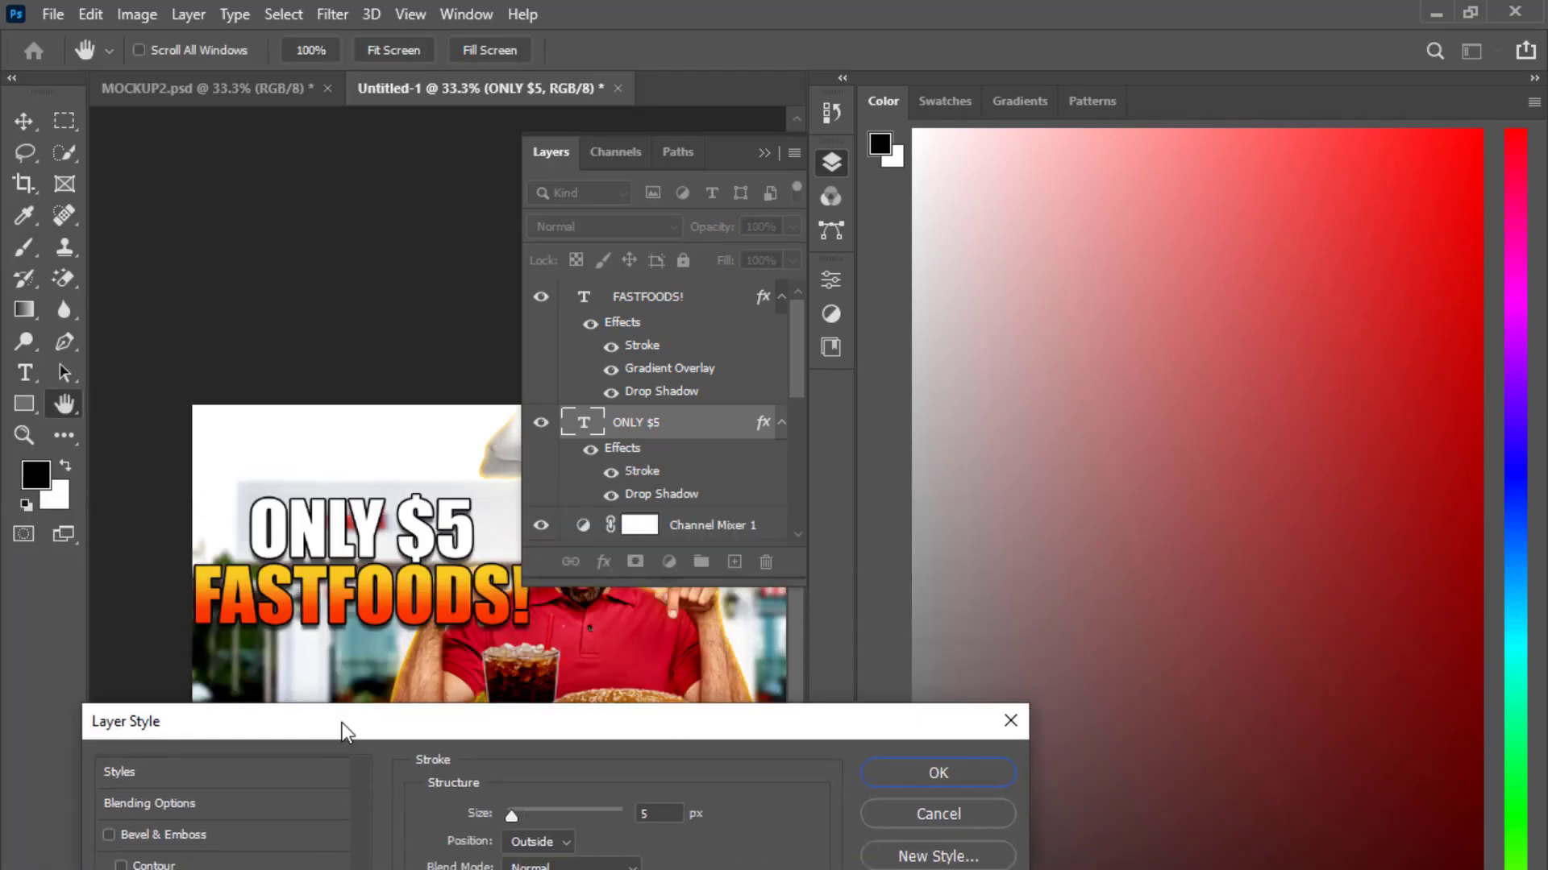
{"action": "left_click_drag", "start_coordinate": [230, 577], "coordinate": [394, 746]}
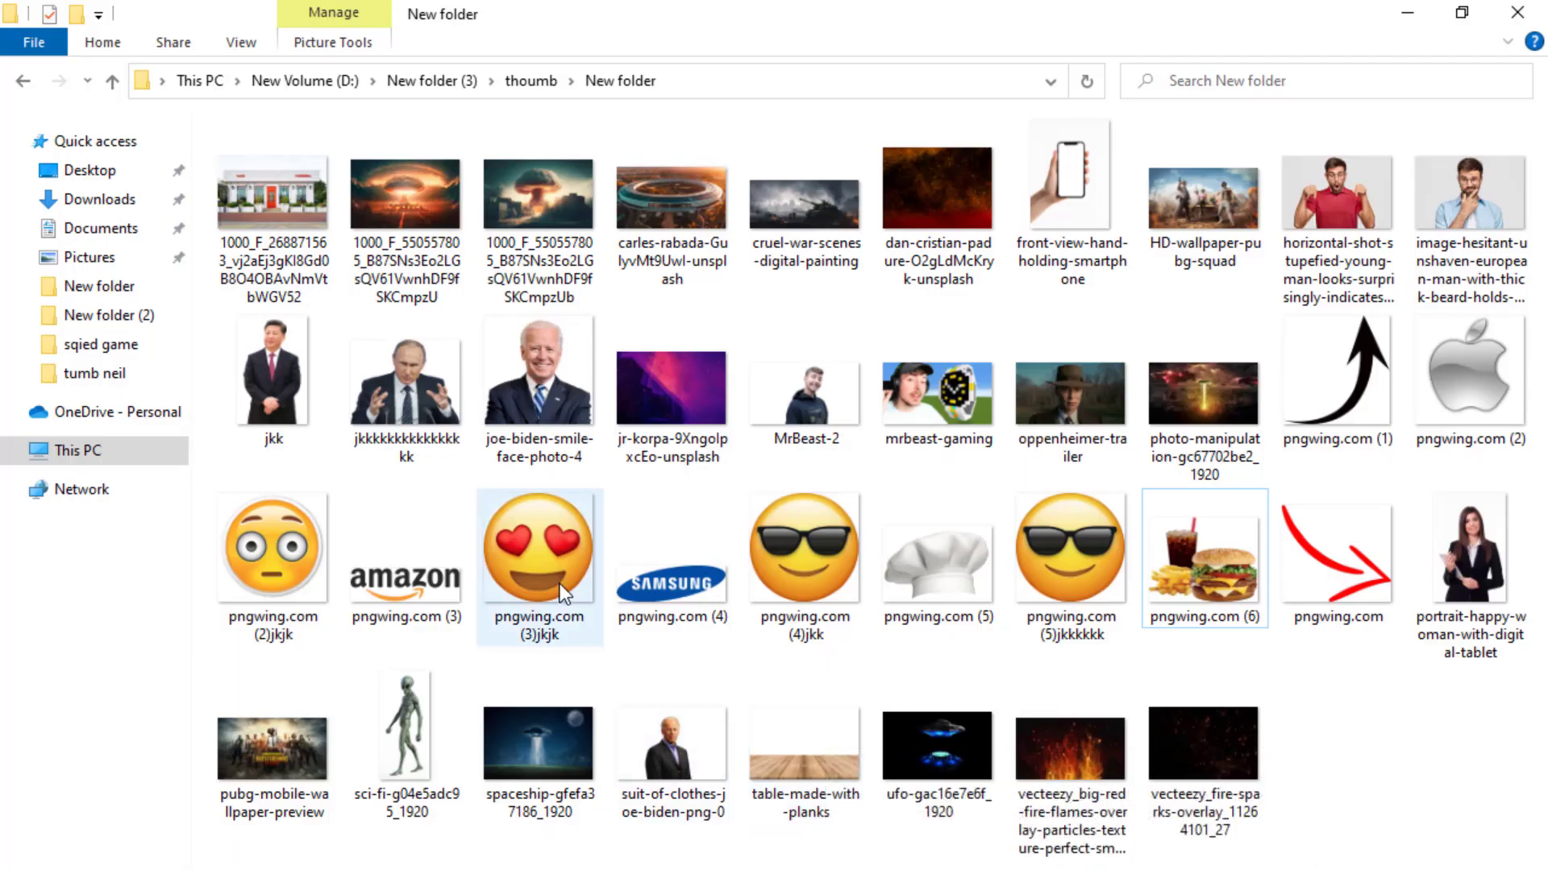
- Place the heart-eyes emoji at about 22% beside the title, with a copy after $5
{"action": "left_click_drag", "start_coordinate": [538, 550], "coordinate": [465, 591]}
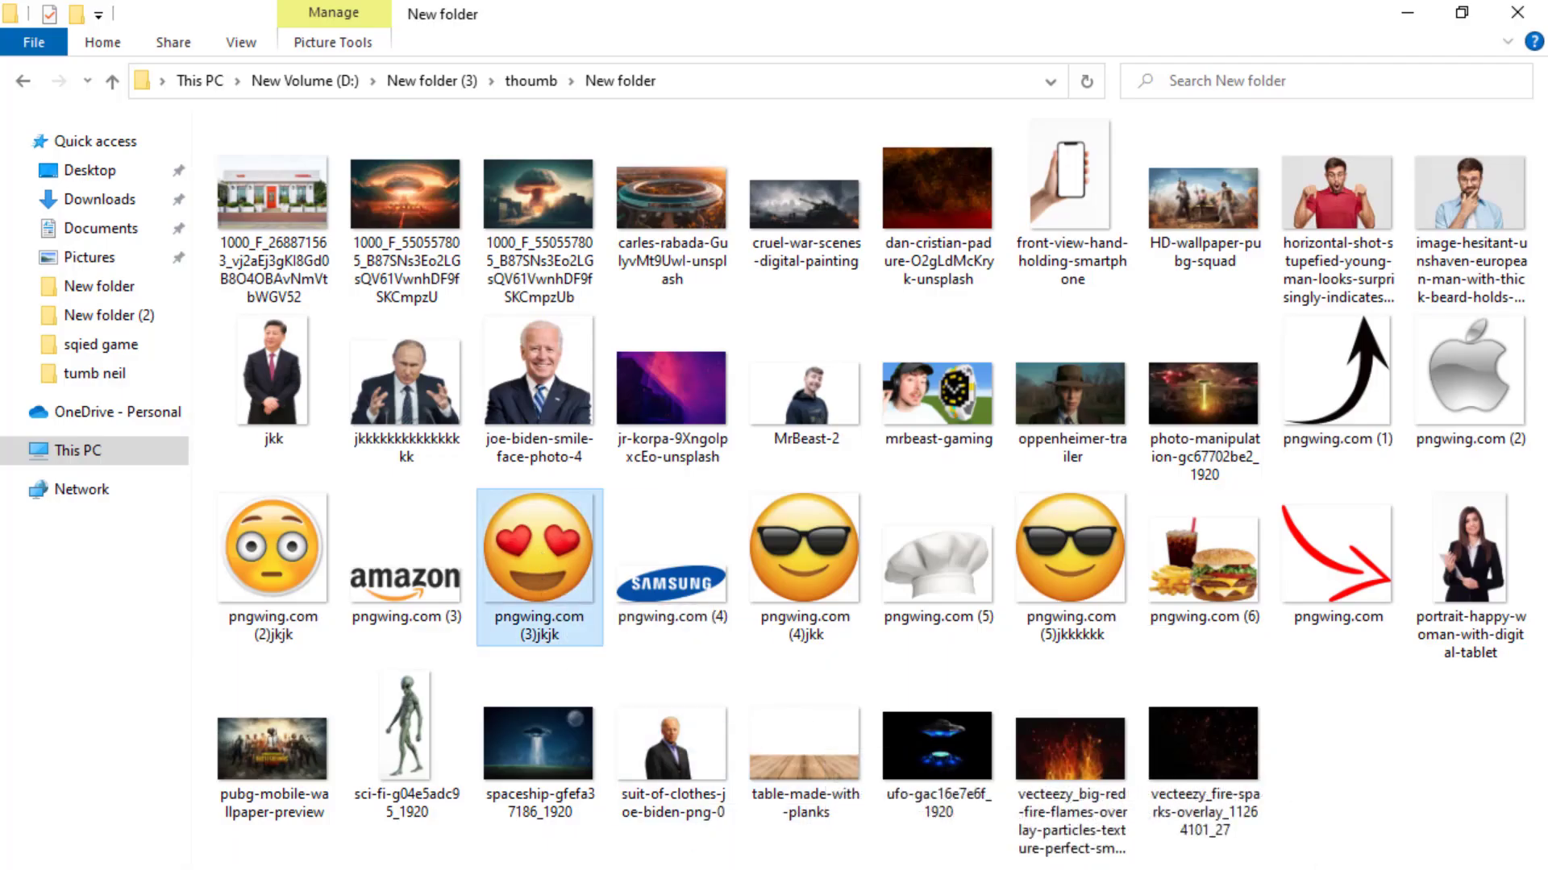
{"action": "mouse_move", "coordinate": [706, 450]}
{"action": "left_mouse_down"}
{"action": "mouse_move", "coordinate": [556, 806]}
{"action": "mouse_move", "coordinate": [222, 518]}
{"action": "left_mouse_up"}
{"action": "mouse_move", "coordinate": [221, 493]}
{"action": "left_mouse_down"}
{"action": "mouse_move", "coordinate": [223, 506]}
{"action": "mouse_move", "coordinate": [530, 518]}
{"action": "left_mouse_up"}
{"action": "key", "text": "Return"}
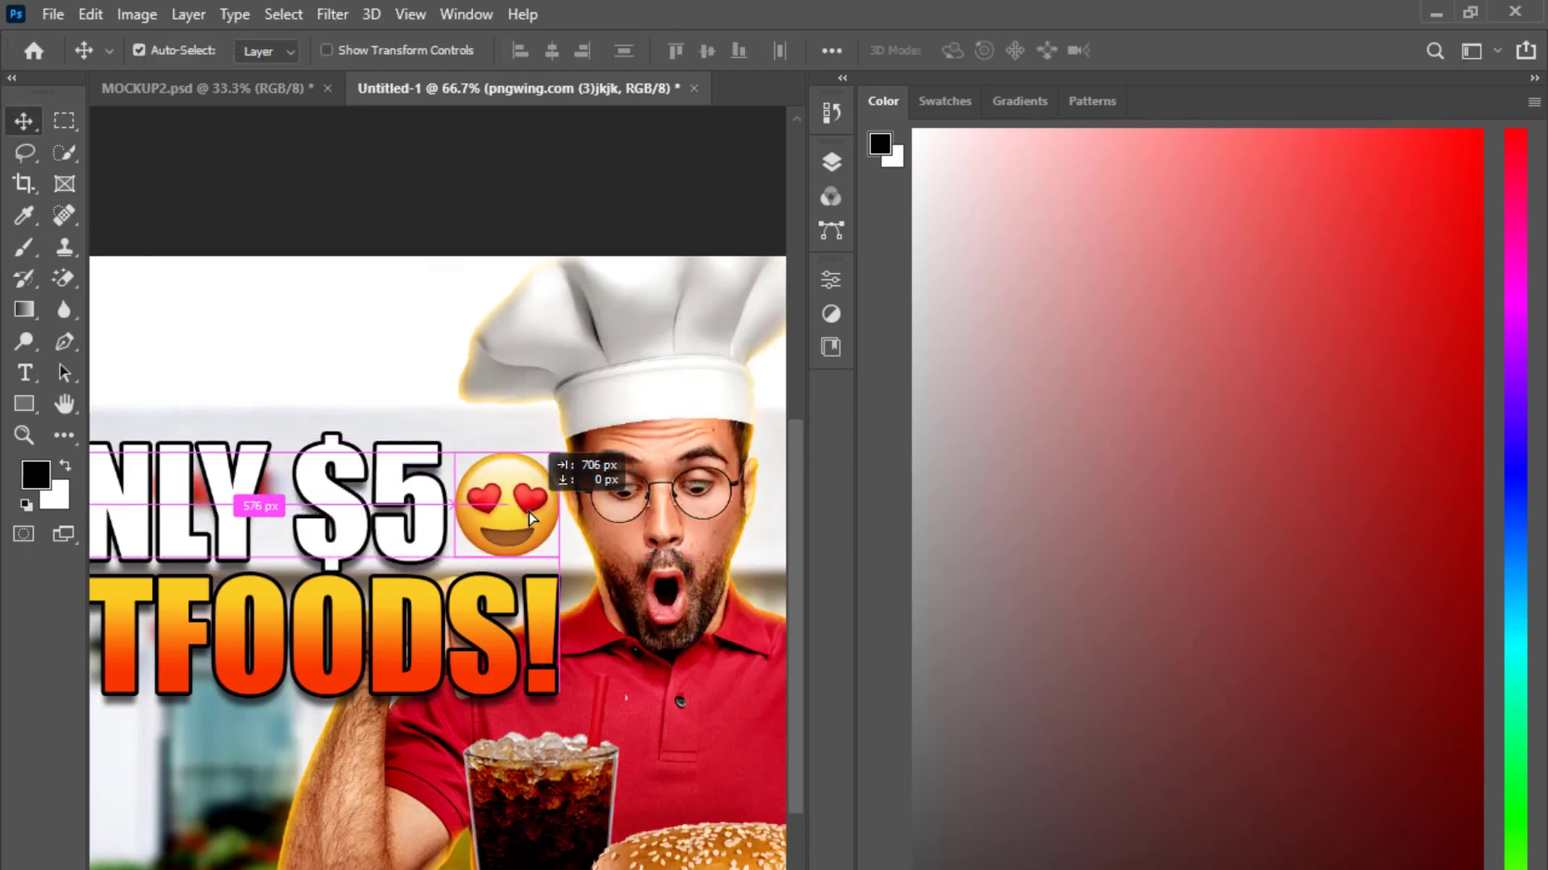
{"action": "left_click_drag", "start_coordinate": [333, 532], "coordinate": [550, 523]}
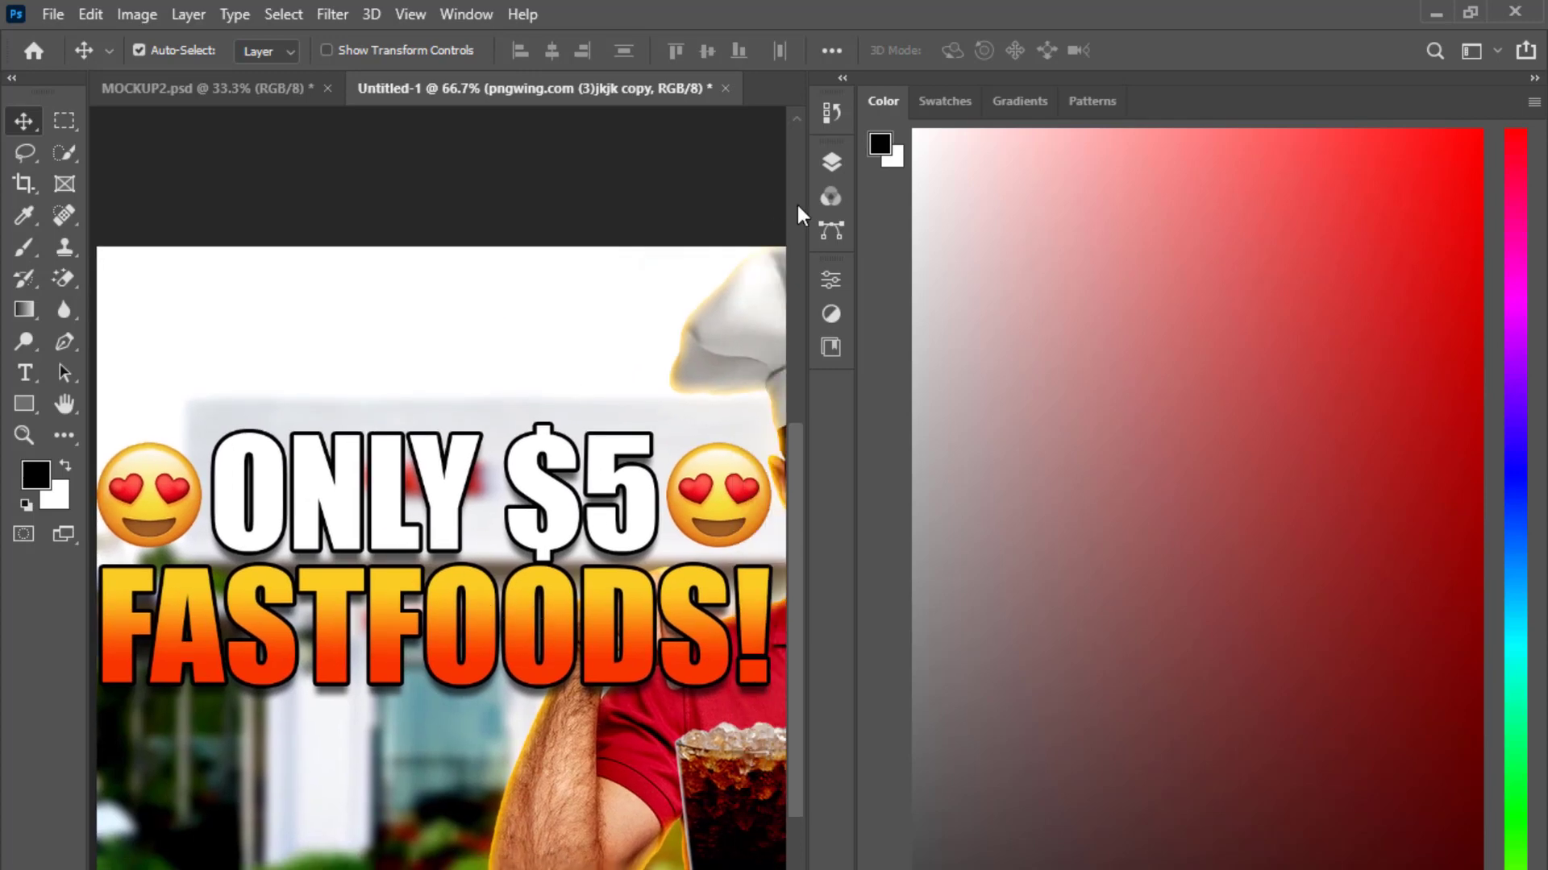
- Add a stroke outline to the heart-eyes emoji copy
{"action": "left_click", "coordinate": [831, 162]}
{"action": "double_click", "coordinate": [729, 337]}
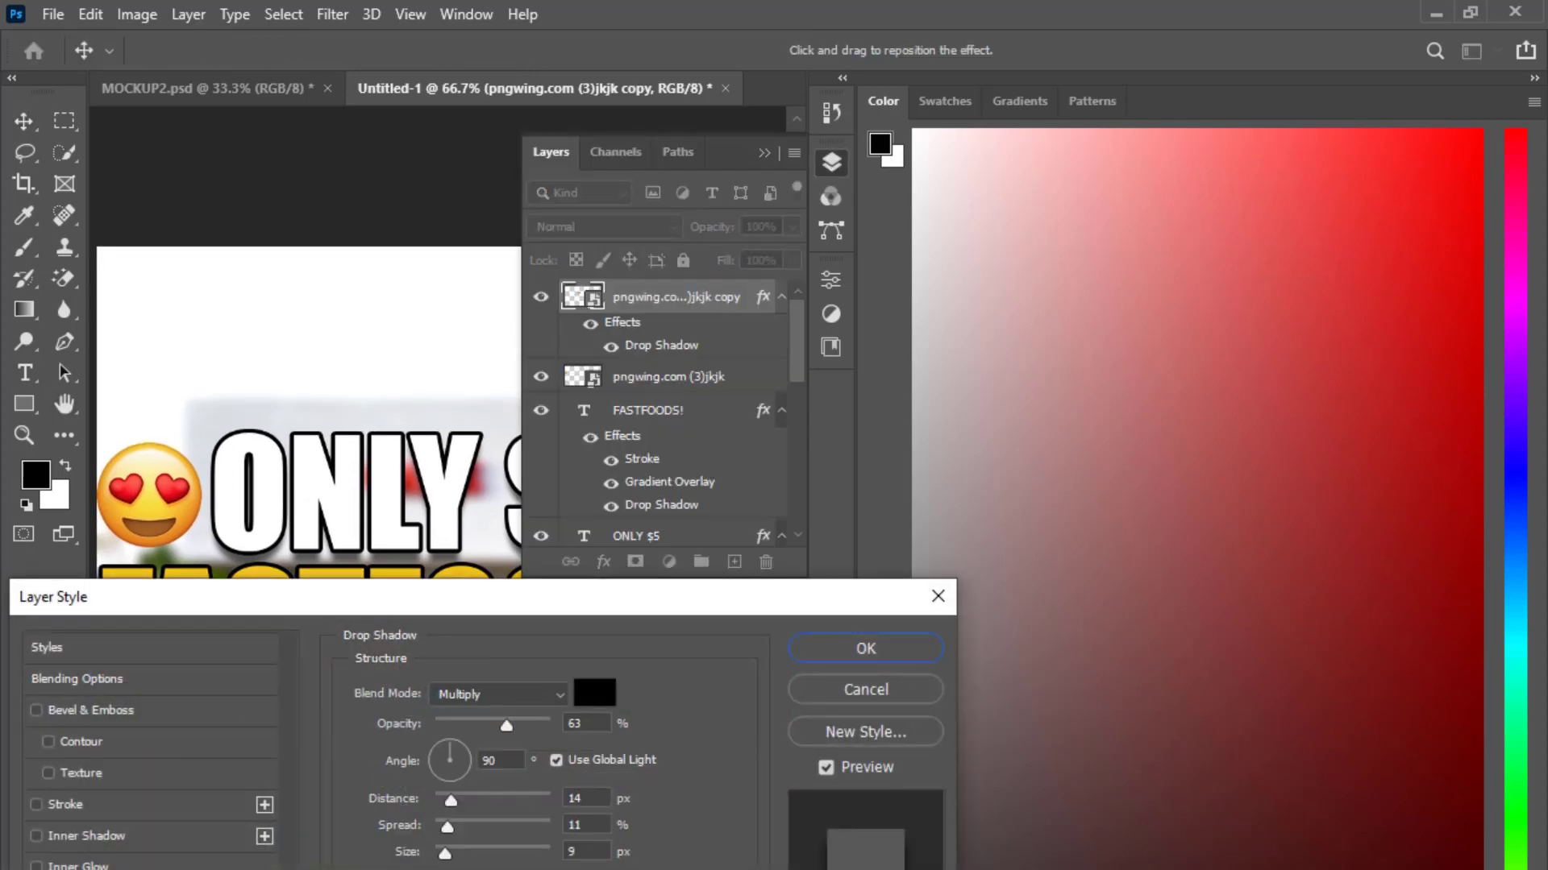
{"action": "left_click", "coordinate": [64, 804]}
{"action": "left_click", "coordinate": [868, 644]}
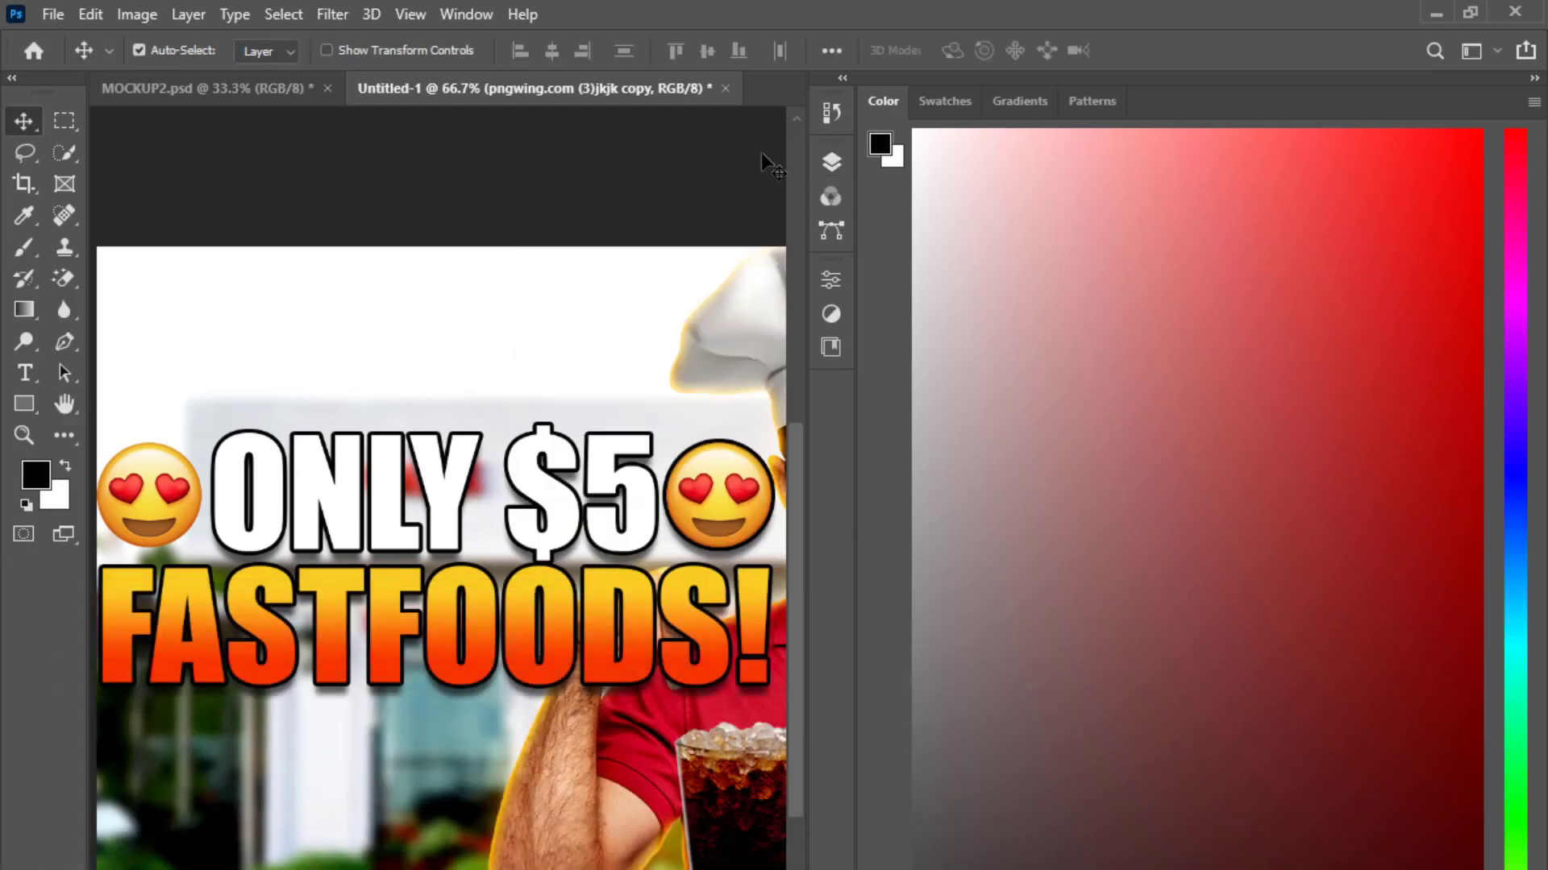
{"action": "scroll", "coordinate": [332, 499], "scroll_direction": "left", "scroll_amount": 3}
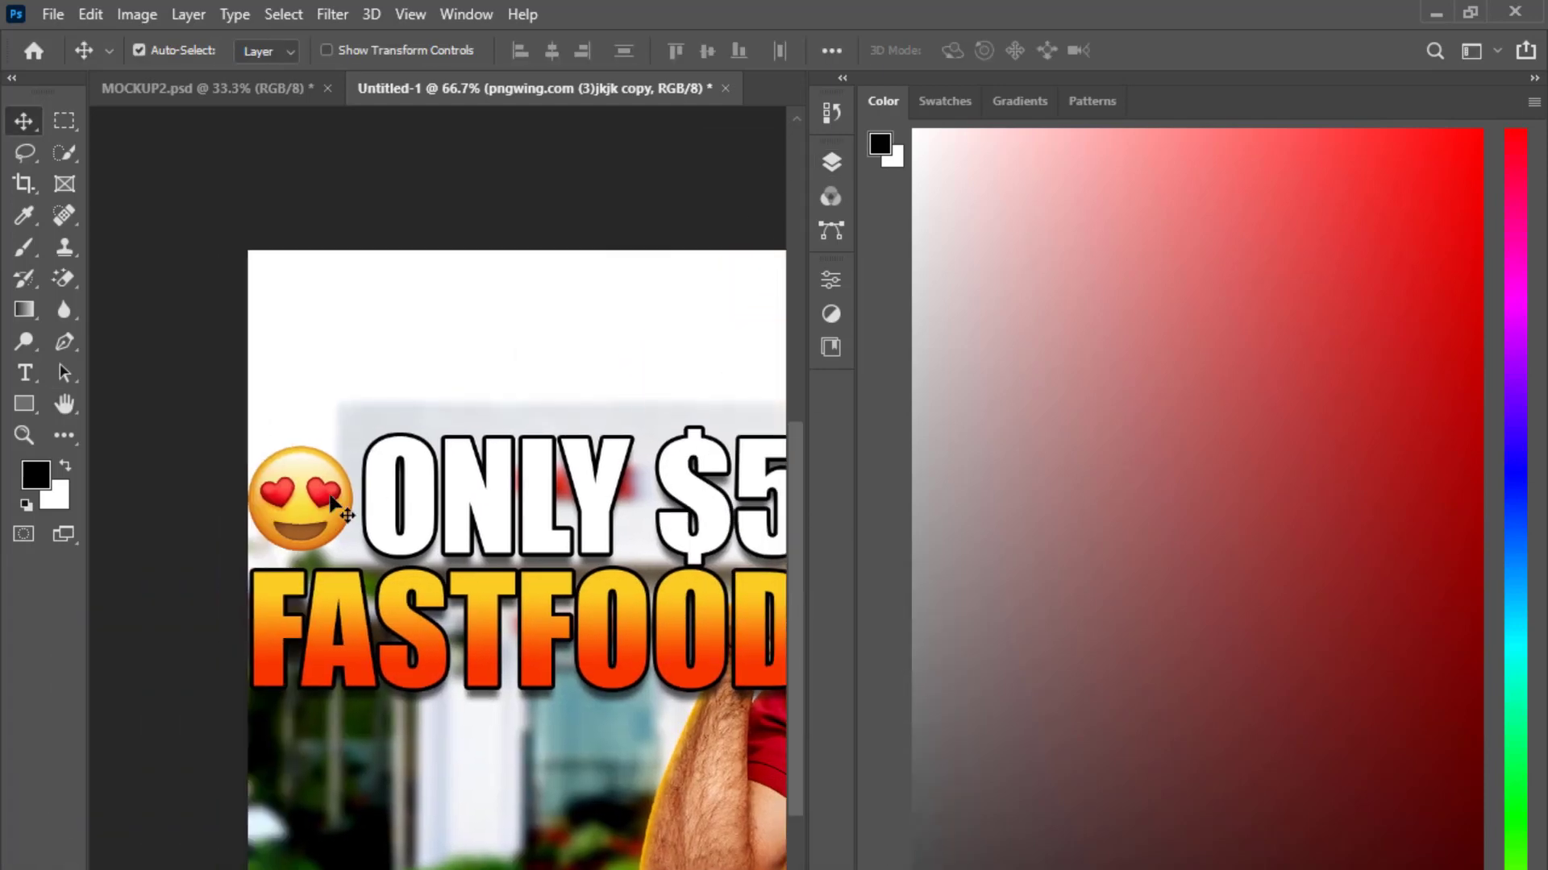
- Add a drop shadow and stroke outline to the first heart-eyes emoji
{"action": "left_click", "coordinate": [848, 161]}
{"action": "double_click", "coordinate": [749, 399]}
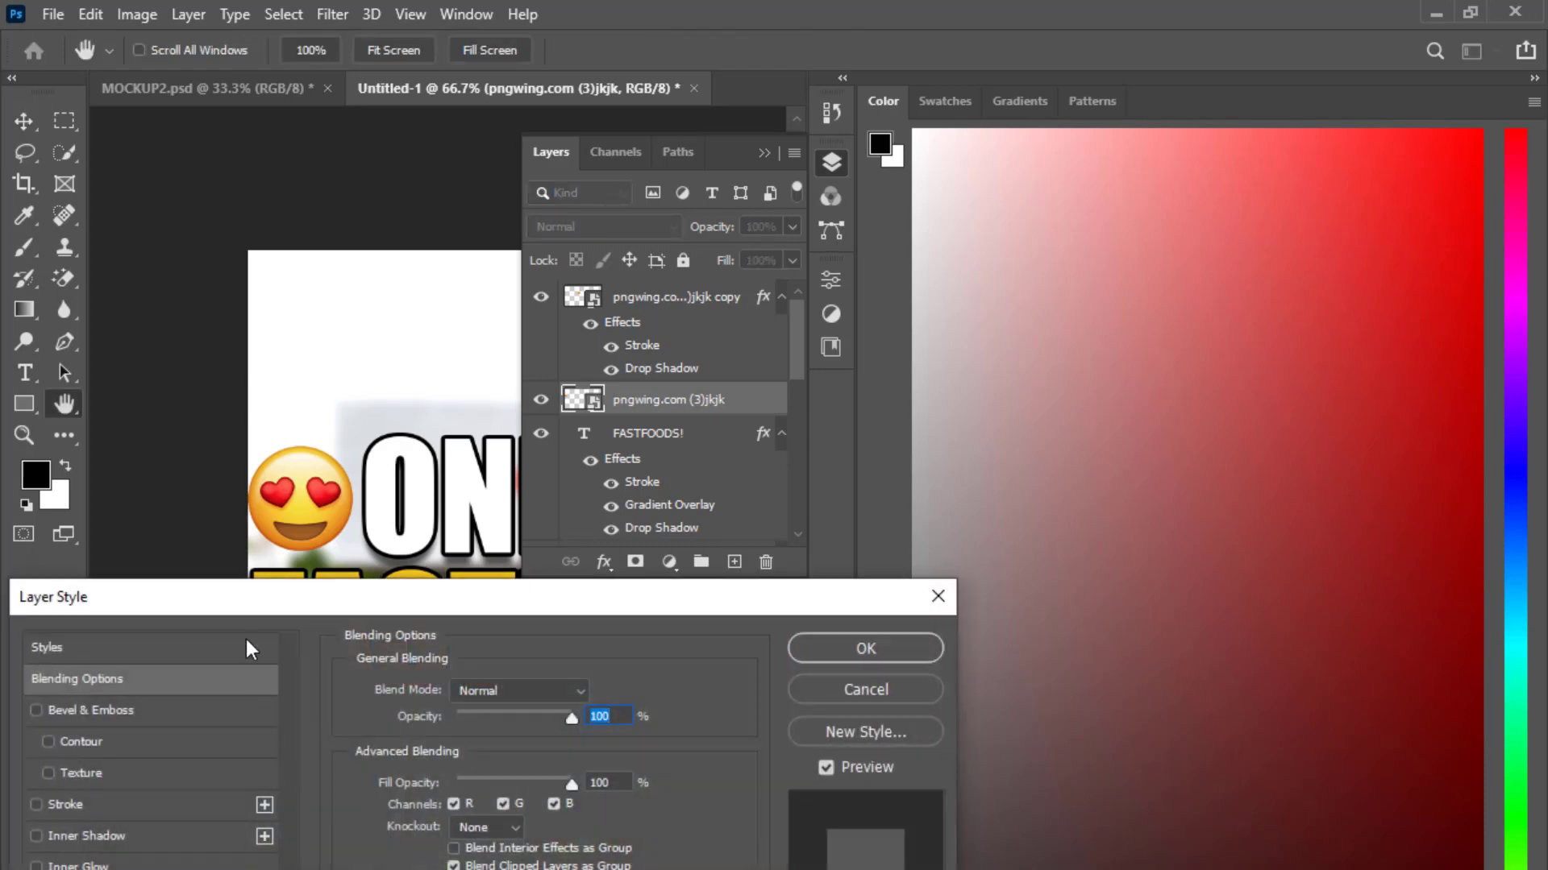
{"action": "left_click_drag", "start_coordinate": [244, 601], "coordinate": [405, 92]}
{"action": "left_click", "coordinate": [242, 550]}
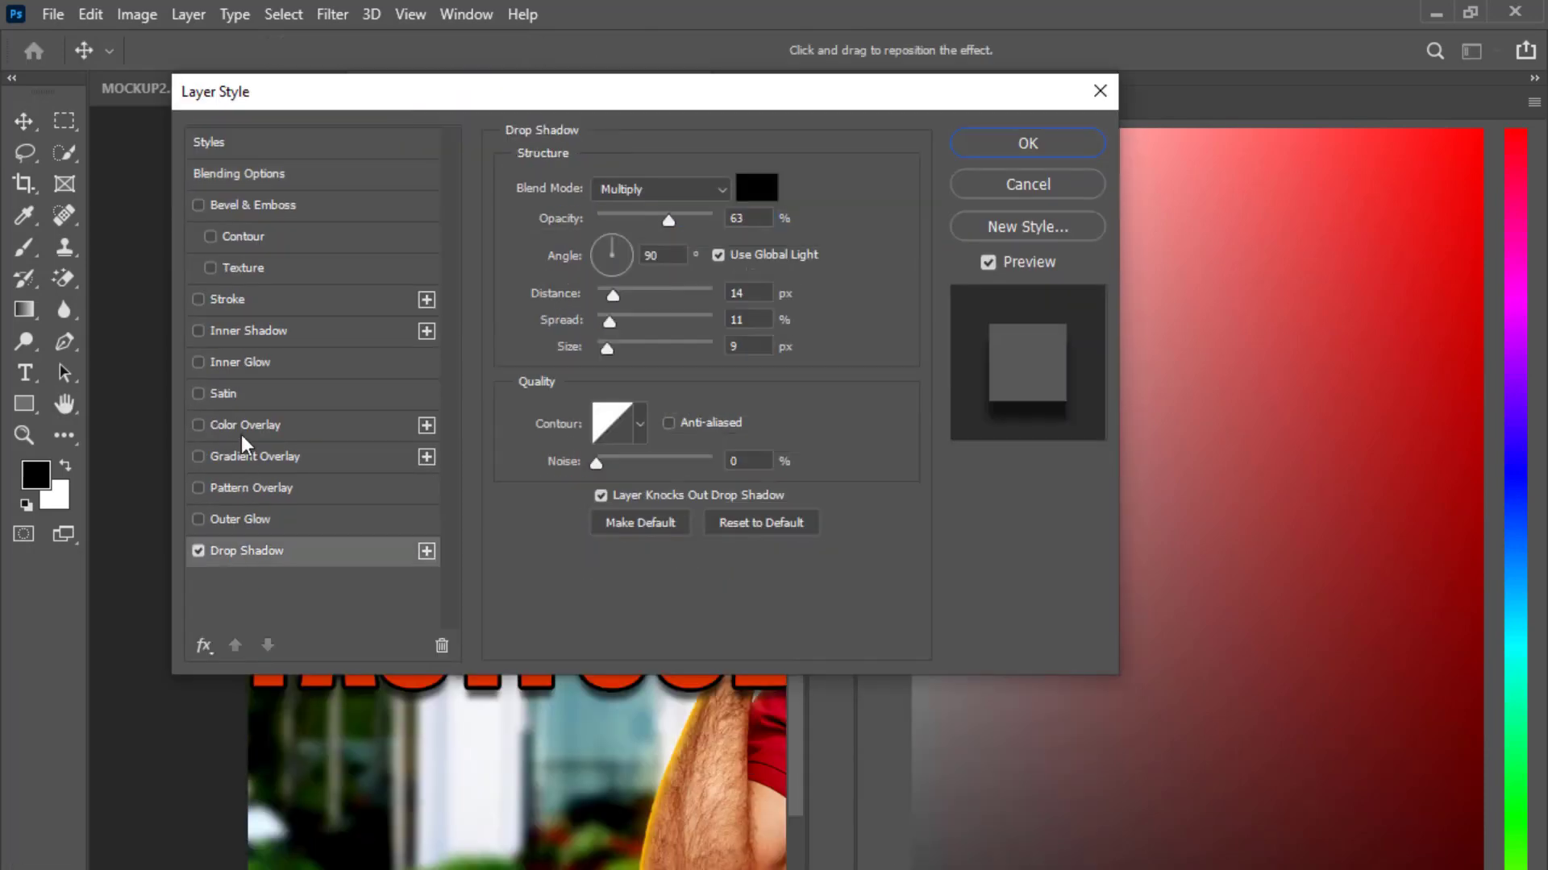
{"action": "left_click", "coordinate": [224, 302]}
{"action": "left_click_drag", "start_coordinate": [757, 103], "coordinate": [385, 258]}
{"action": "left_click", "coordinate": [632, 298]}
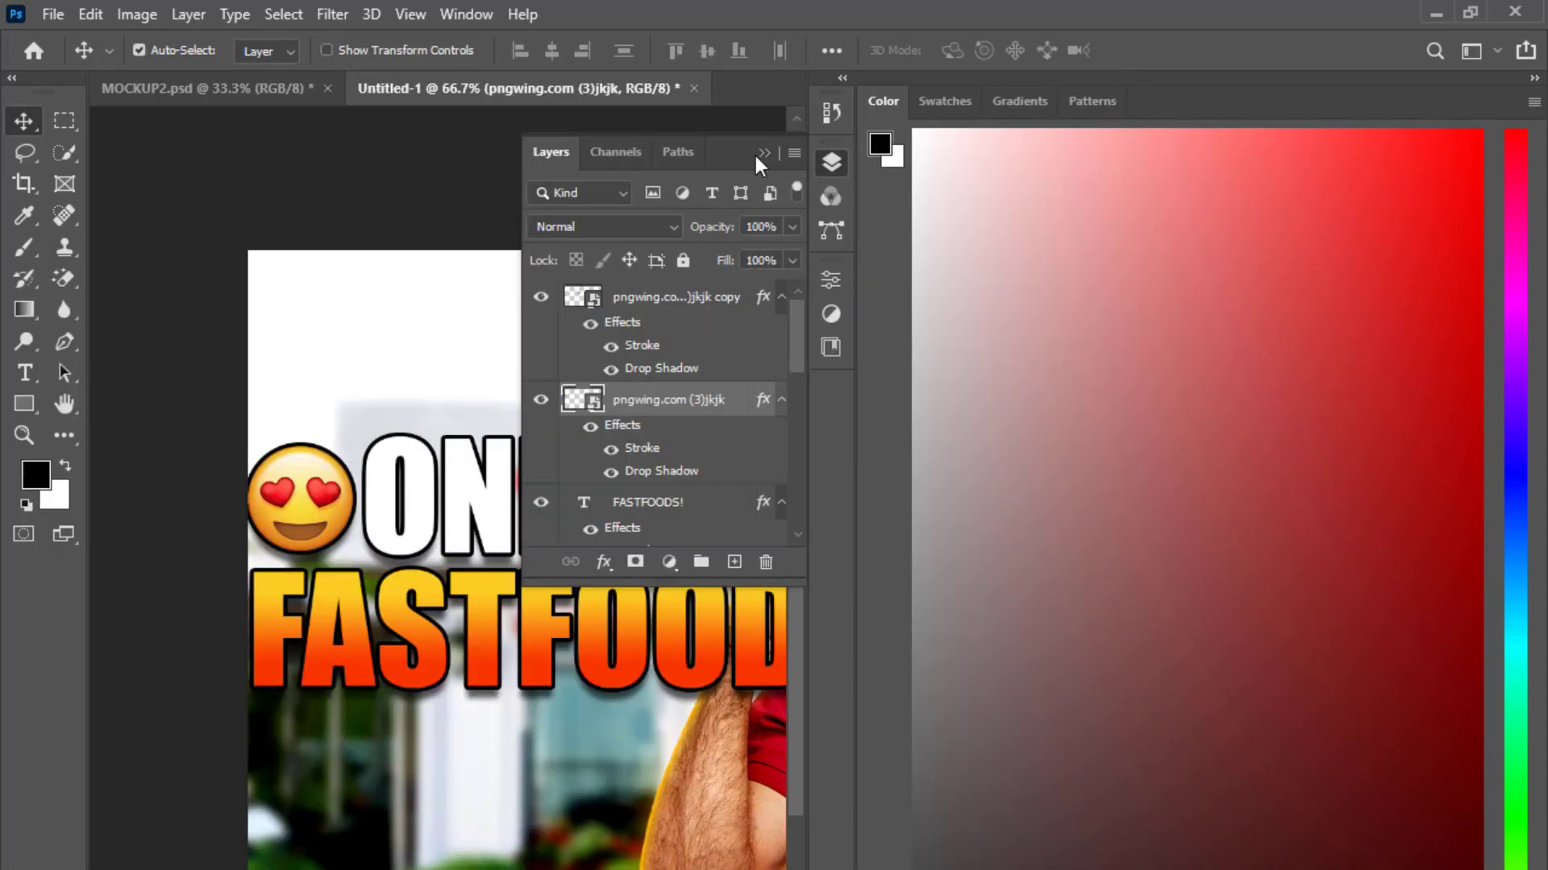
{"action": "left_click", "coordinate": [671, 305]}
{"action": "scroll", "coordinate": [681, 452], "scroll_direction": "down", "scroll_amount": 2}
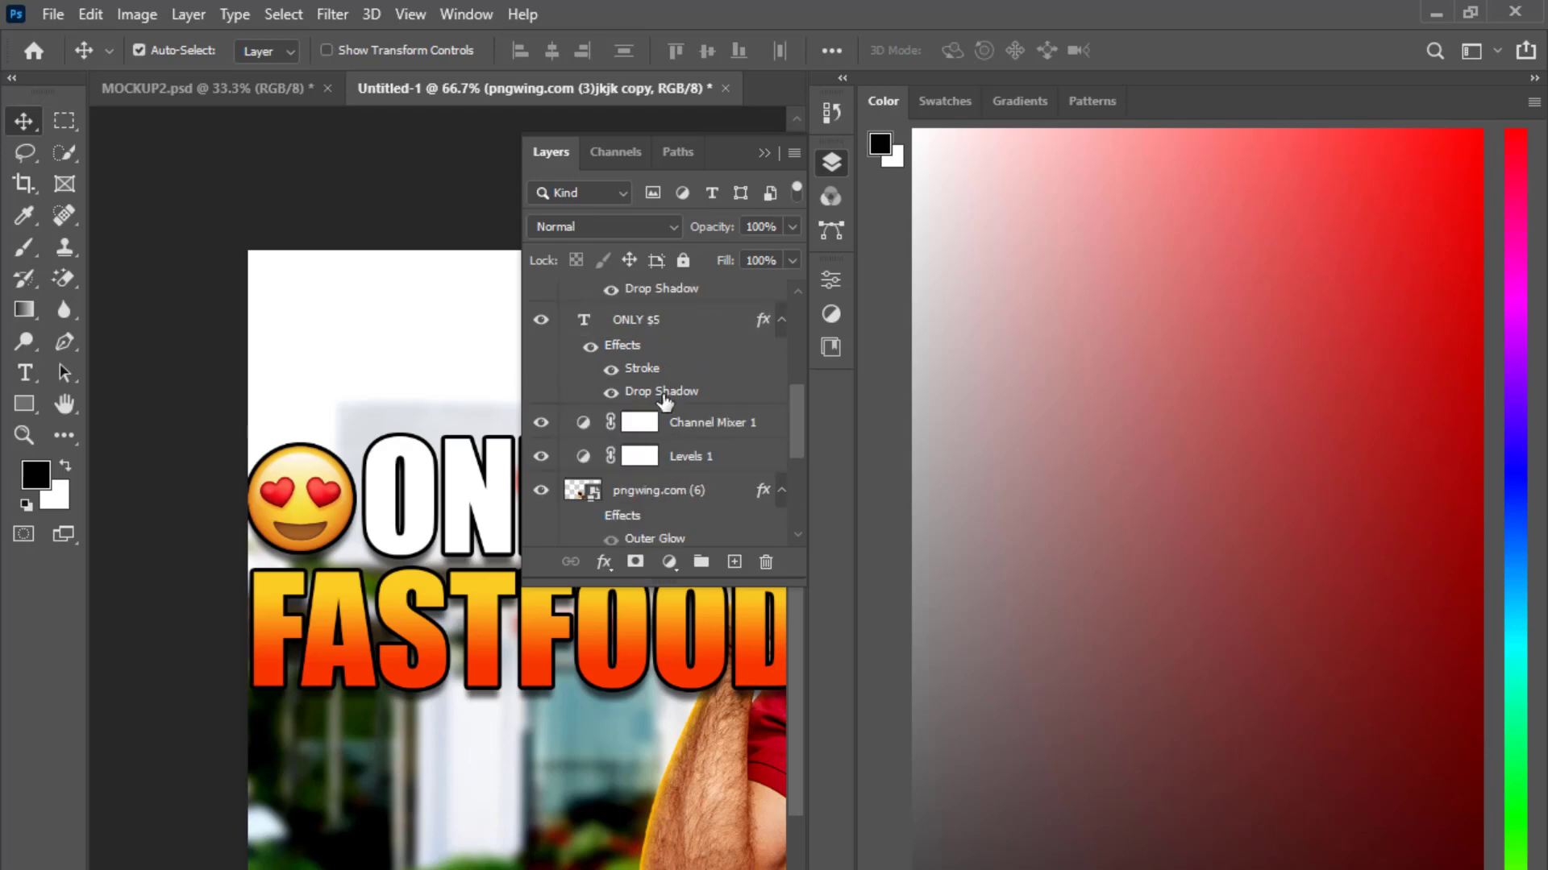
- Group the title text and emoji layers together with Ctrl+G
{"action": "left_click", "coordinate": [662, 326], "text": "shift"}
{"action": "key", "text": "ctrl+g"}
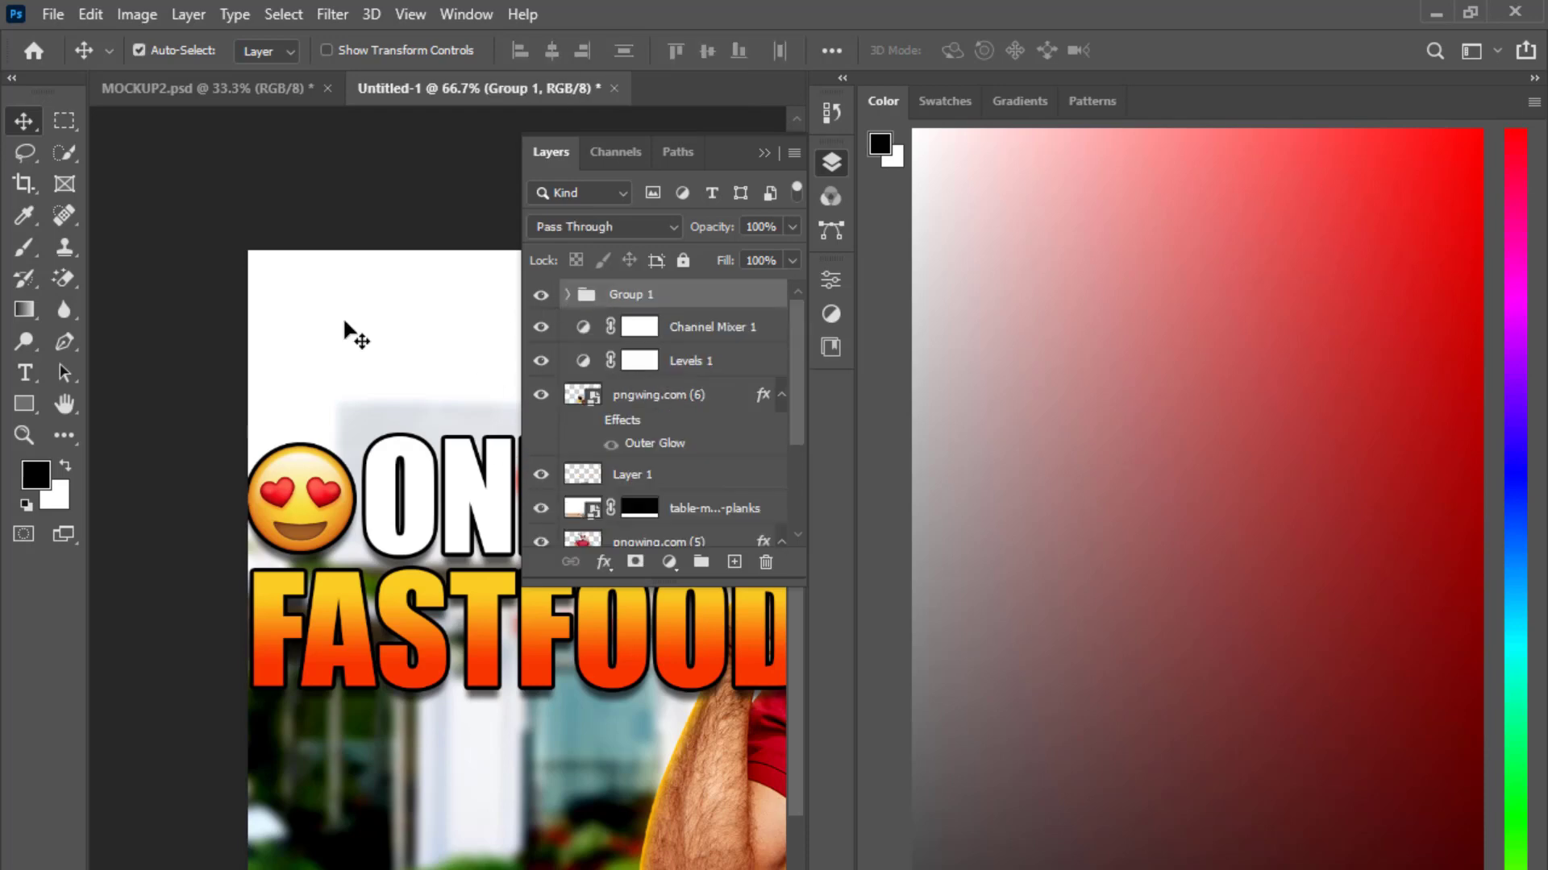
{"action": "left_click", "coordinate": [764, 154]}
{"action": "key", "text": "ctrl+minus"}
{"action": "key", "text": "ctrl+minus"}
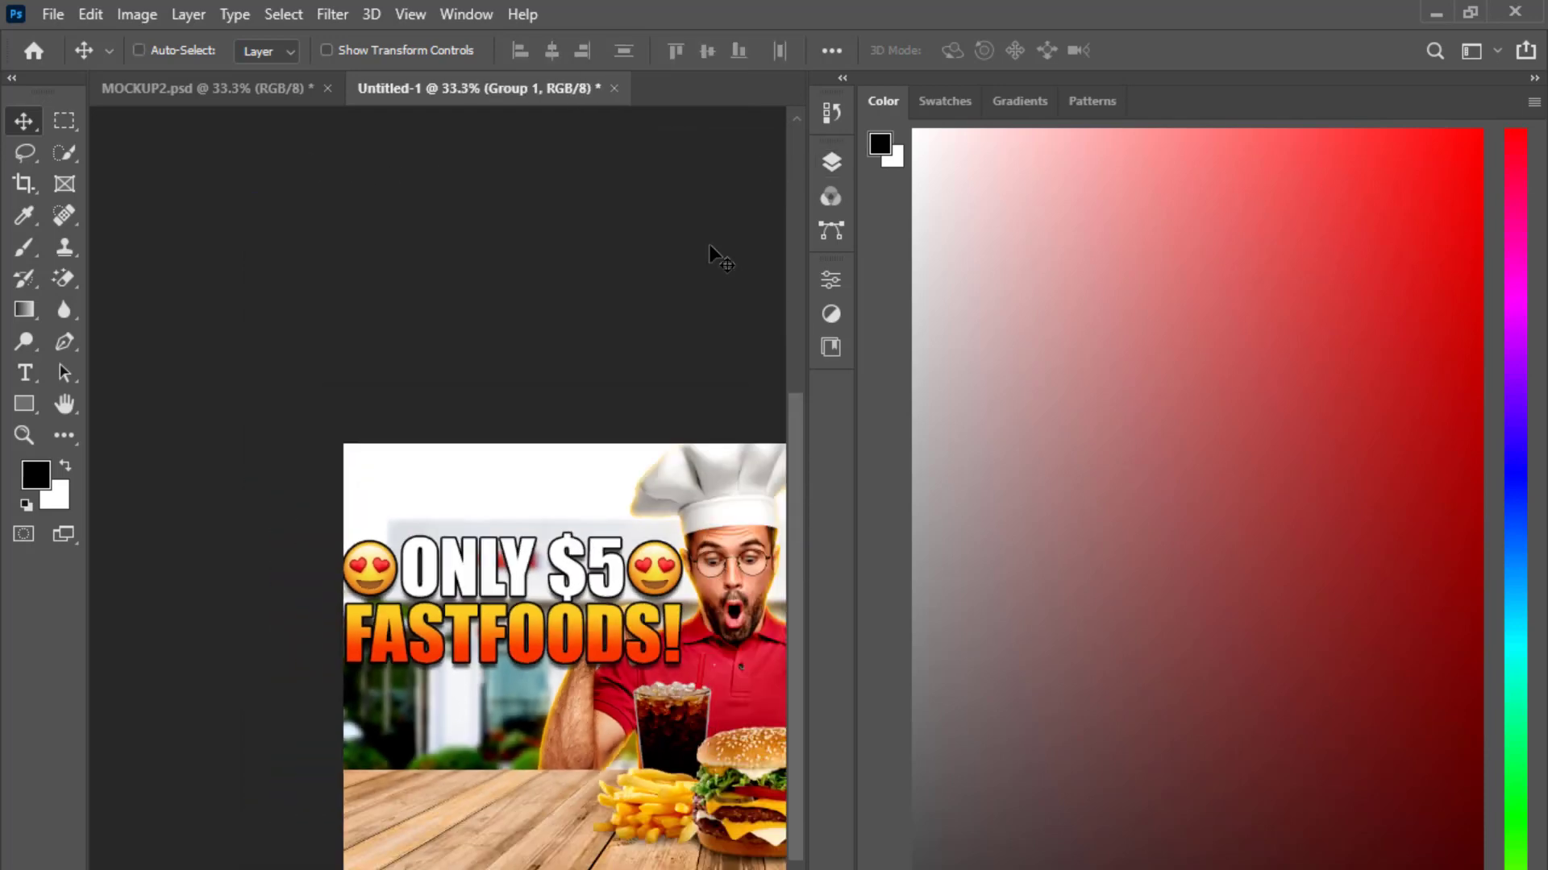
{"action": "key", "text": "ctrl+minus"}
{"action": "key", "text": "ctrl+plus"}
{"action": "key", "text": "ctrl+plus"}
{"action": "scroll", "coordinate": [645, 435], "scroll_direction": "left", "scroll_amount": 3}
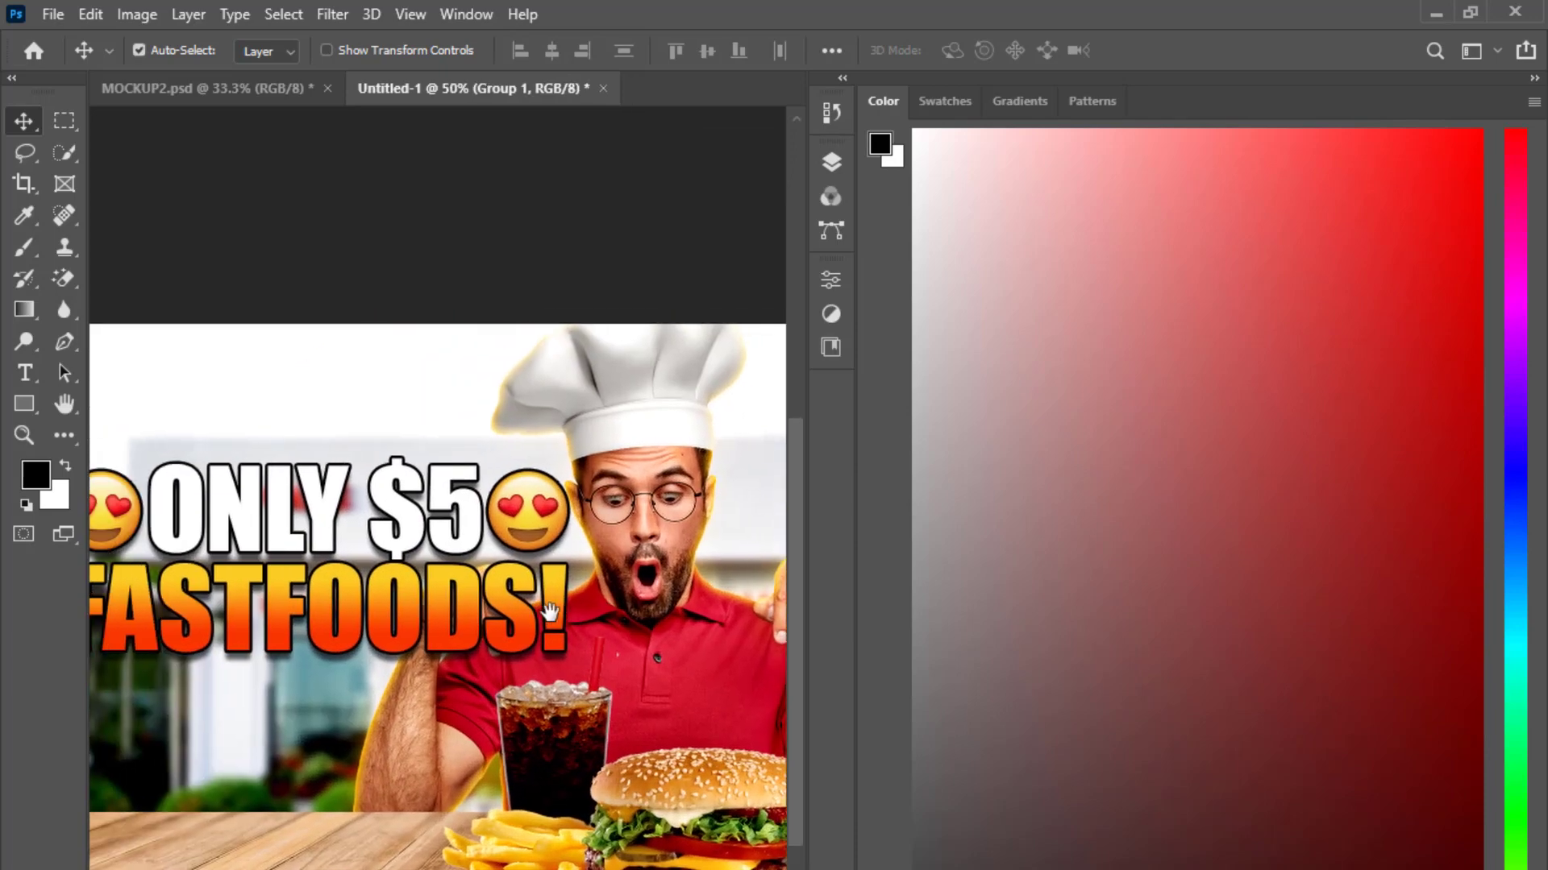
{"action": "left_click", "coordinate": [831, 161]}
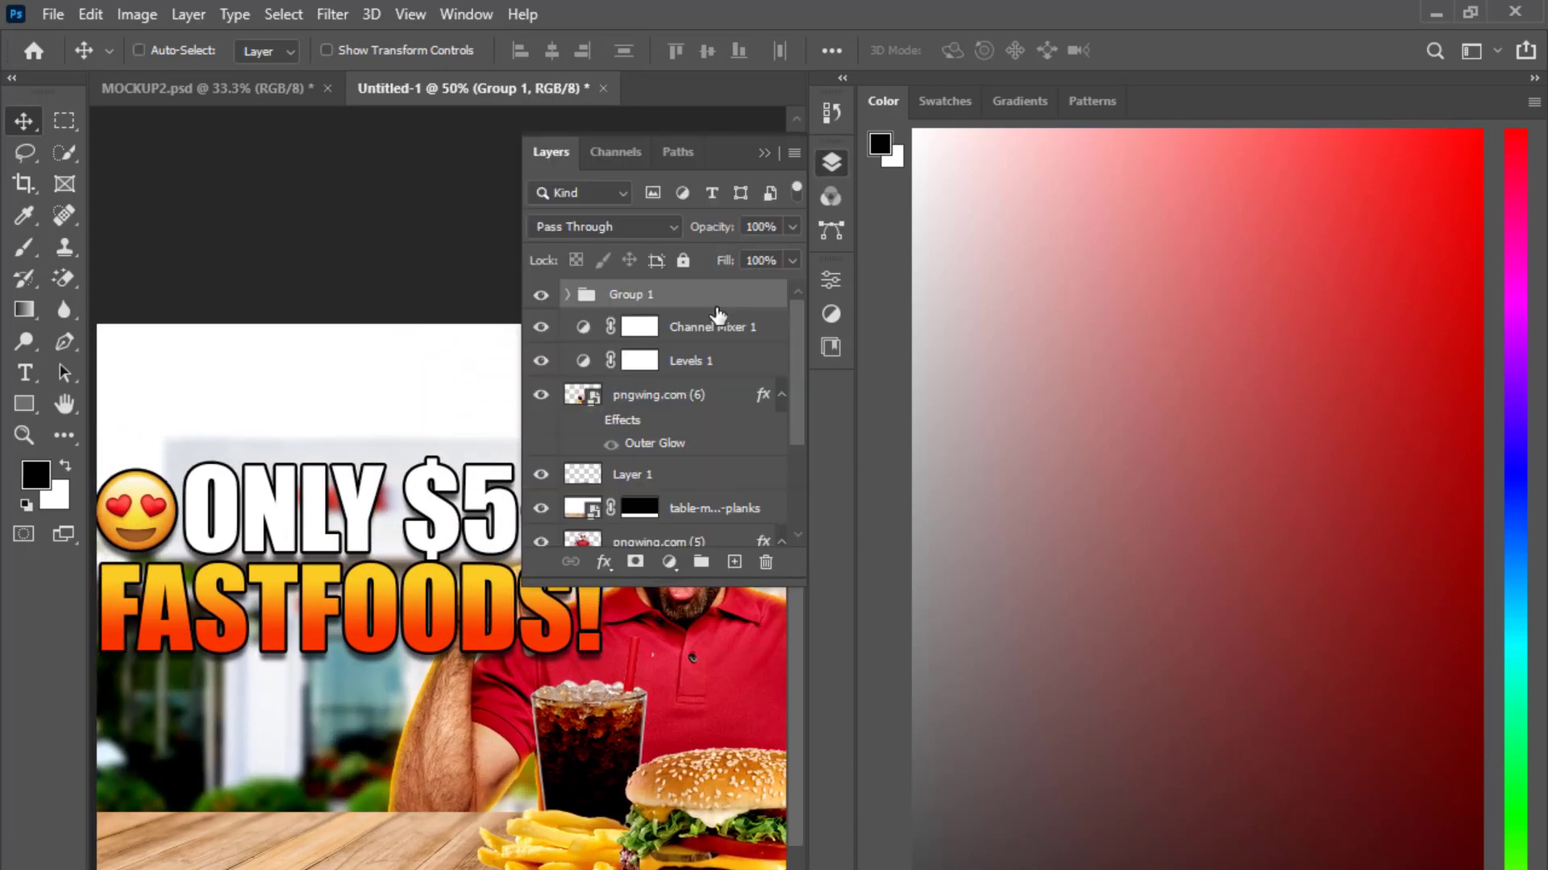
- Rotate the group about -15.76°, scale it to 88.55% and place it beside the chef
{"action": "key", "text": "ctrl+t"}
{"action": "left_click", "coordinate": [764, 154]}
{"action": "left_click_drag", "start_coordinate": [557, 482], "coordinate": [524, 431]}
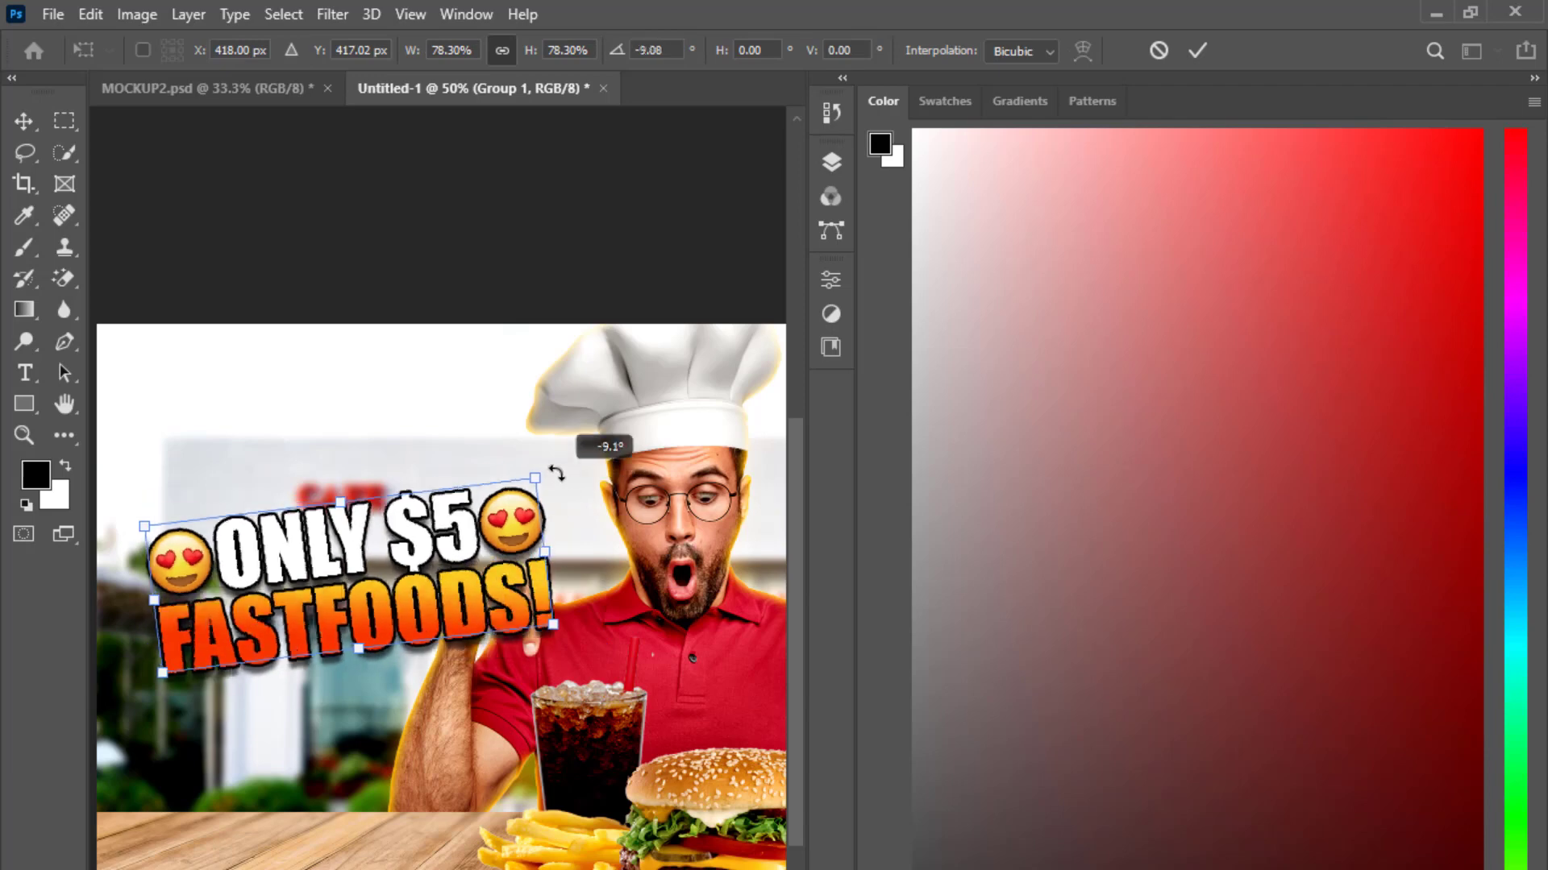
{"action": "left_click_drag", "start_coordinate": [422, 522], "coordinate": [411, 441]}
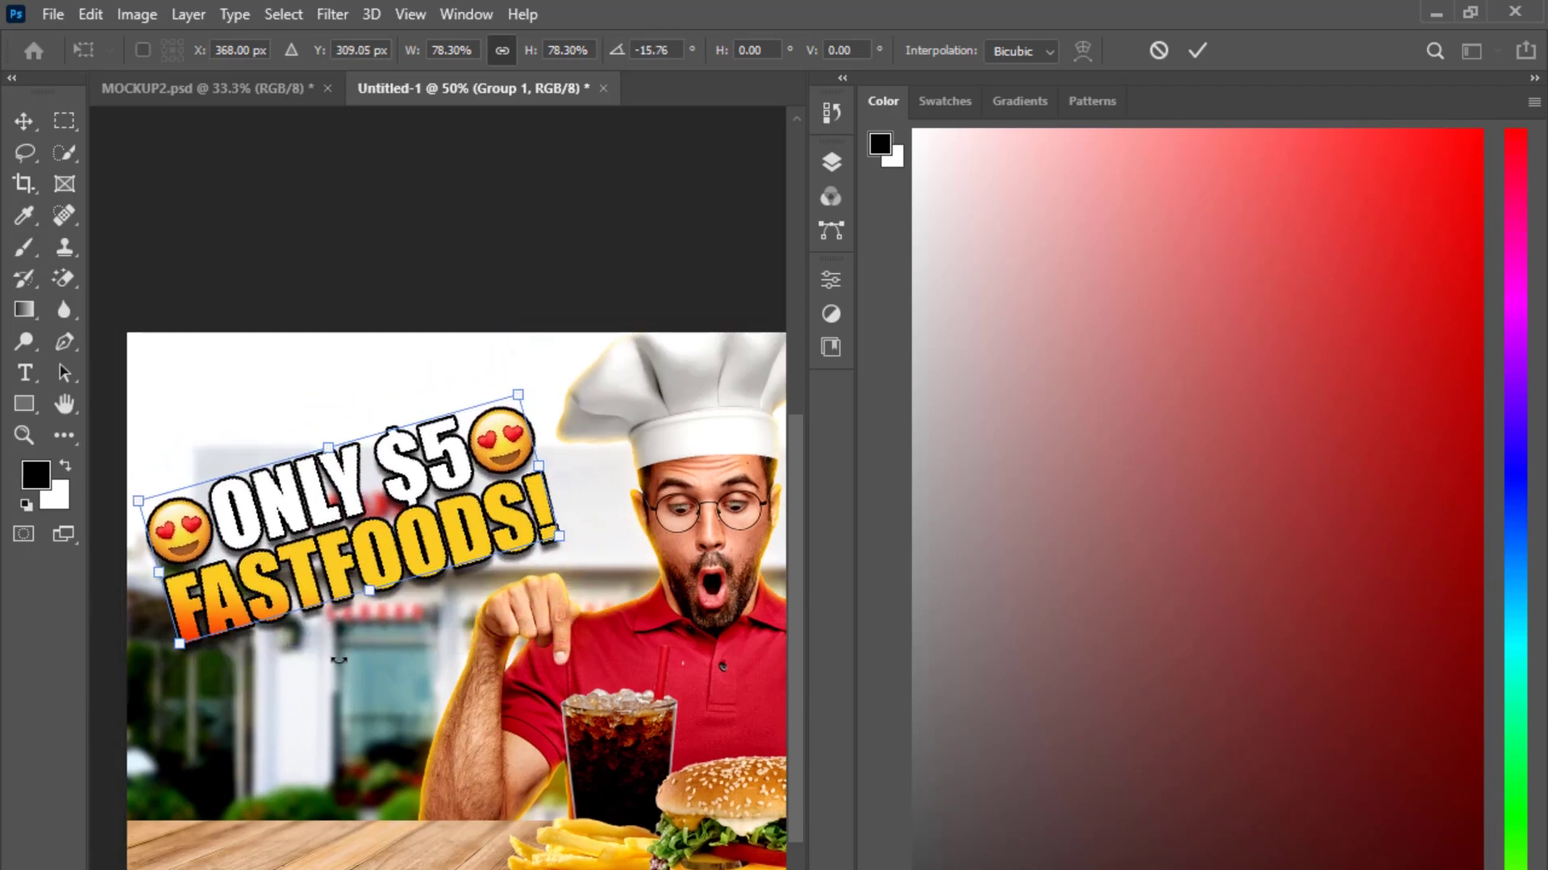
{"action": "left_click_drag", "start_coordinate": [380, 568], "coordinate": [379, 613]}
{"action": "left_click_drag", "start_coordinate": [385, 551], "coordinate": [395, 525]}
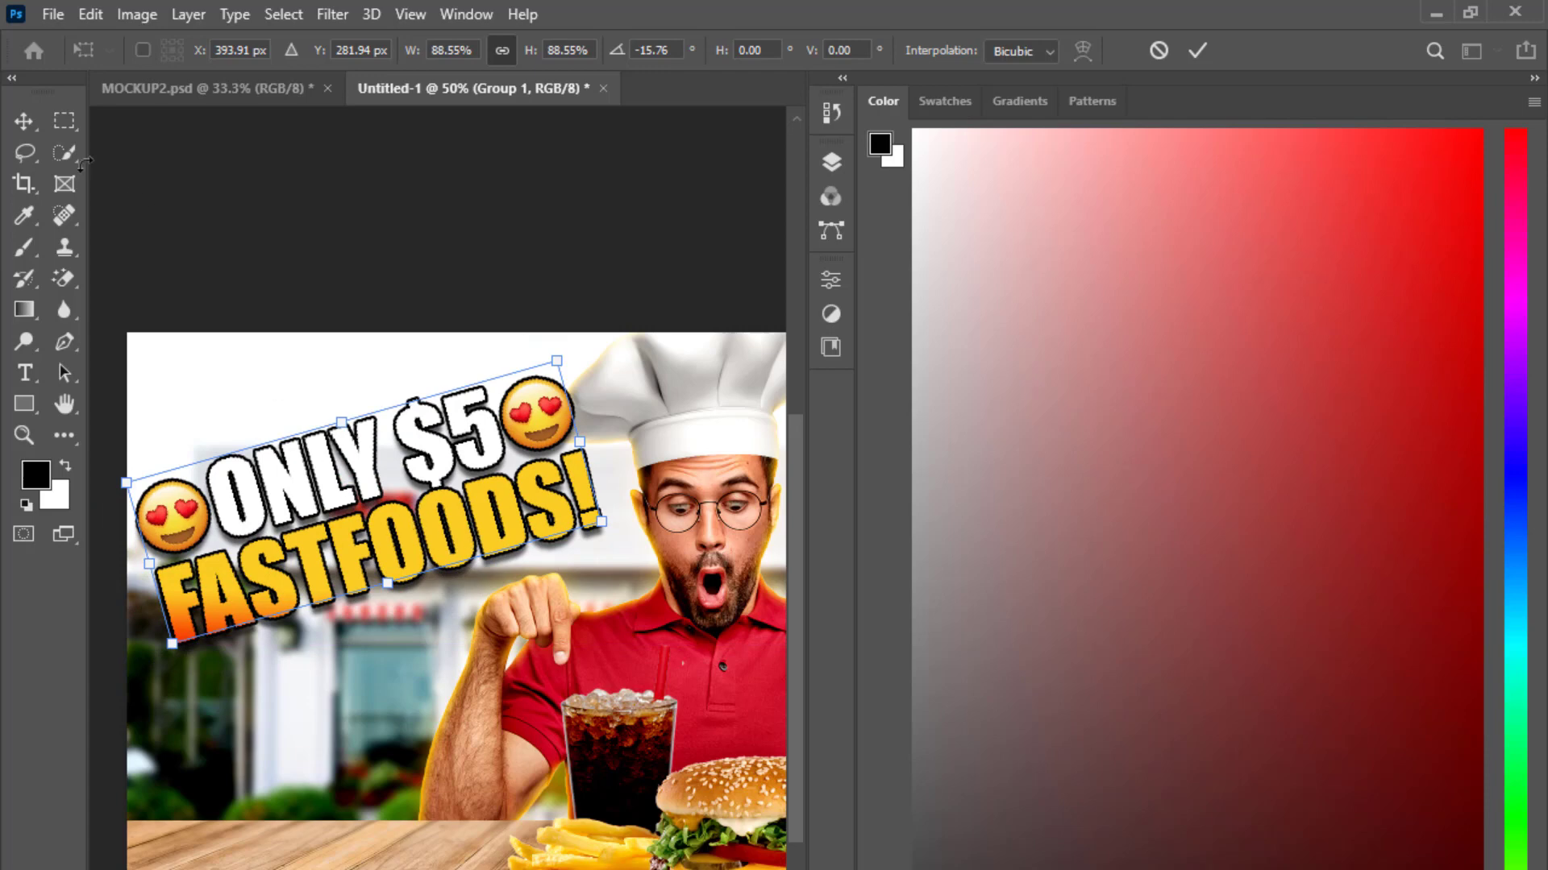
{"action": "key", "text": "Return"}
- Check the full thumbnail and select the building background photo layer
{"action": "key", "text": "ctrl+minus"}
{"action": "key", "text": "ctrl+minus"}
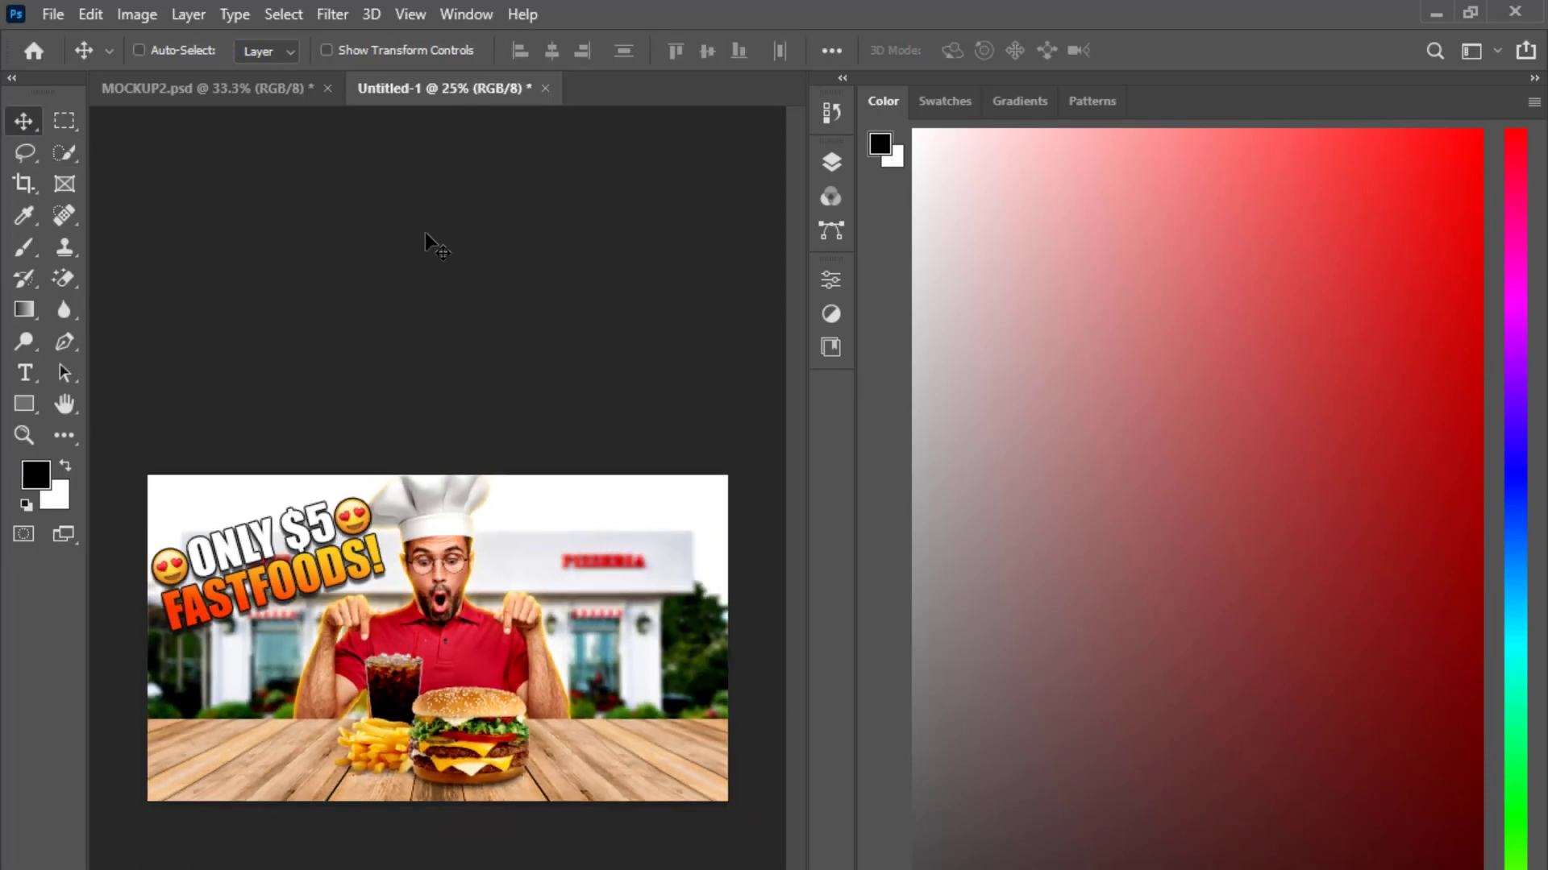
{"action": "key", "text": "ctrl+plus"}
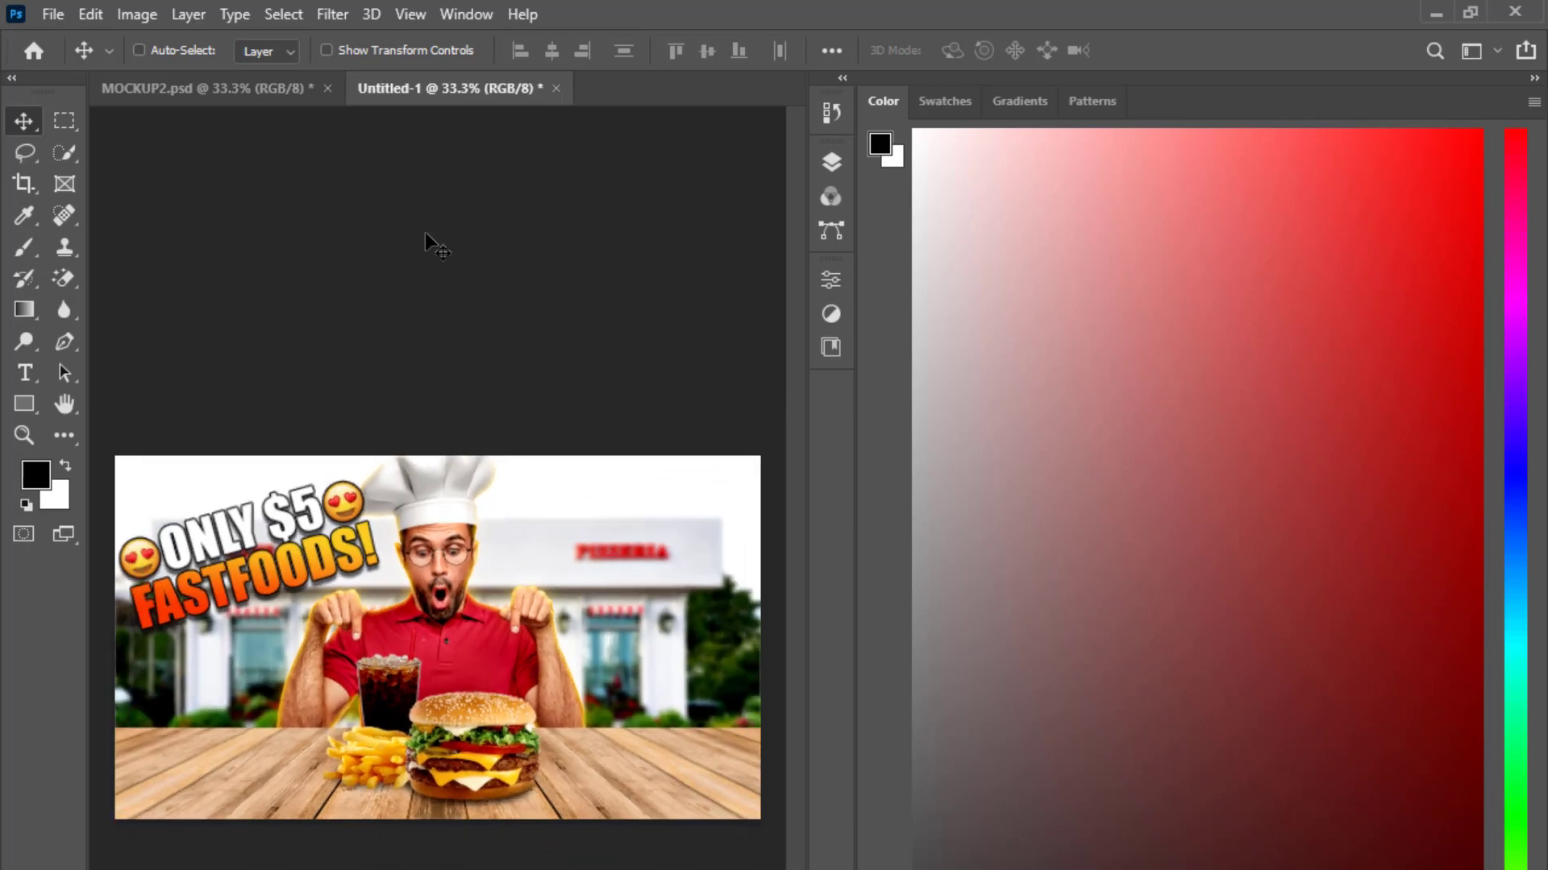
{"action": "key", "text": "ctrl+minus"}
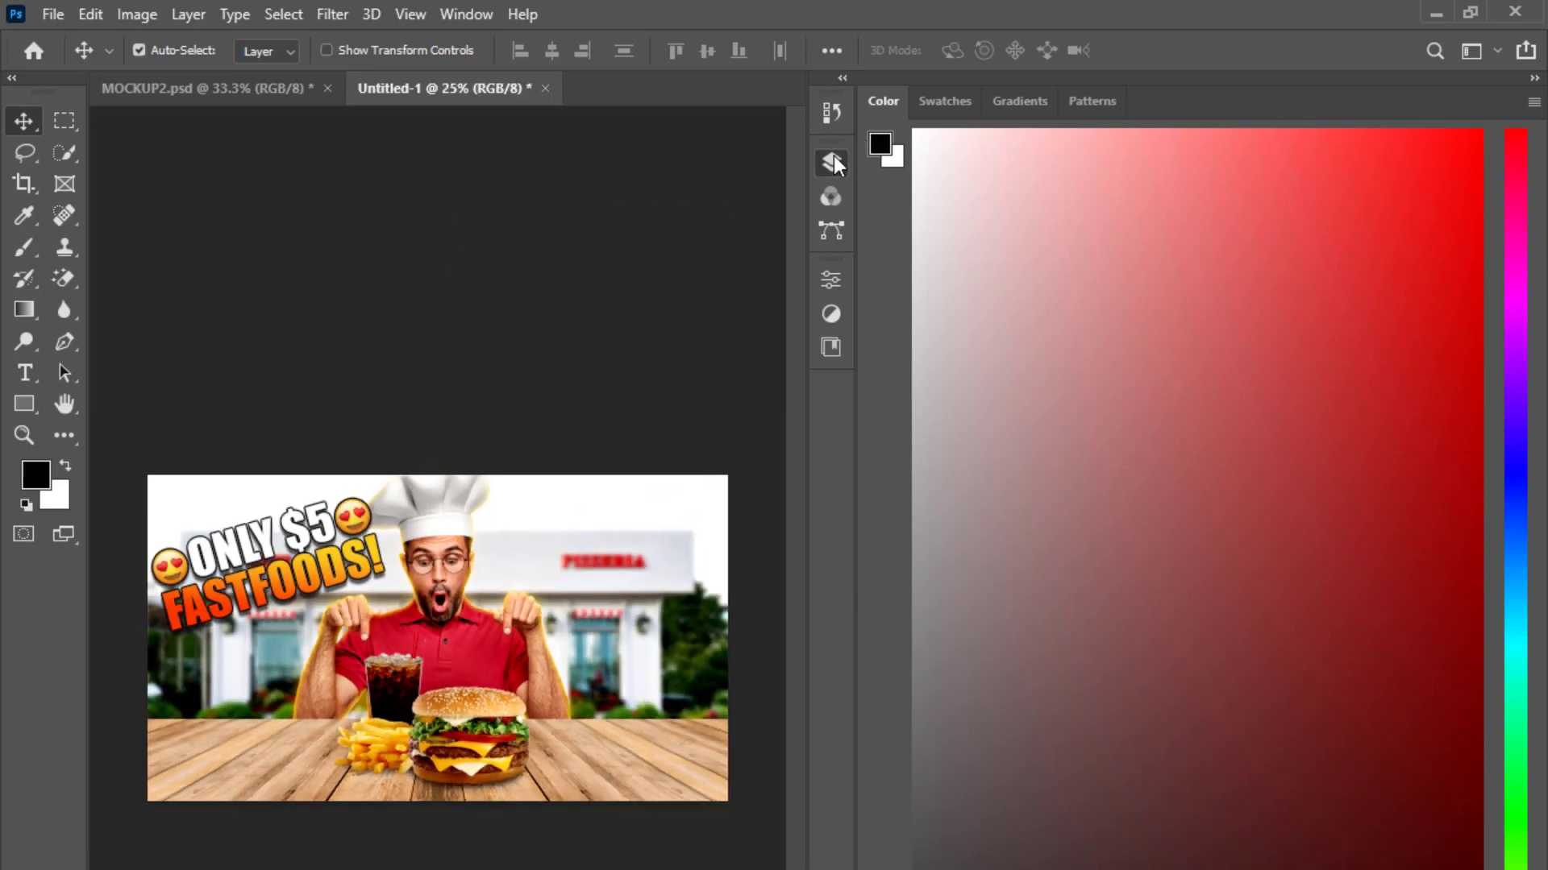
{"action": "left_click", "coordinate": [832, 162]}
{"action": "scroll", "coordinate": [680, 501], "scroll_direction": "down", "scroll_amount": 3}
{"action": "left_click", "coordinate": [681, 496]}
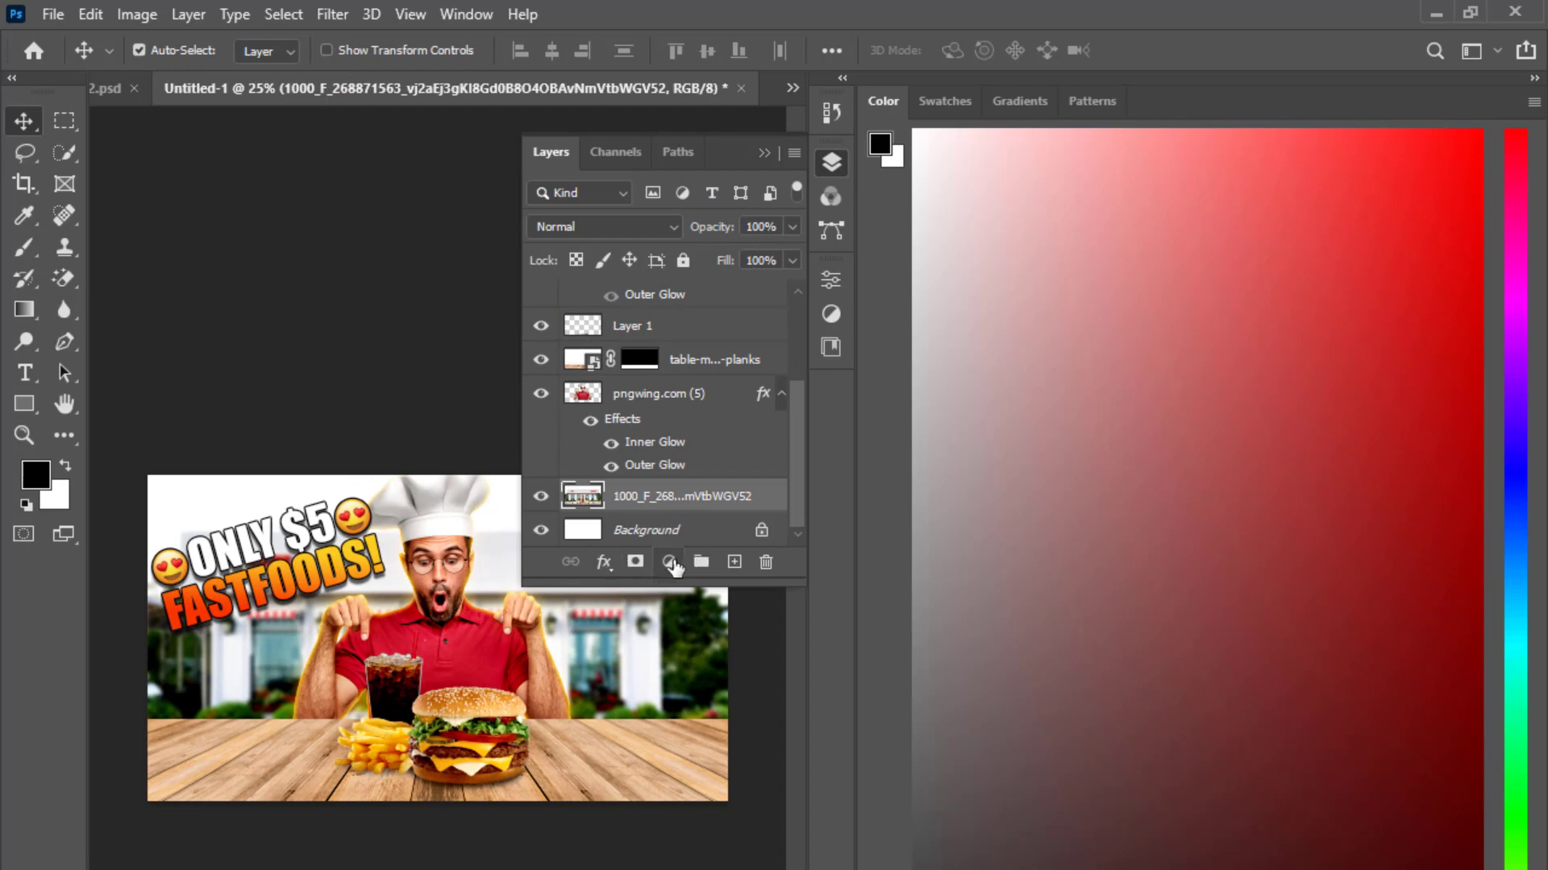
- Add a Curves adjustment with the midpoint pulled down to slightly darken the background
{"action": "left_click", "coordinate": [669, 562]}
{"action": "left_click", "coordinate": [709, 708]}
{"action": "left_click_drag", "start_coordinate": [654, 520], "coordinate": [654, 532]}
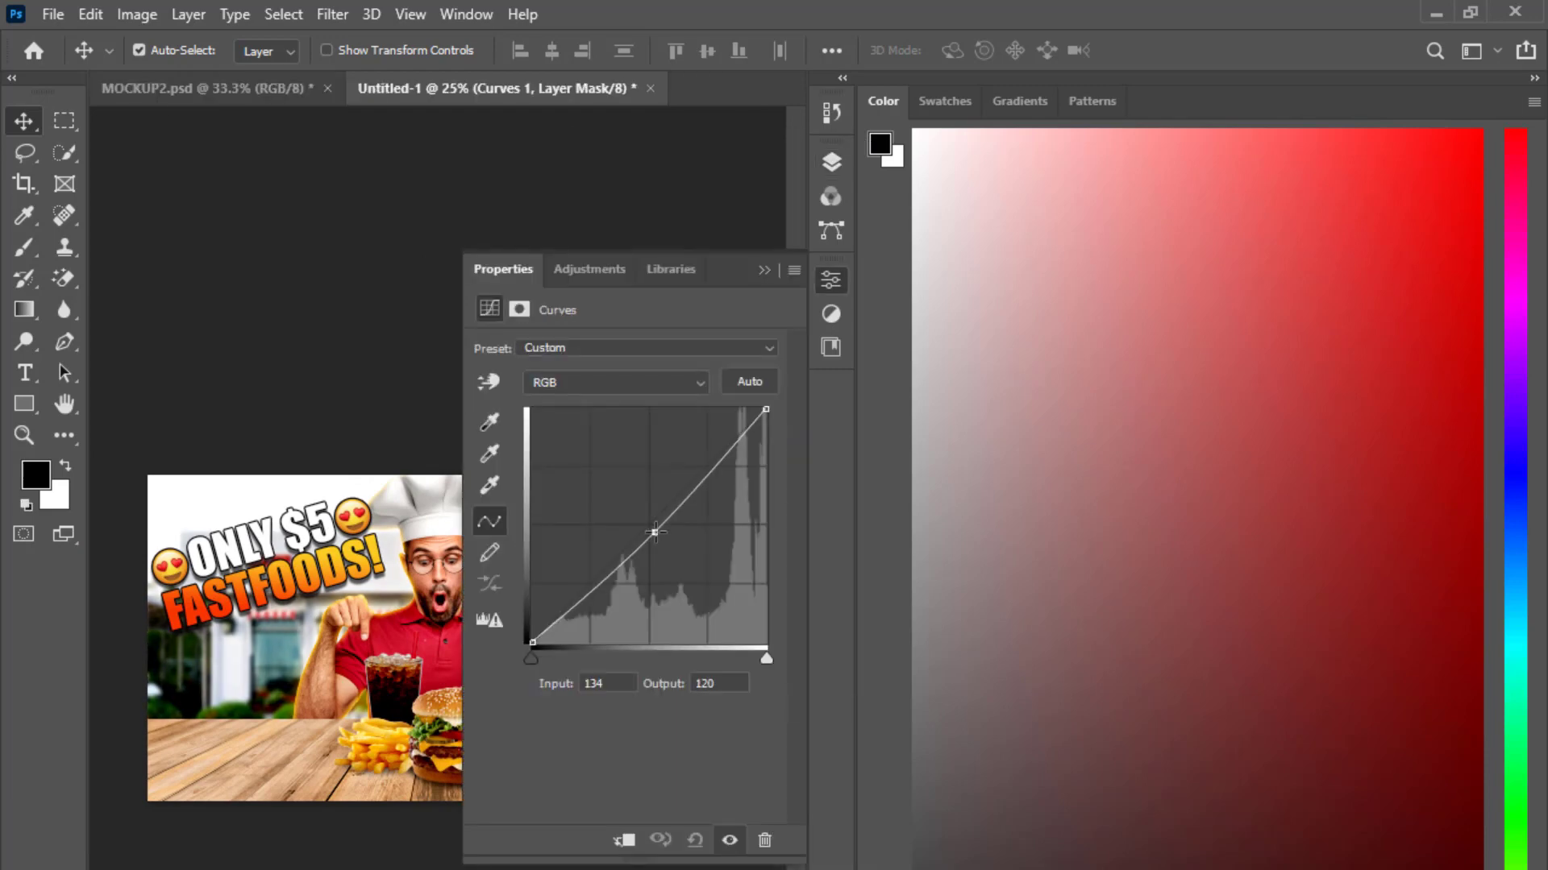
{"action": "left_click", "coordinate": [765, 271]}
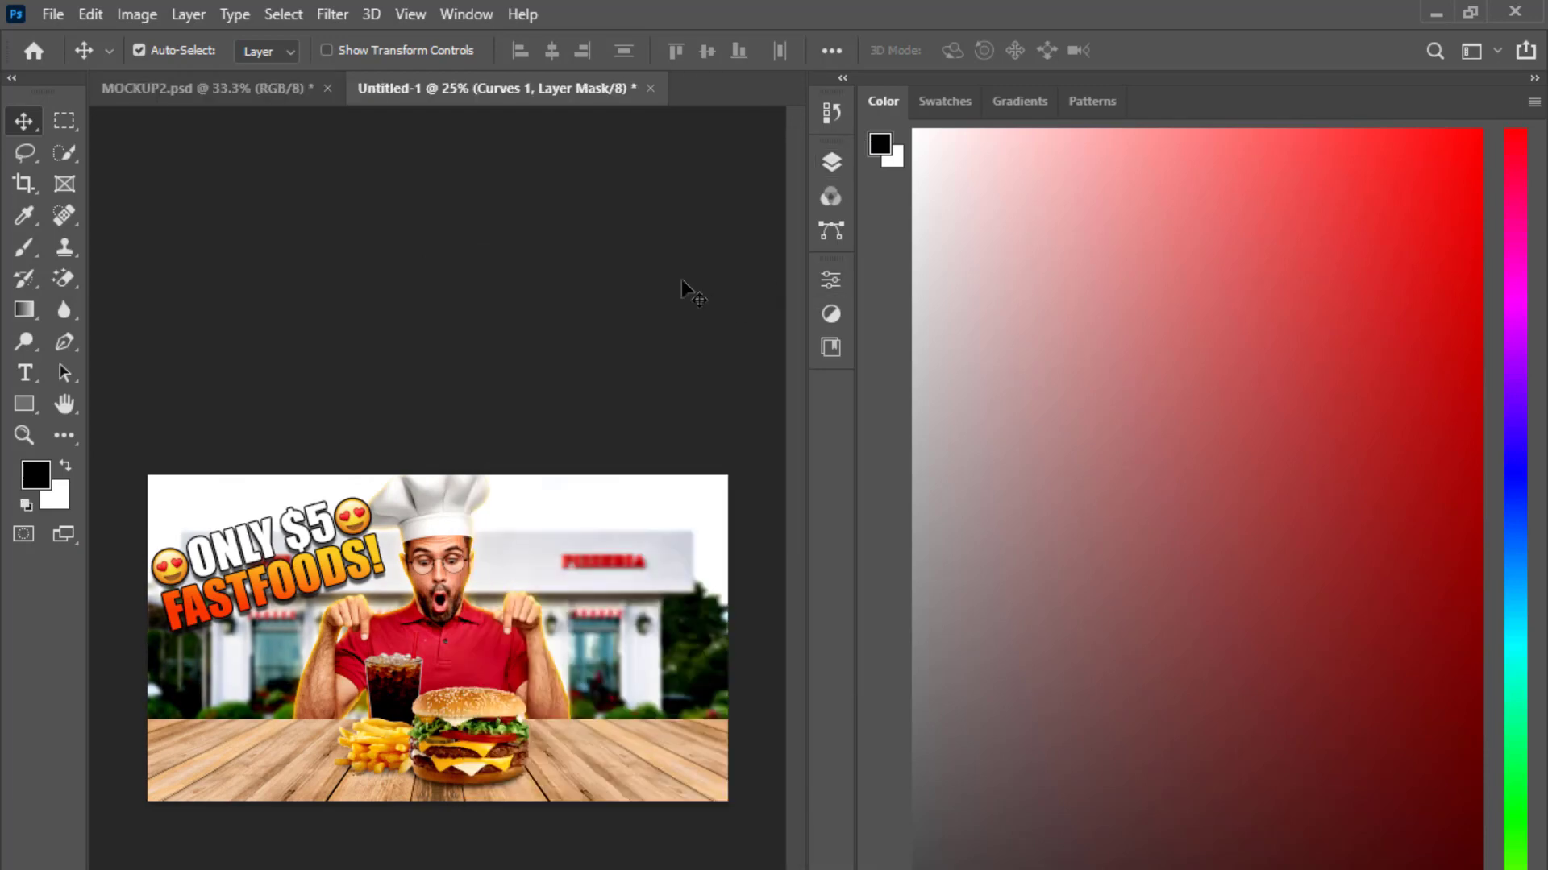
- Reselect the building background layer and bring up the File Explorer source image folder
{"action": "left_click", "coordinate": [832, 162]}
{"action": "scroll", "coordinate": [697, 476], "scroll_direction": "down", "scroll_amount": 1}
{"action": "left_click", "coordinate": [687, 509]}
{"action": "left_click", "coordinate": [1435, 14]}
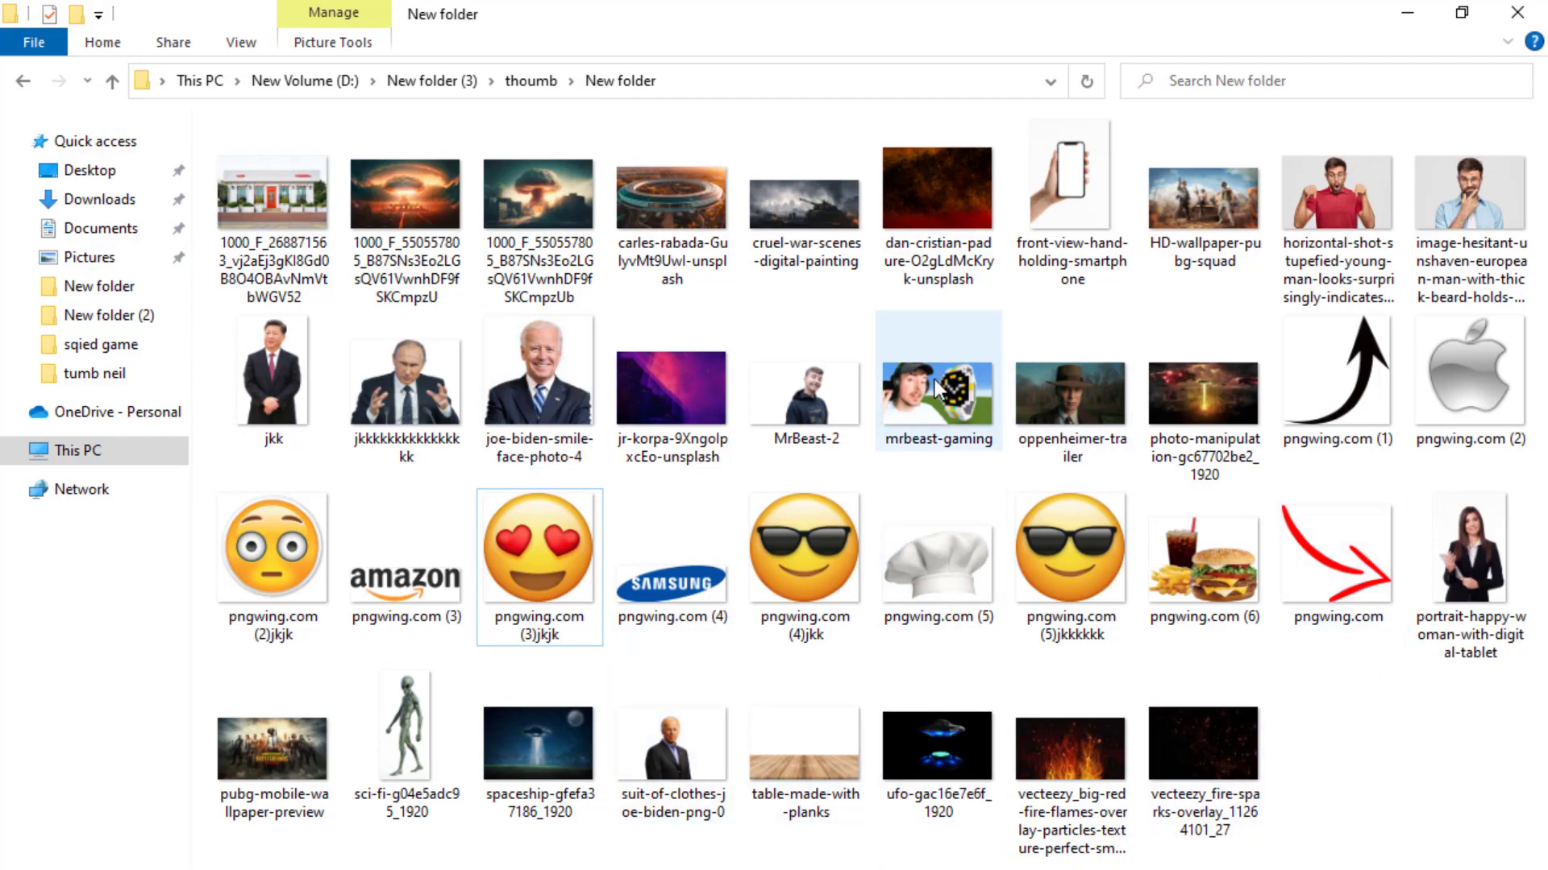
- Place the fire sparks image into the thumbnail, stretched to cover the canvas
{"action": "left_click", "coordinate": [1203, 750]}
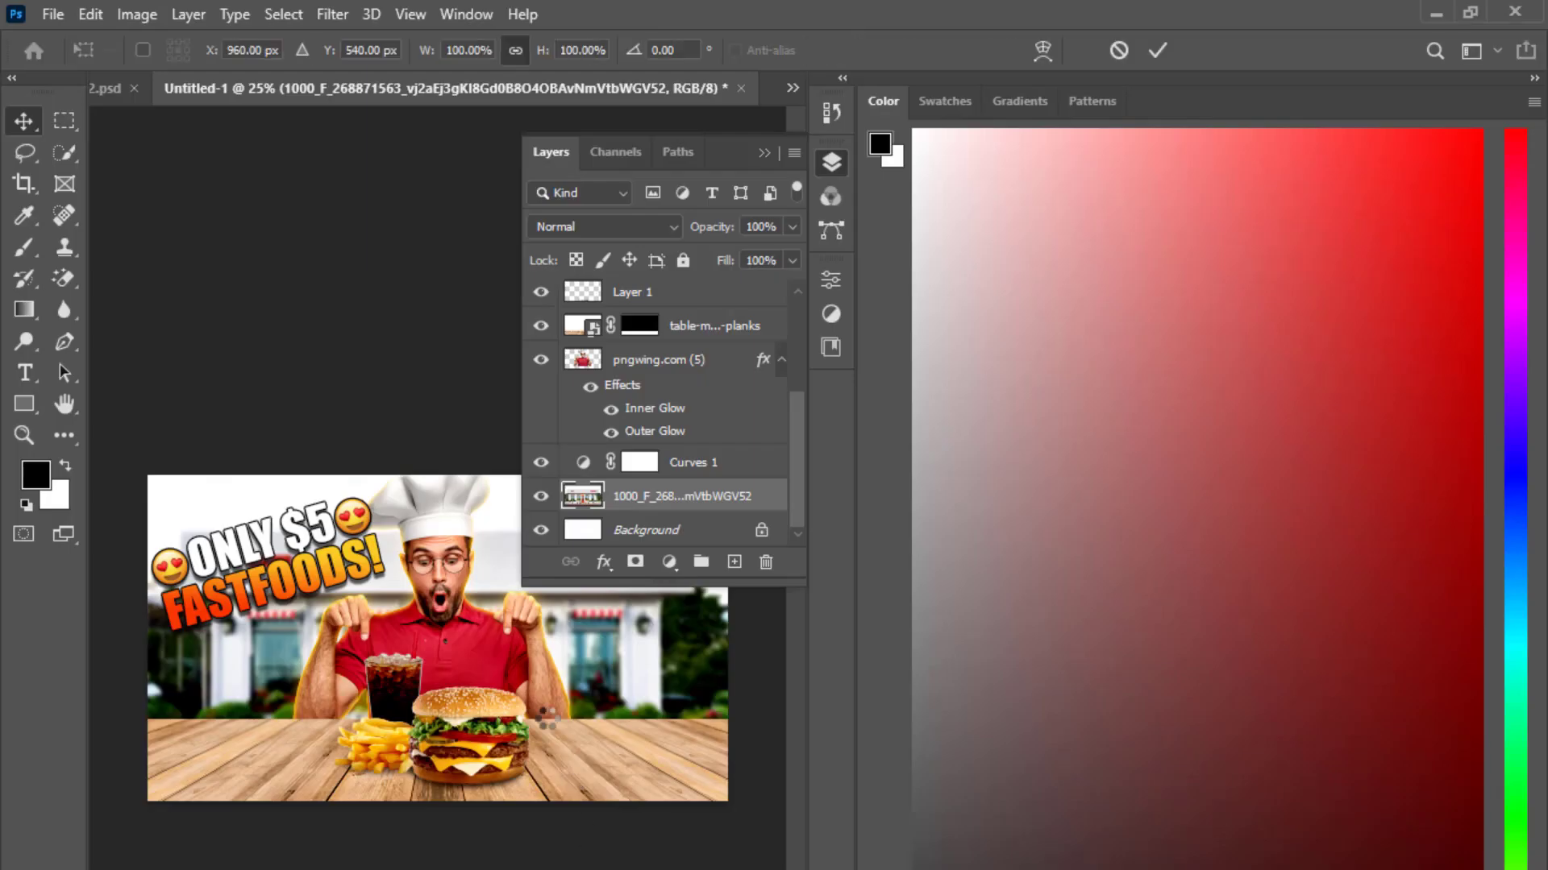
{"action": "left_click_drag", "start_coordinate": [1203, 750], "coordinate": [437, 611]}
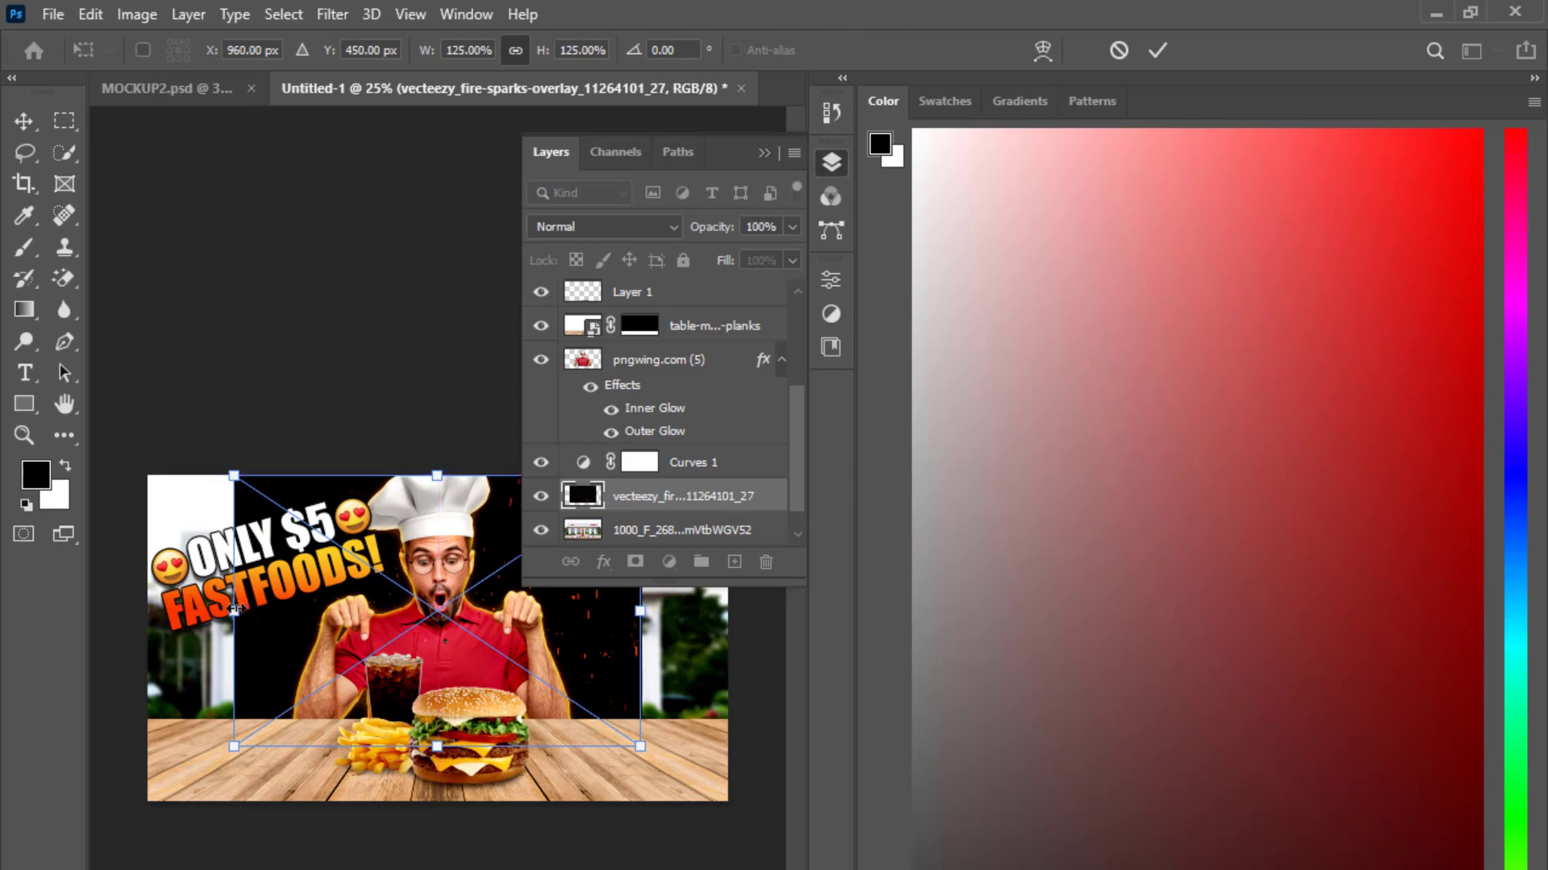
{"action": "left_click_drag", "start_coordinate": [234, 610], "coordinate": [147, 610]}
{"action": "left_click_drag", "start_coordinate": [640, 611], "coordinate": [727, 610]}
{"action": "key", "text": "Return"}
- Set the sparks layer to Screen blend mode and apply a low-distance Motion Blur
{"action": "left_click", "coordinate": [666, 229]}
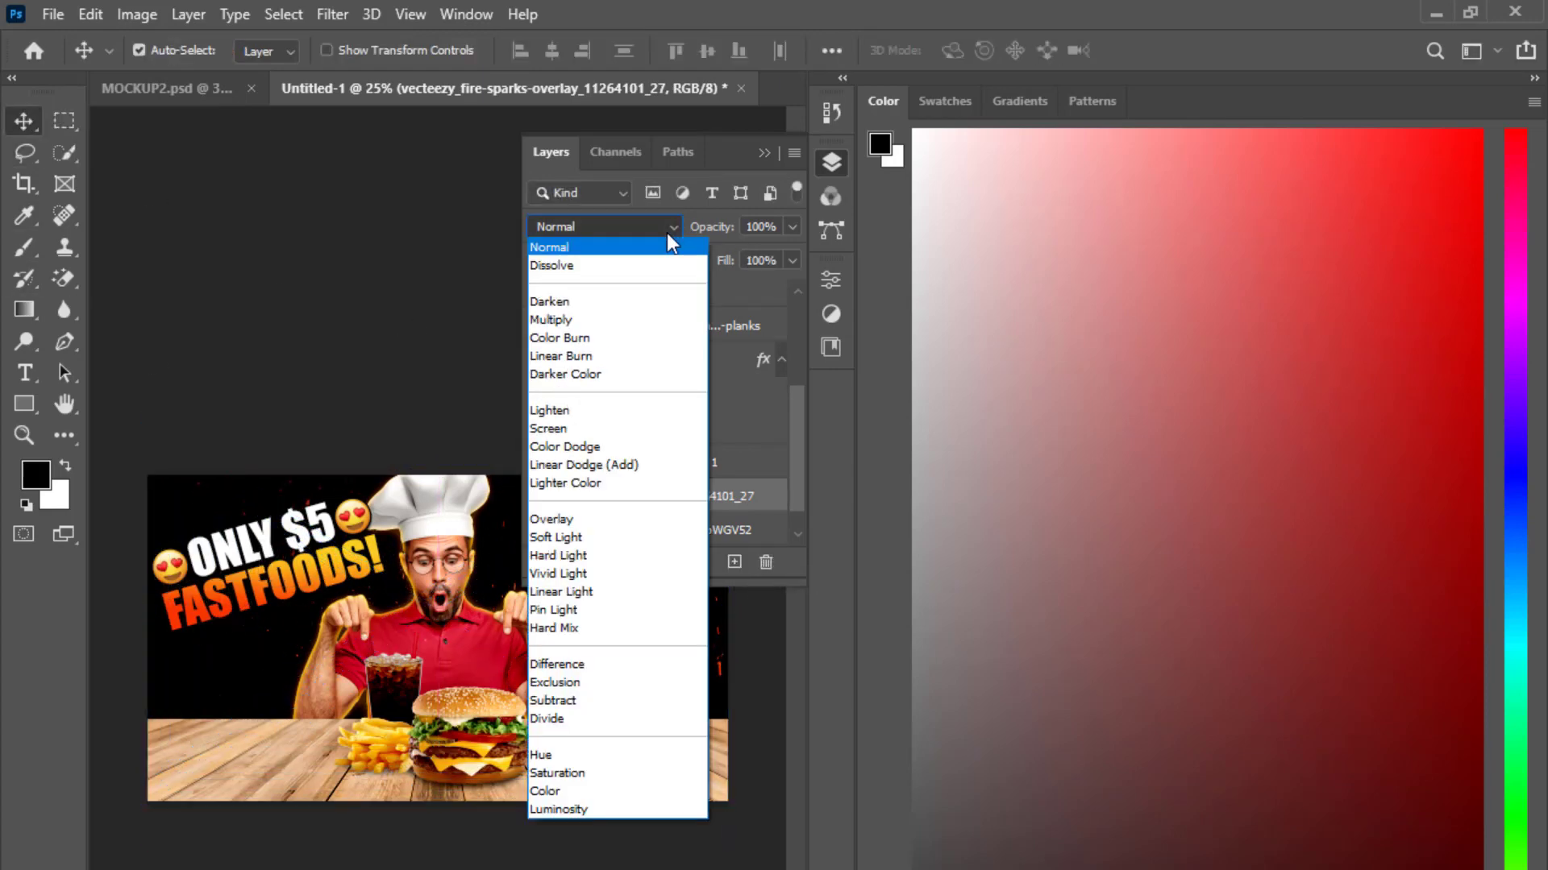
{"action": "left_click", "coordinate": [613, 430]}
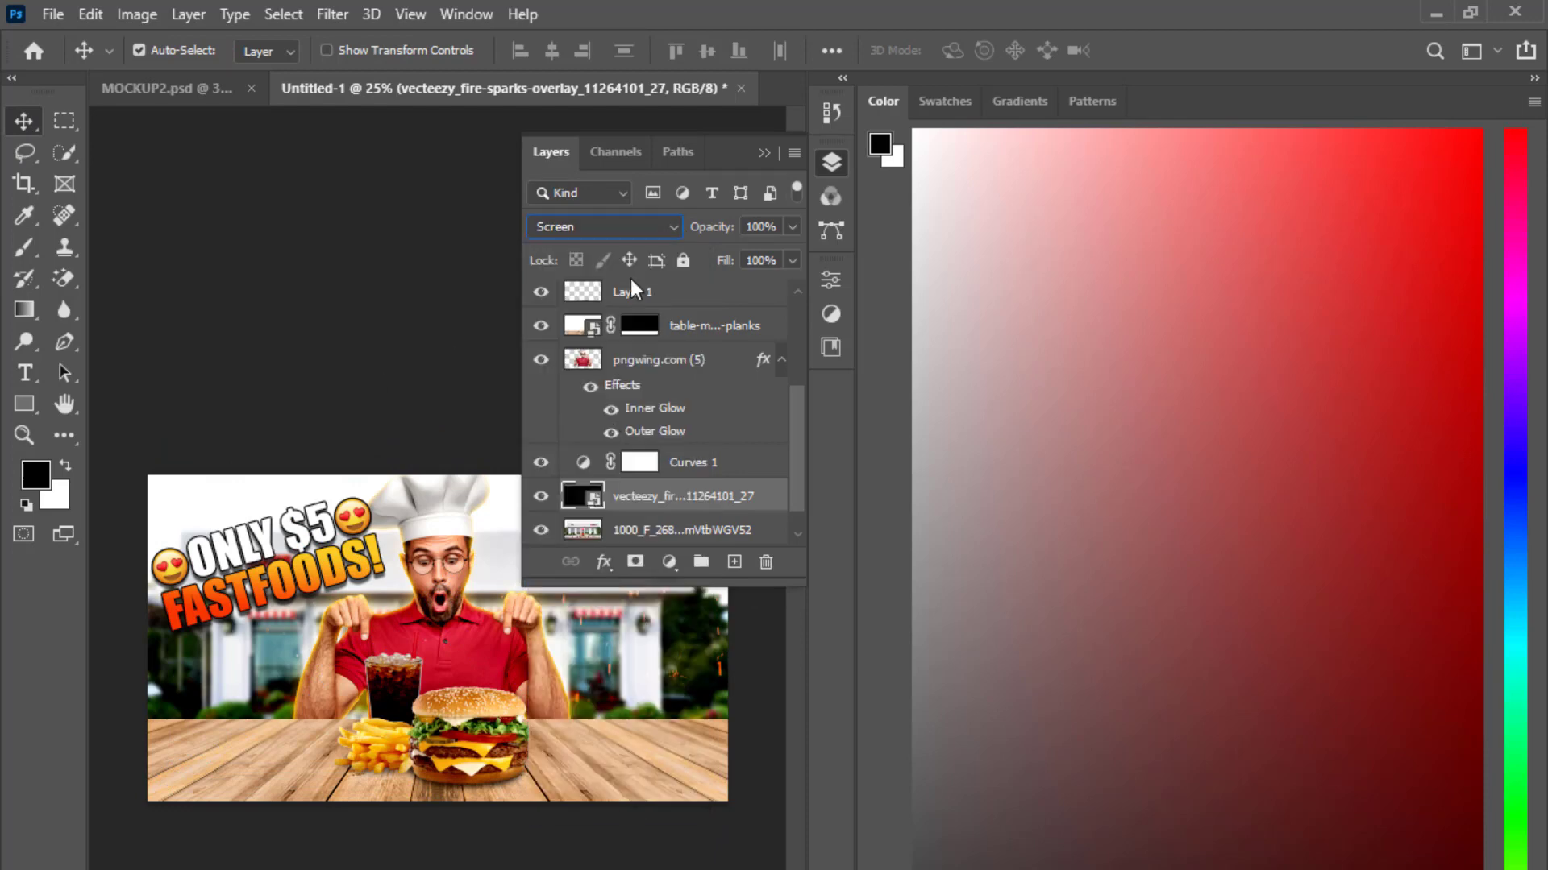
{"action": "left_click", "coordinate": [332, 13]}
{"action": "mouse_move", "coordinate": [347, 322]}
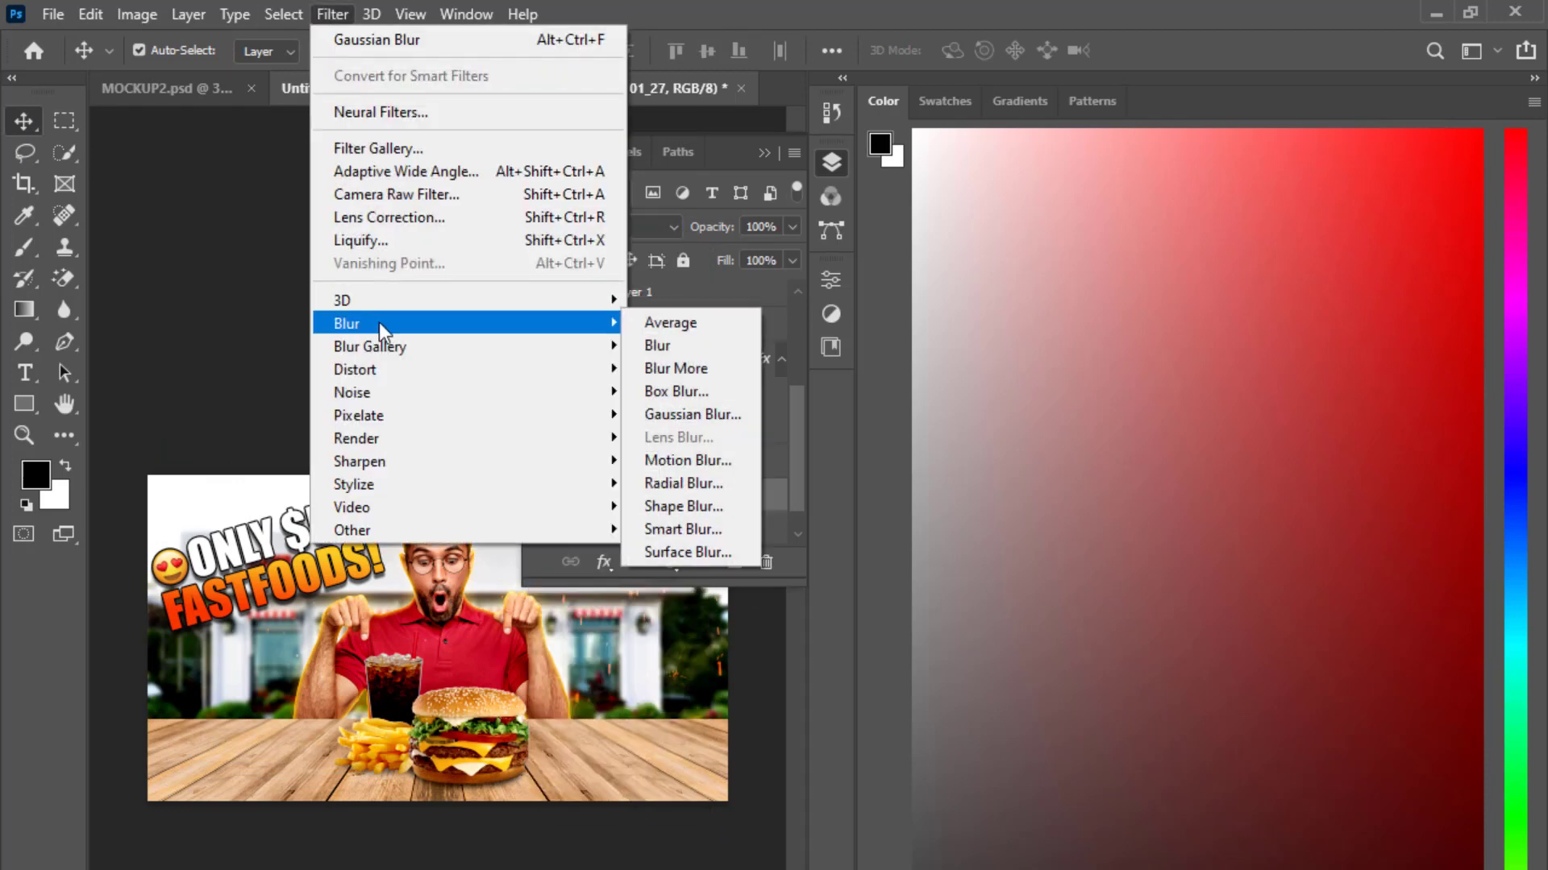
{"action": "left_click", "coordinate": [698, 456]}
{"action": "left_click", "coordinate": [636, 655]}
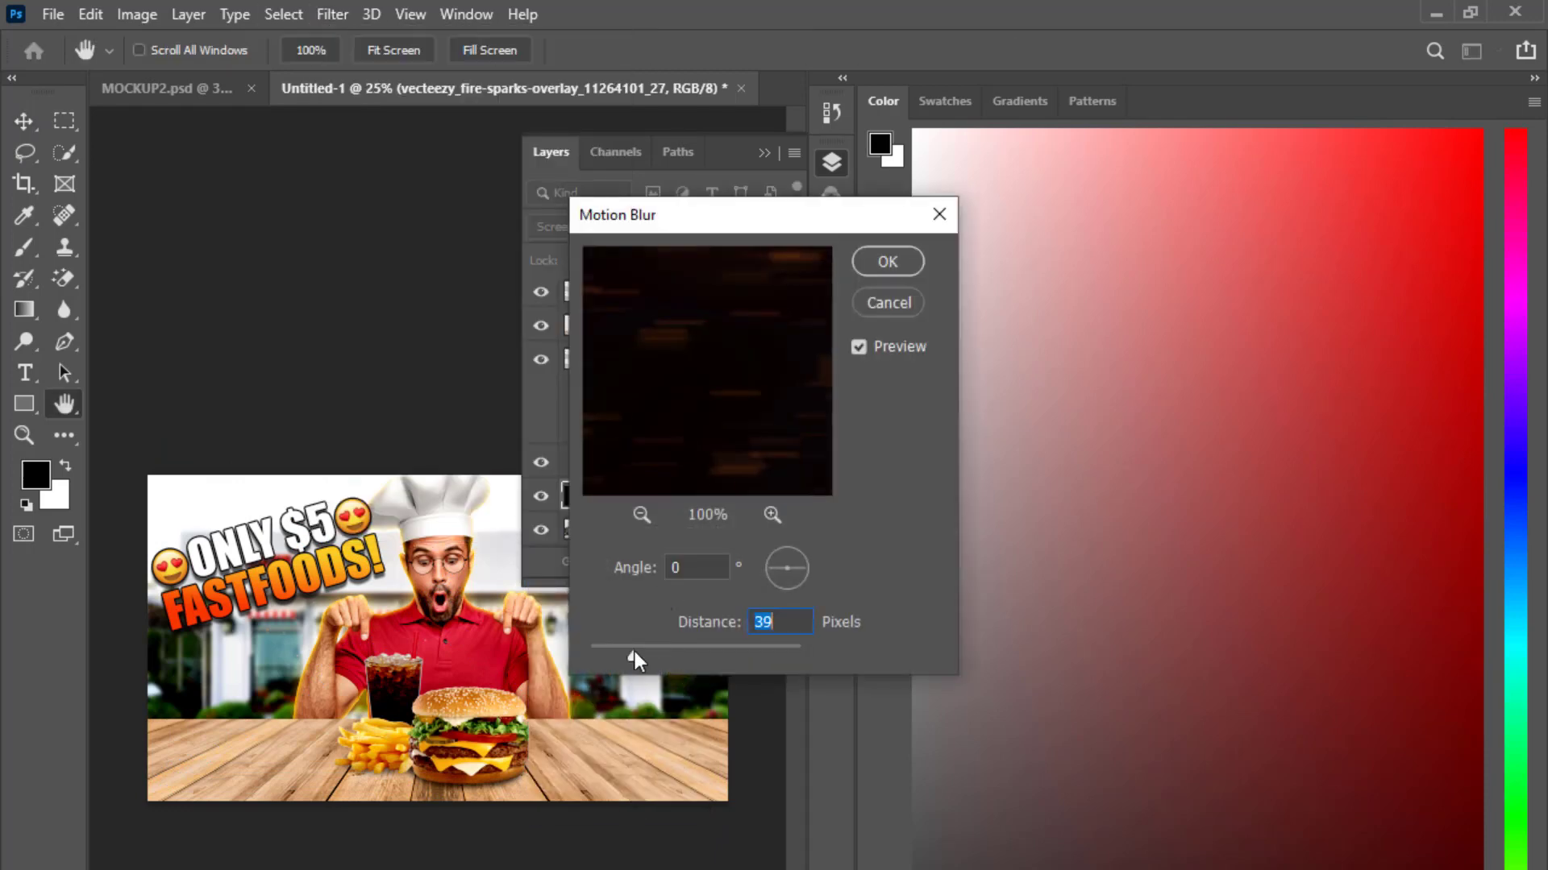
{"action": "mouse_move", "coordinate": [677, 228]}
{"action": "left_mouse_down"}
{"action": "mouse_move", "coordinate": [626, 829]}
{"action": "mouse_move", "coordinate": [189, 218]}
{"action": "left_mouse_up"}
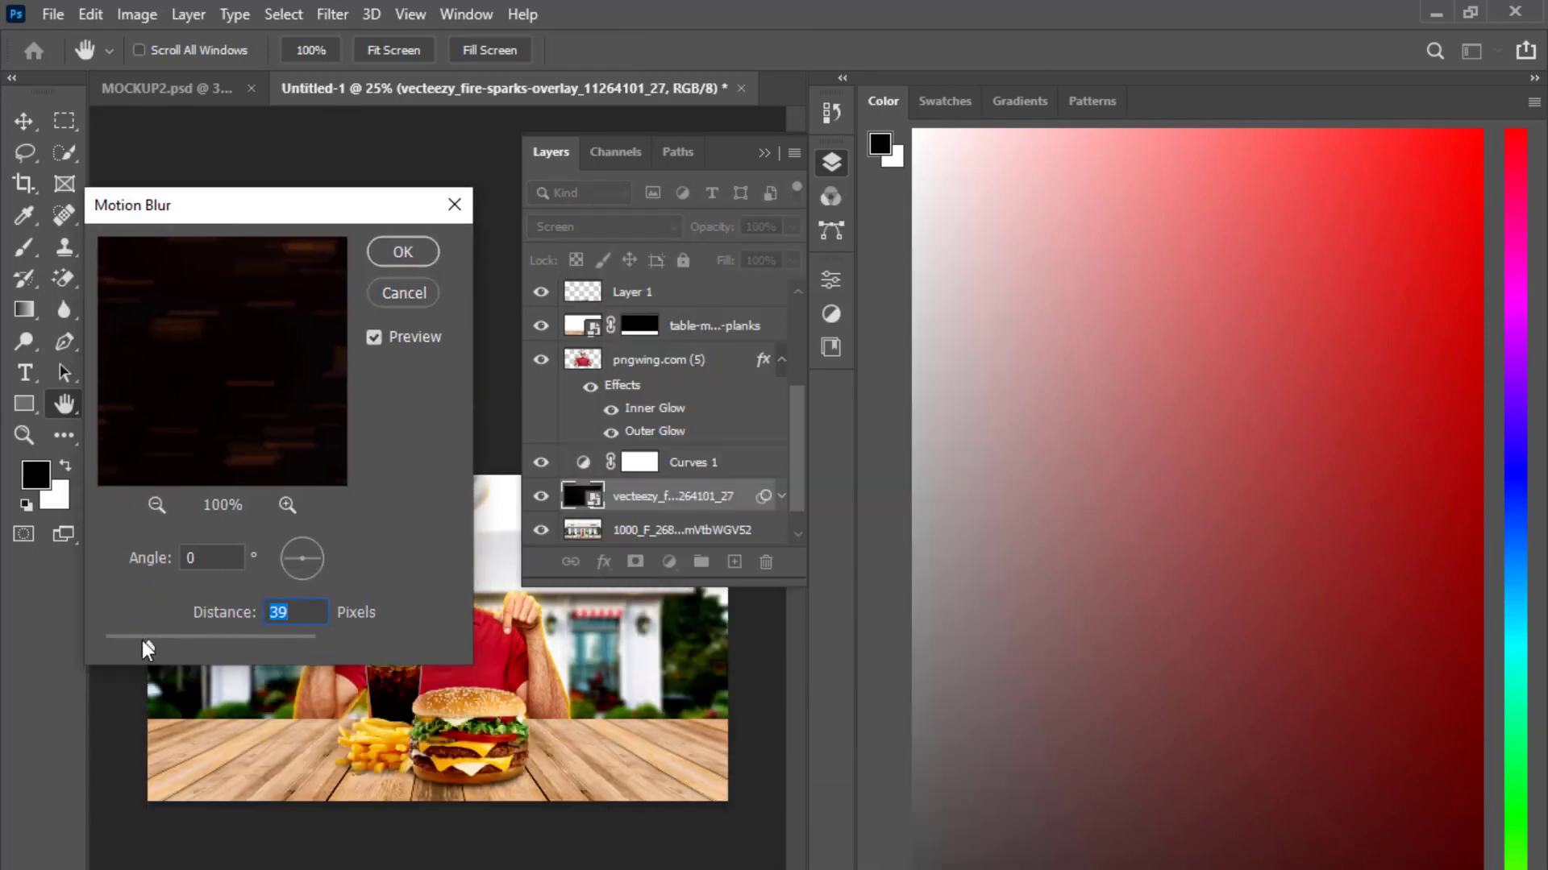
{"action": "left_click_drag", "start_coordinate": [148, 646], "coordinate": [119, 646]}
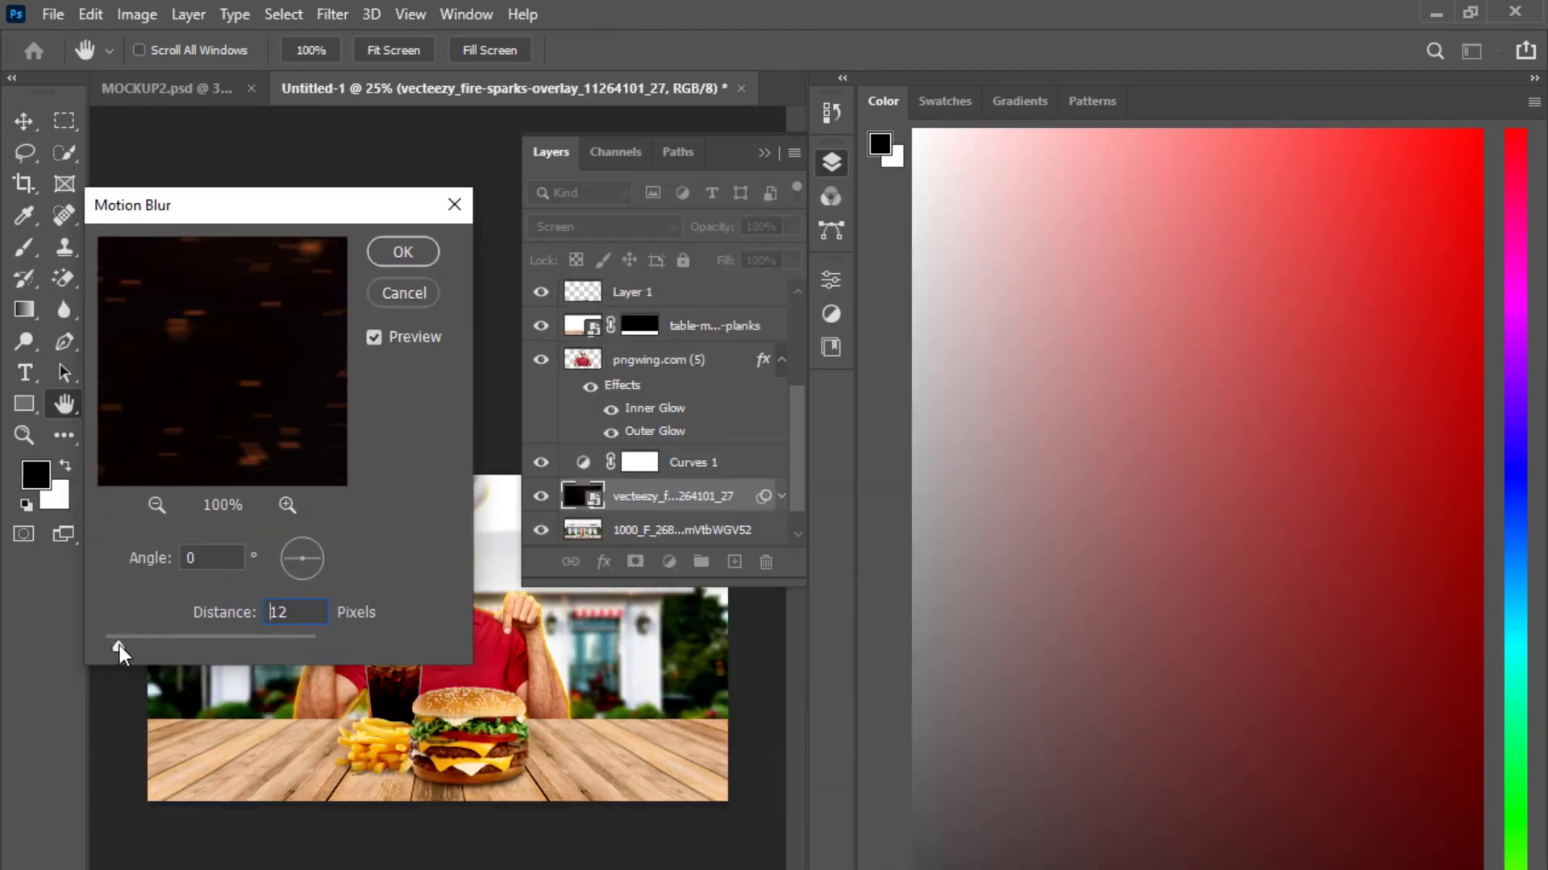
{"action": "left_click", "coordinate": [403, 252]}
- Zoom and pan across the thumbnail to inspect the sparks overlay, then reopen the layers list
{"action": "left_click", "coordinate": [606, 279]}
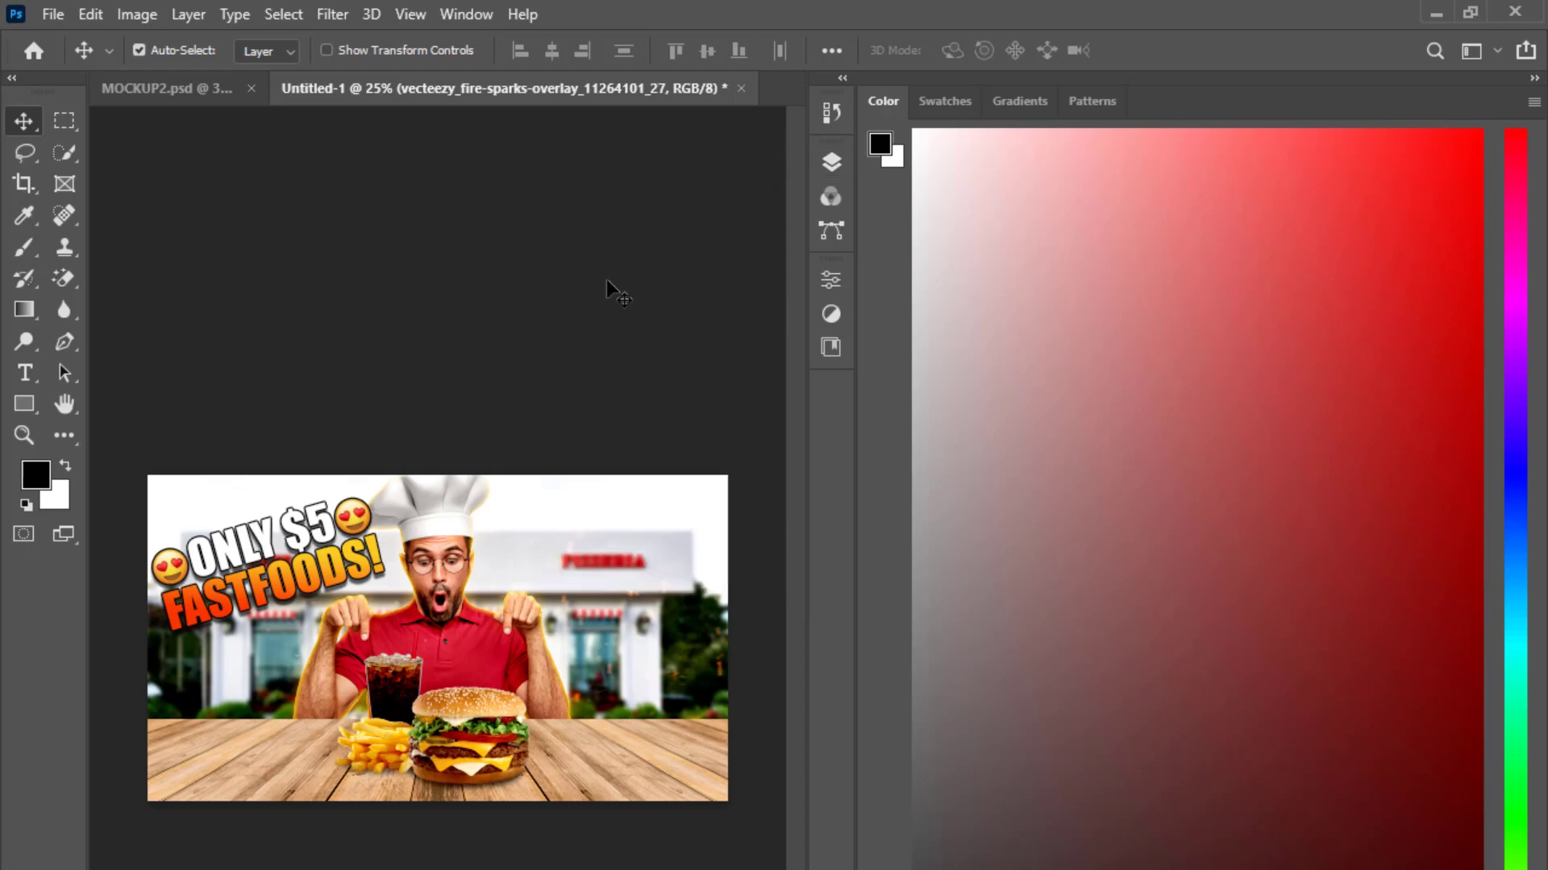
{"action": "key", "text": "ctrl"}
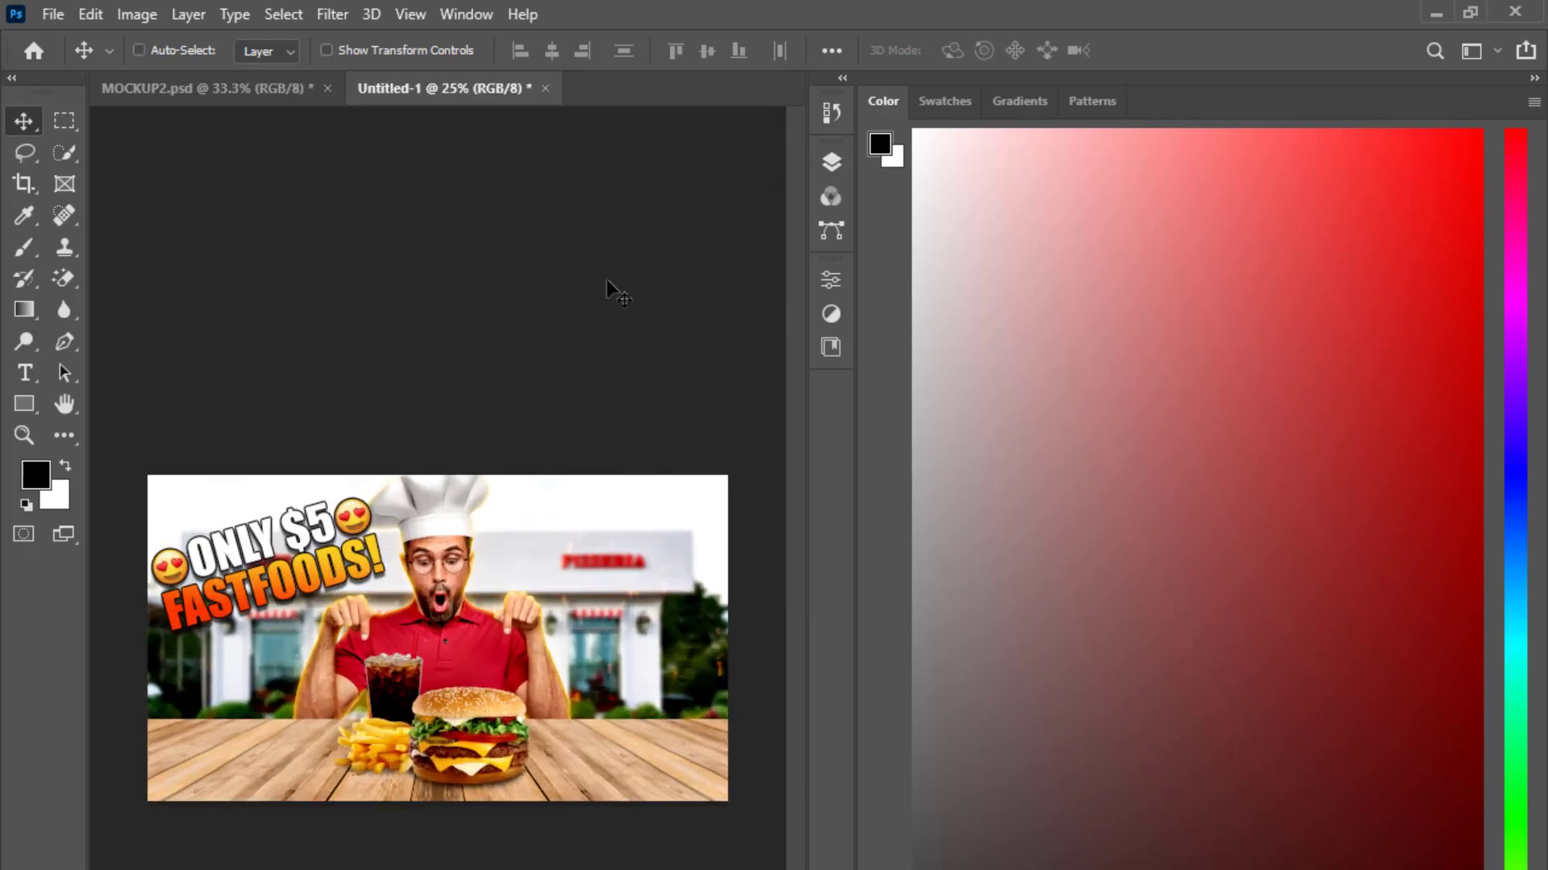
{"action": "key", "text": "ctrl+minus"}
{"action": "key", "text": "ctrl+plus"}
{"action": "key", "text": "ctrl+plus"}
{"action": "key", "text": "ctrl+minus"}
{"action": "key", "text": "ctrl+plus"}
{"action": "mouse_move", "coordinate": [546, 315]}
{"action": "left_mouse_down"}
{"action": "mouse_move", "coordinate": [469, 345]}
{"action": "mouse_move", "coordinate": [369, 345]}
{"action": "mouse_move", "coordinate": [500, 334]}
{"action": "mouse_move", "coordinate": [418, 339]}
{"action": "left_mouse_up"}
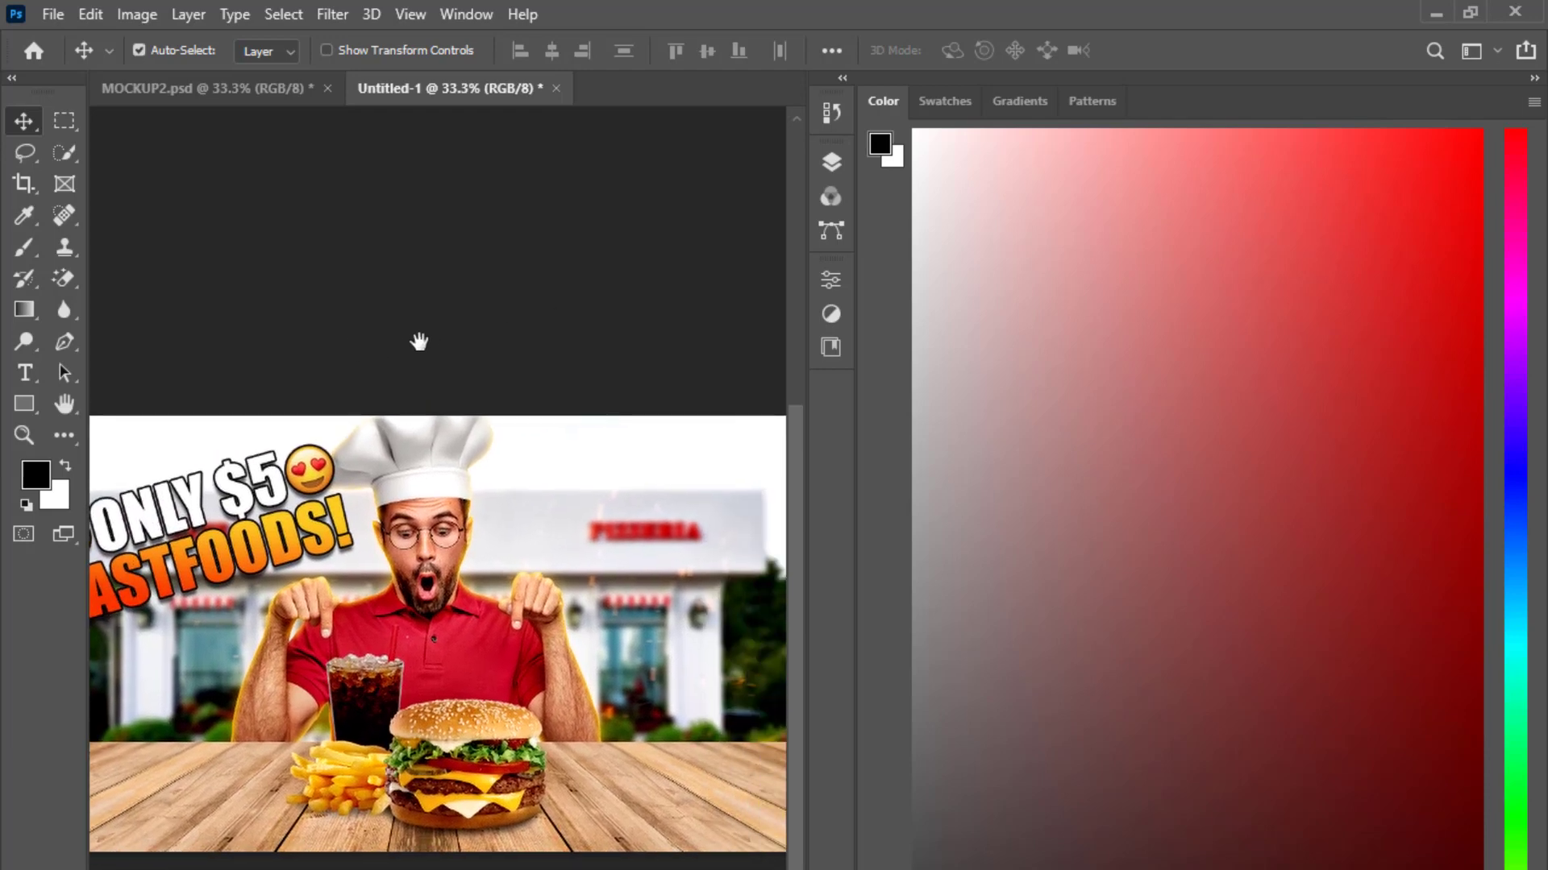
{"action": "key", "text": "ctrl+minus"}
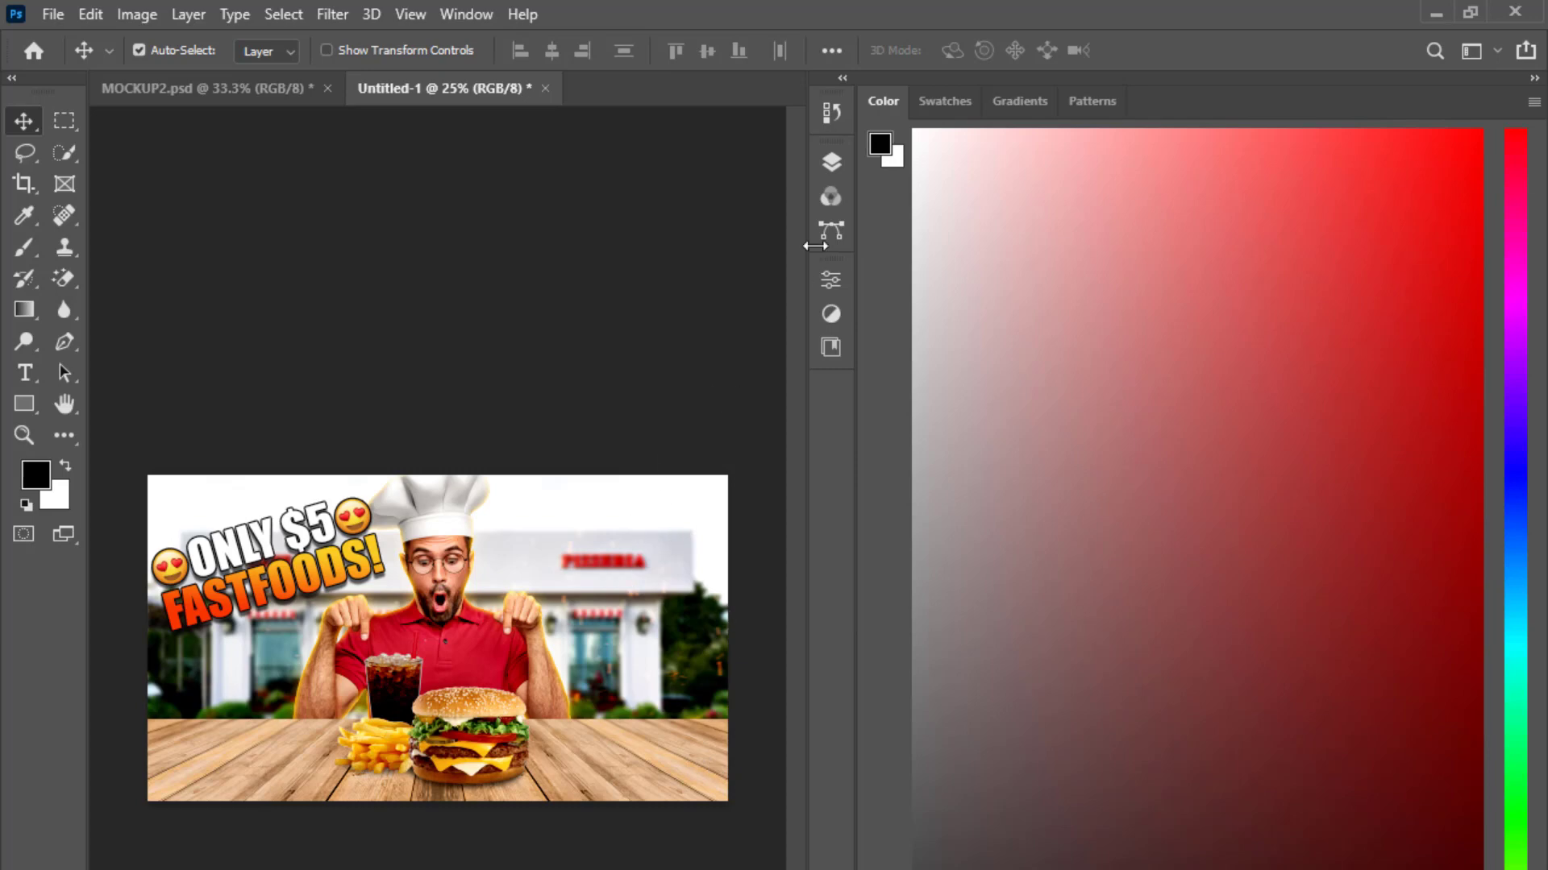
{"action": "left_click", "coordinate": [831, 161]}
{"action": "scroll", "coordinate": [687, 505], "scroll_direction": "down", "scroll_amount": 2}
- Select the Curves 1 layer and place the fire flames image above it, scaled to 133%
{"action": "left_click", "coordinate": [673, 465]}
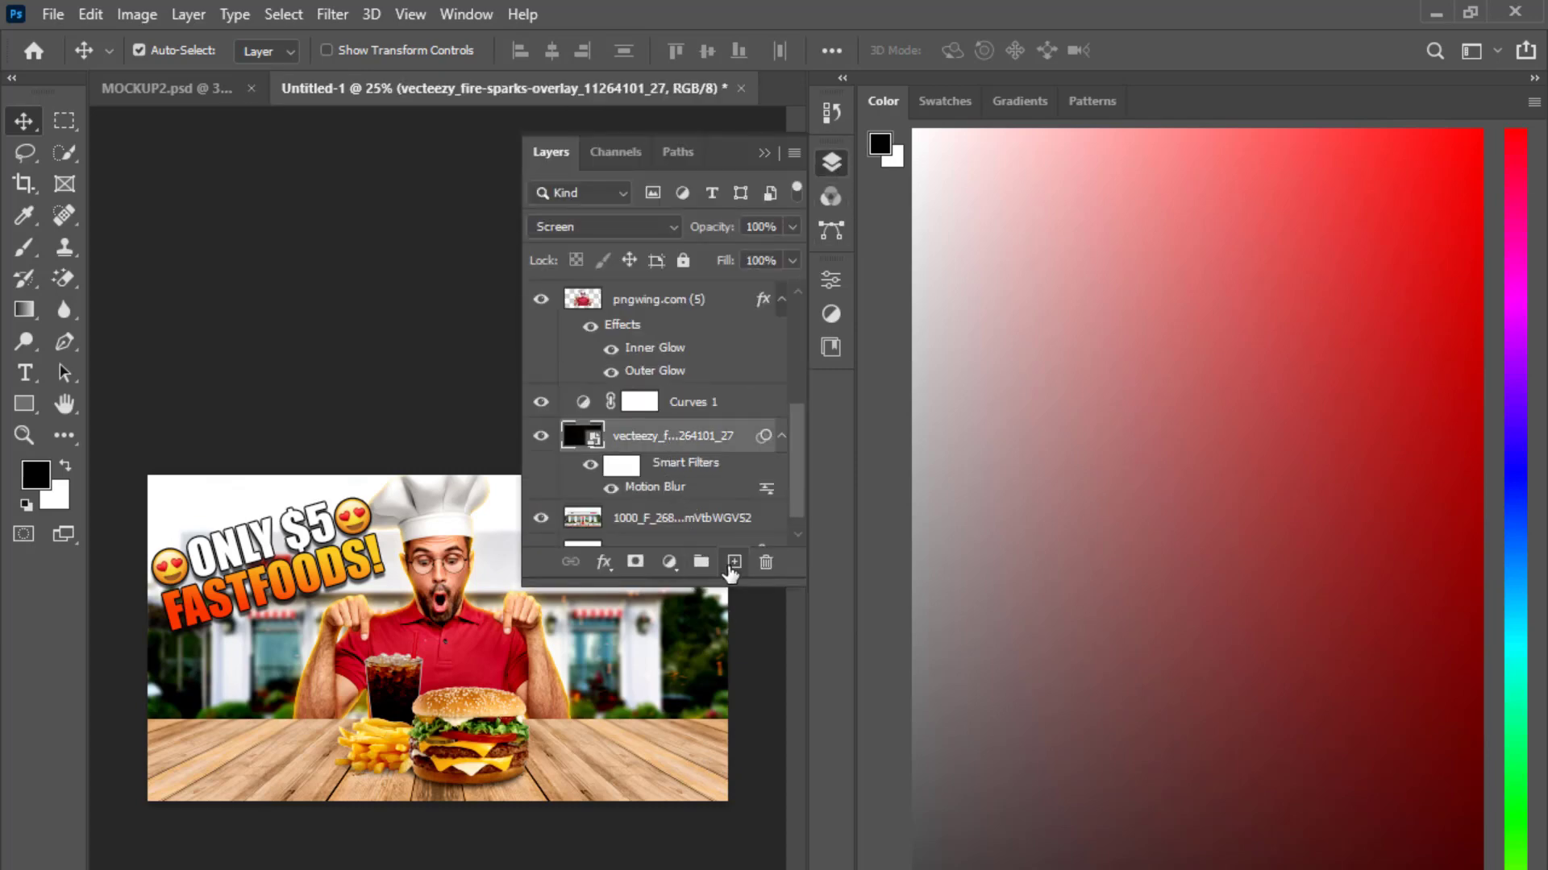
{"action": "left_click", "coordinate": [693, 402]}
{"action": "left_click", "coordinate": [734, 561]}
{"action": "key", "text": "alt+Tab"}
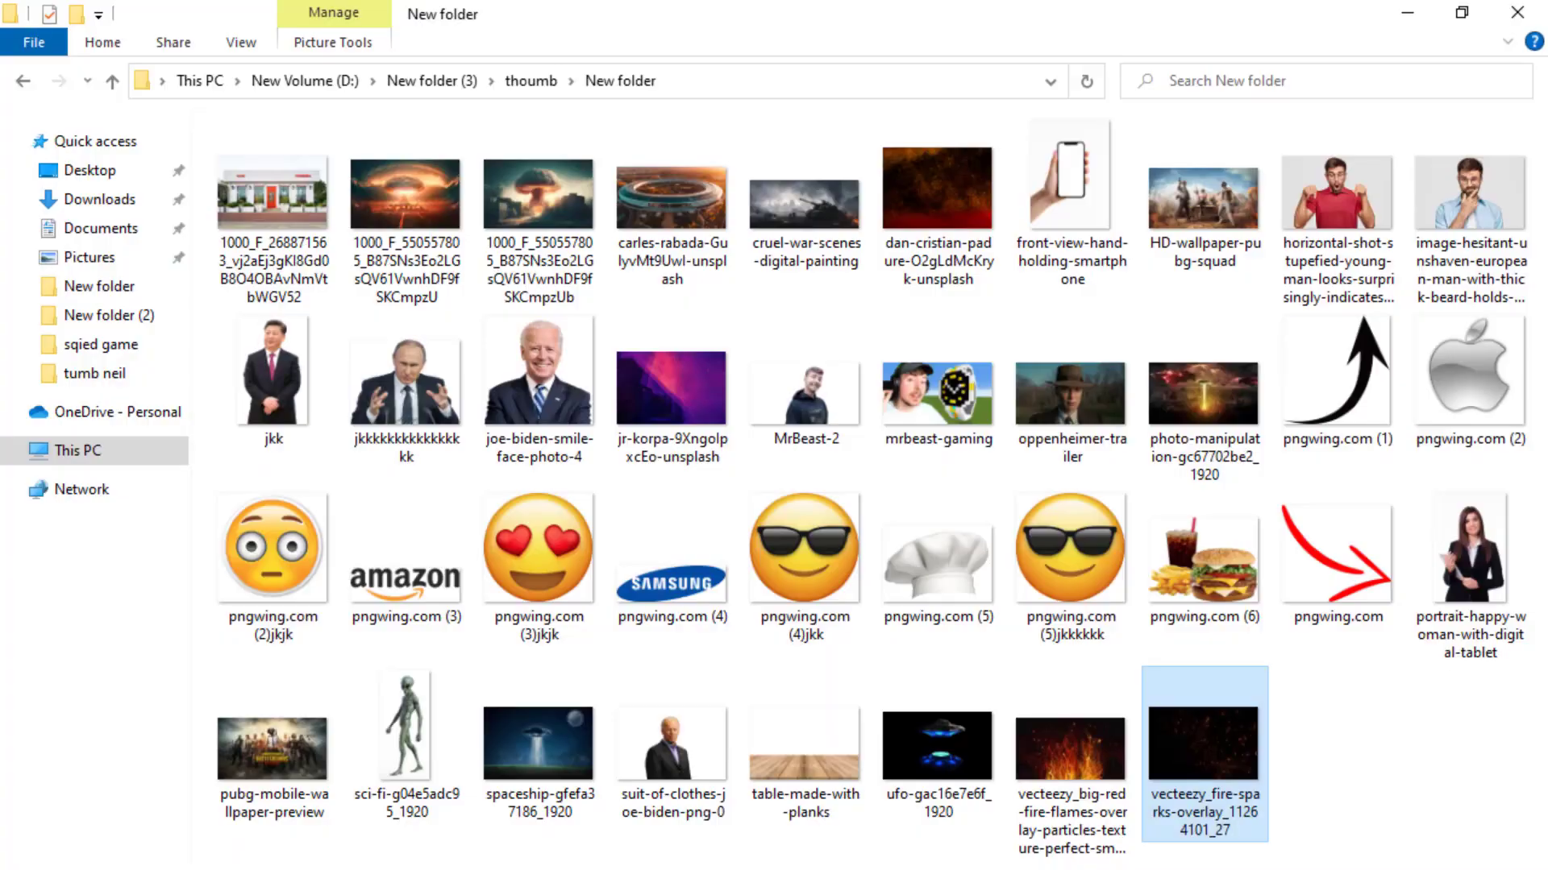
{"action": "mouse_move", "coordinate": [1072, 758]}
{"action": "left_mouse_down"}
{"action": "mouse_move", "coordinate": [1048, 862]}
{"action": "mouse_move", "coordinate": [456, 576]}
{"action": "mouse_move", "coordinate": [438, 475]}
{"action": "left_mouse_up"}
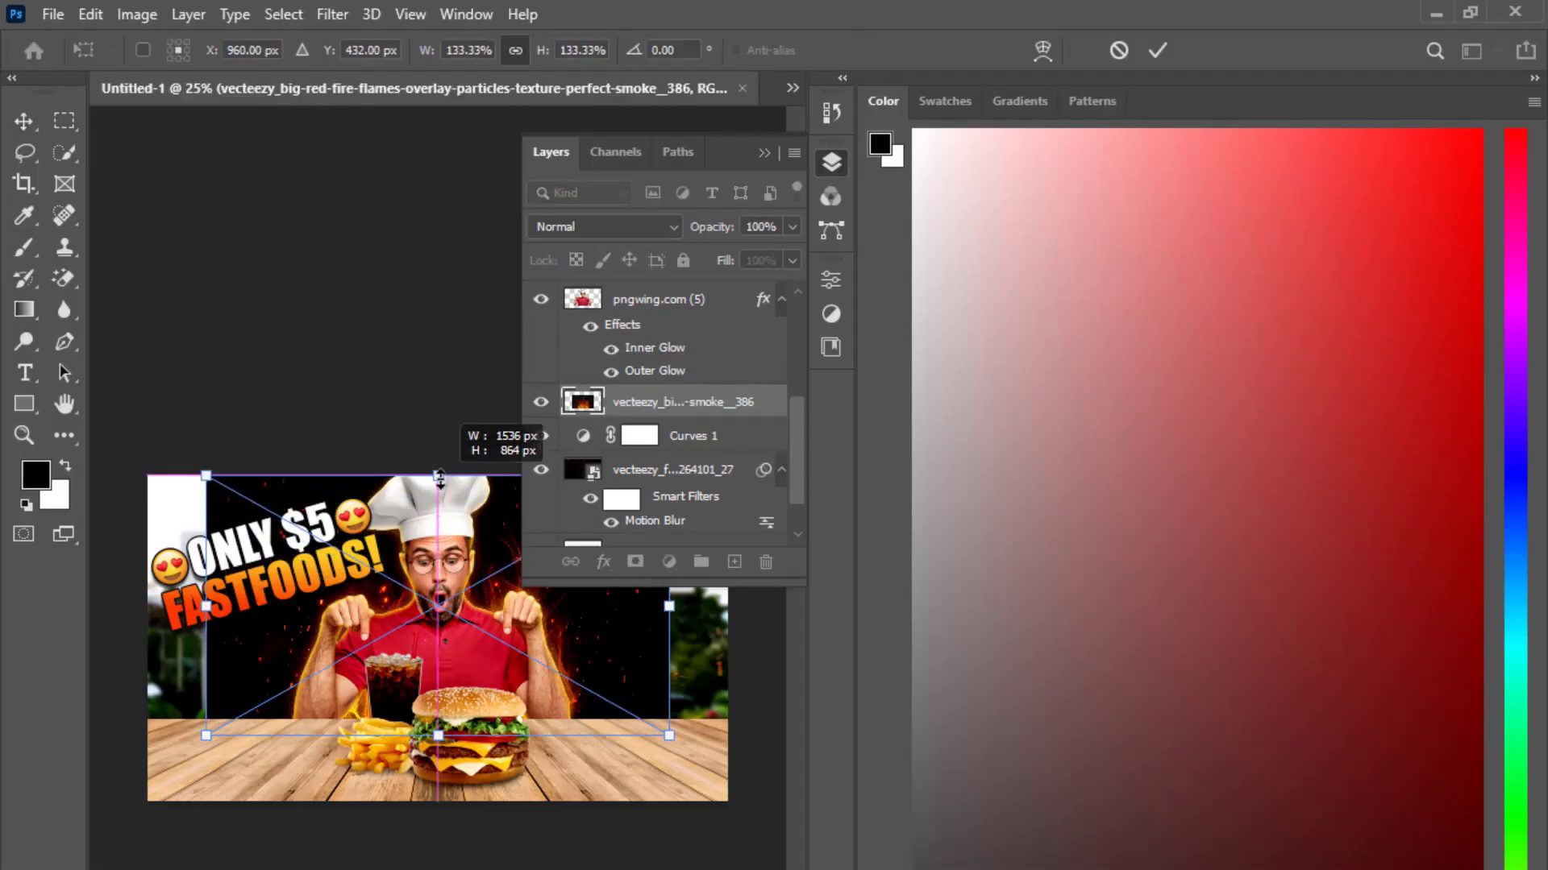
{"action": "left_click_drag", "start_coordinate": [598, 668], "coordinate": [579, 652]}
{"action": "key", "text": "Return"}
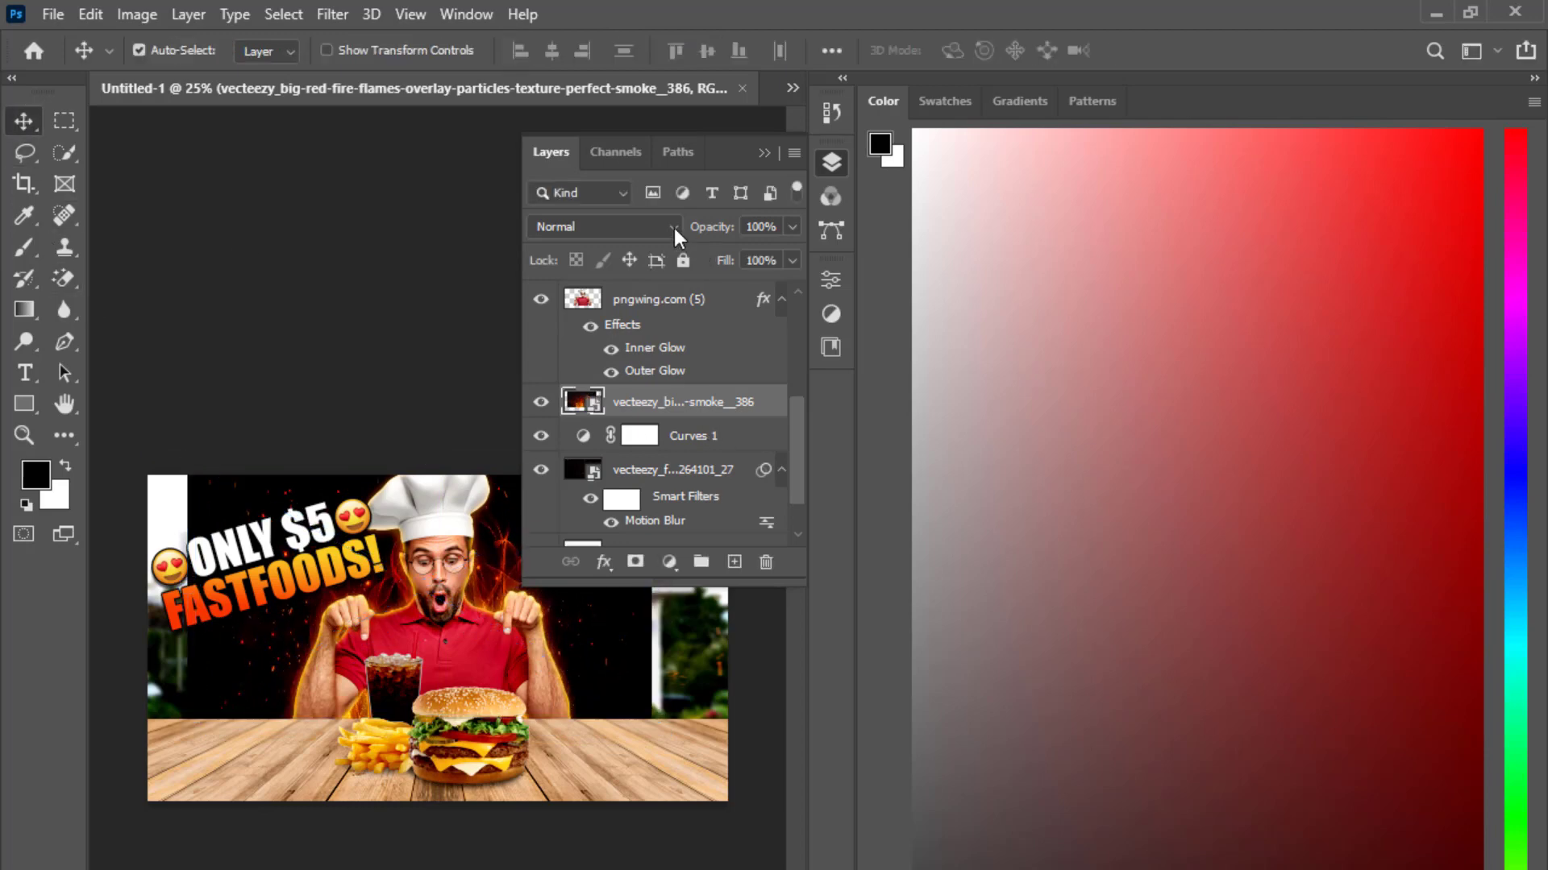
- Set the flames layer to Screen and apply a 30-pixel Motion Blur, then compare its visibility
{"action": "left_click", "coordinate": [674, 228]}
{"action": "left_click", "coordinate": [593, 428]}
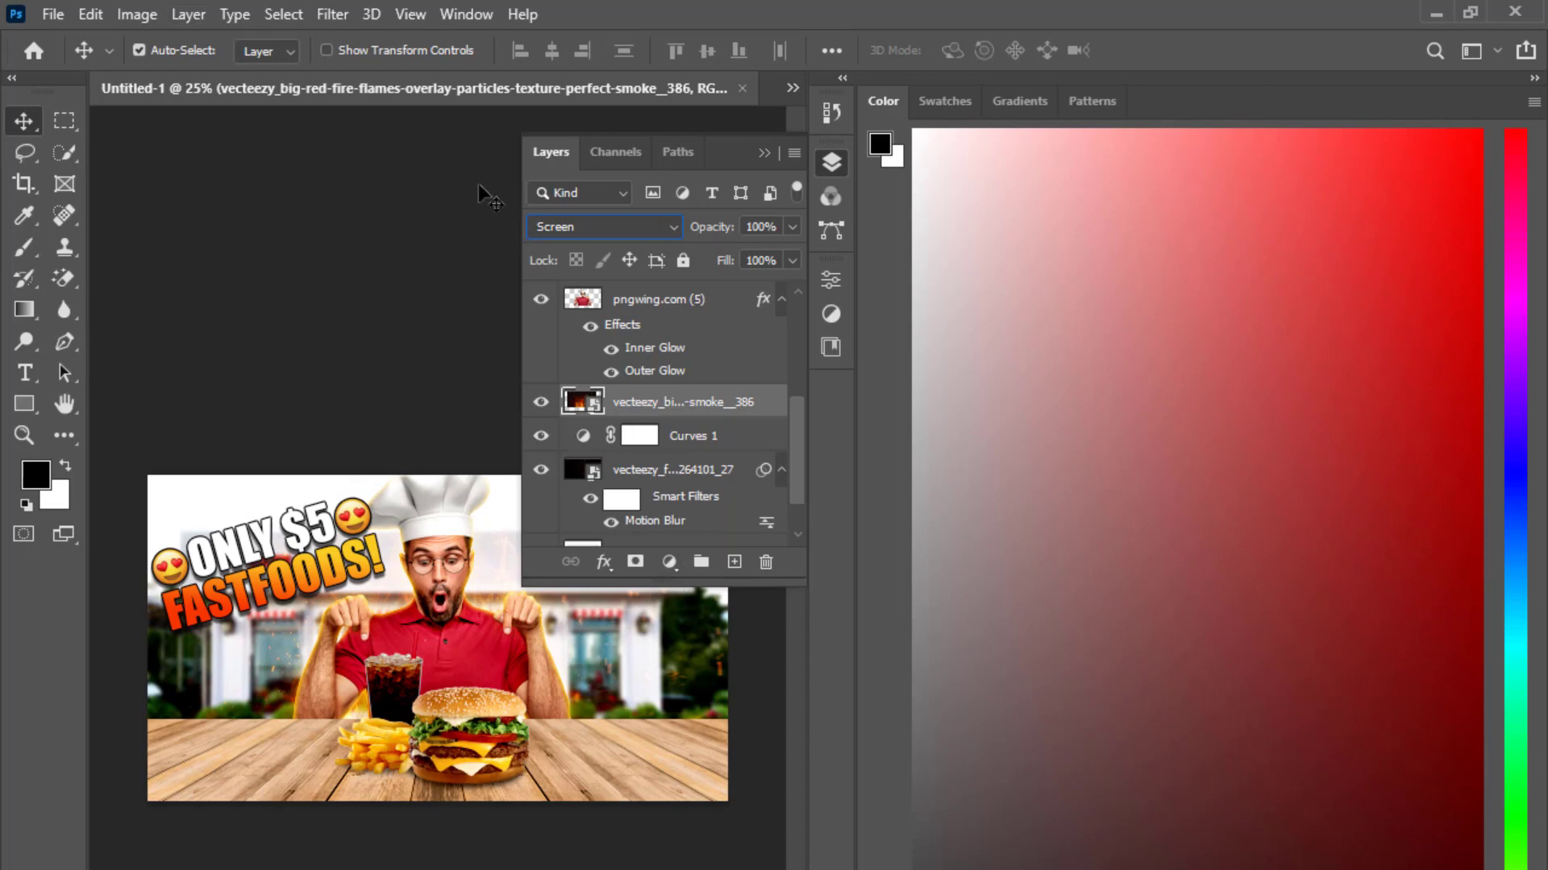
{"action": "left_click", "coordinate": [332, 14]}
{"action": "mouse_move", "coordinate": [345, 322]}
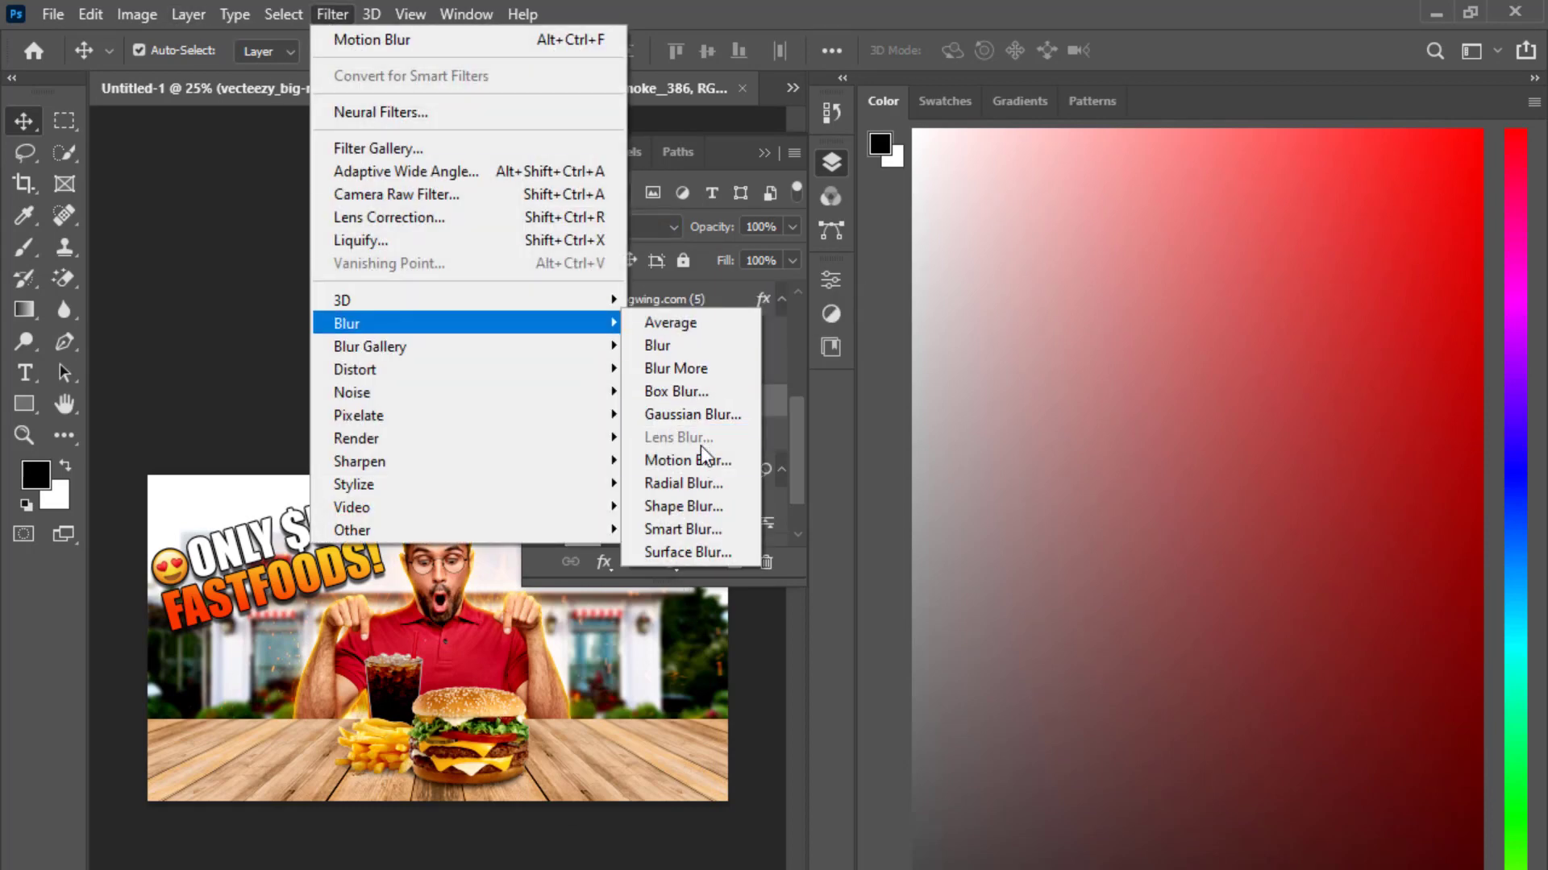
{"action": "left_click", "coordinate": [699, 460]}
{"action": "left_click_drag", "start_coordinate": [378, 213], "coordinate": [809, 105]}
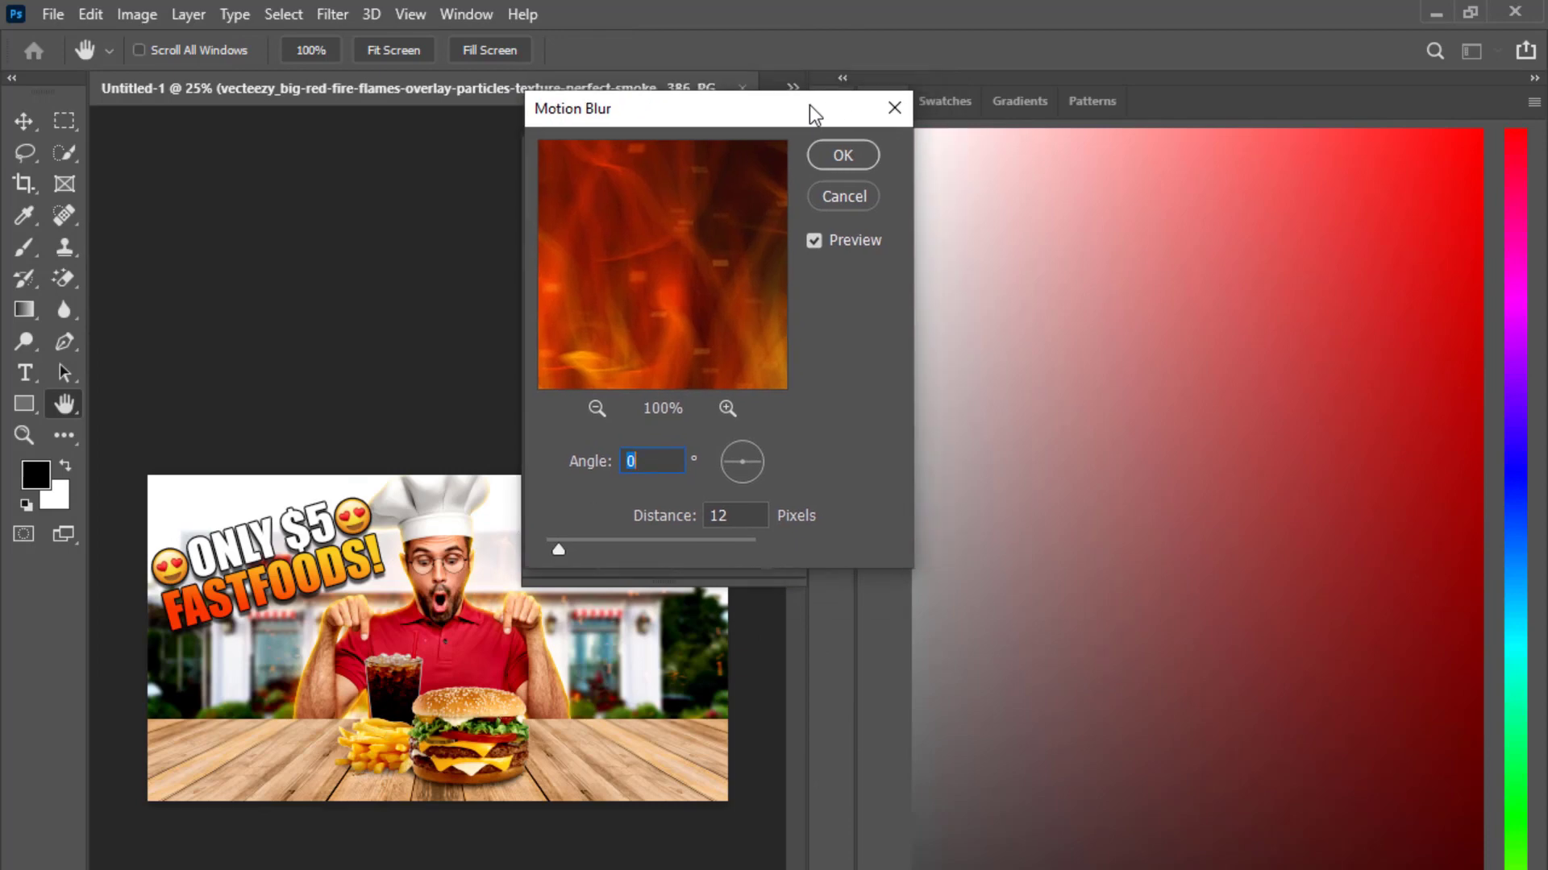
{"action": "left_click", "coordinate": [581, 547]}
{"action": "left_click_drag", "start_coordinate": [809, 118], "coordinate": [706, 118]}
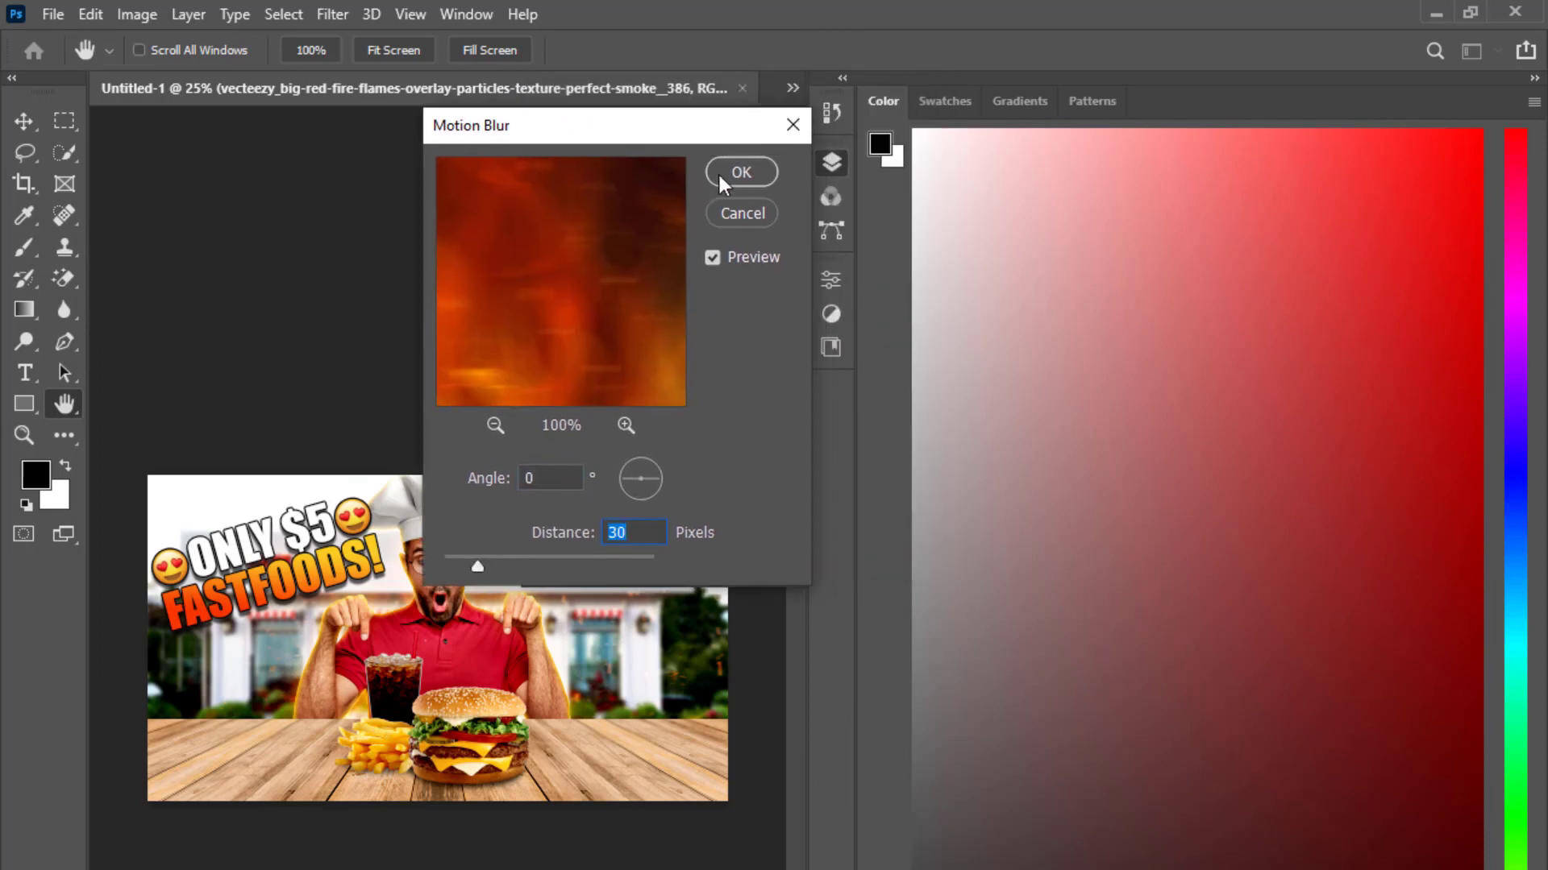
{"action": "left_click", "coordinate": [720, 171]}
{"action": "left_click", "coordinate": [540, 403]}
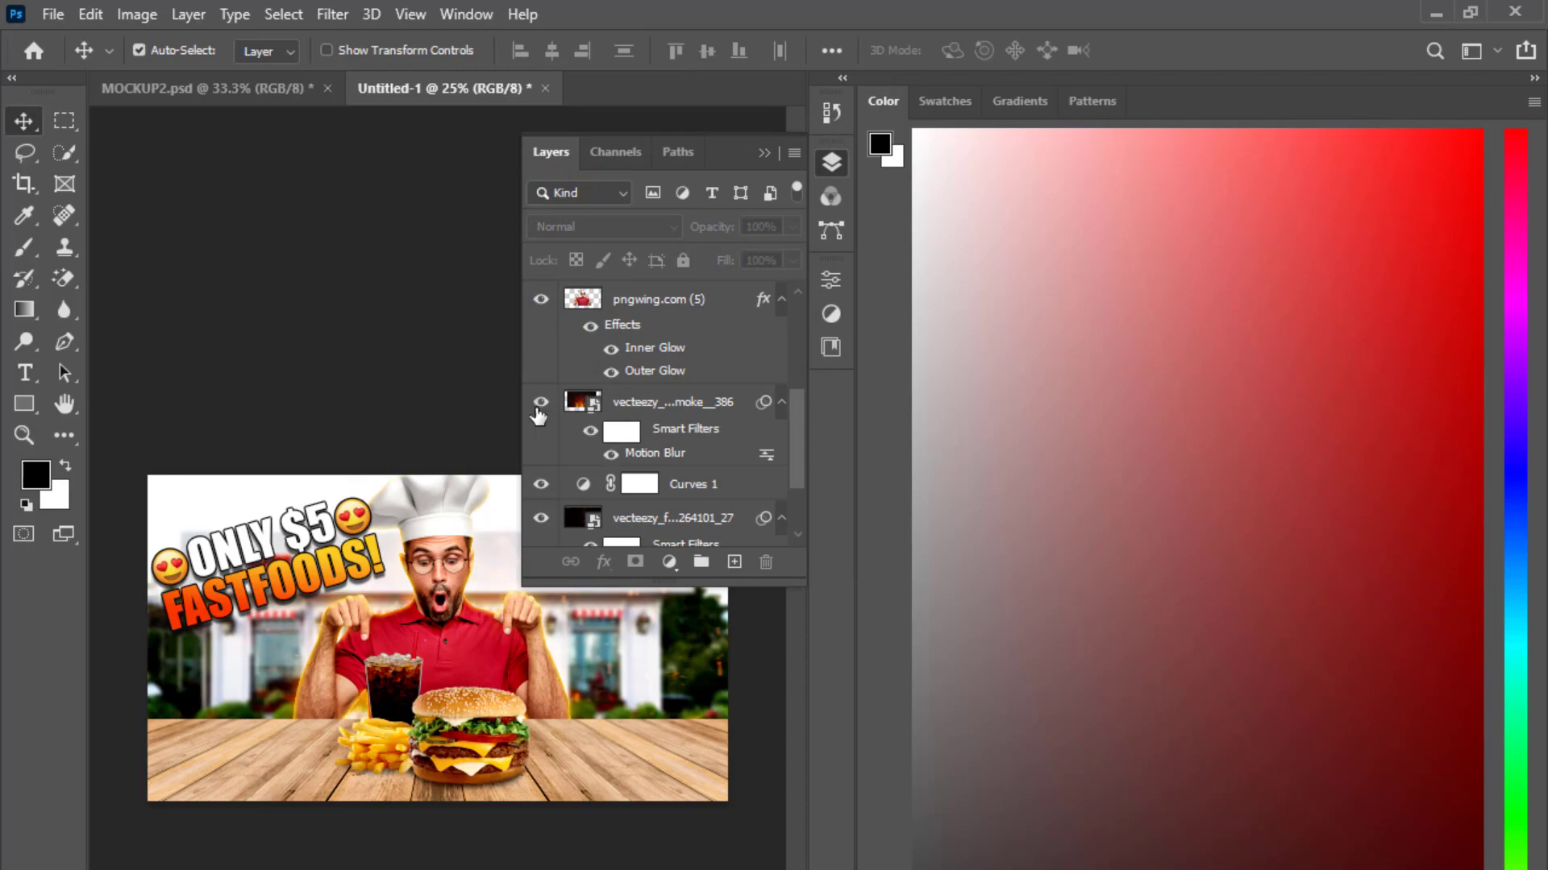